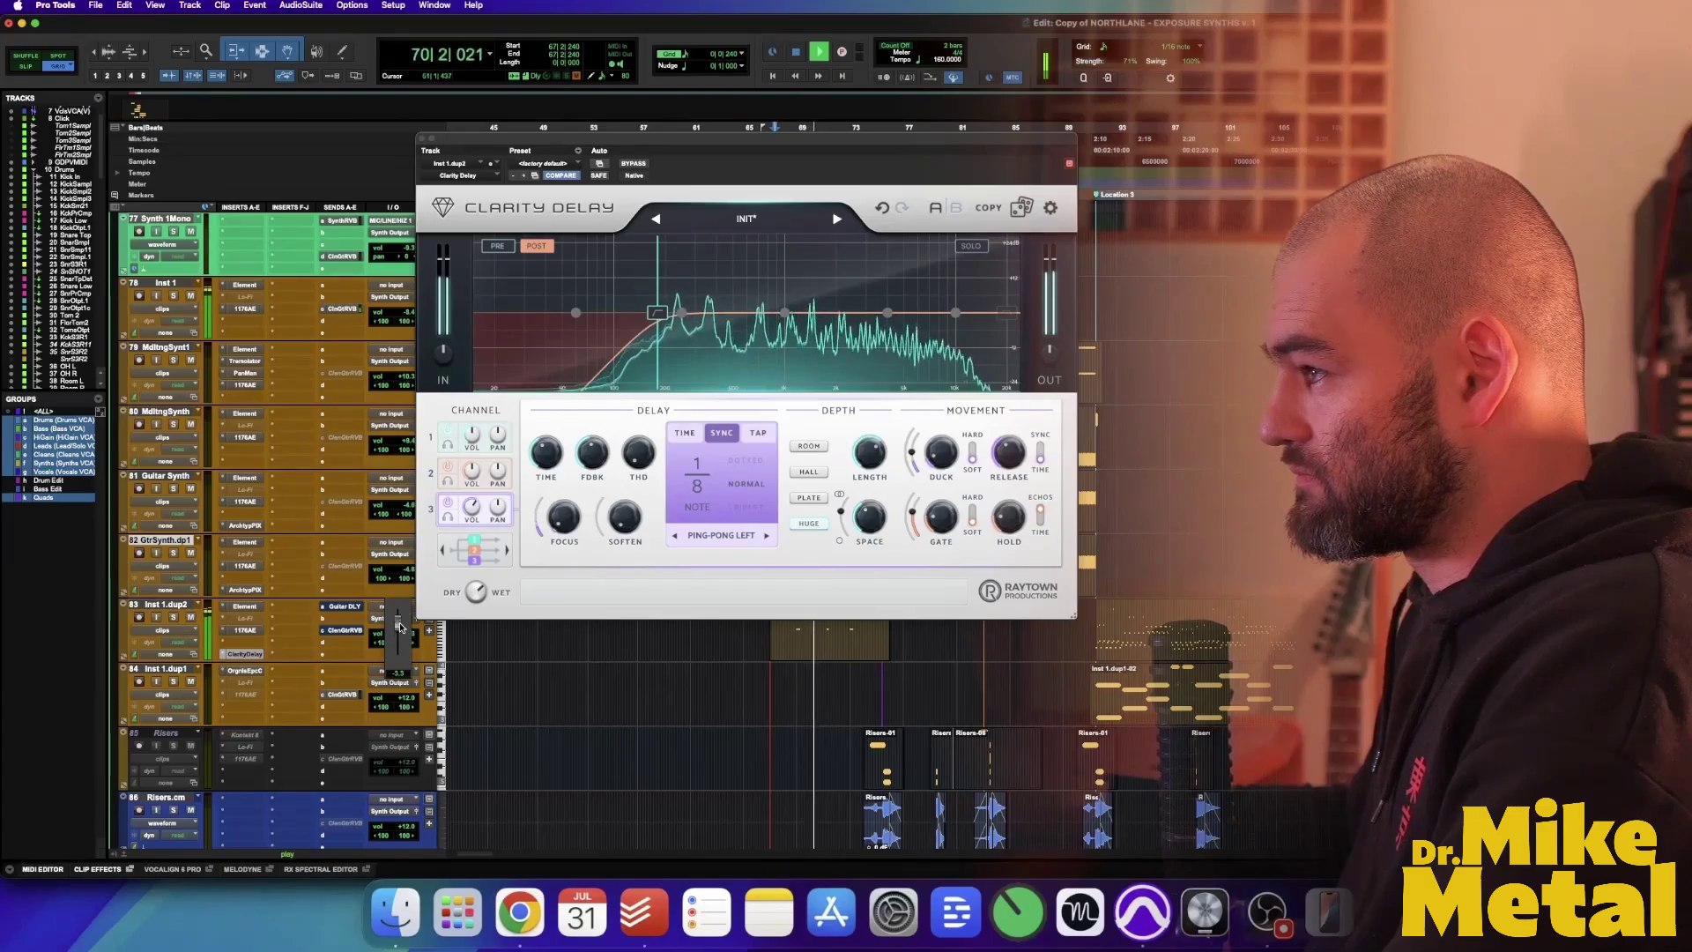
Lower the volume of the Inst 1.dup2 track slightly and stop playback
drag(400, 627, 400, 631)
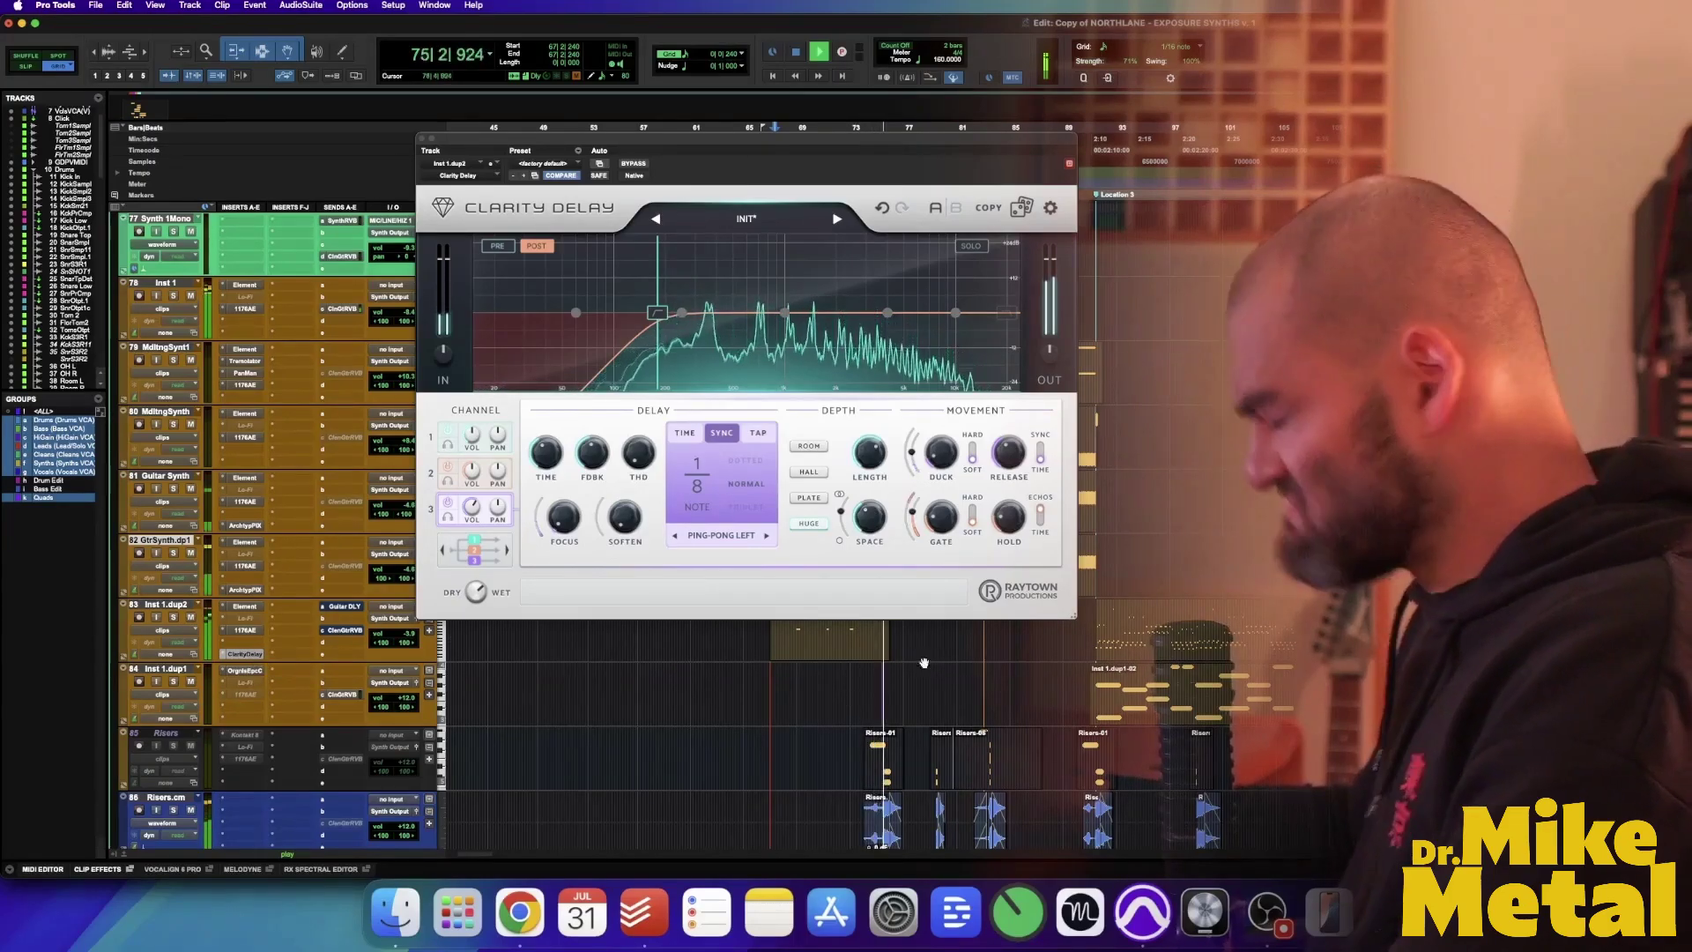
scroll(926, 705, up, 3)
key(space)
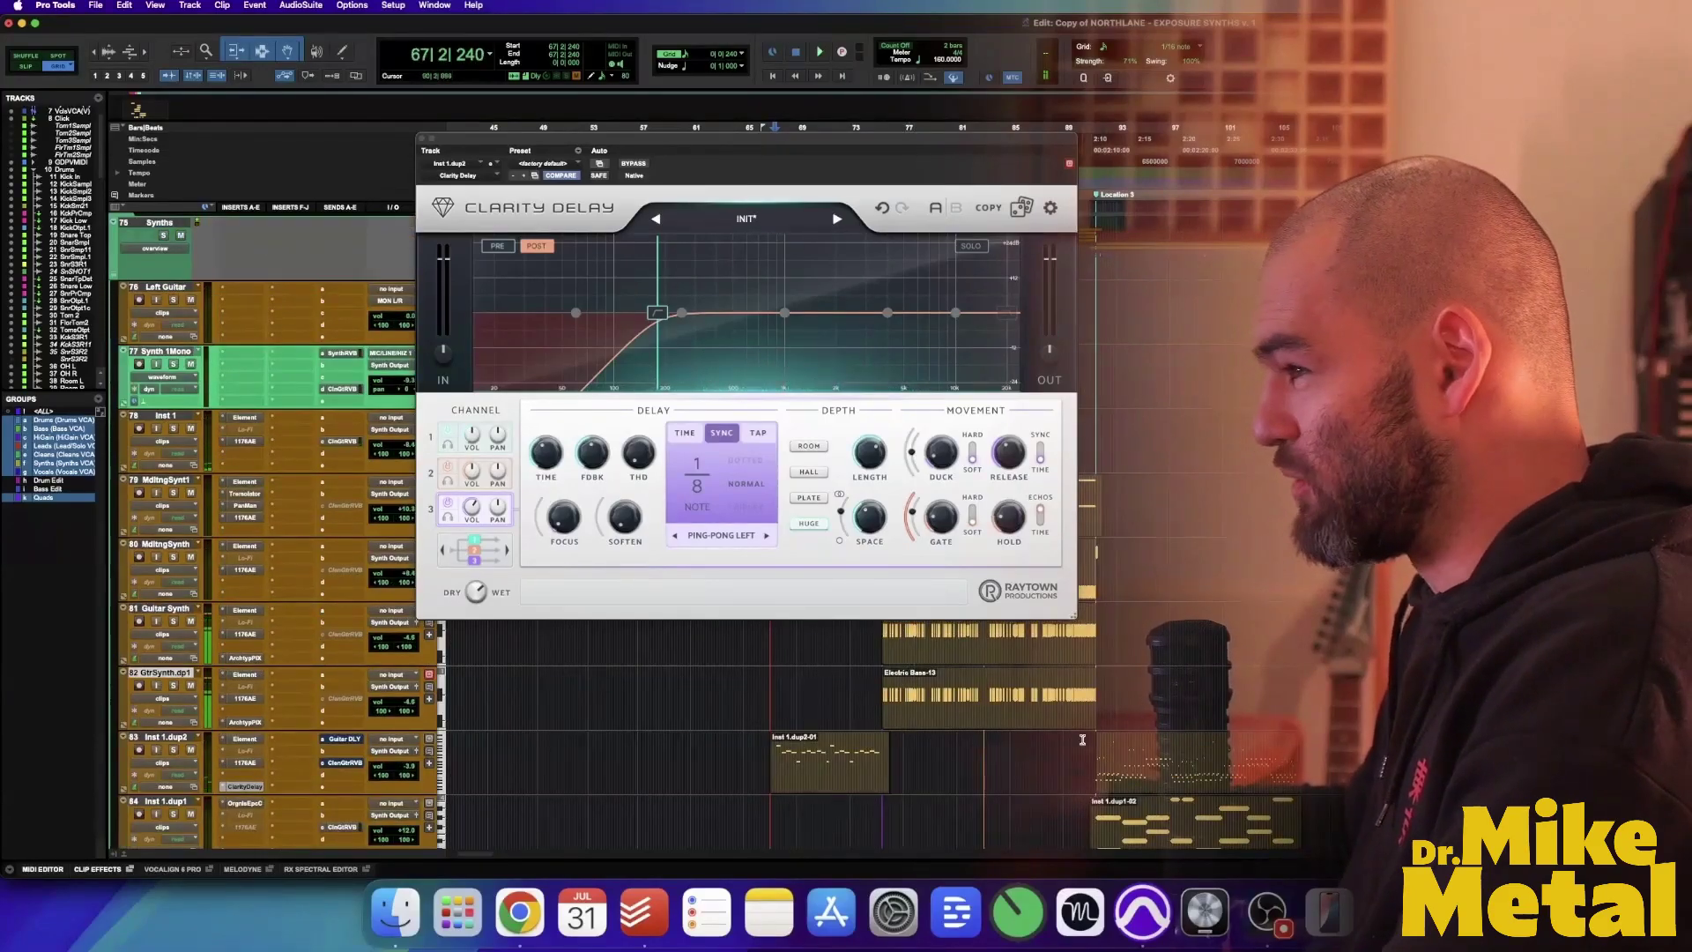
Play the song from about bar 90 and adjust the dry/wet mix of Clarity Delay on the Inst 1.dup2 track
click(1083, 739)
key(space)
scroll(799, 759, down, 2)
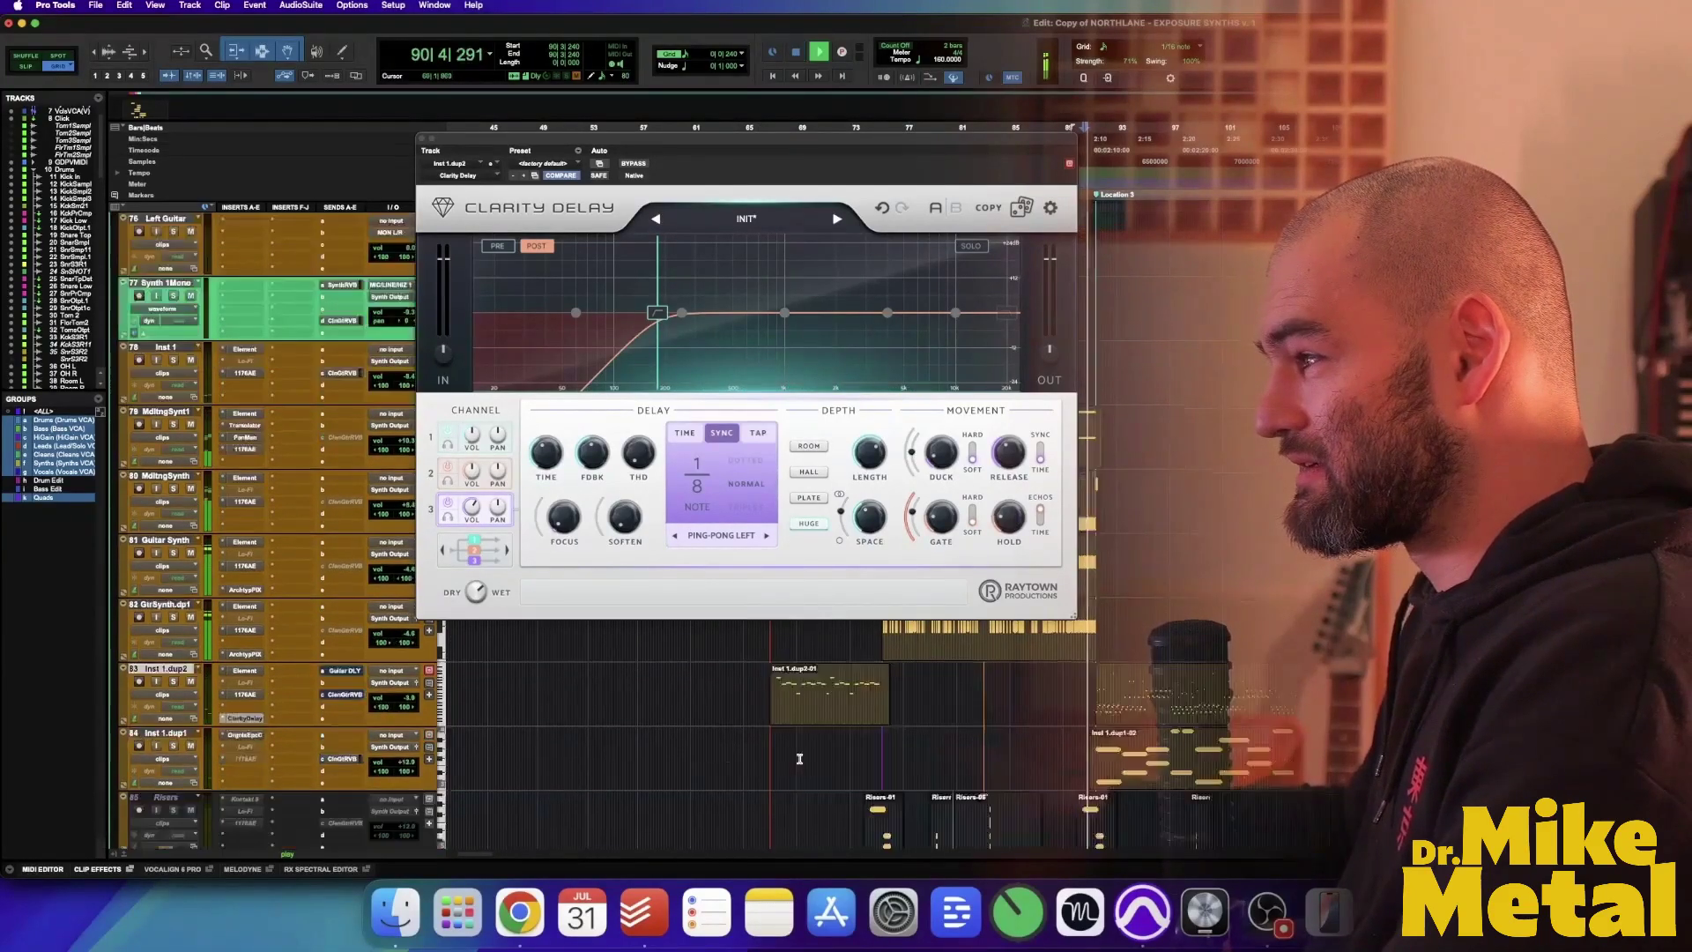
scroll(799, 759, down, 1)
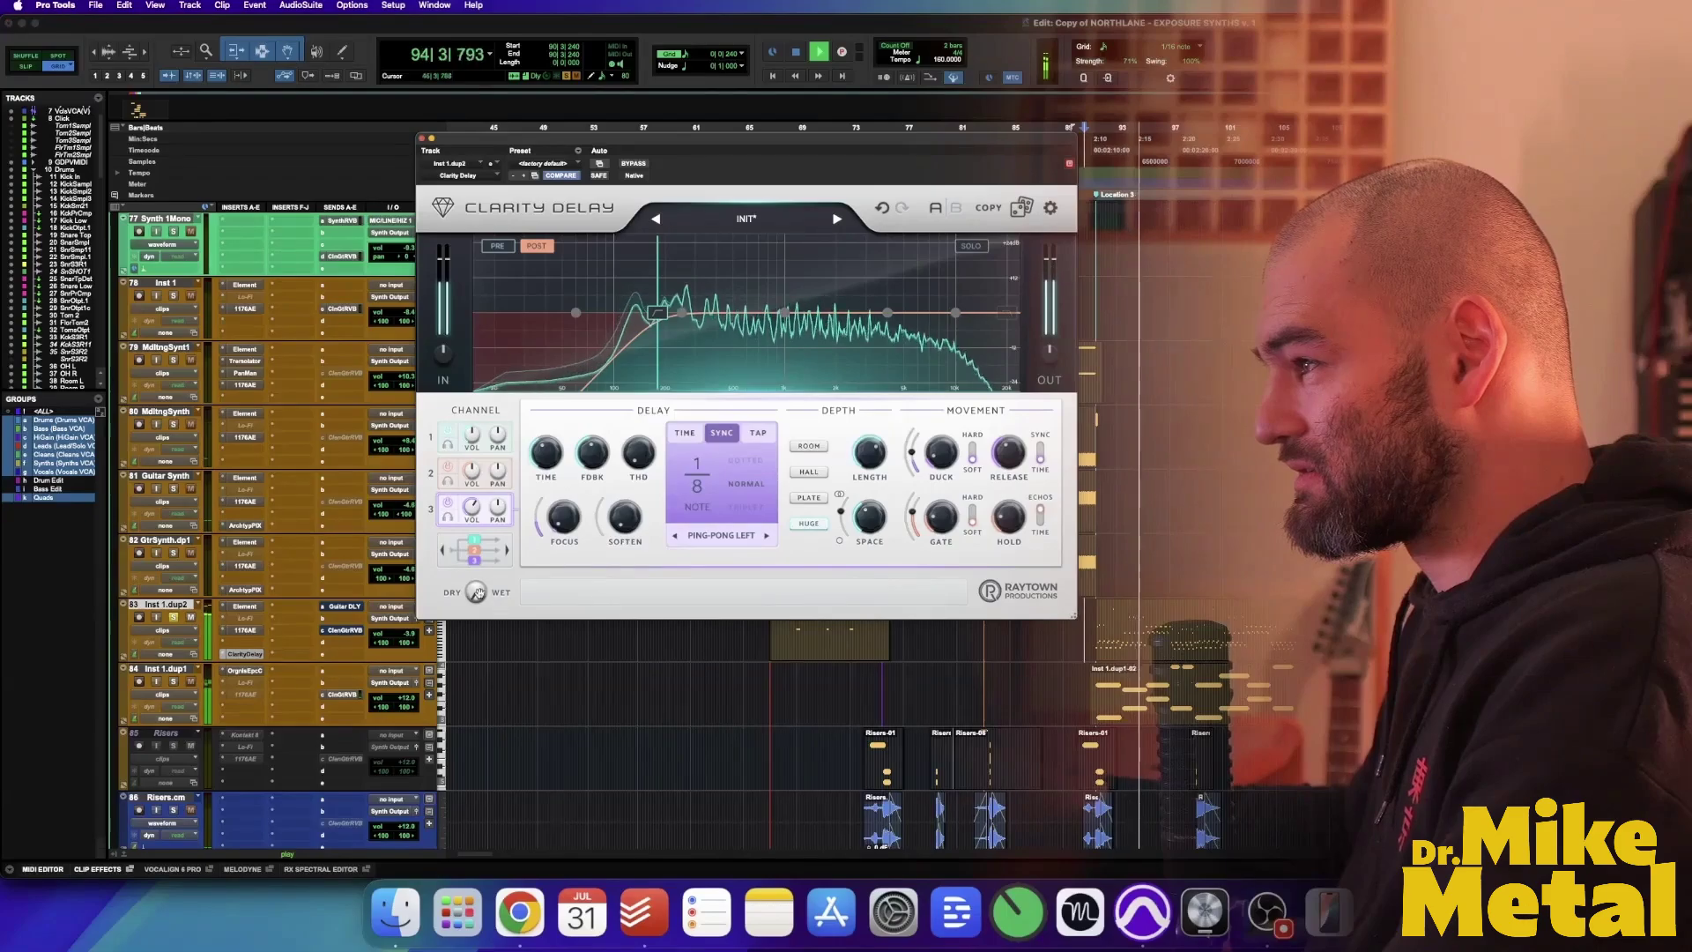
drag(477, 593, 481, 535)
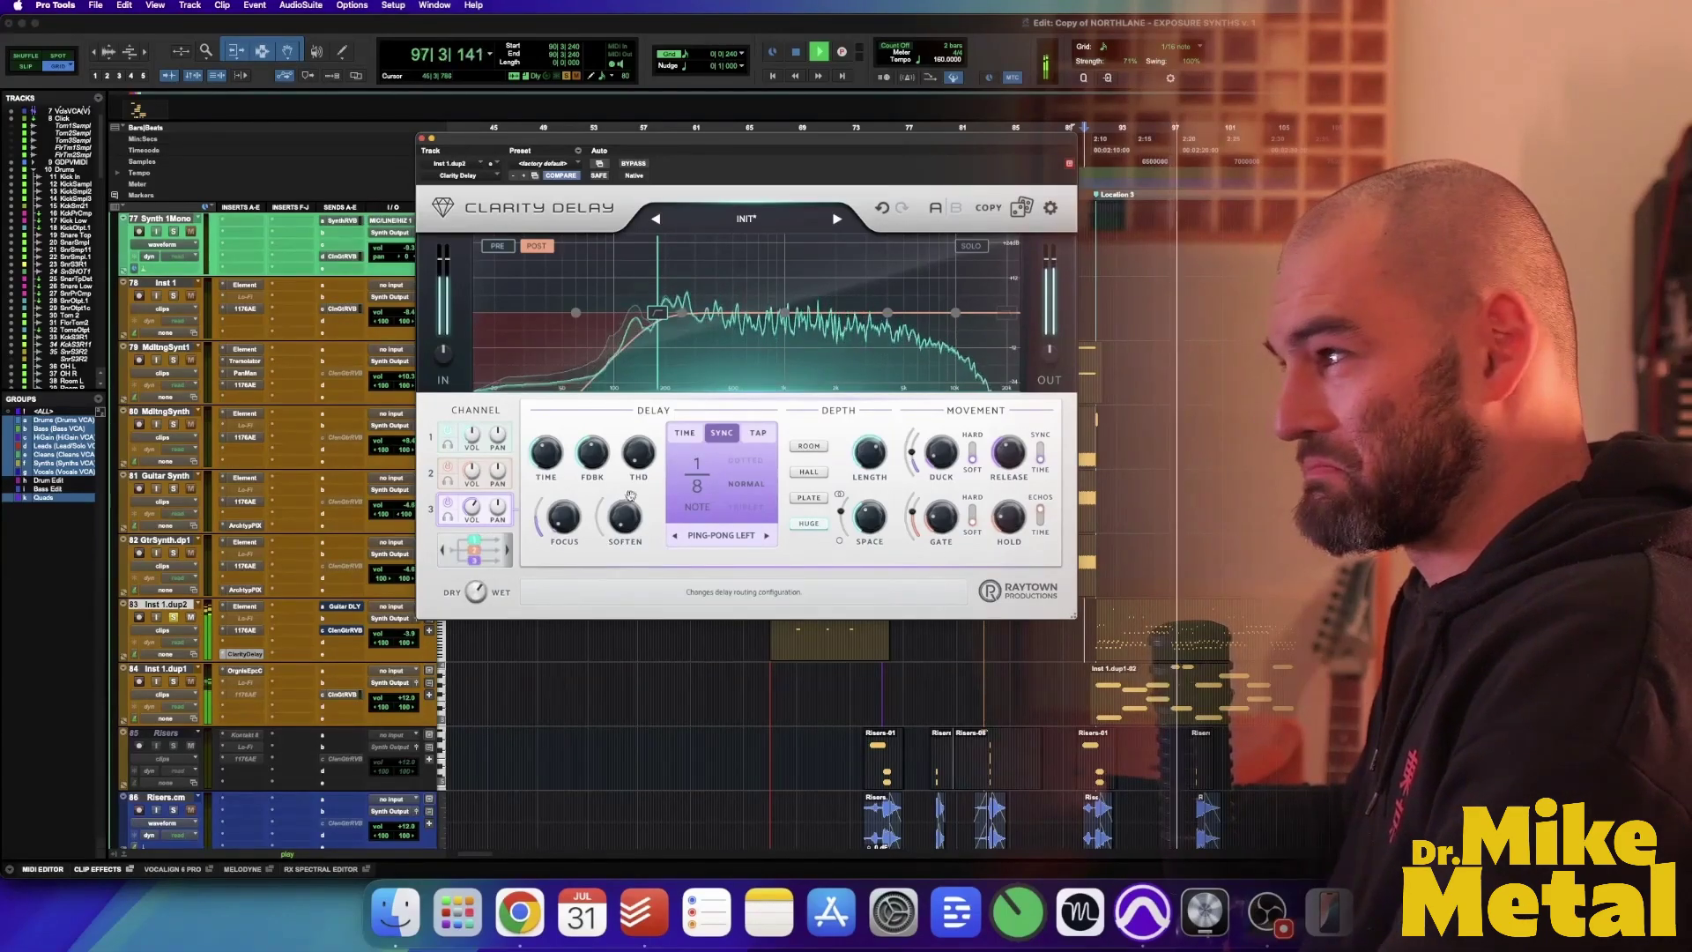
Cut the post-EQ band just above the low-cut filter by about 3 dB, and stop playback
mouse_move(686, 320)
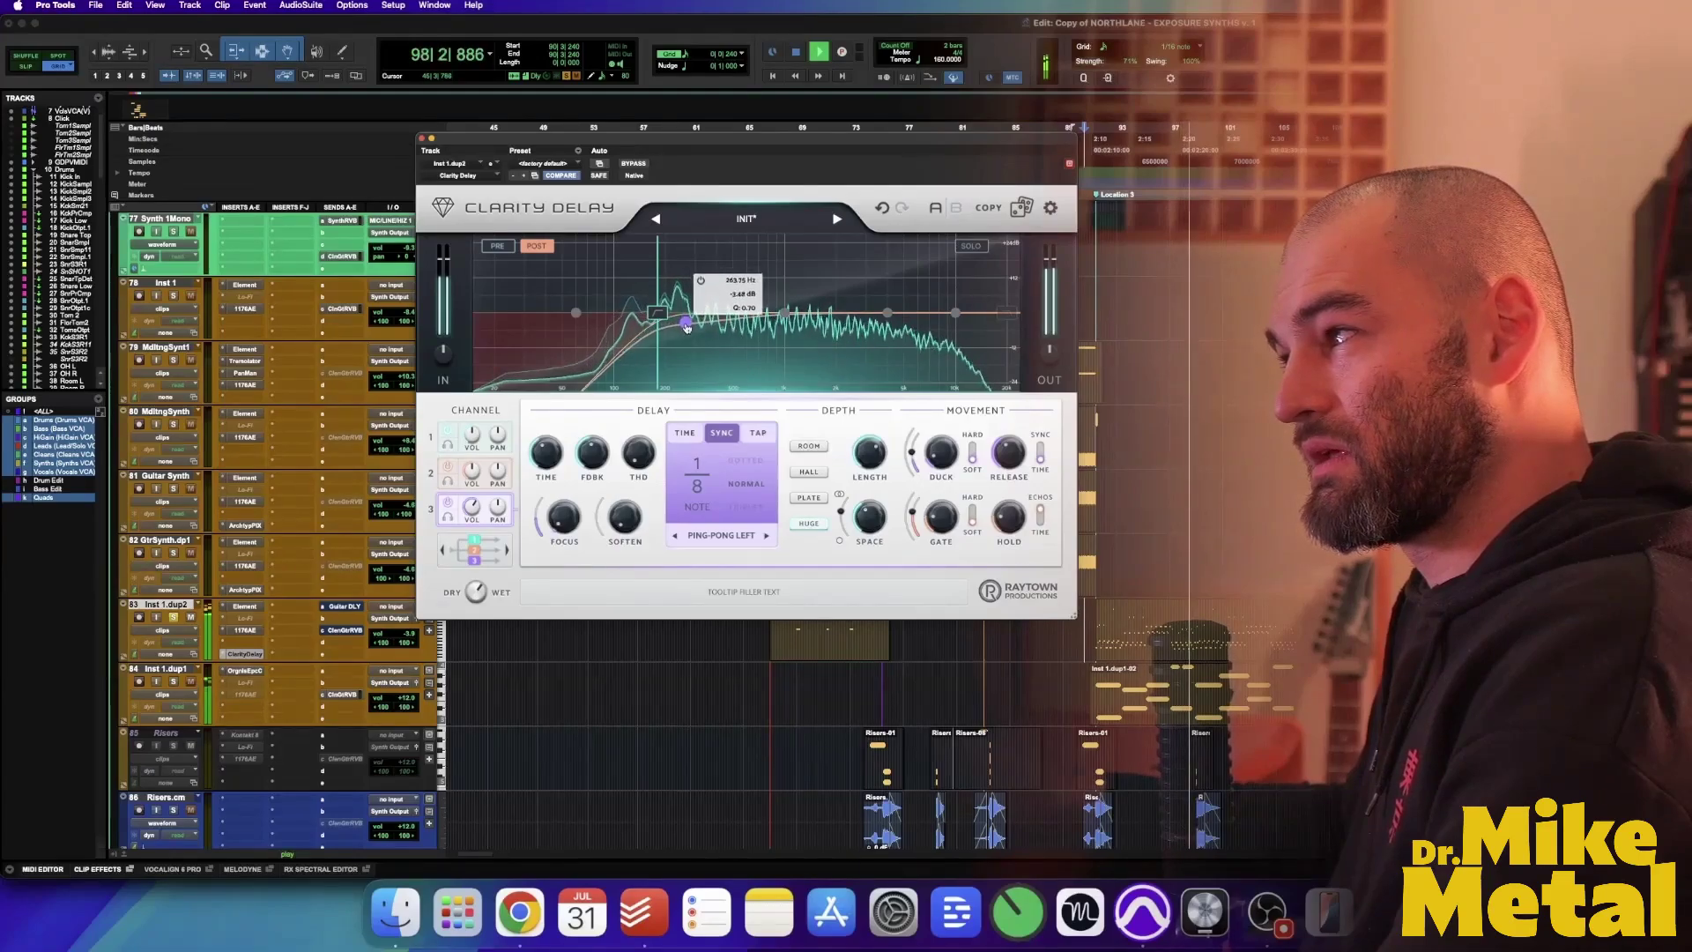
drag(687, 326, 688, 330)
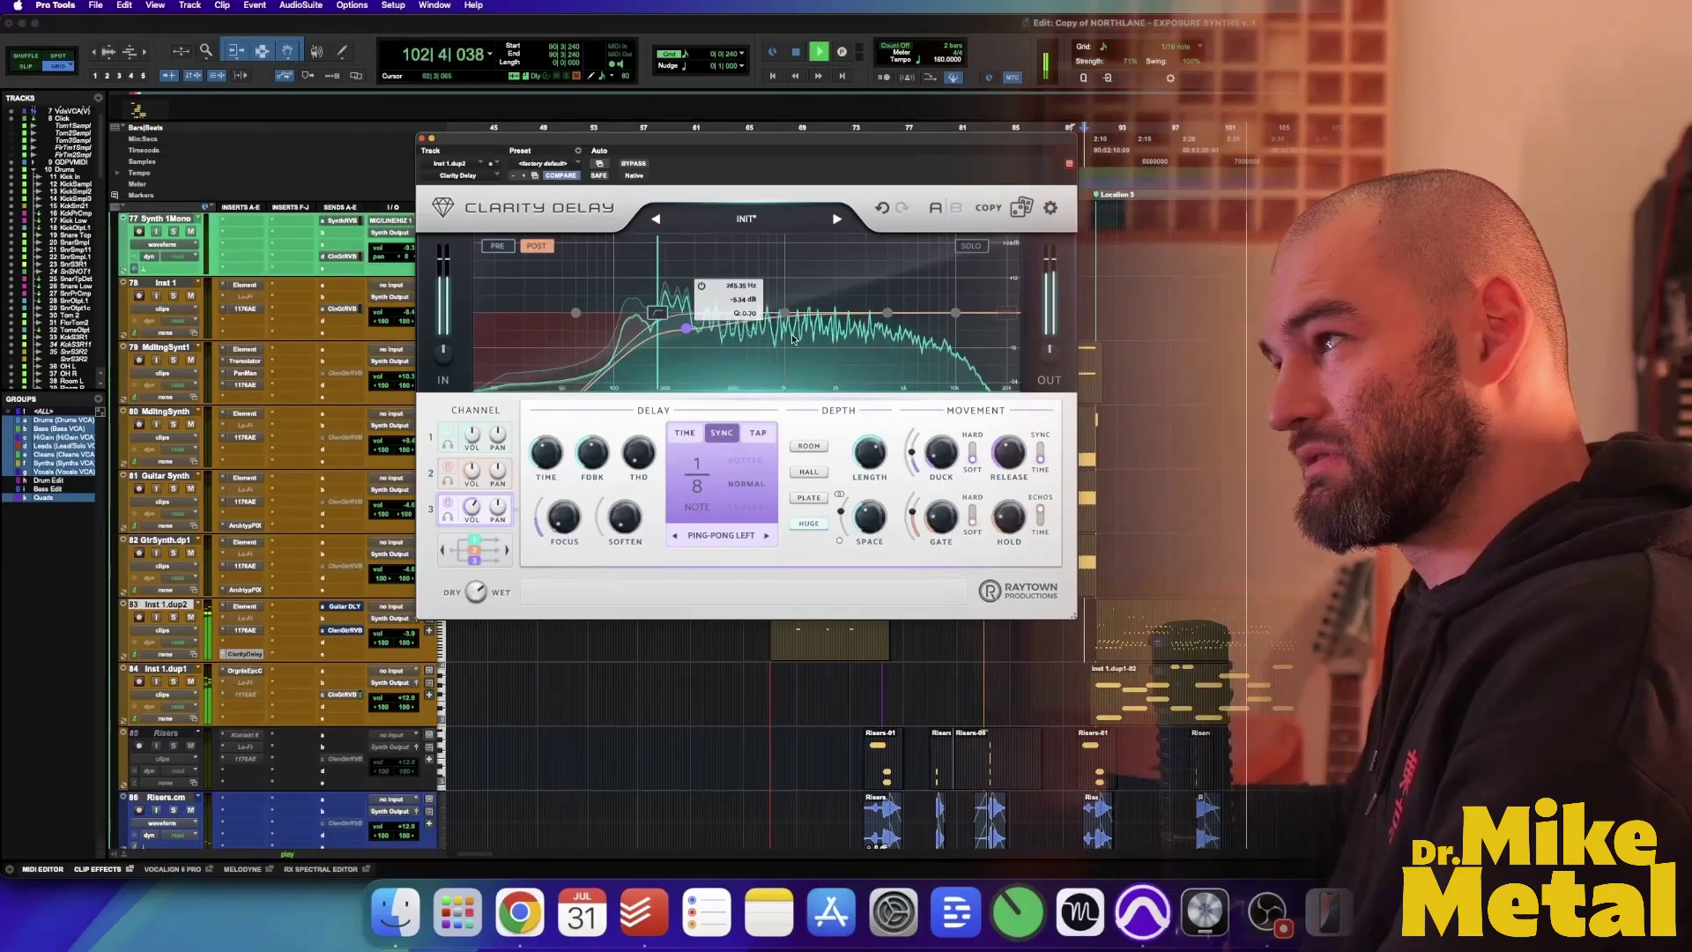
key(space)
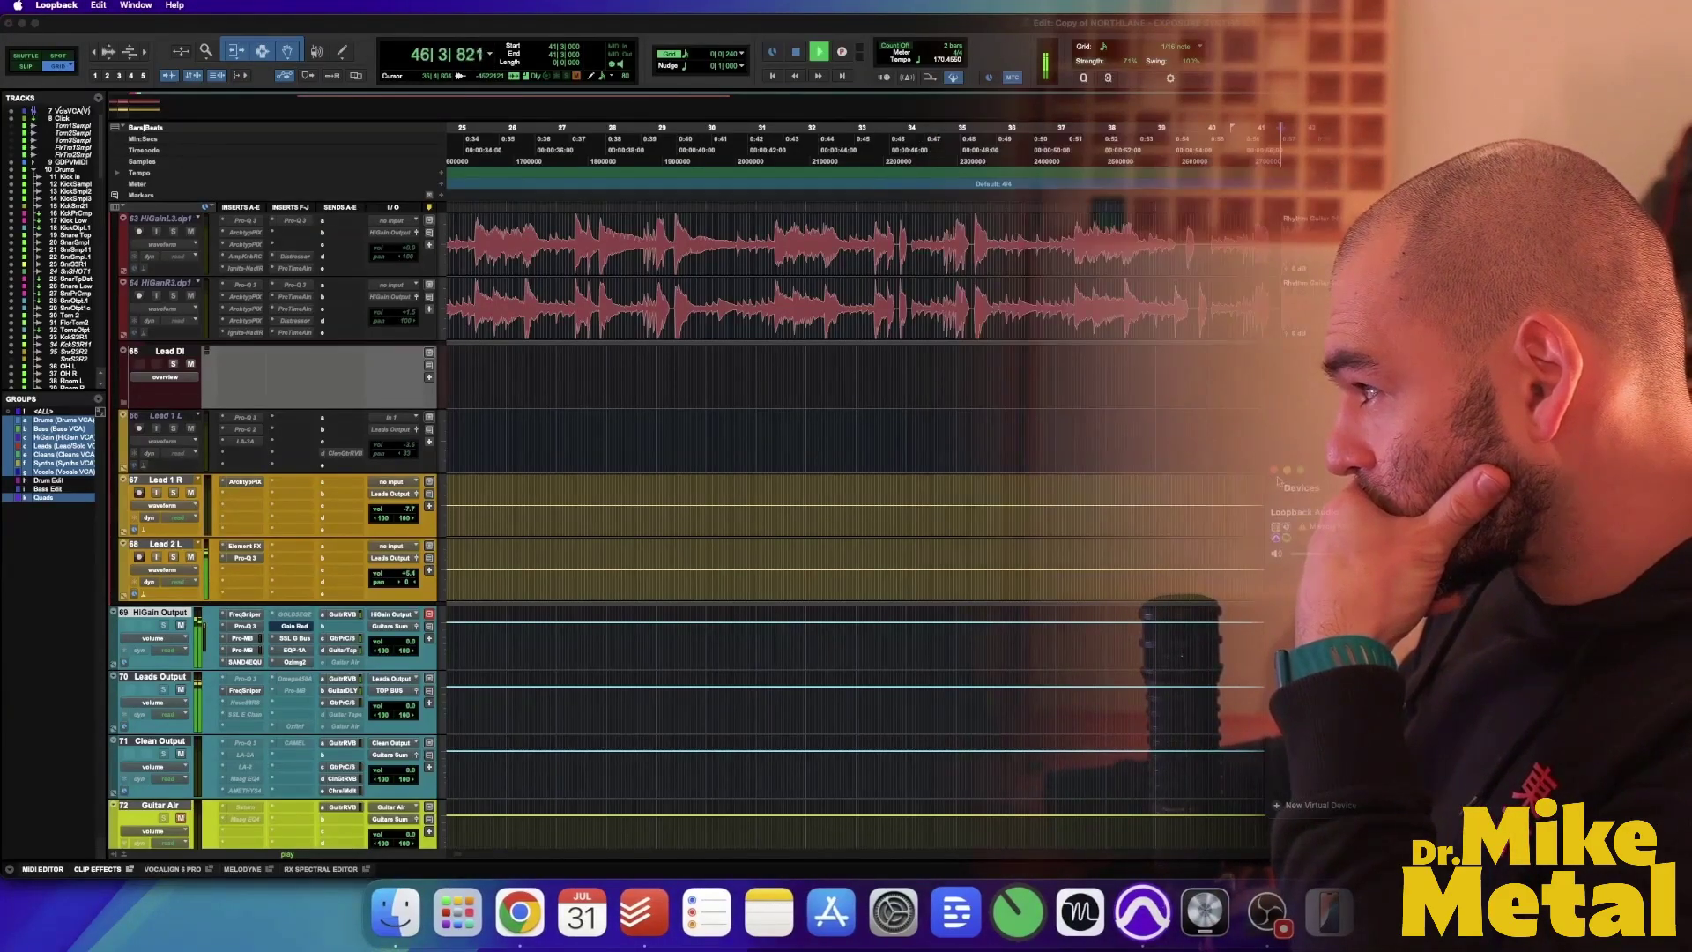
Solo the Lead 2 L track and stop playback
click(178, 560)
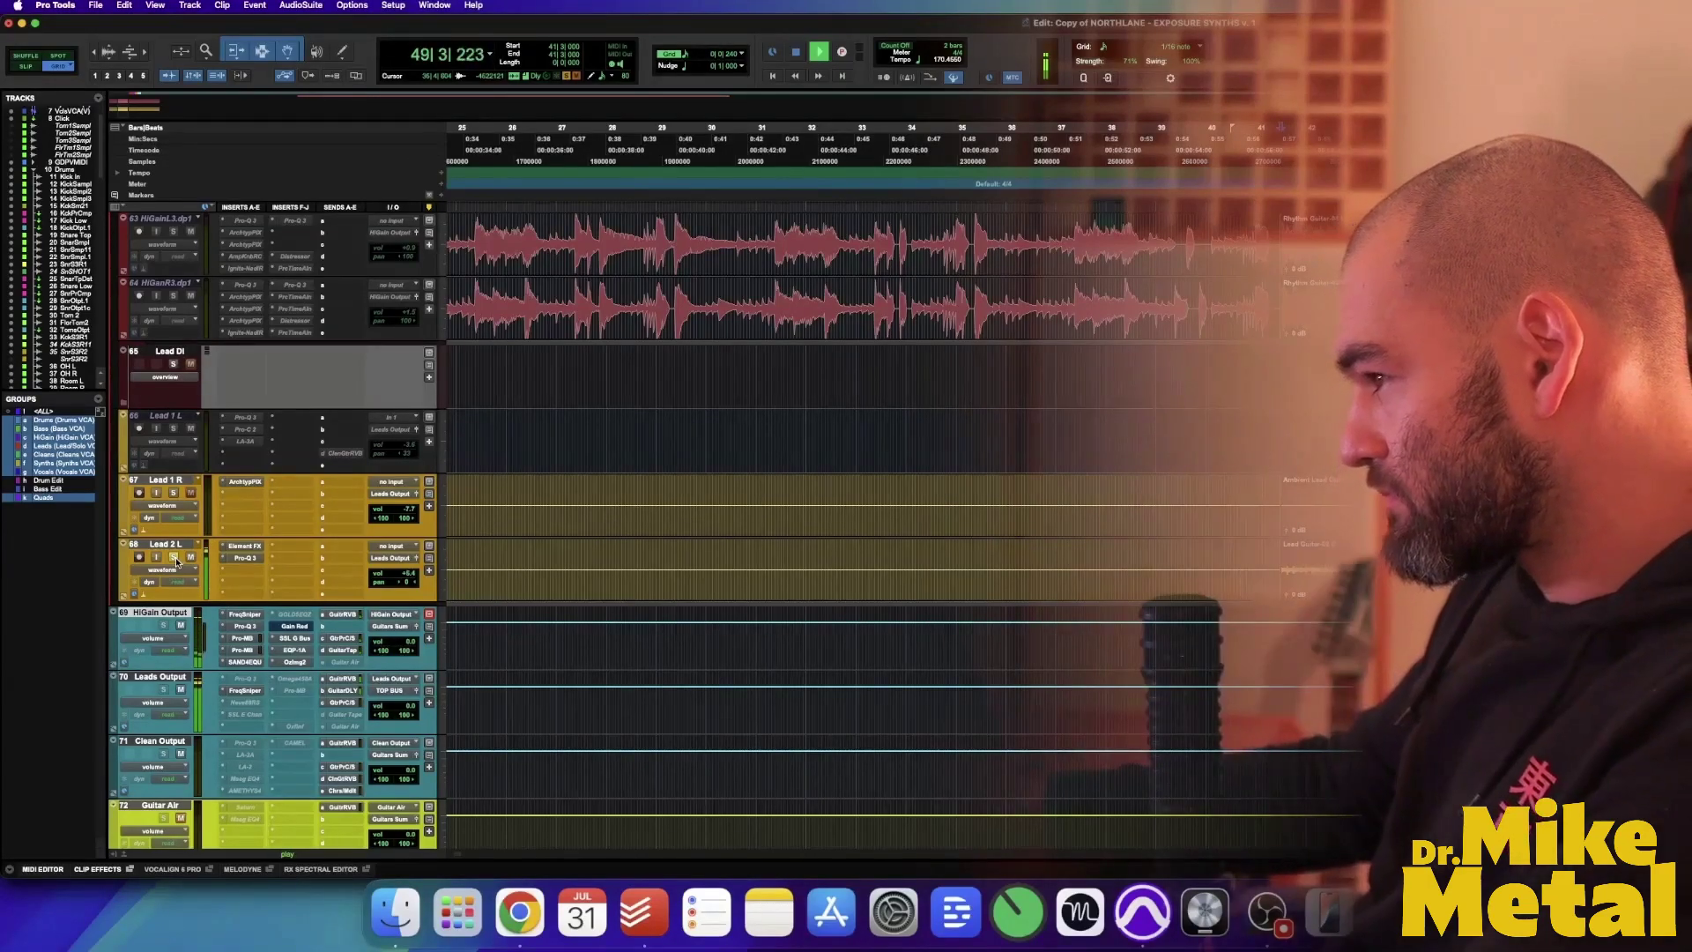
key(space)
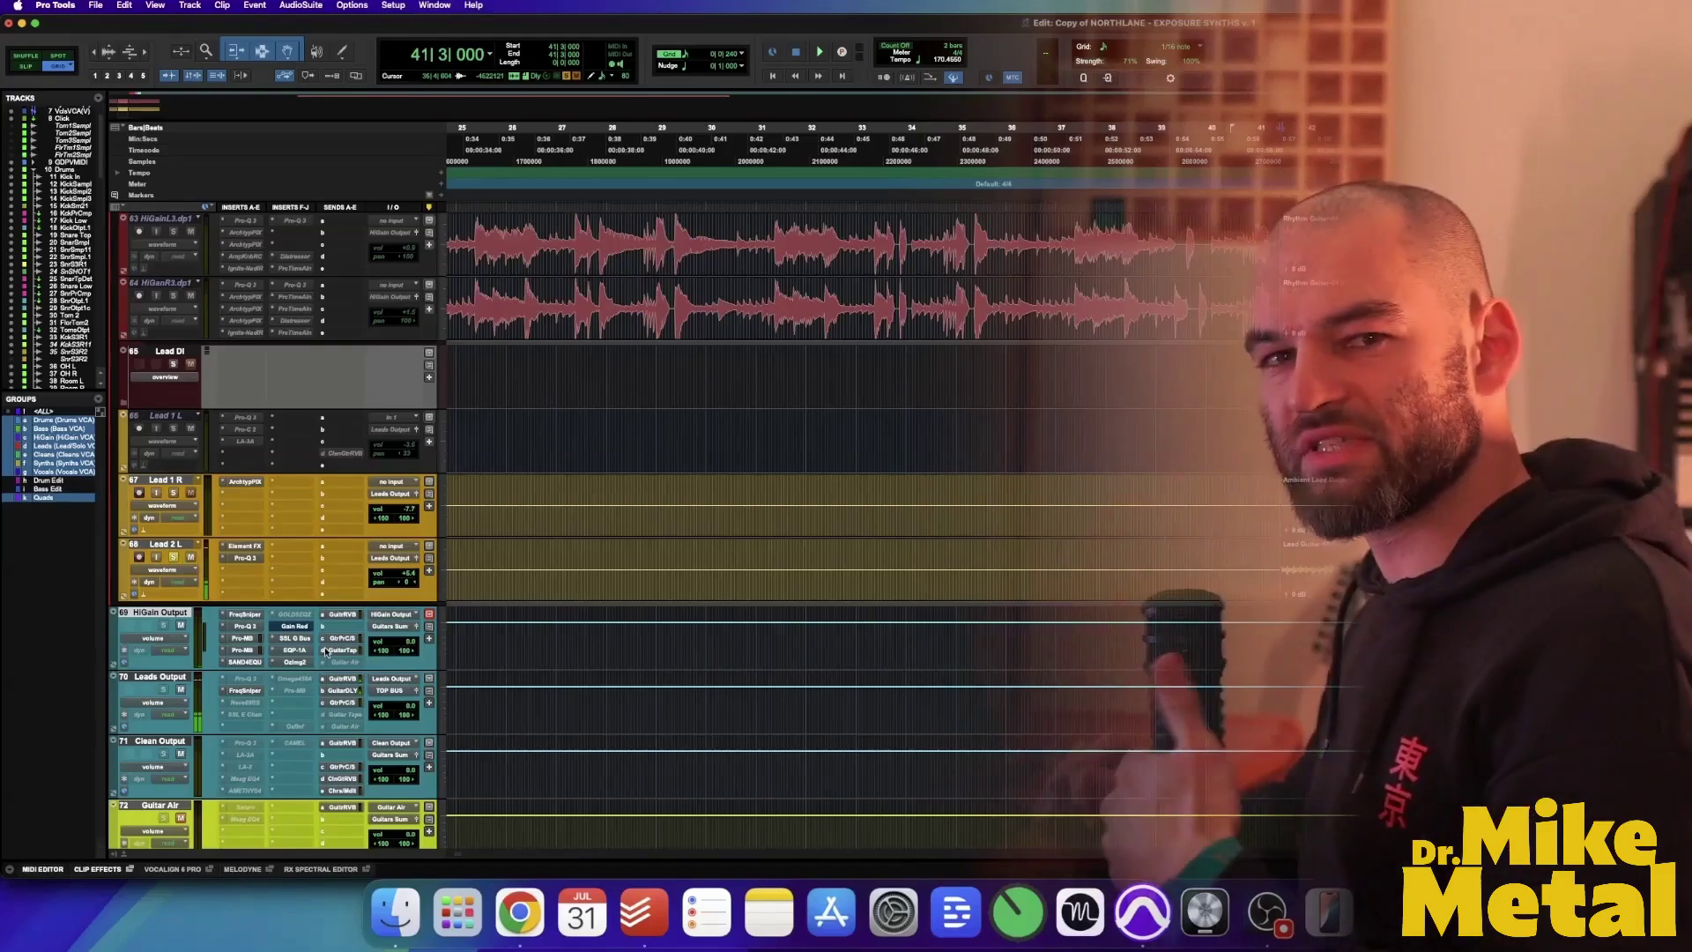
Inspect the FabFilter Timeless 2 plug-in on the Guitar DLY channel in the mixer, and return to the edit view
key(super+equal)
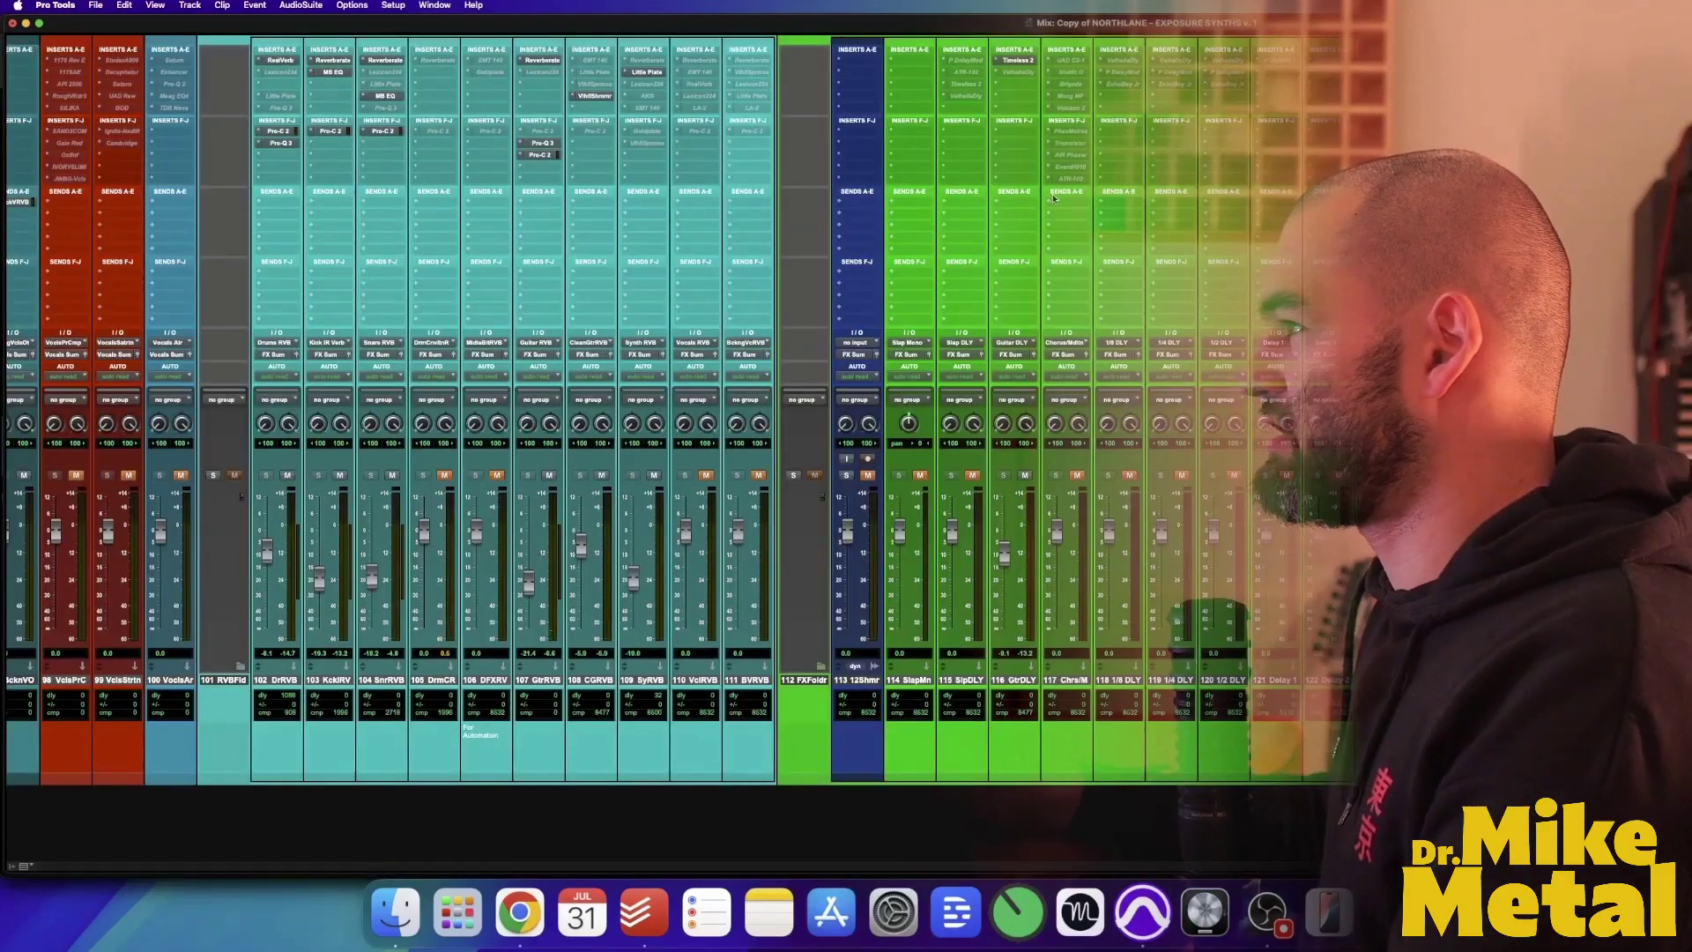
click(1021, 60)
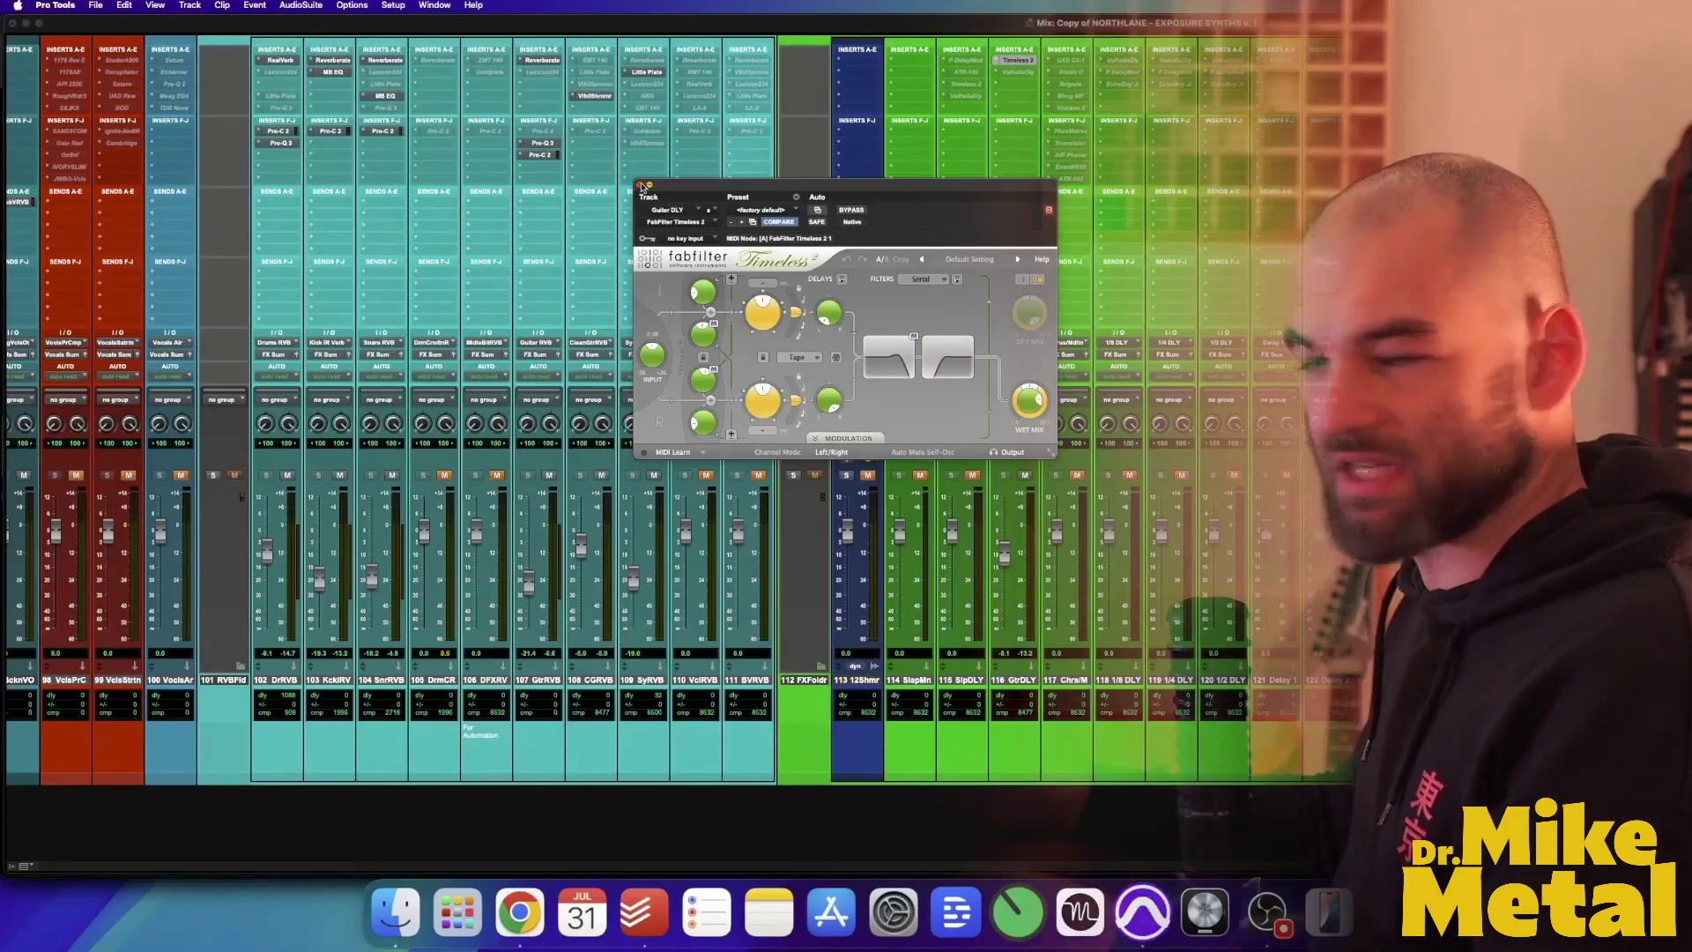
click(642, 186)
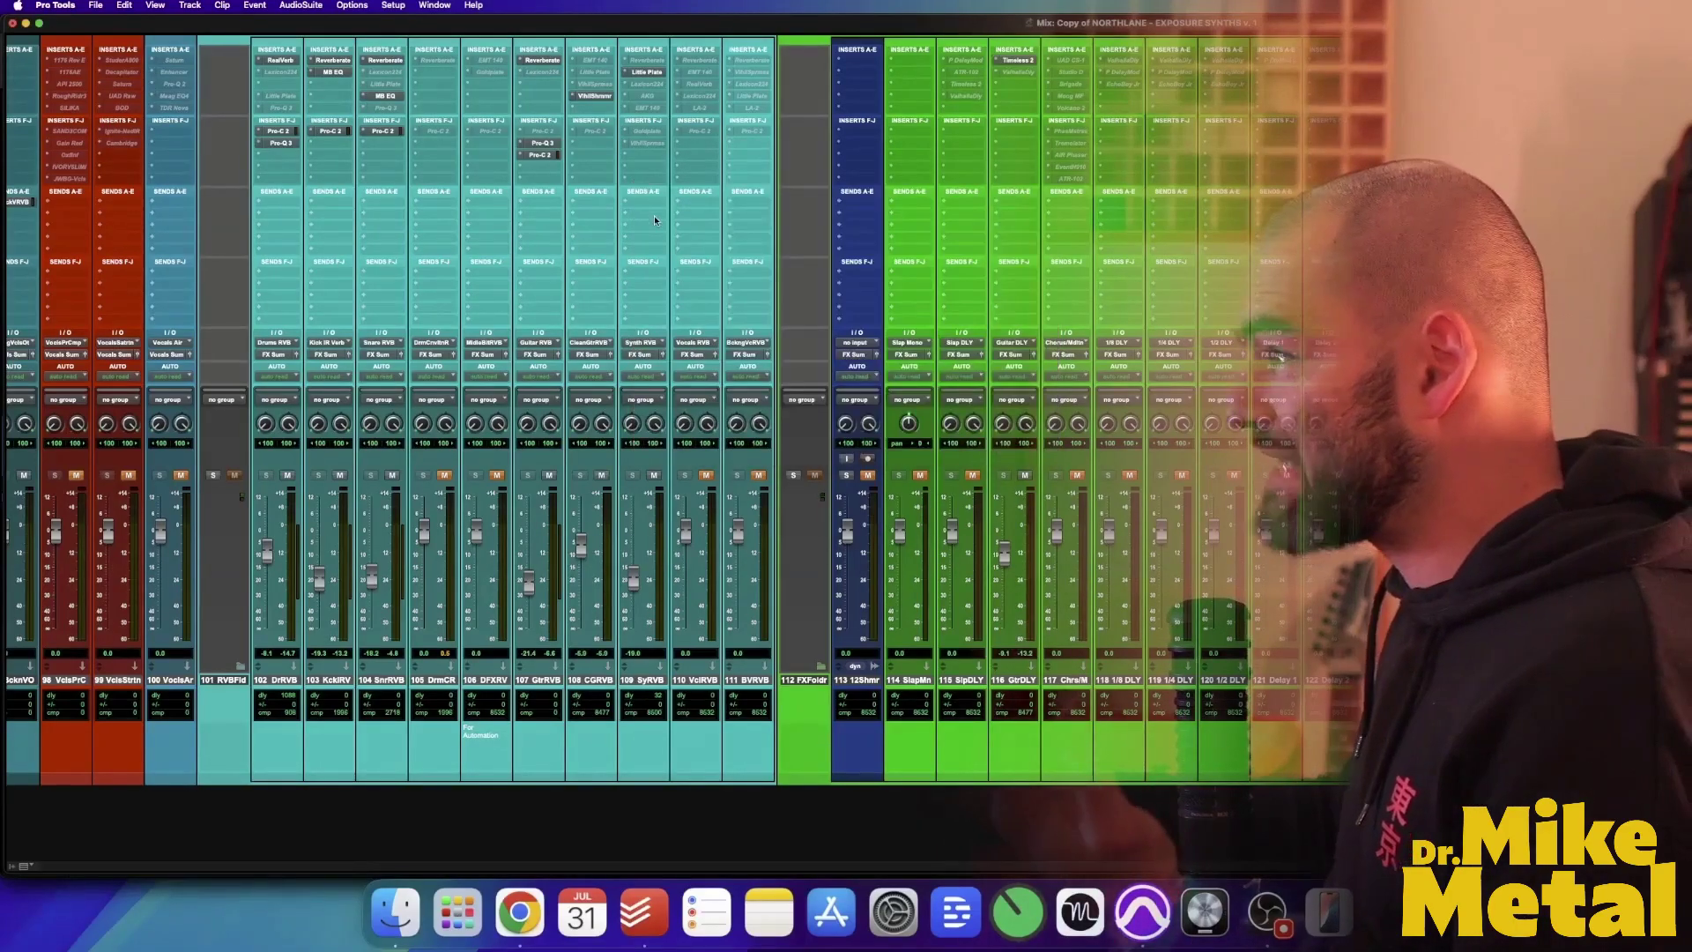
key(super+equal)
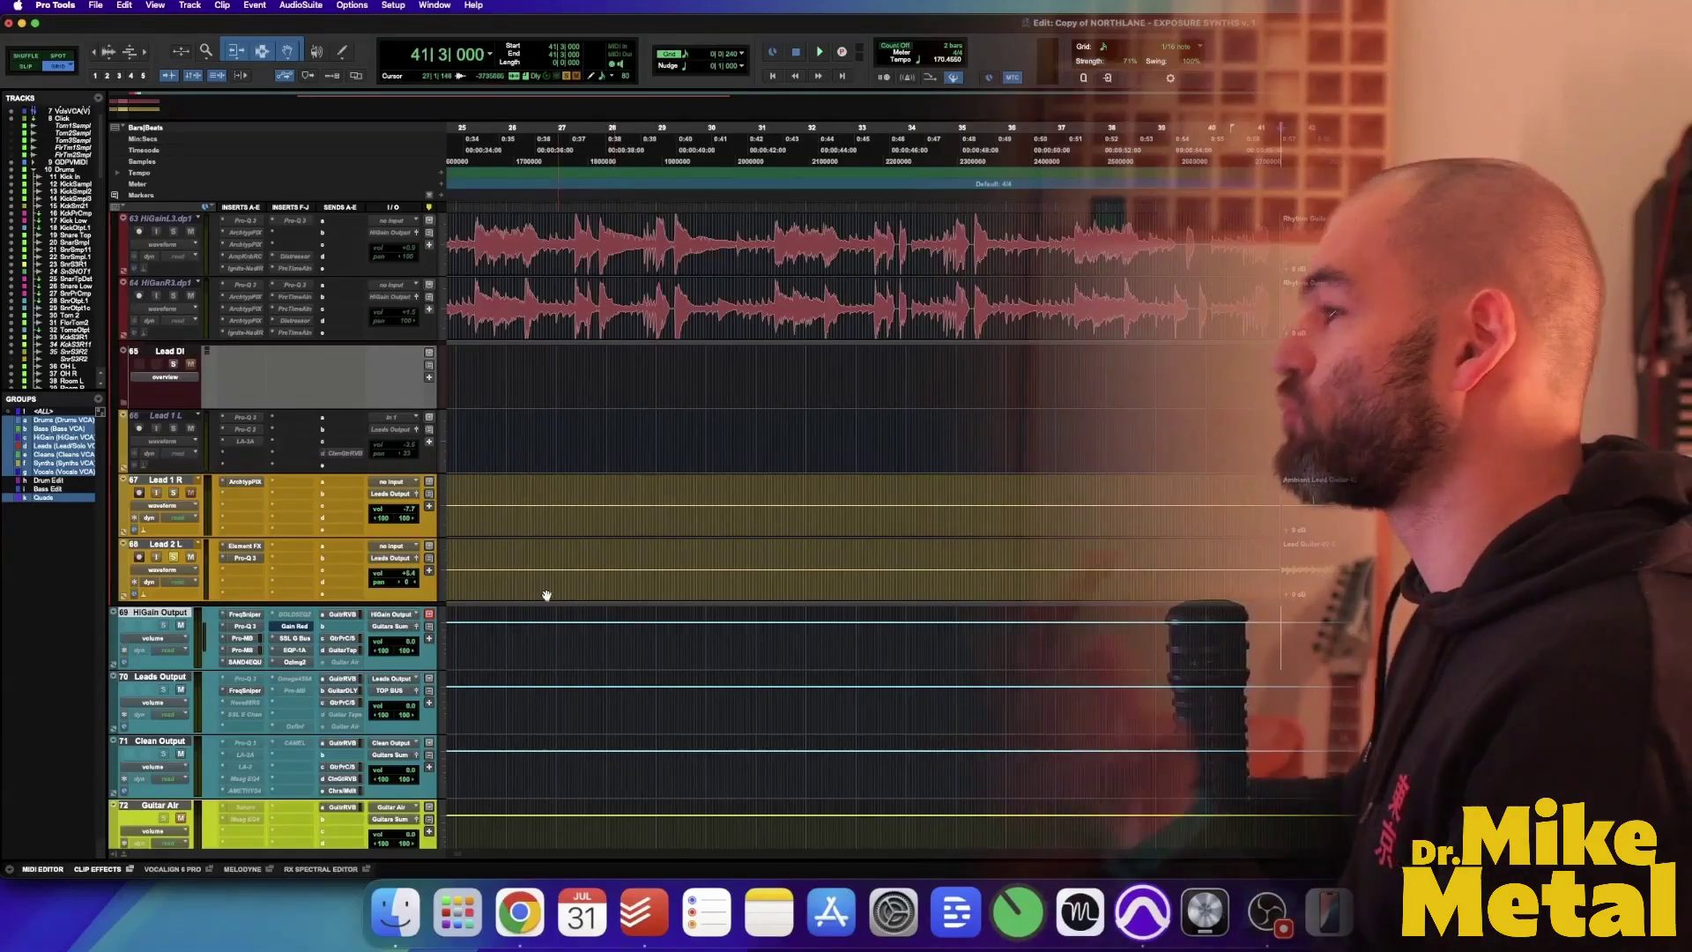
Insert the Clarity Delay plug-in on the Lead 2 L track, in a free slot below Pro-Q 3
click(242, 579)
text(clar)
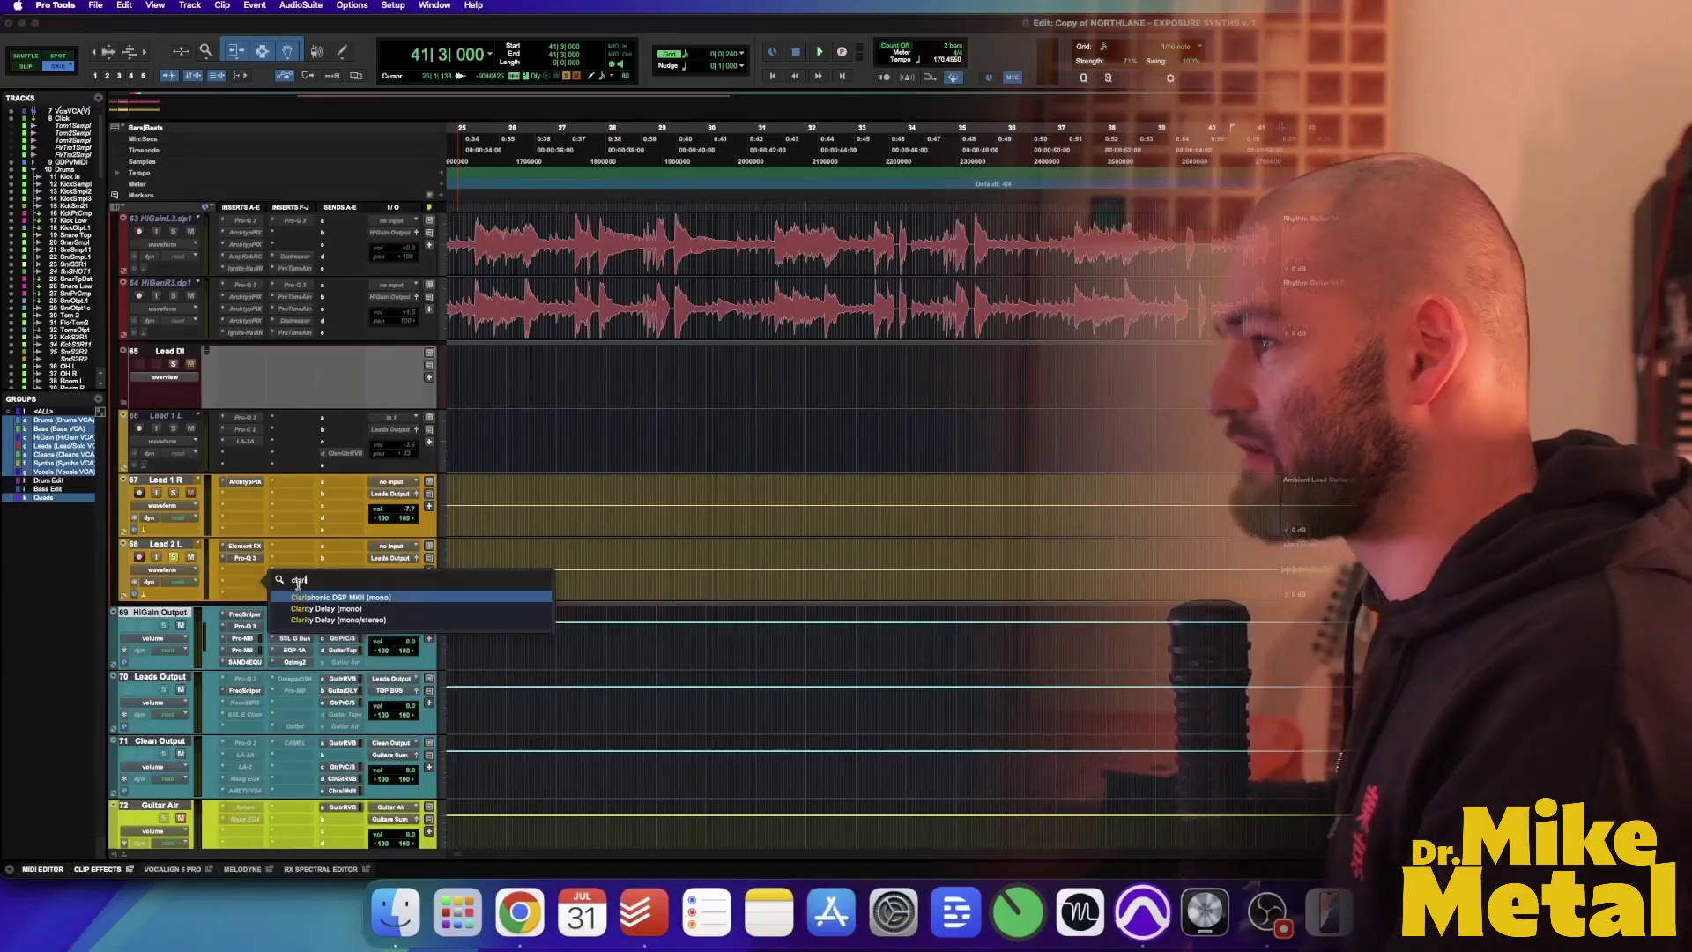
text(i)
click(413, 608)
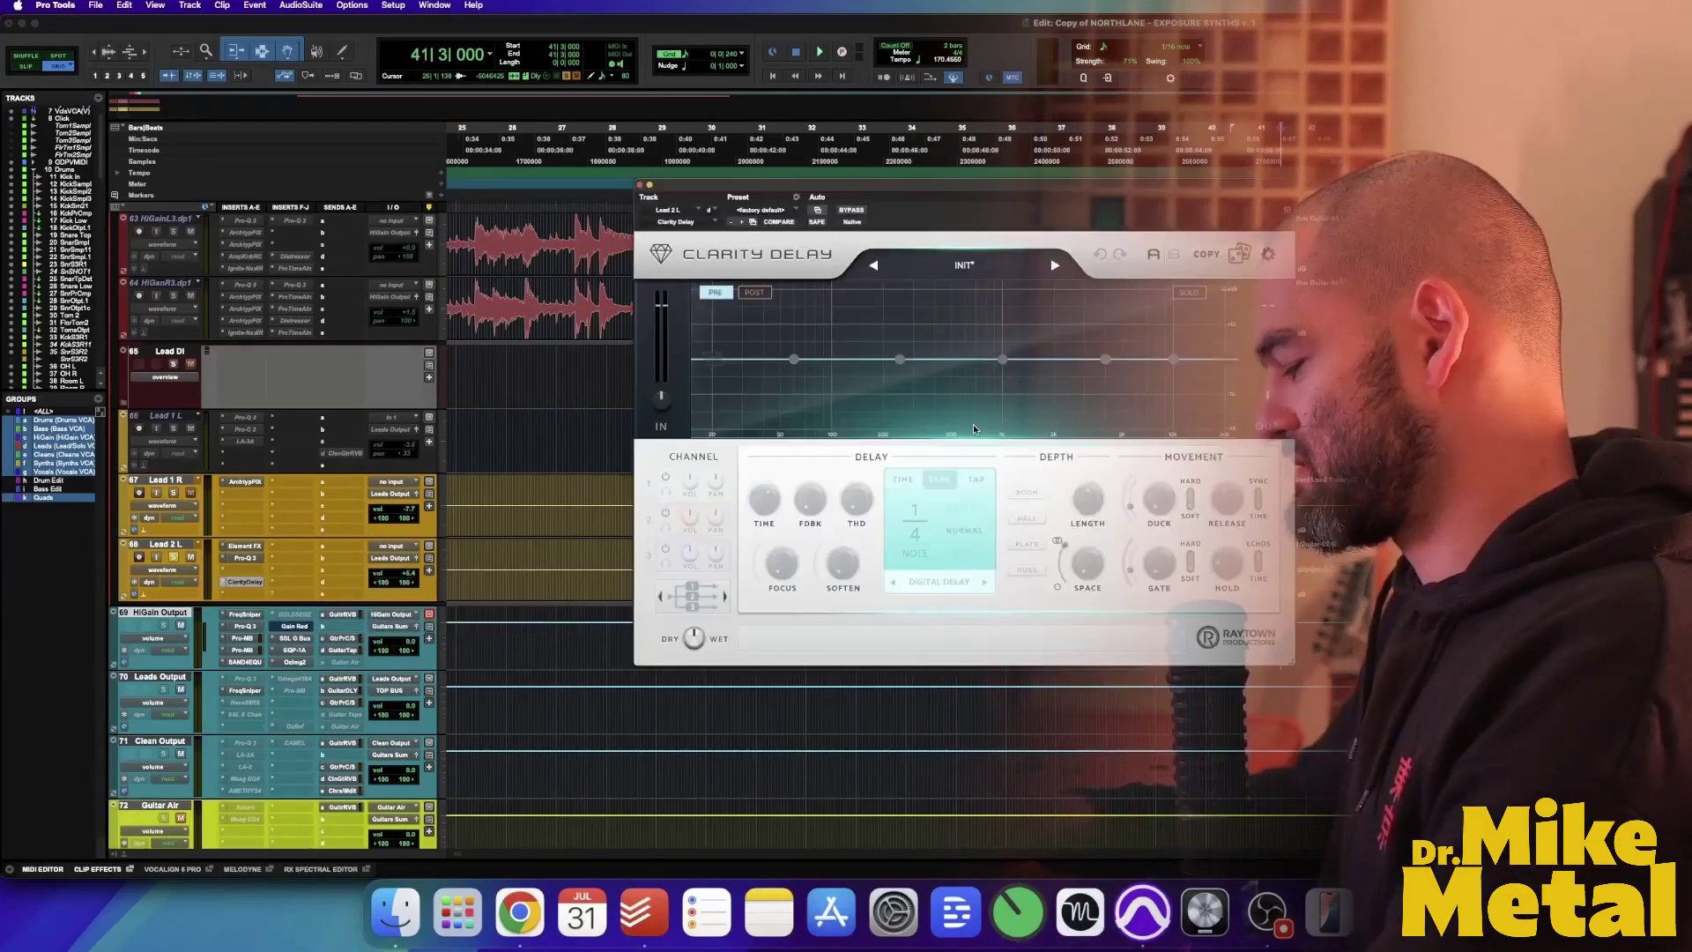
Check the mixer channels around the moved plug-in window and return to the edit view
key(super+equal)
drag(1071, 194, 675, 159)
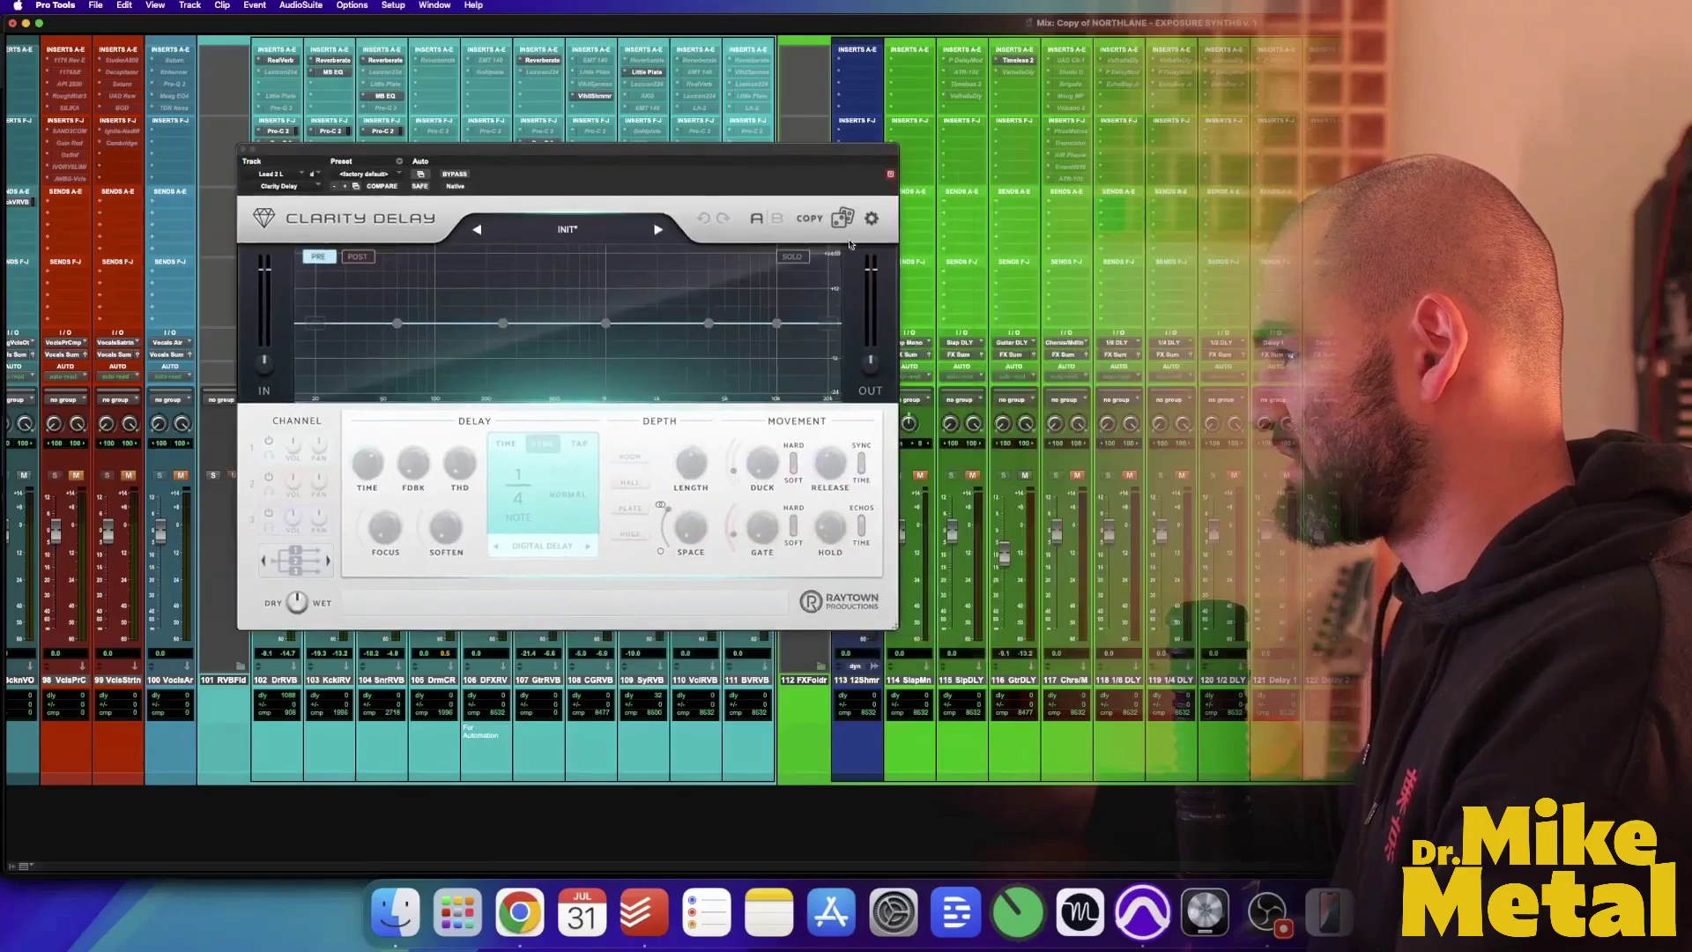
key(super+equal)
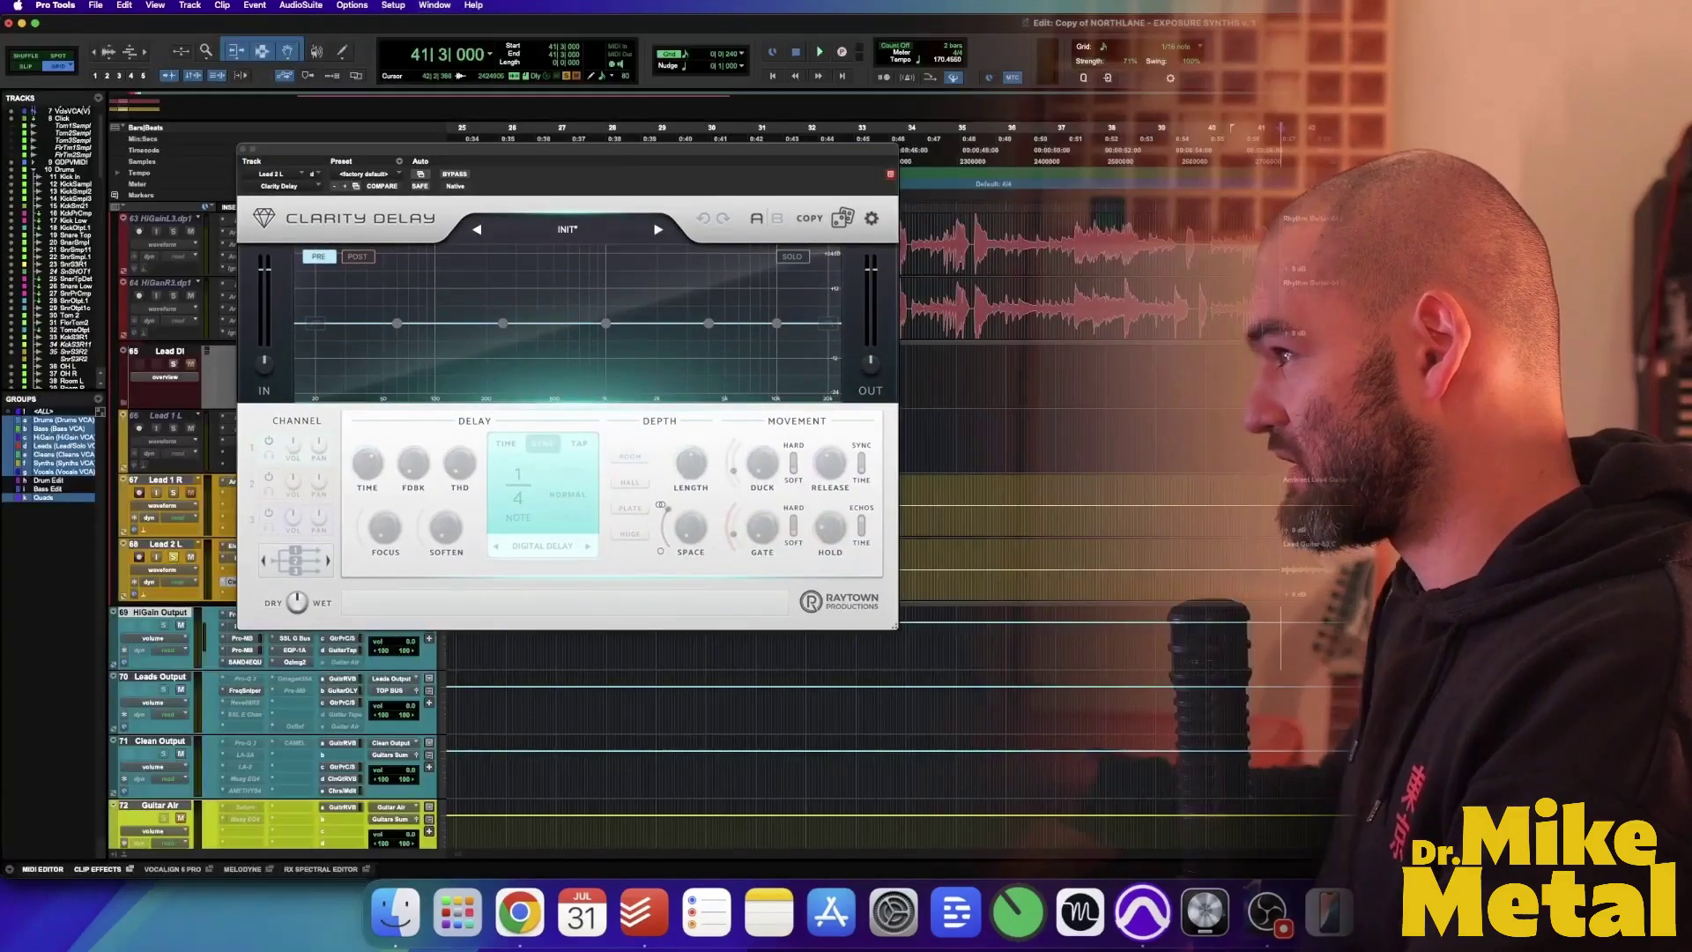
drag(644, 155, 1066, 221)
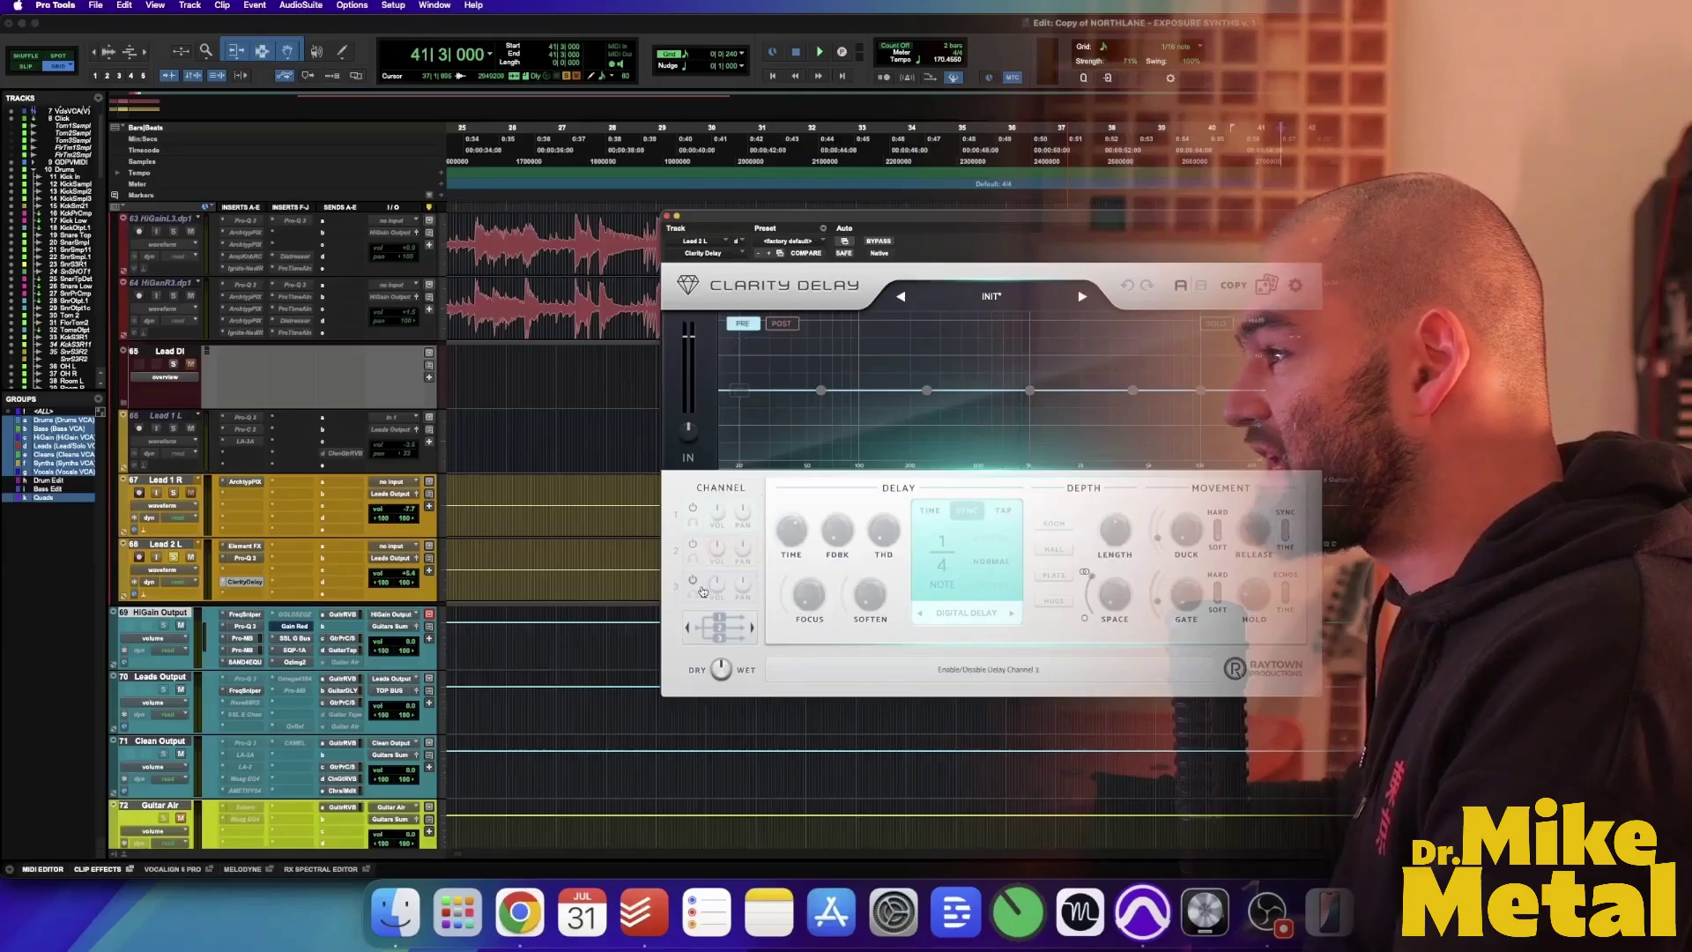
Enable delay channels 1, 2 and 3 in Clarity Delay and move its window fully into view
click(696, 511)
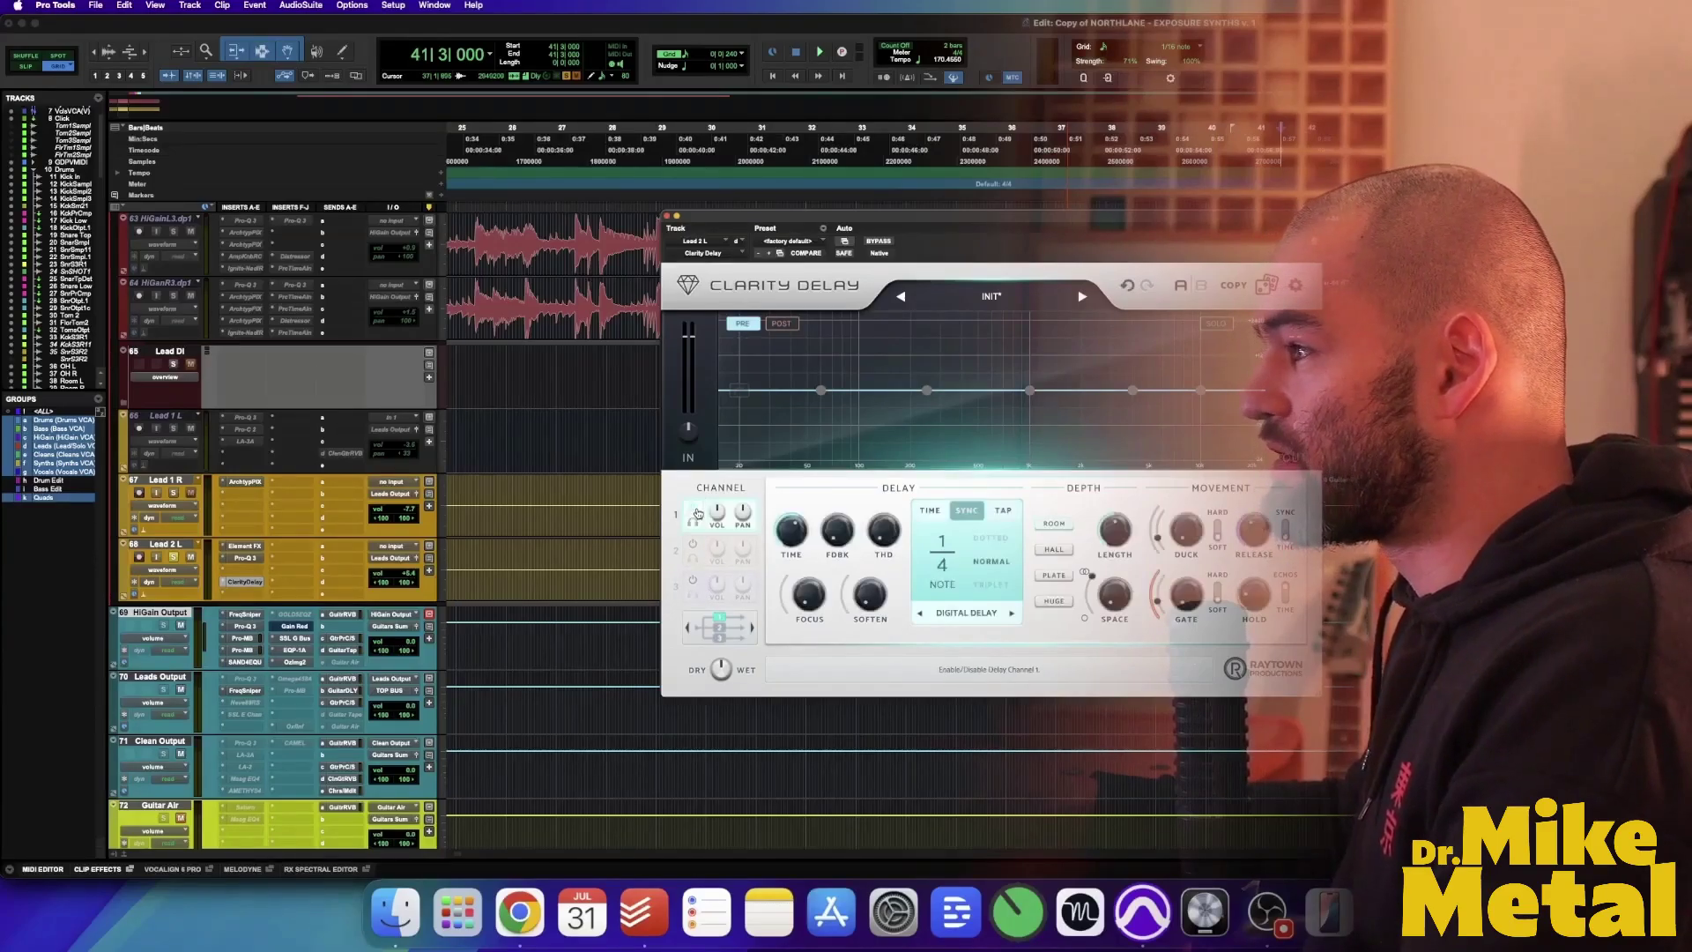
click(695, 545)
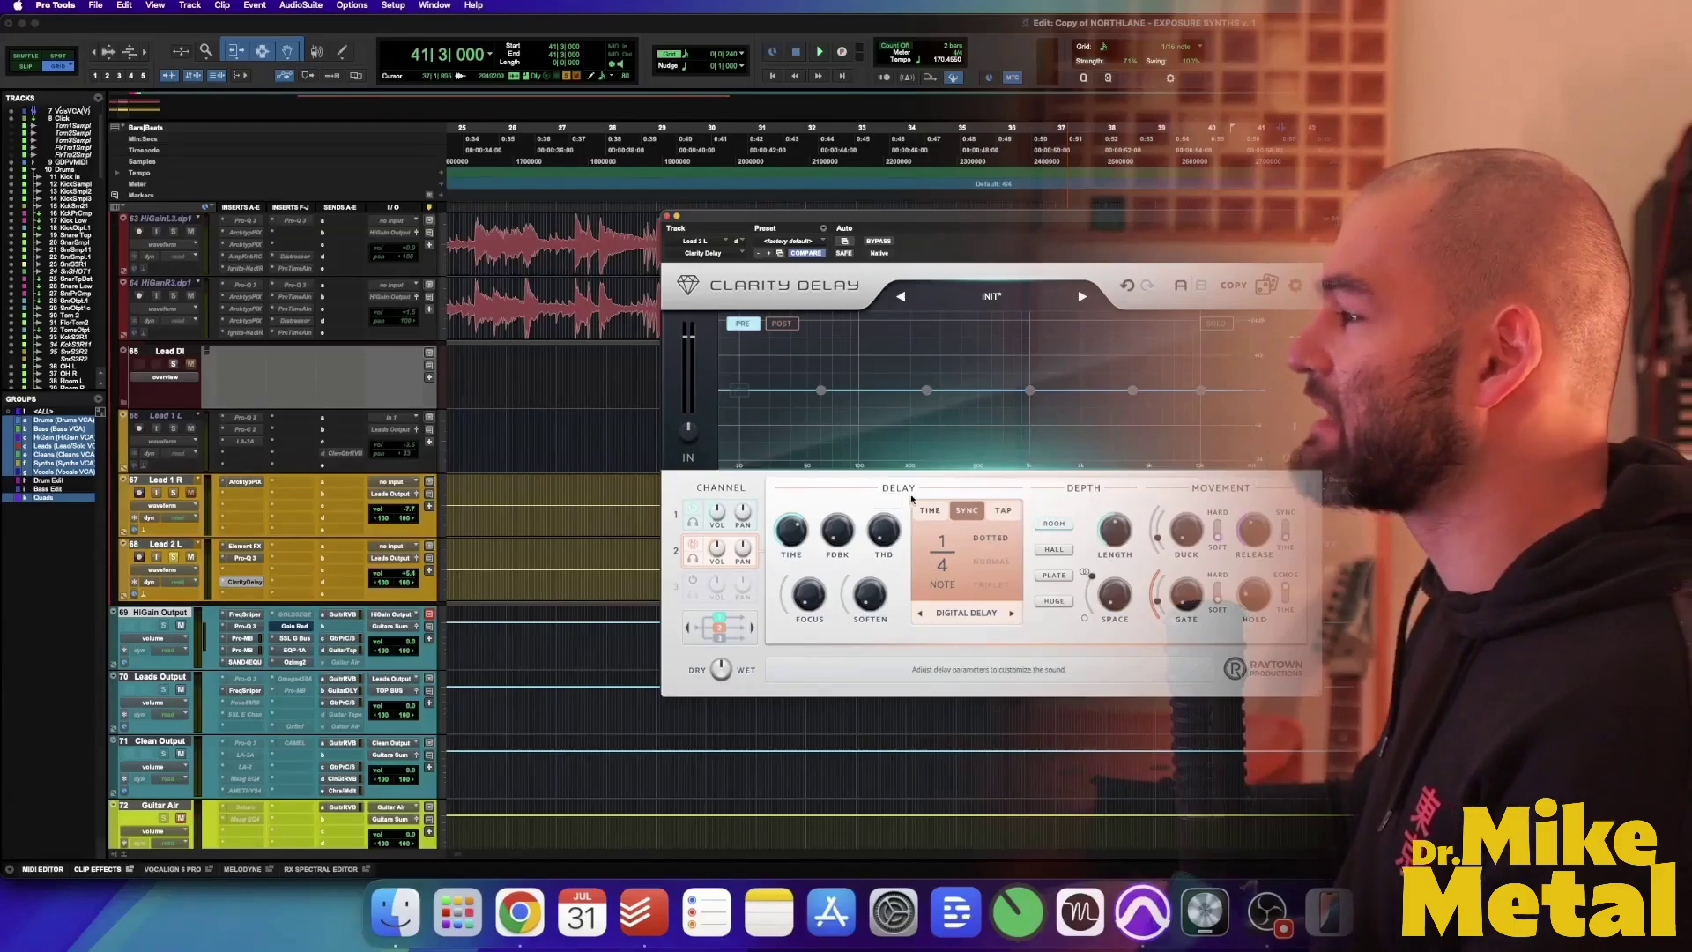
mouse_move(891, 535)
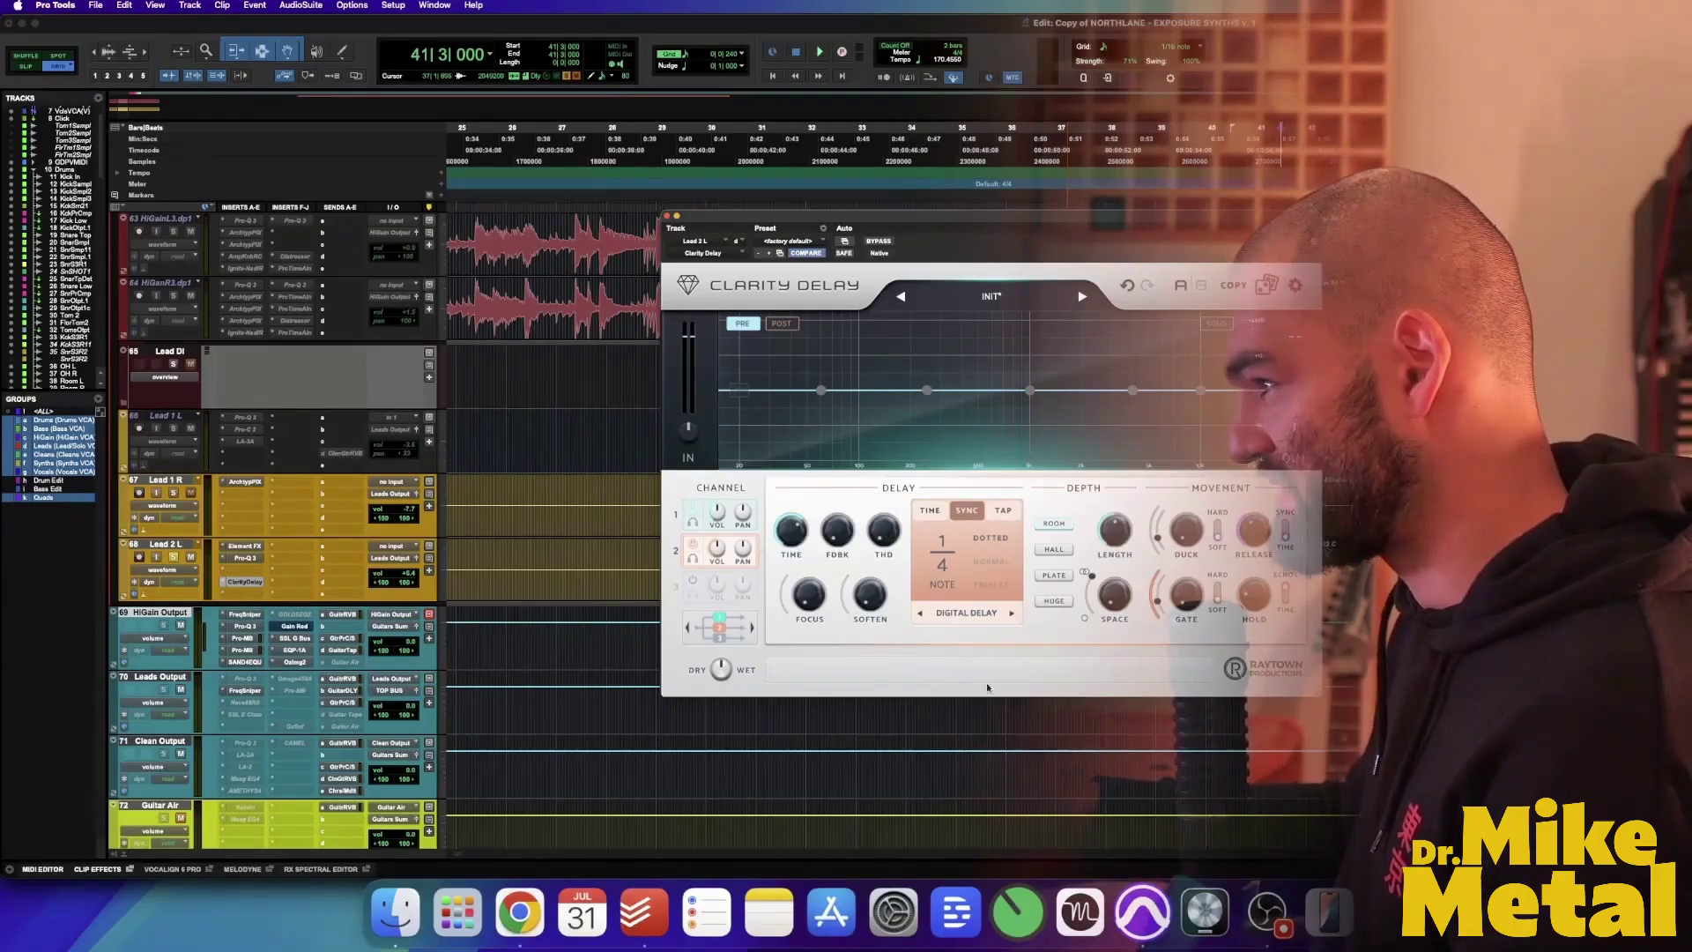
mouse_move(809, 598)
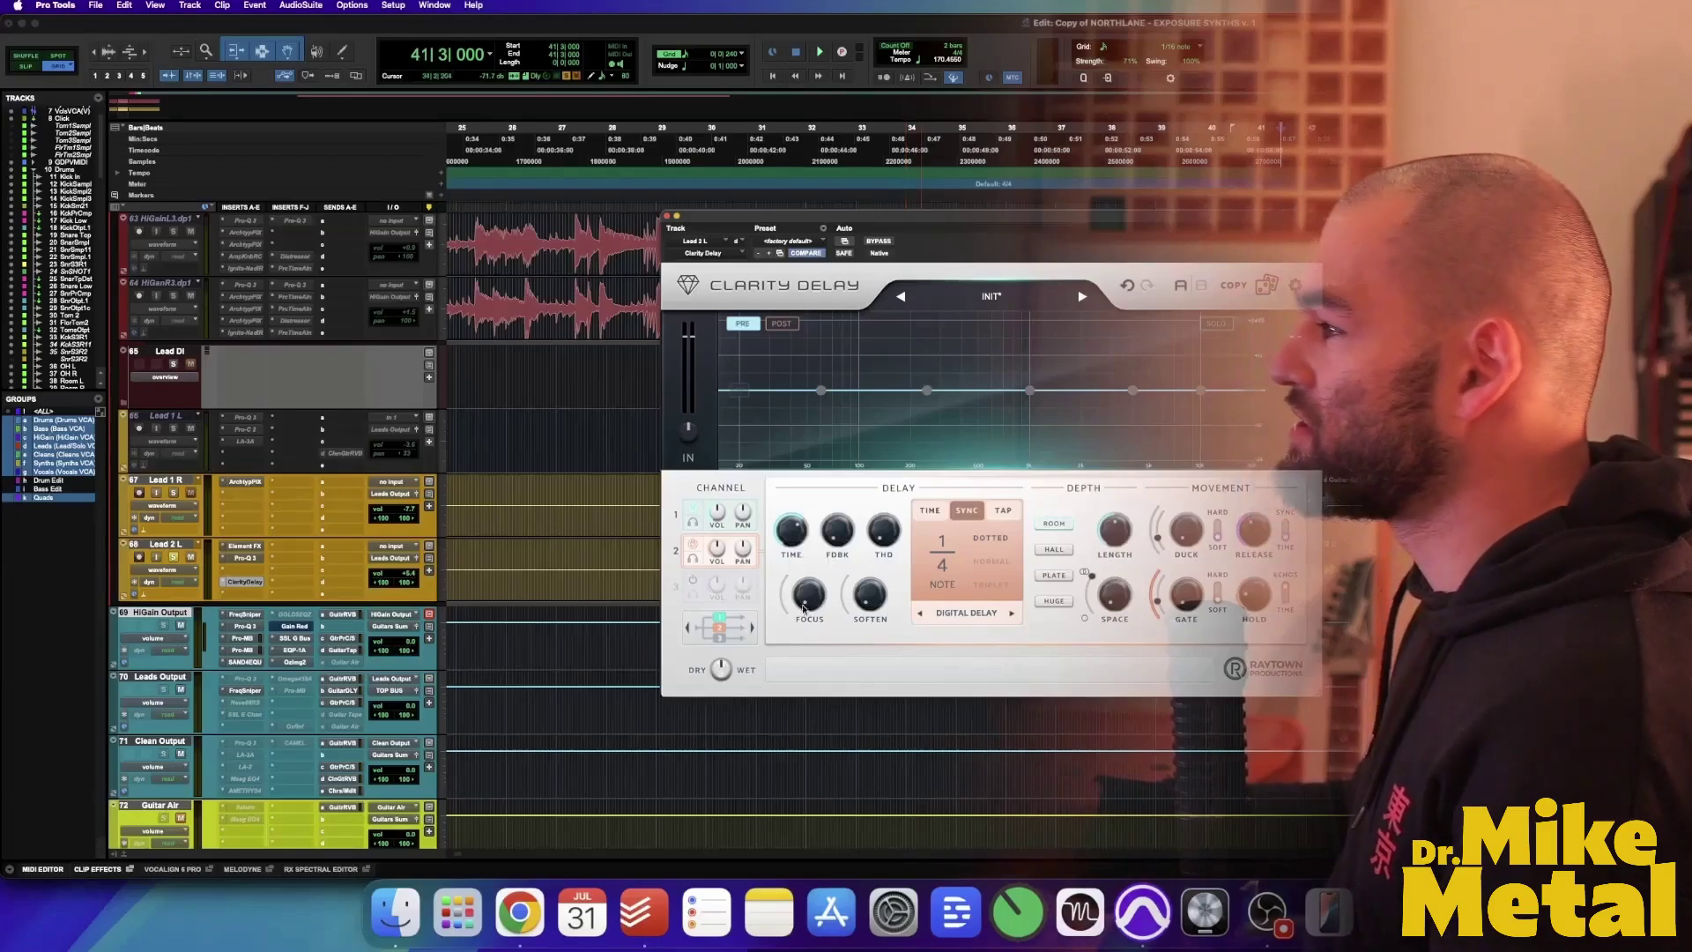
click(698, 584)
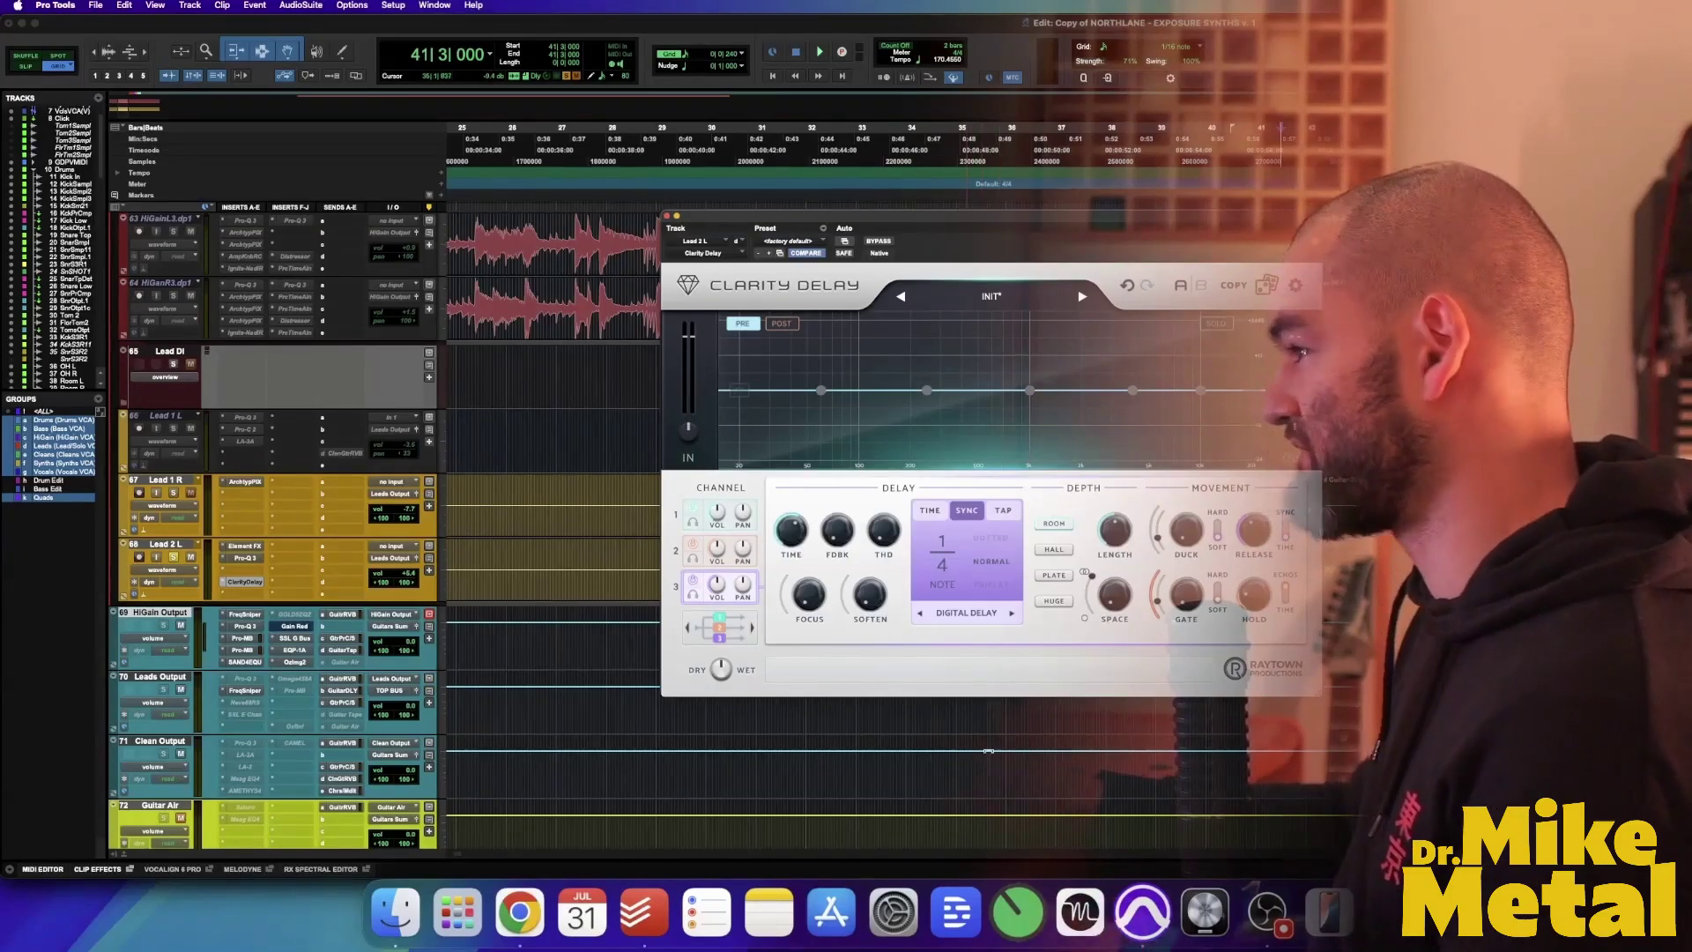
drag(1107, 476, 927, 430)
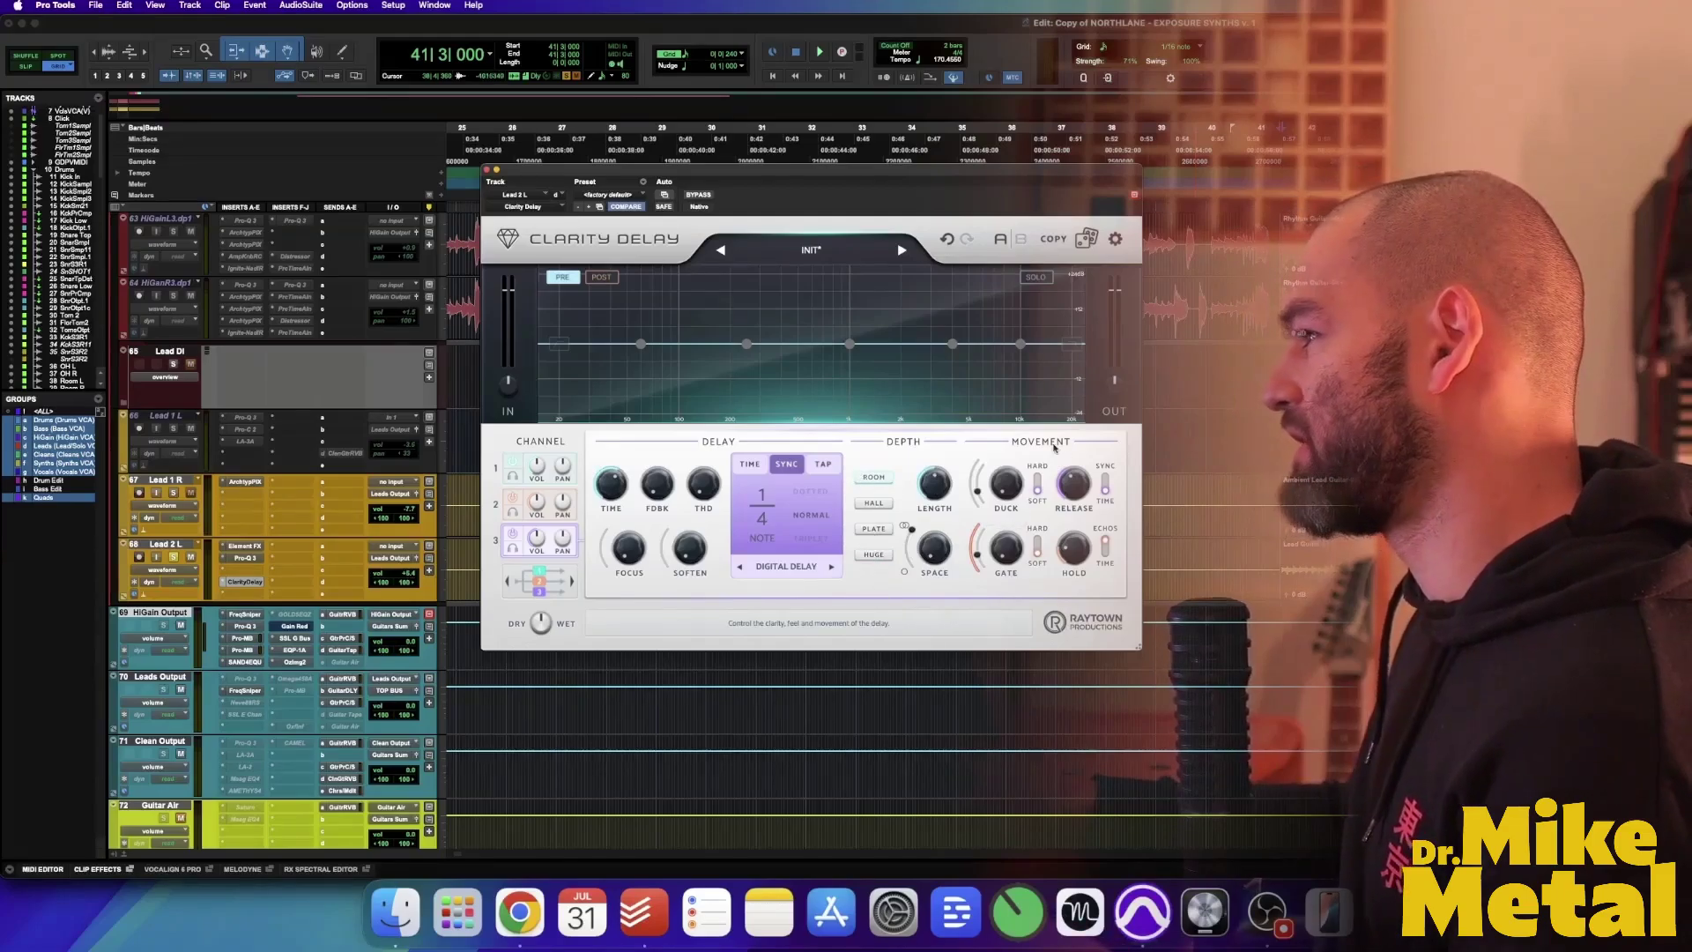
Start playback and leave only delay channel 1 enabled, with channels 2 and 3 switched off
mouse_move(1074, 480)
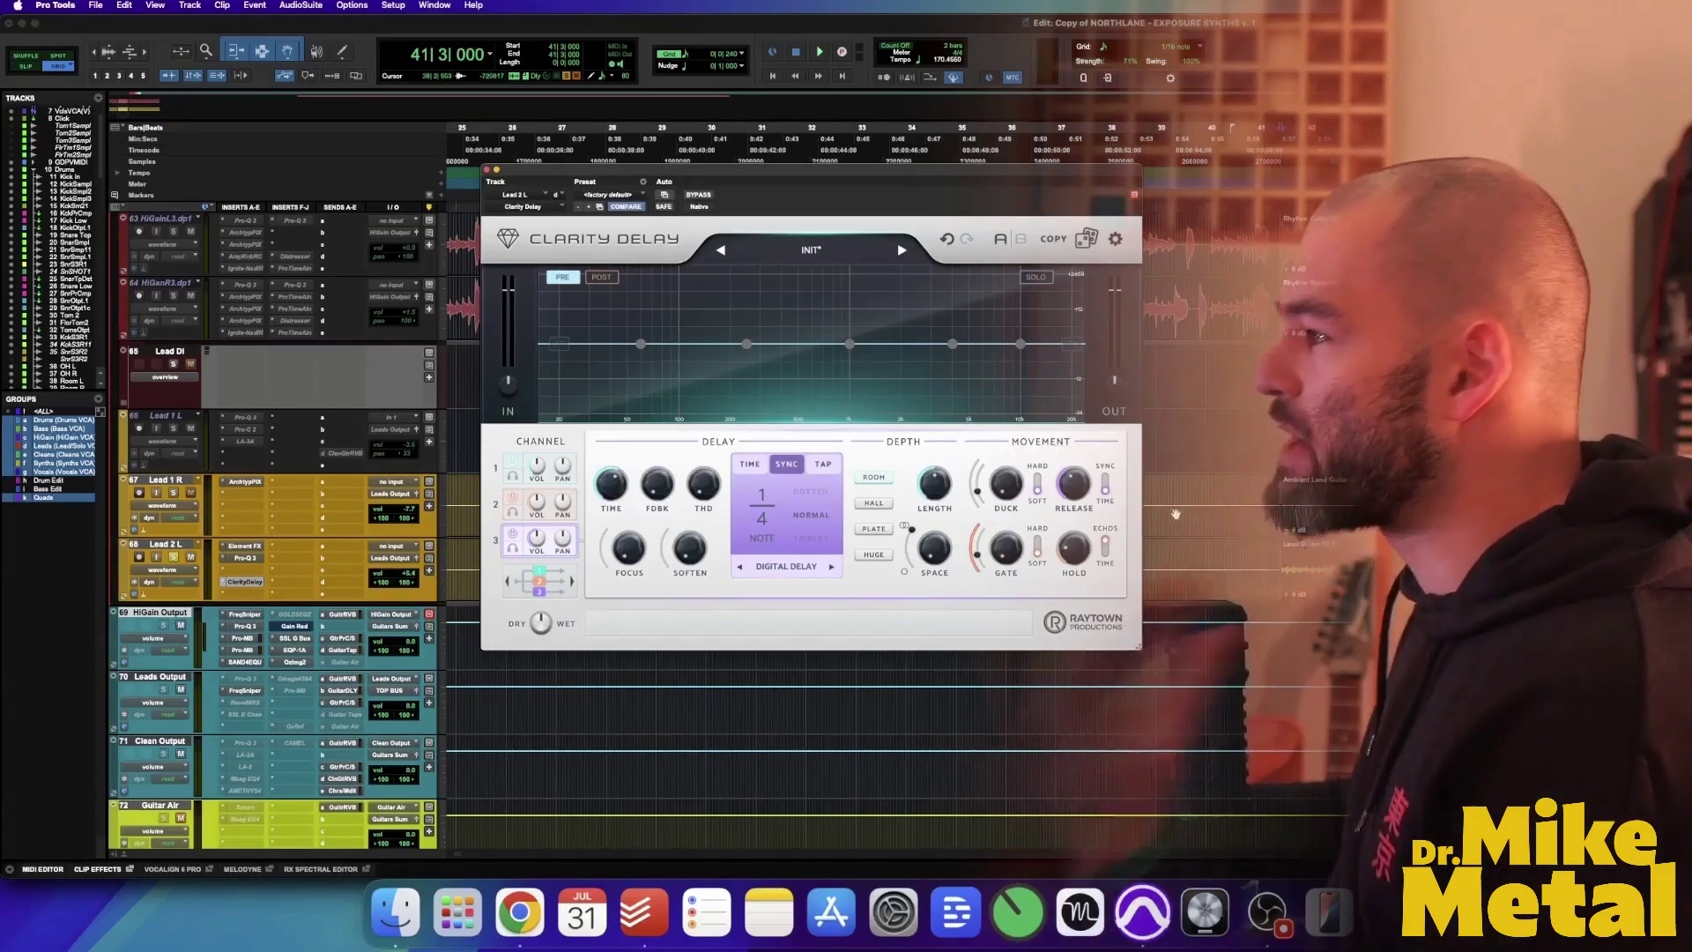
mouse_move(993, 492)
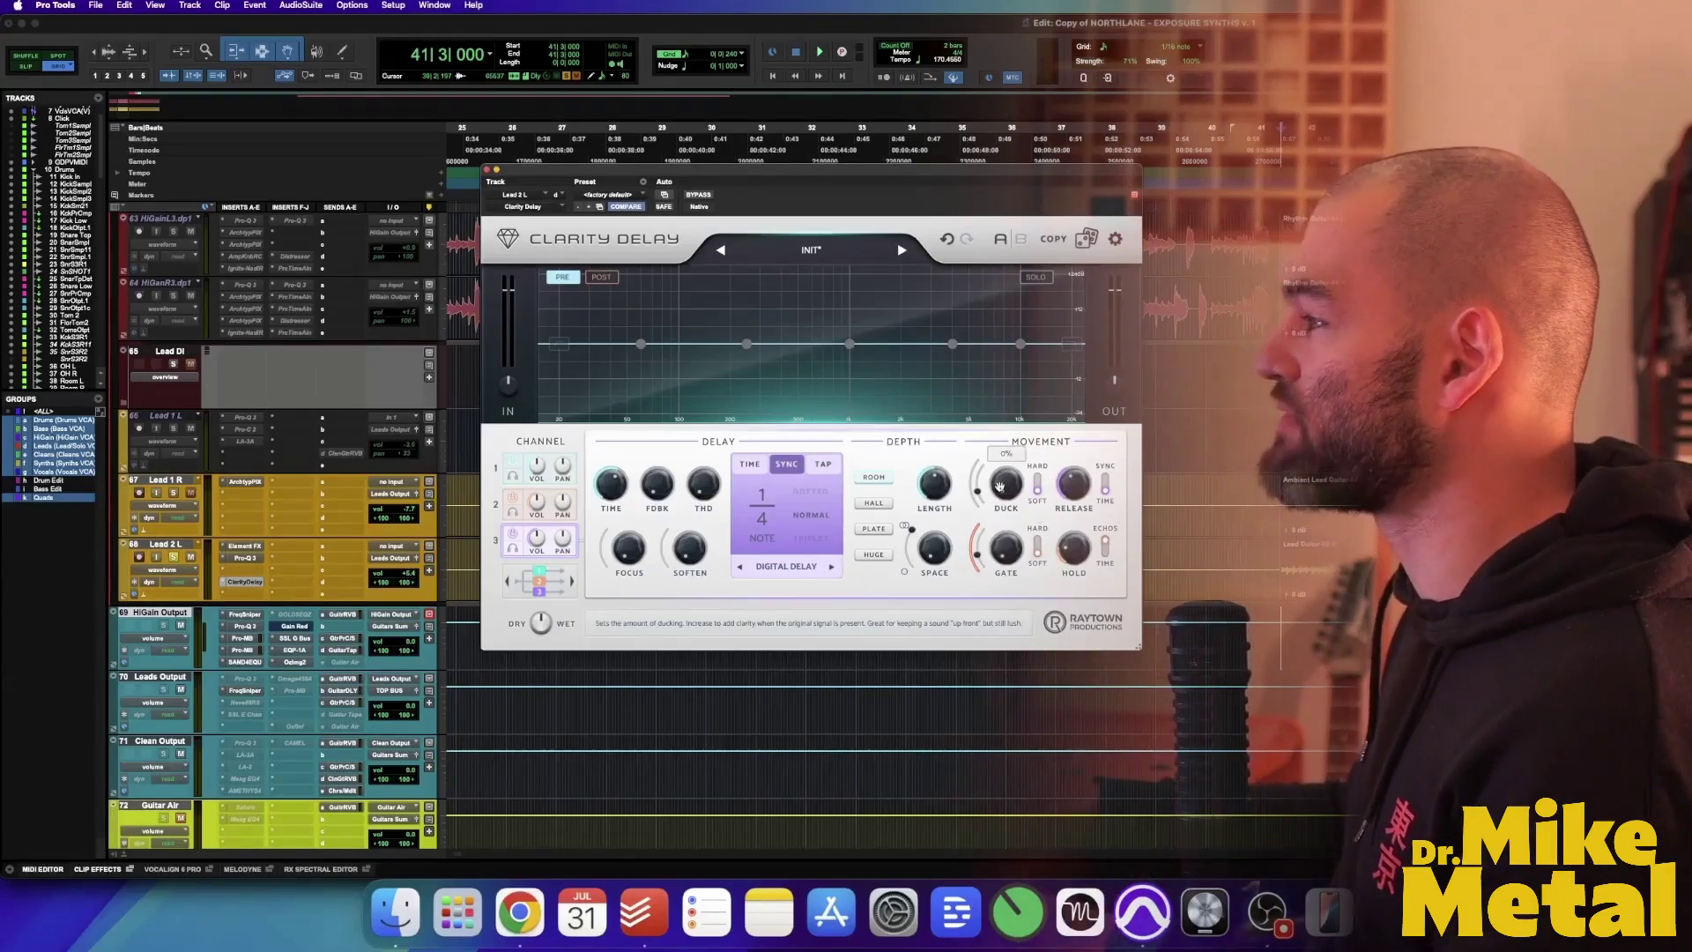
mouse_move(1022, 565)
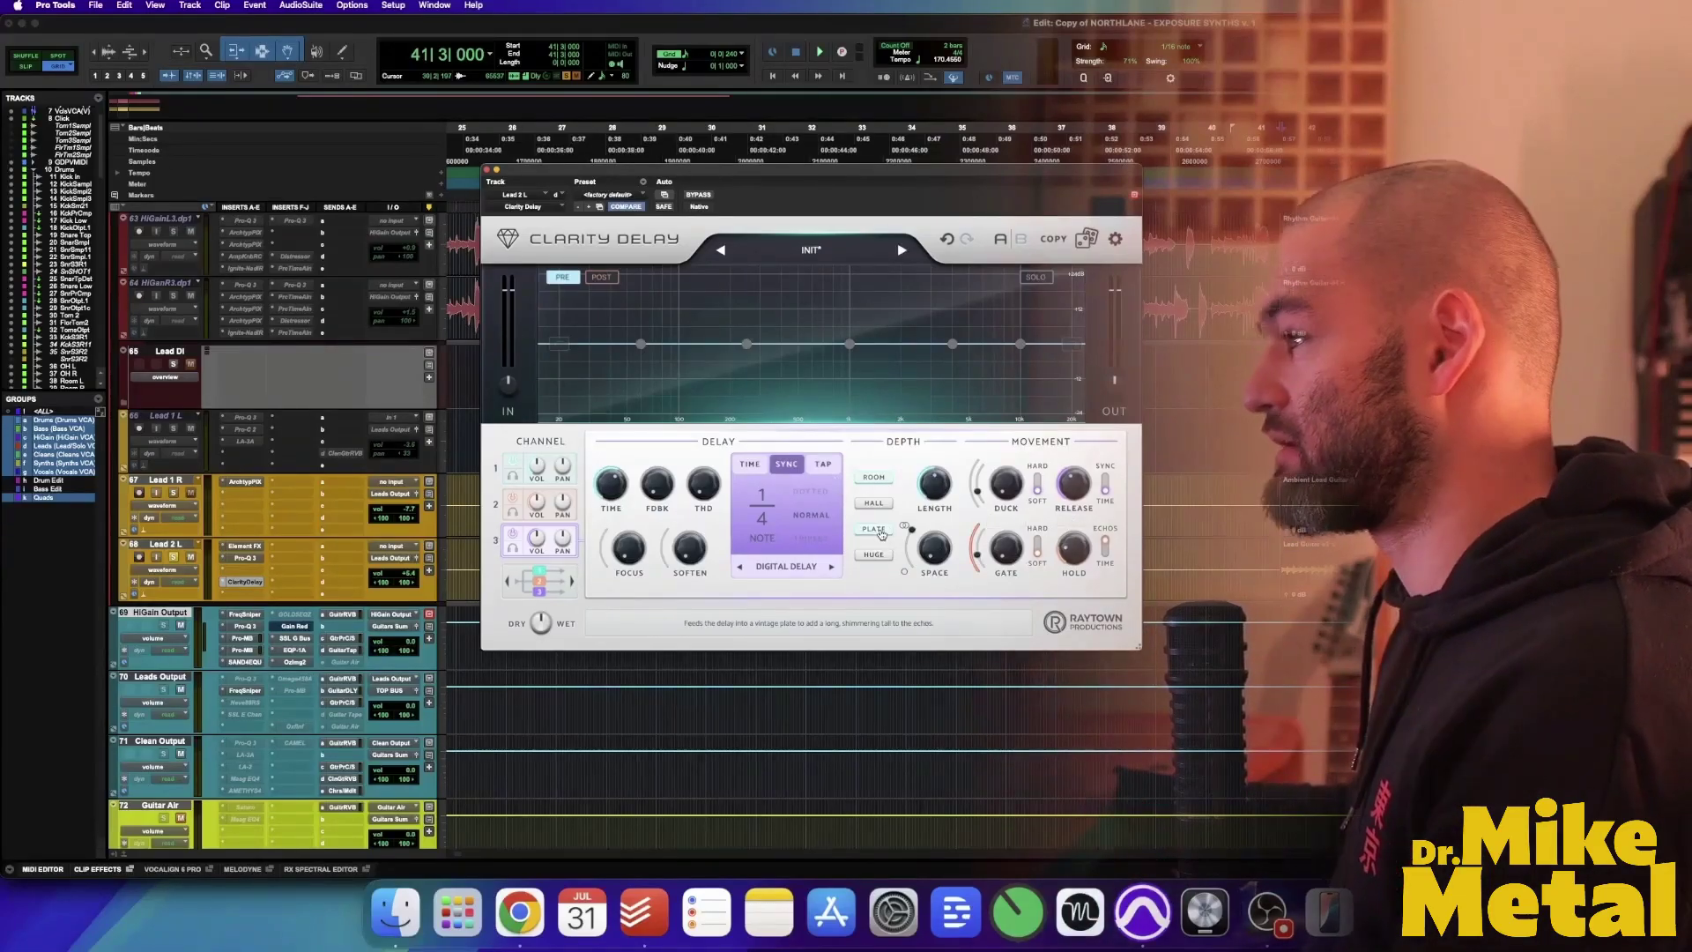
key(space)
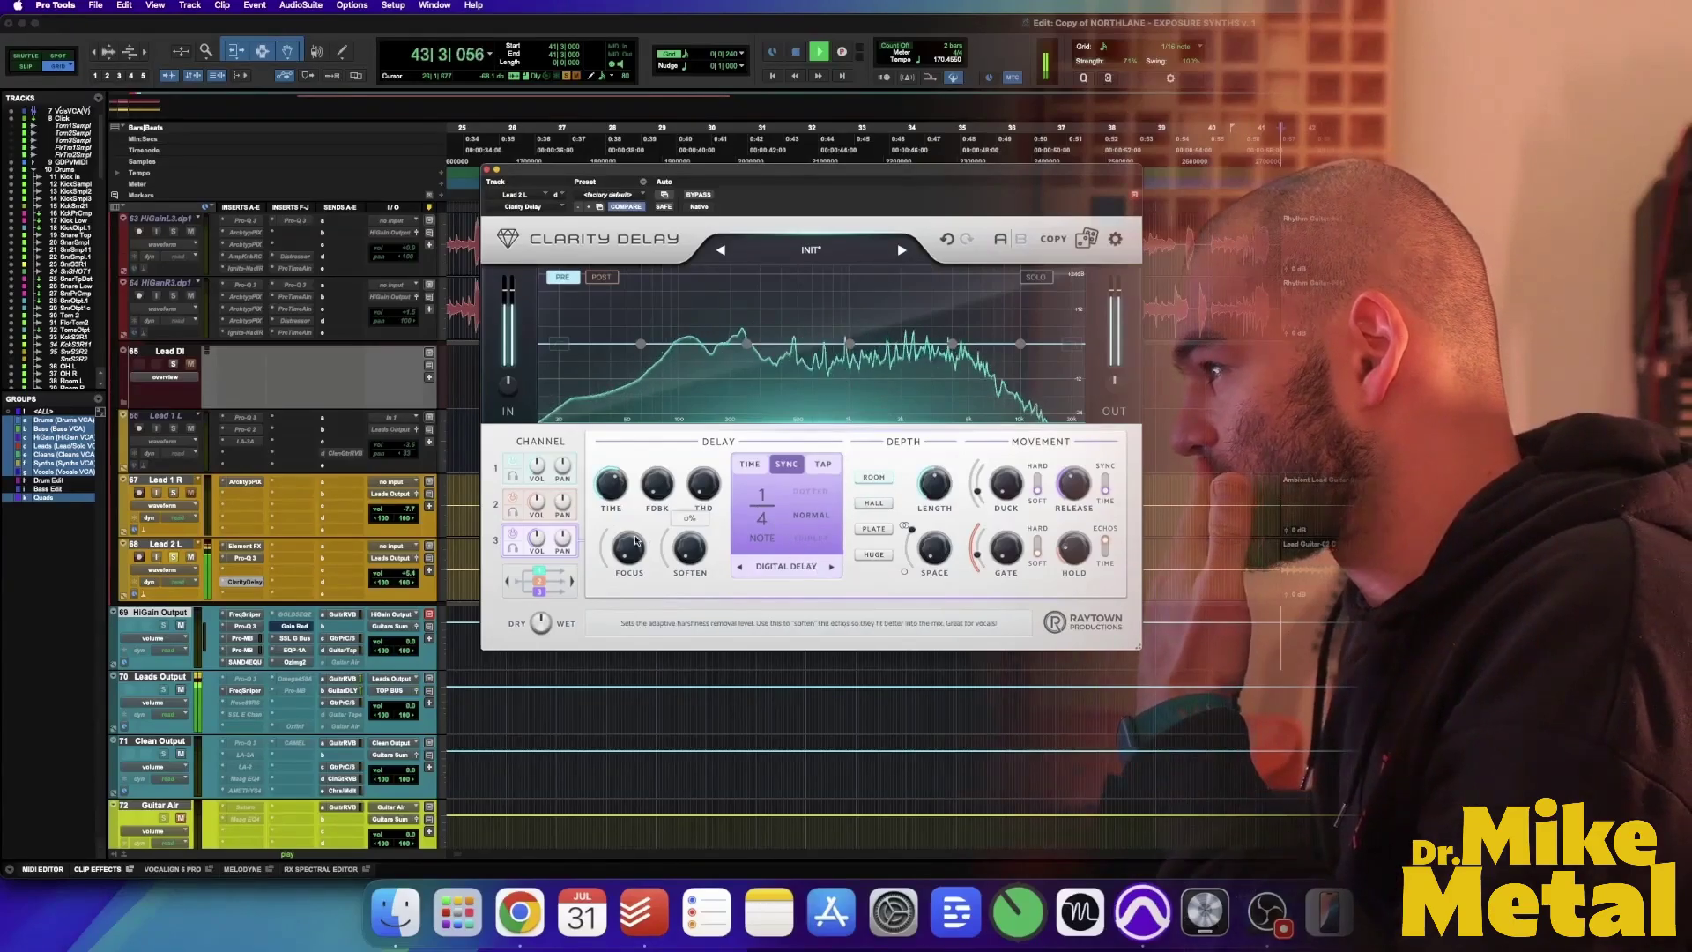
click(512, 499)
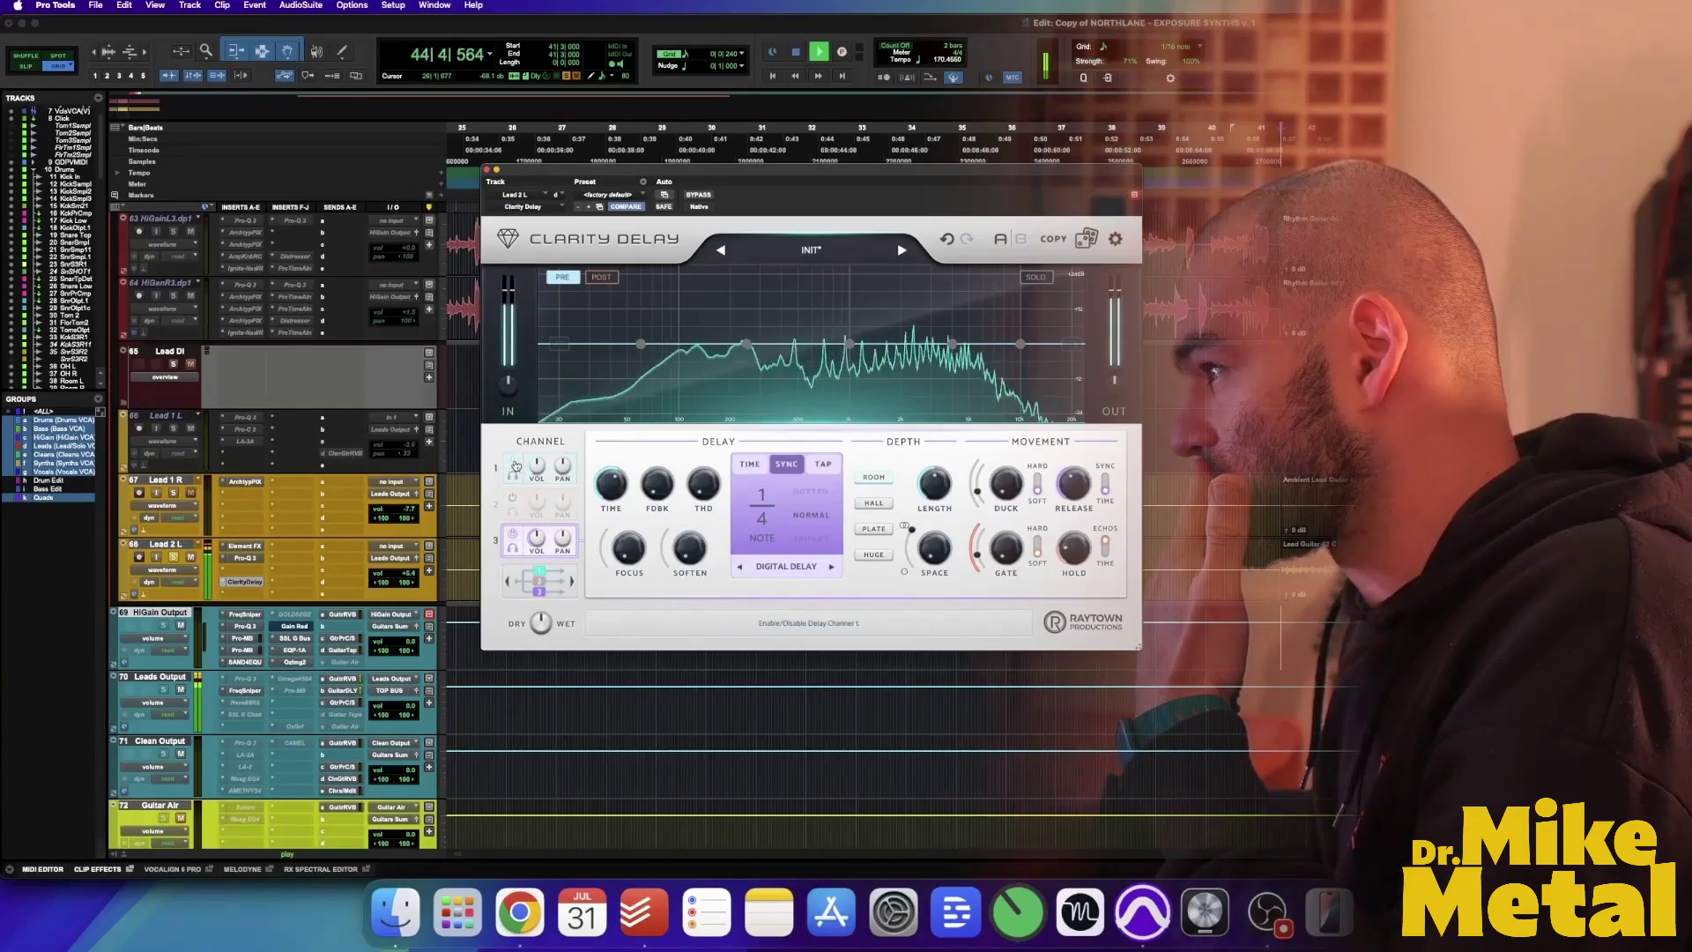
click(512, 463)
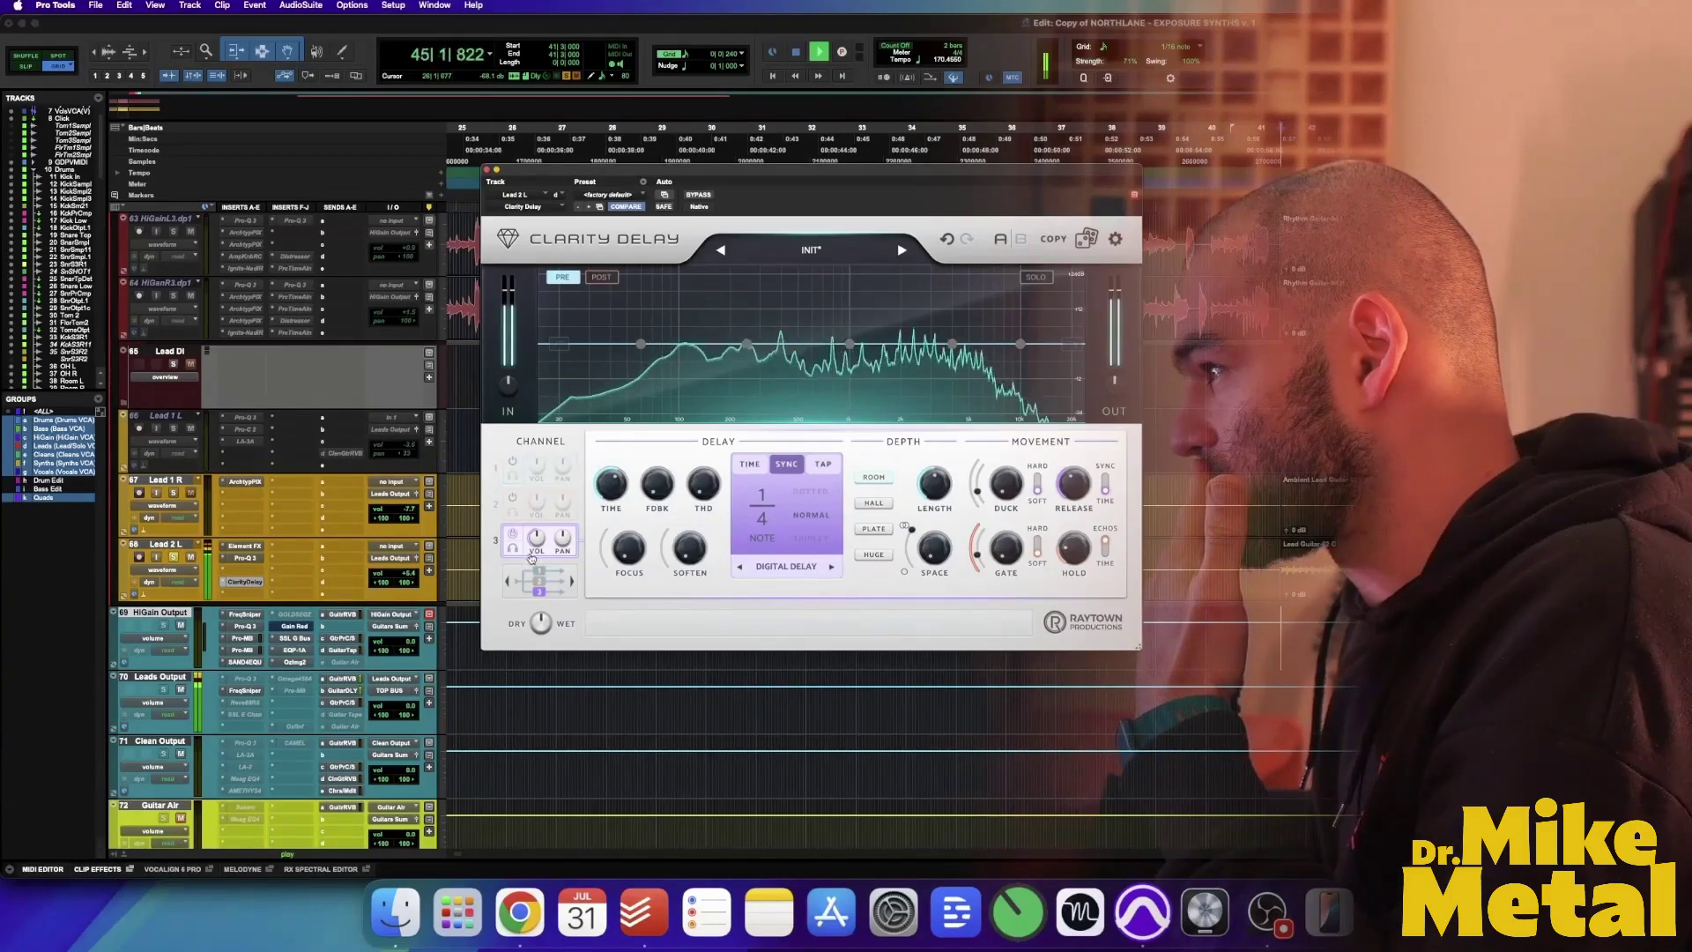
click(513, 463)
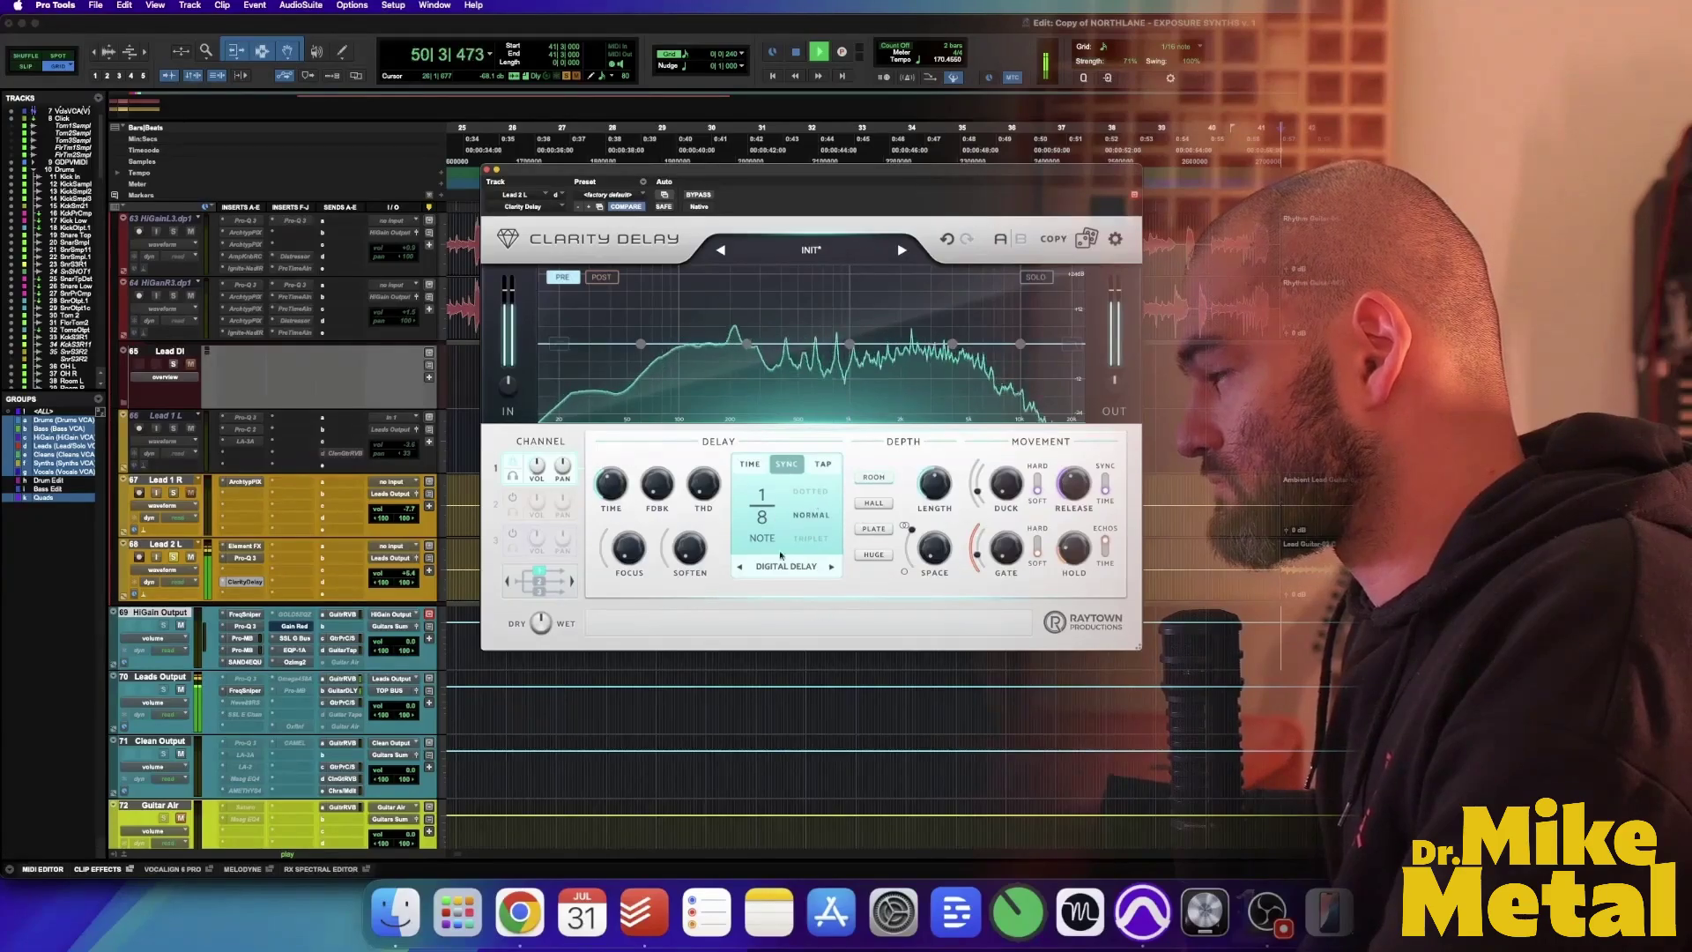
Set delay channel 1 to a 1/8-note Ping-Pong Left delay and adjust its THD
click(830, 568)
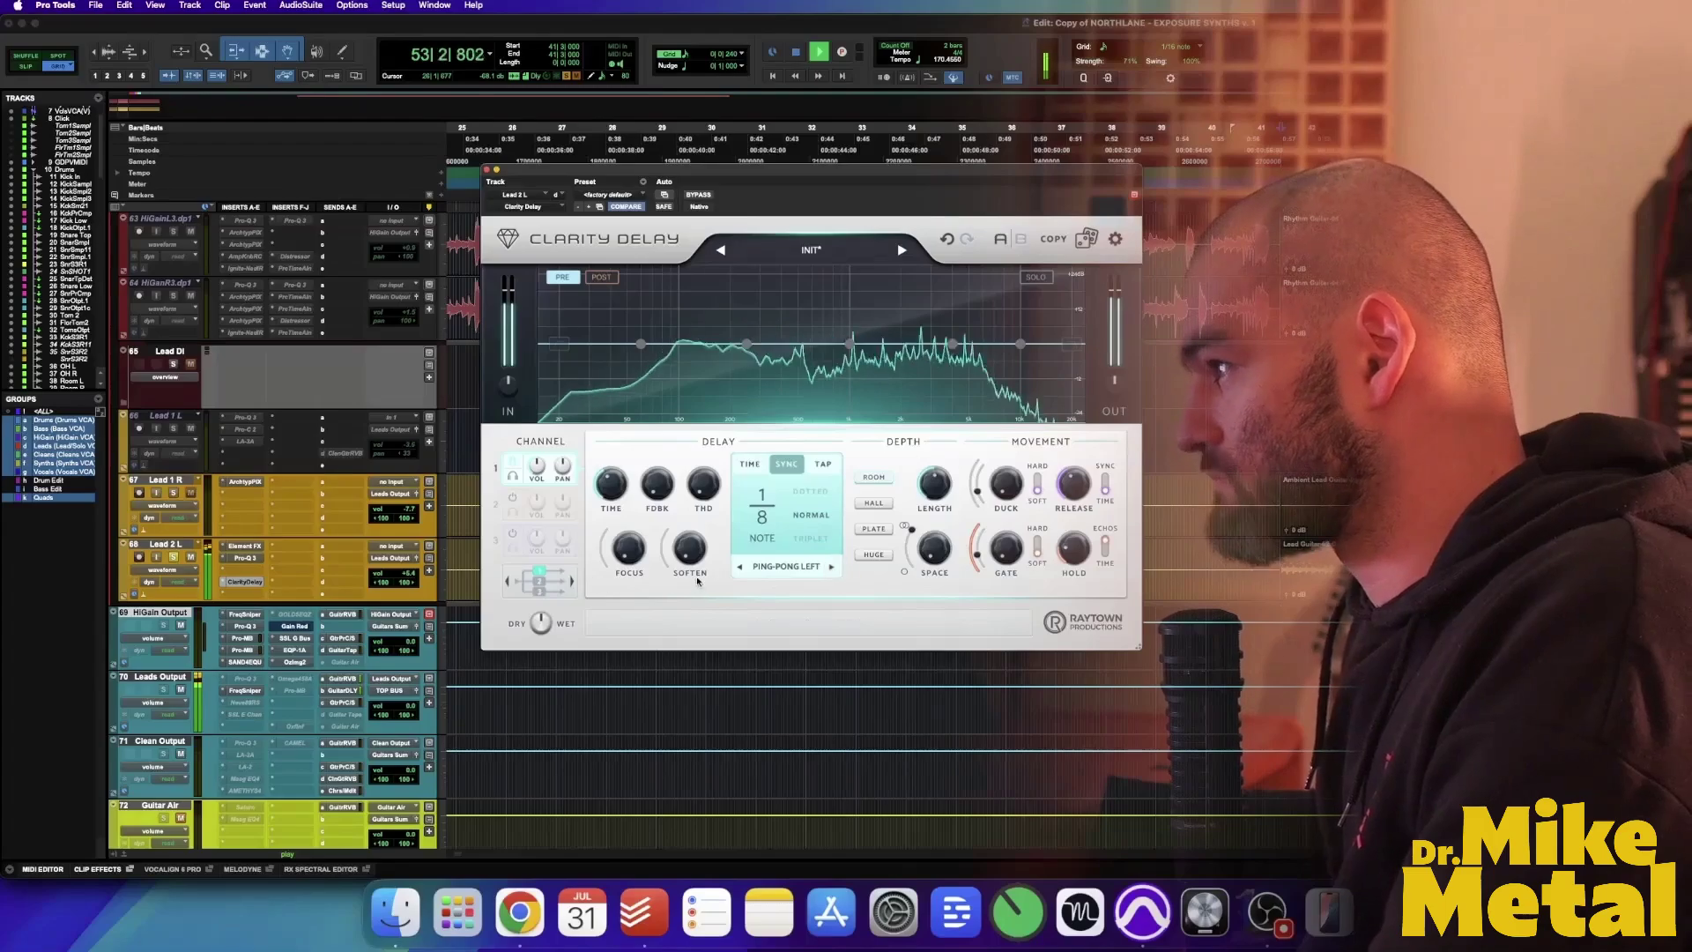
mouse_move(653, 485)
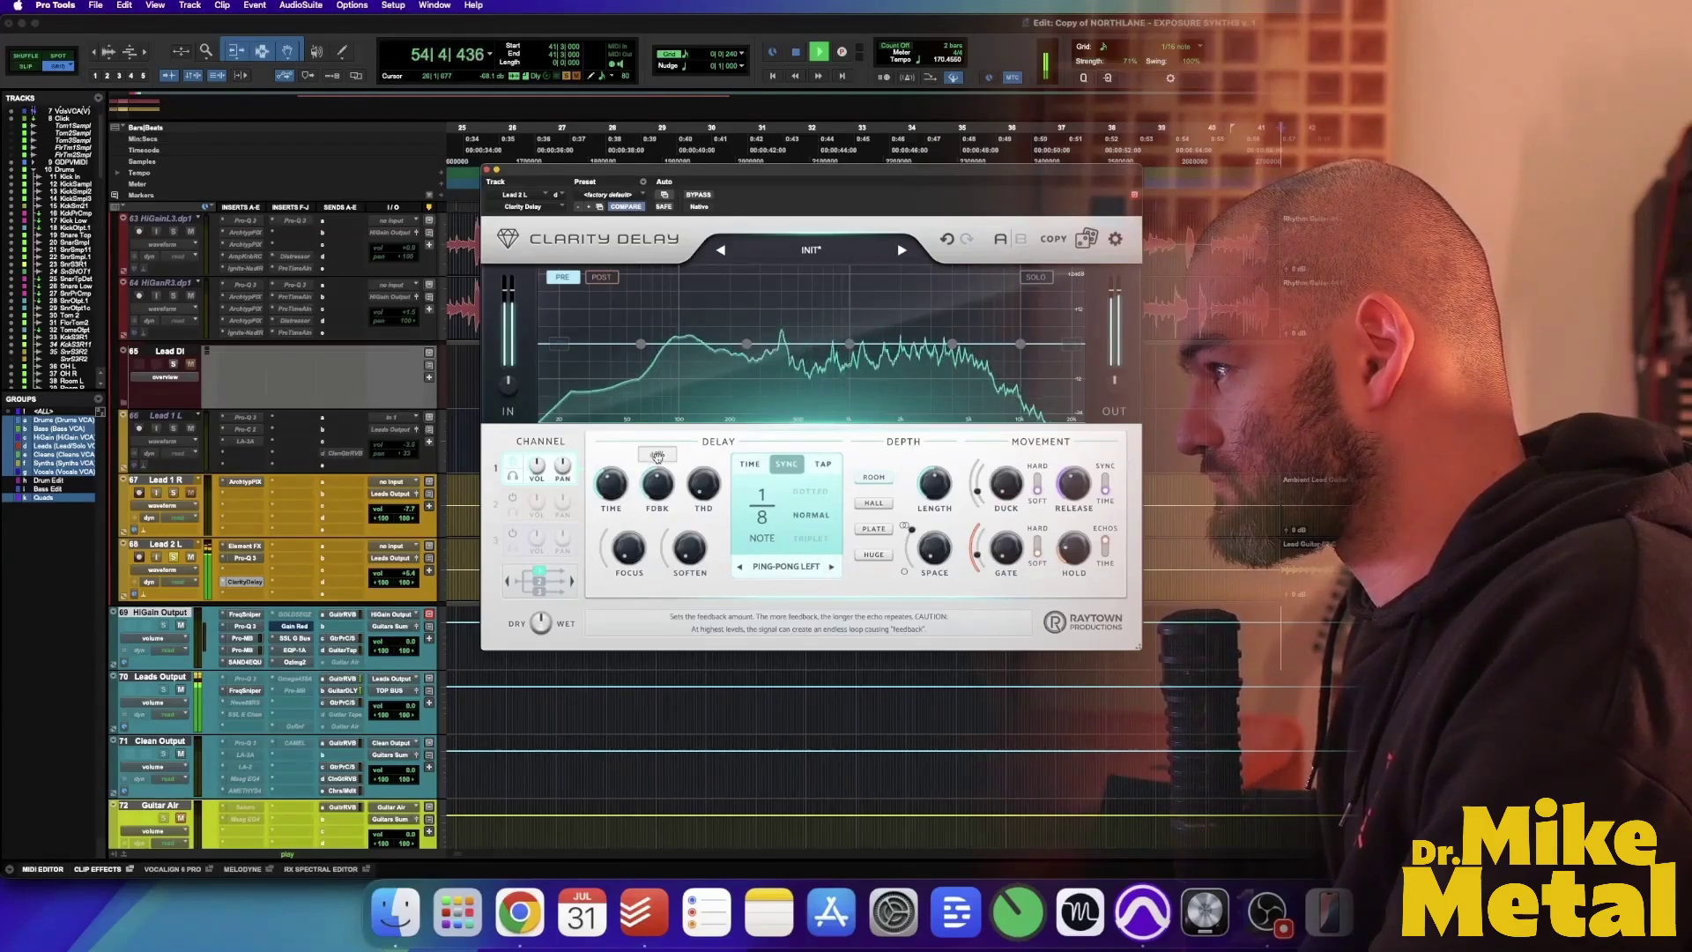
mouse_move(710, 459)
drag(744, 390, 745, 394)
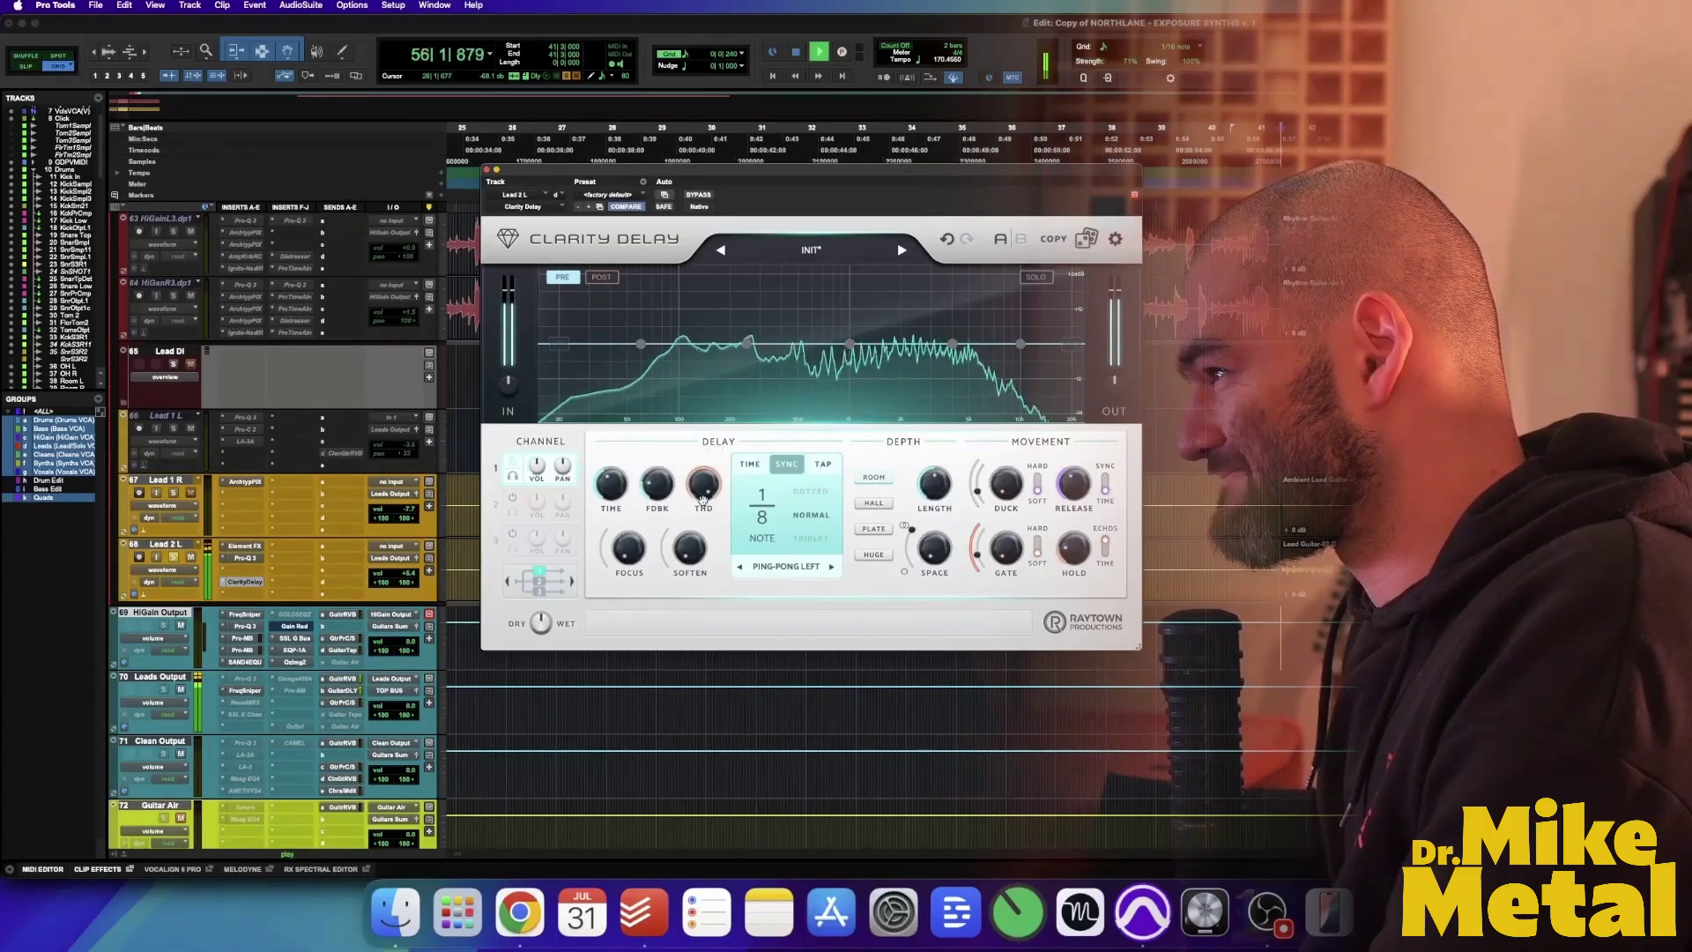
Replay the lead guitar and fine-tune the THD amount of delay channel 1
key(space)
key(space)
scroll(702, 489, down, 5)
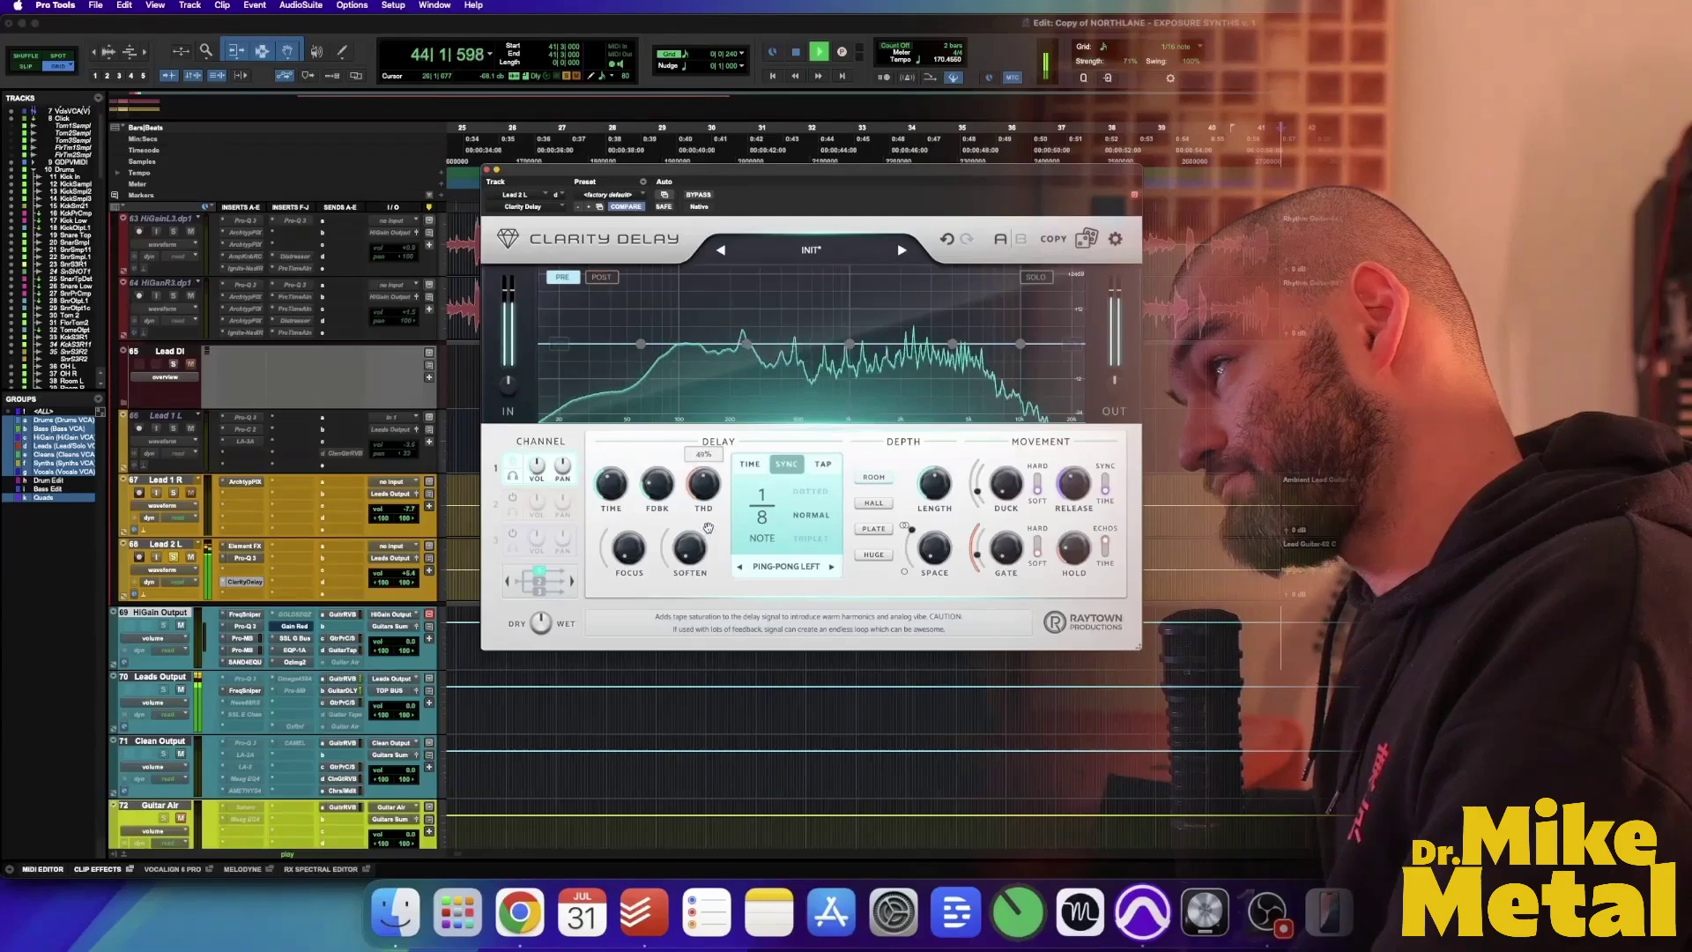
key(space)
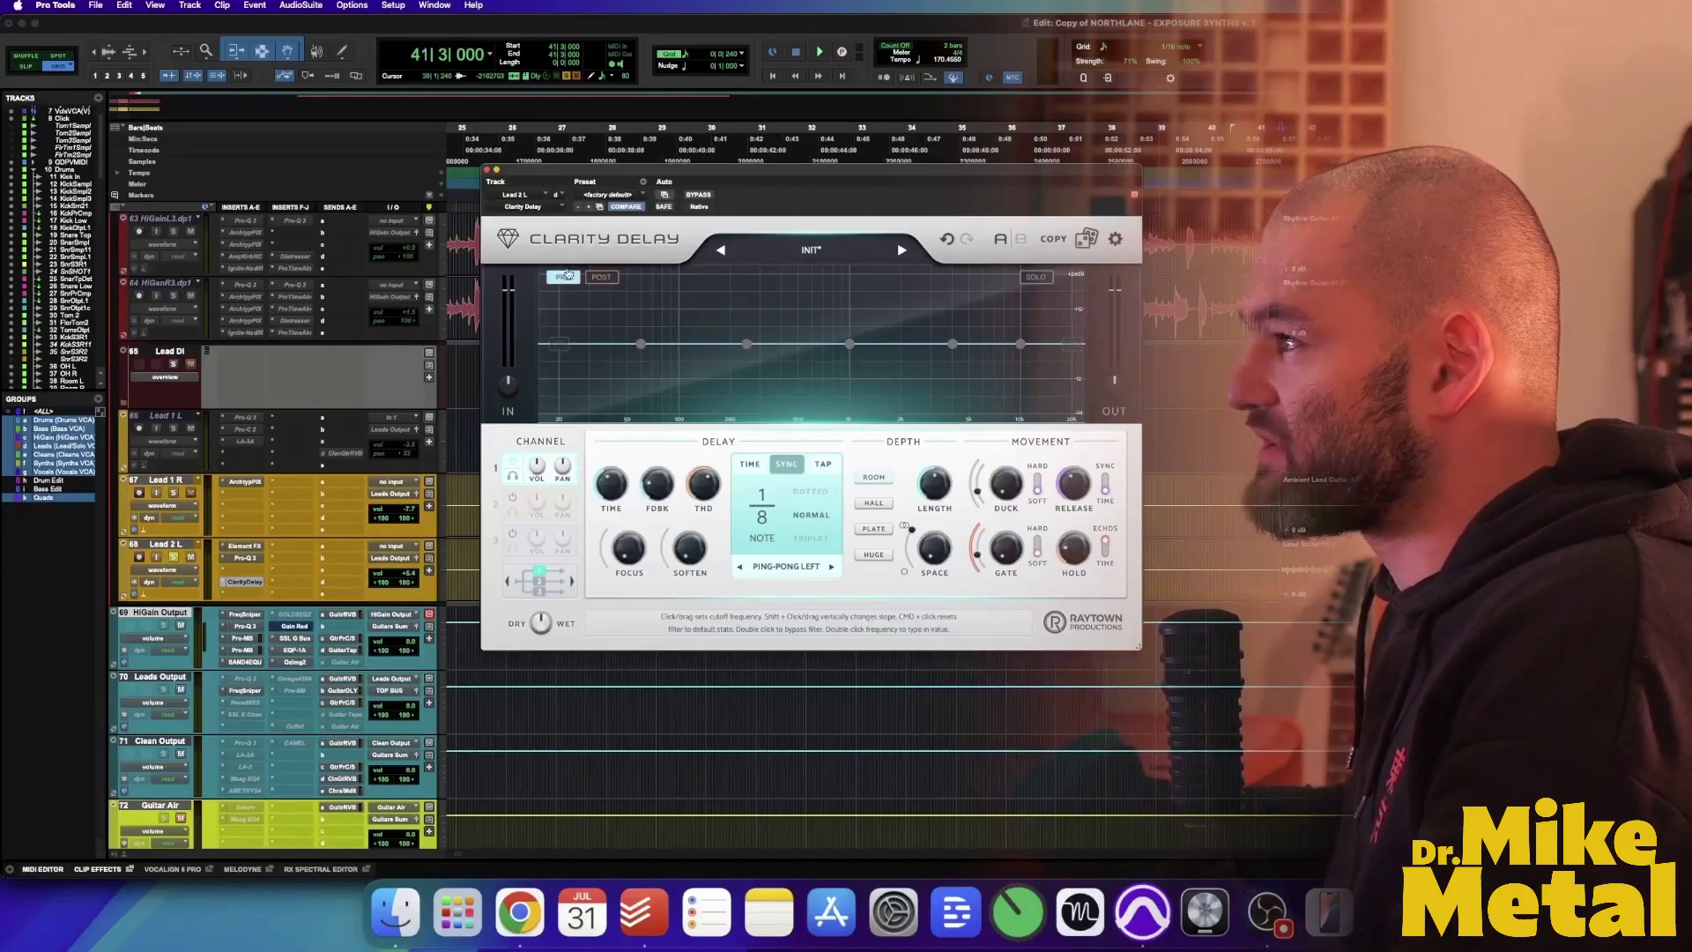
Shape the post EQ with low-cut and high-cut filters plus bell cuts at about 360 Hz and 2.9 kHz
click(601, 277)
key(space)
drag(556, 349, 711, 350)
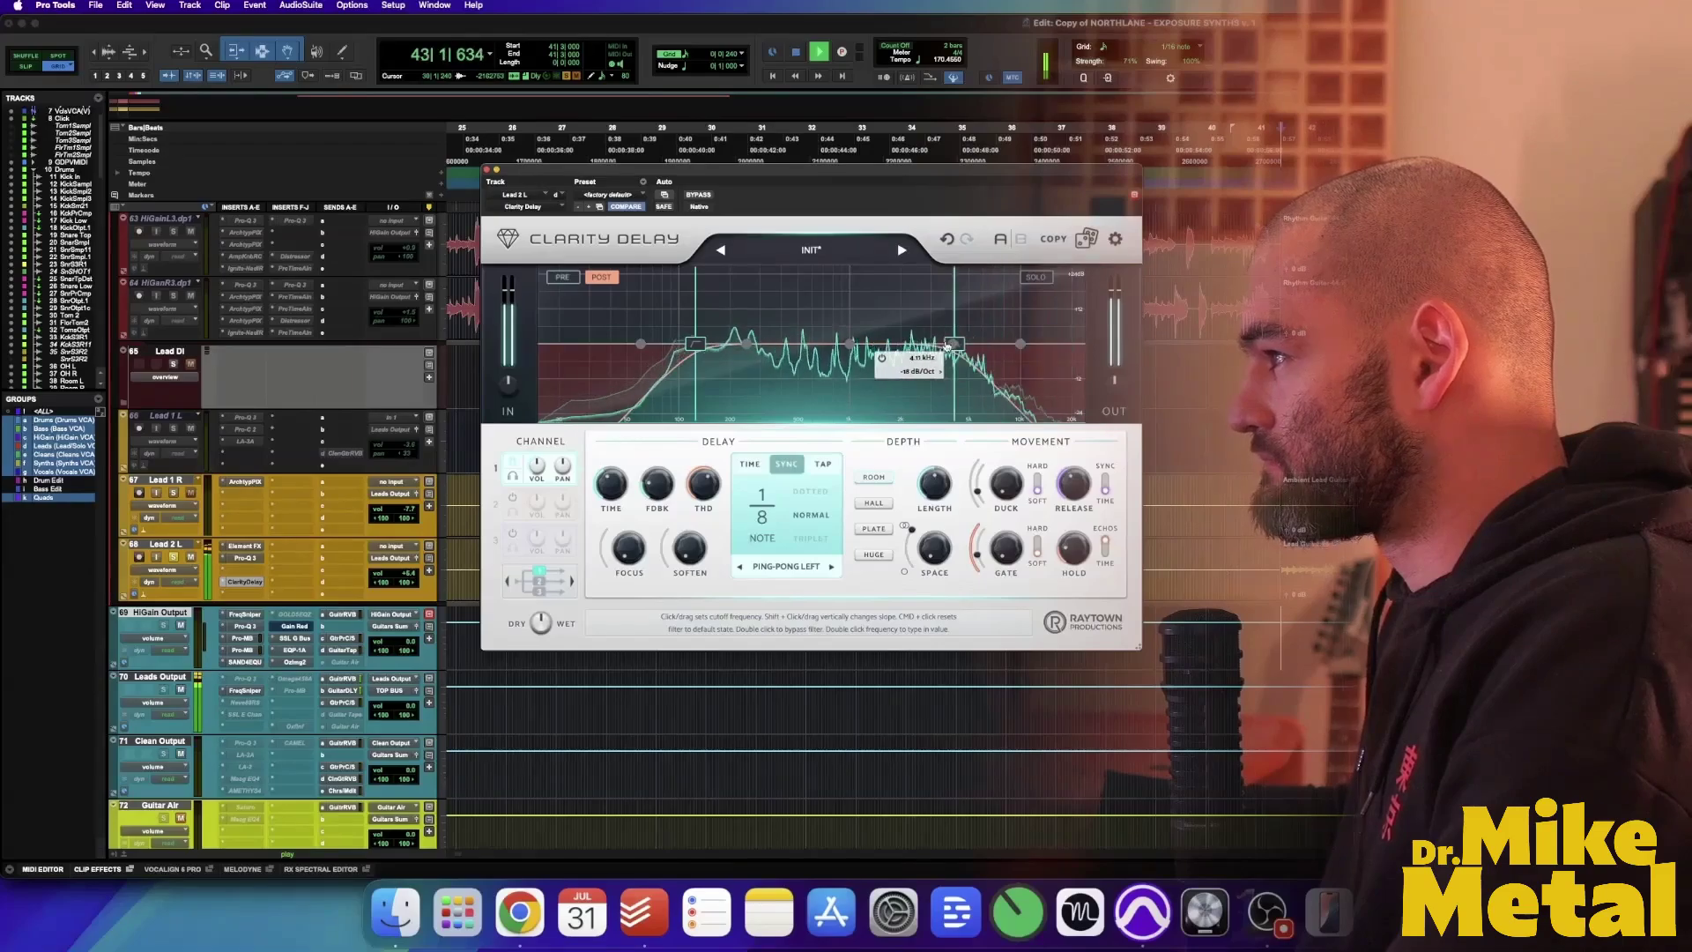
drag(952, 344, 942, 288)
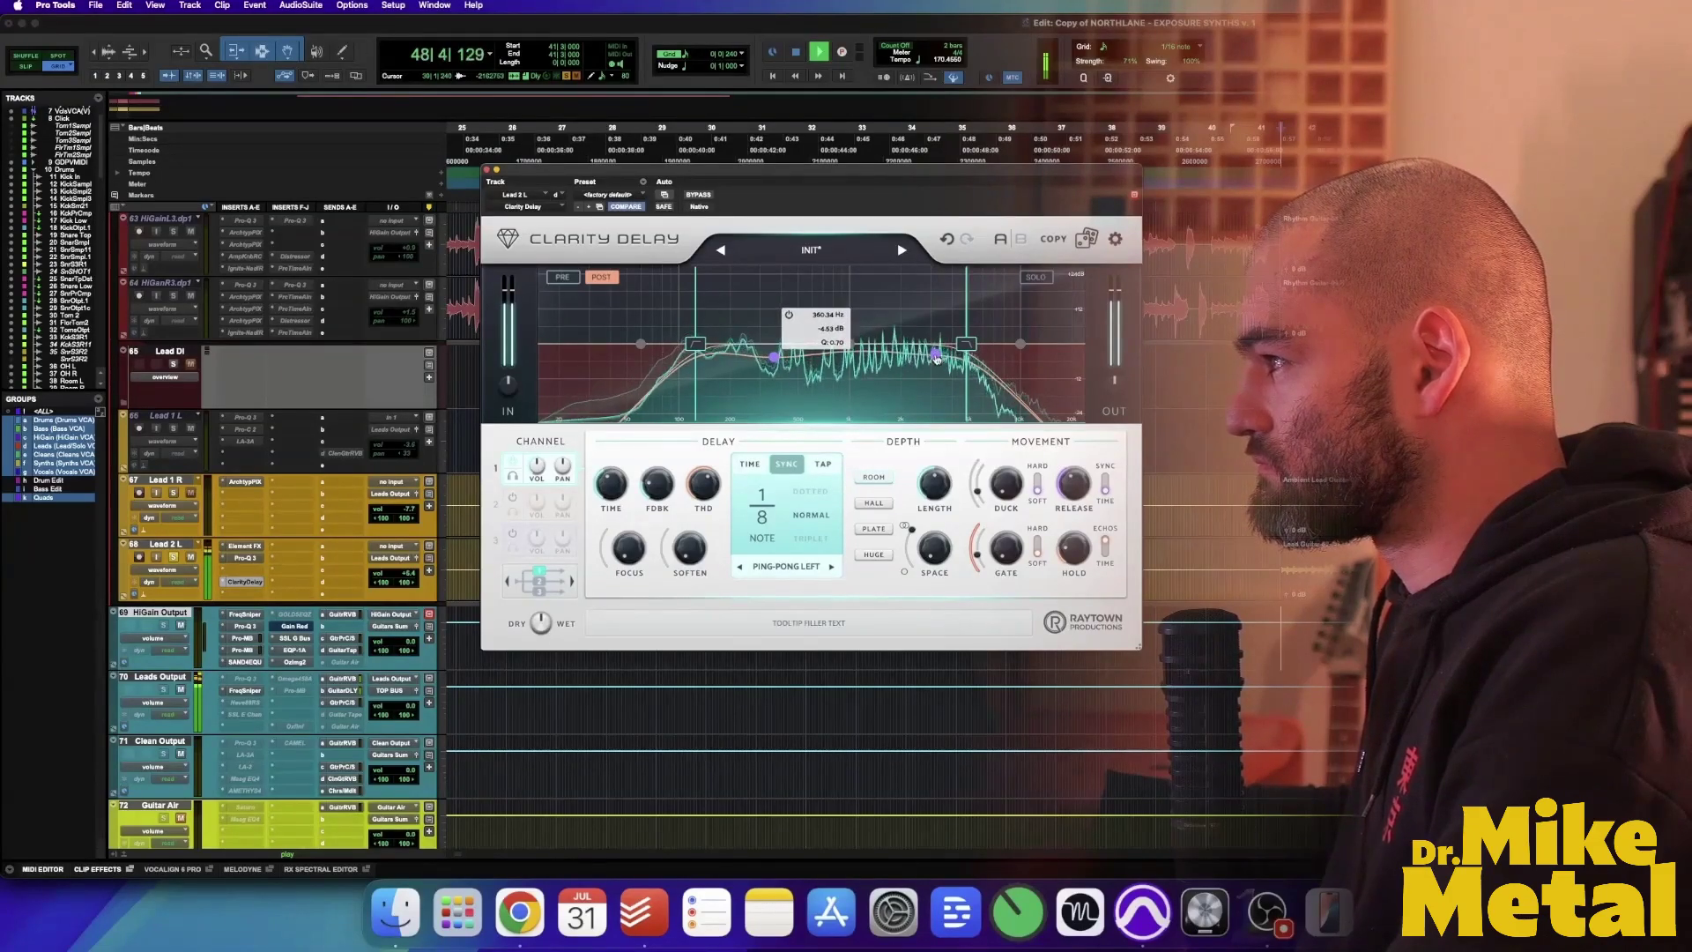
drag(930, 362, 932, 361)
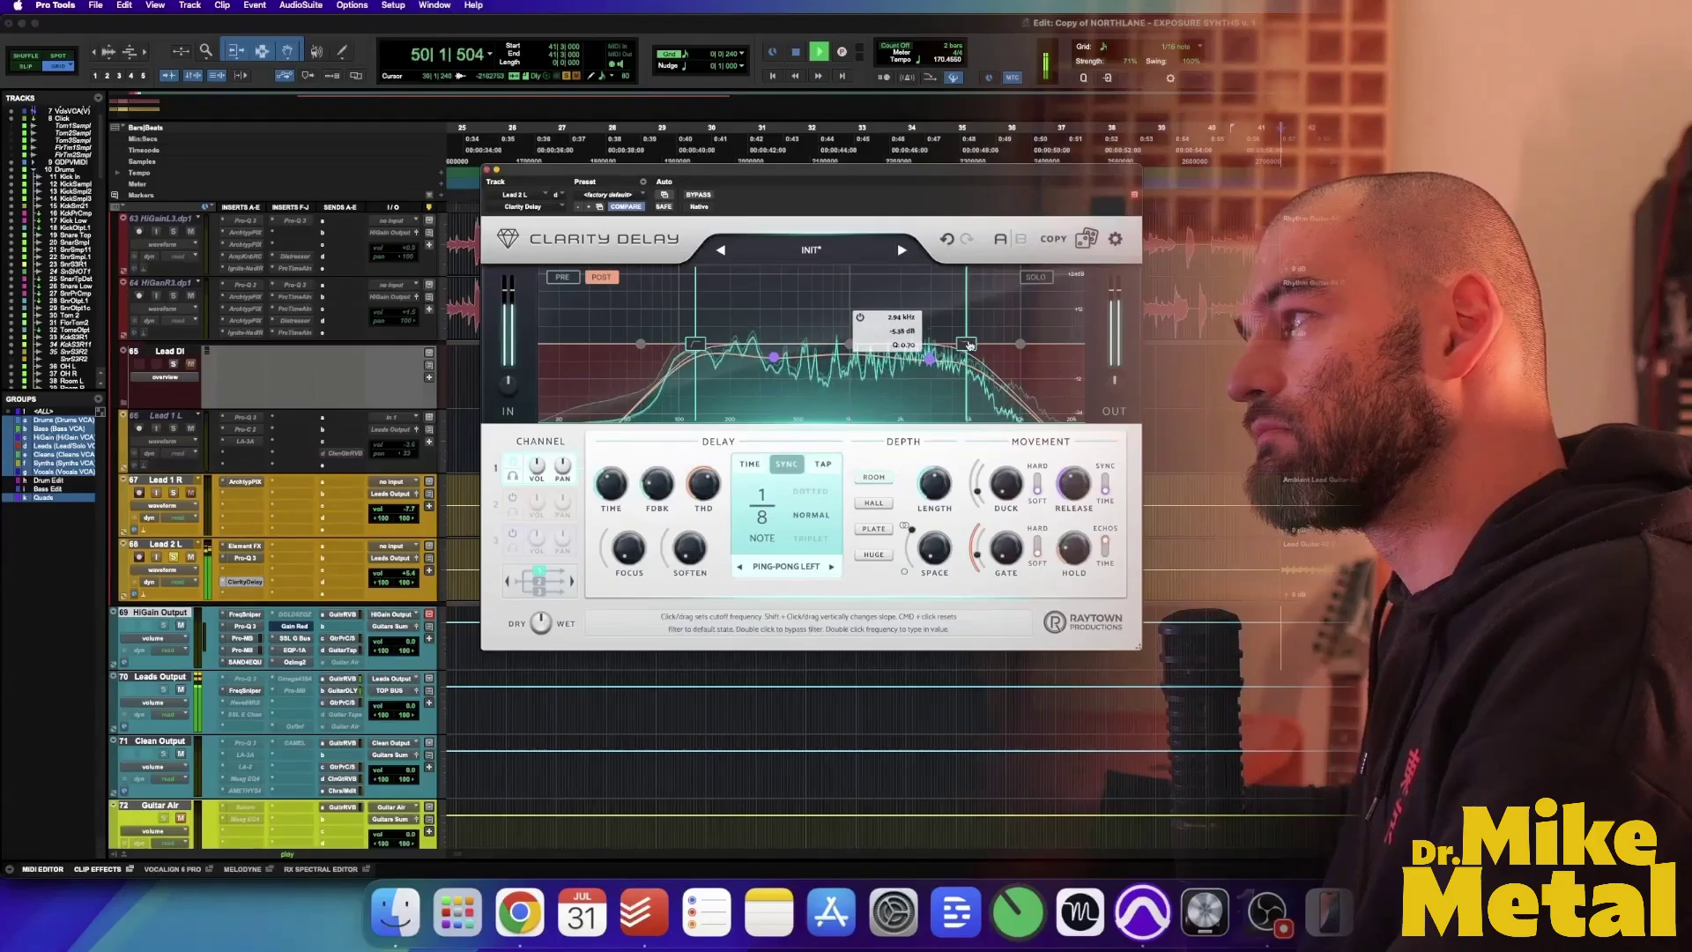
drag(695, 344, 719, 344)
Shape the pre EQ with a low cut at about 205 Hz and gentle bell adjustments in the low mids and mids
click(564, 278)
key(space)
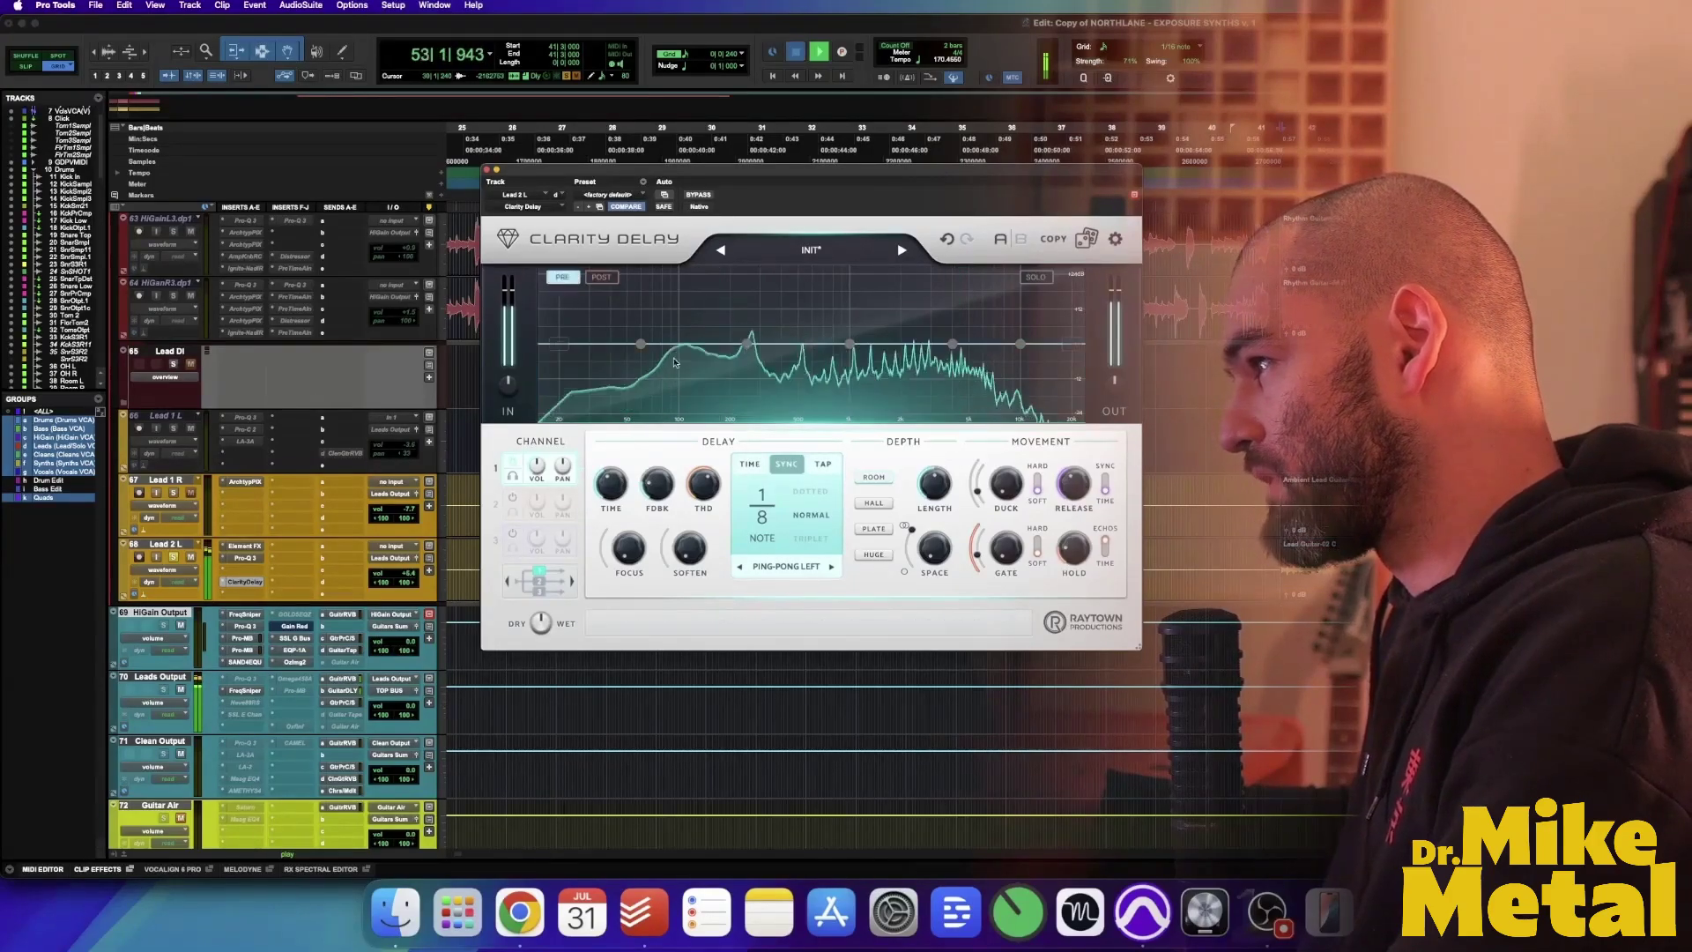
drag(604, 350, 746, 351)
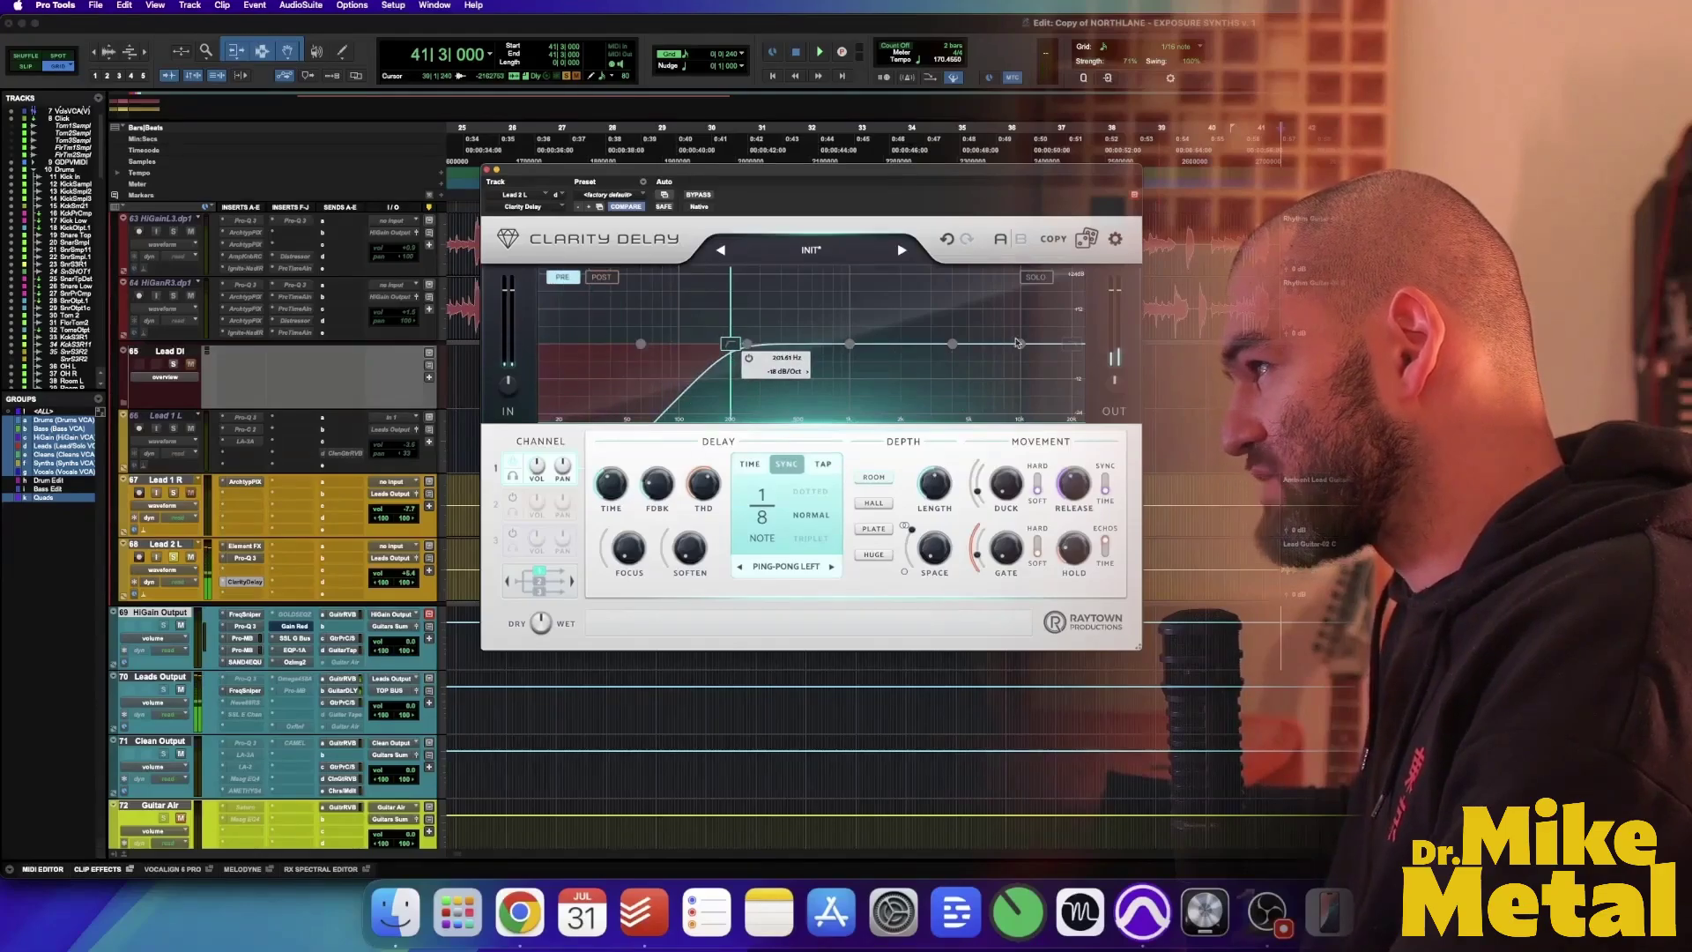
drag(1016, 347, 886, 360)
key(space)
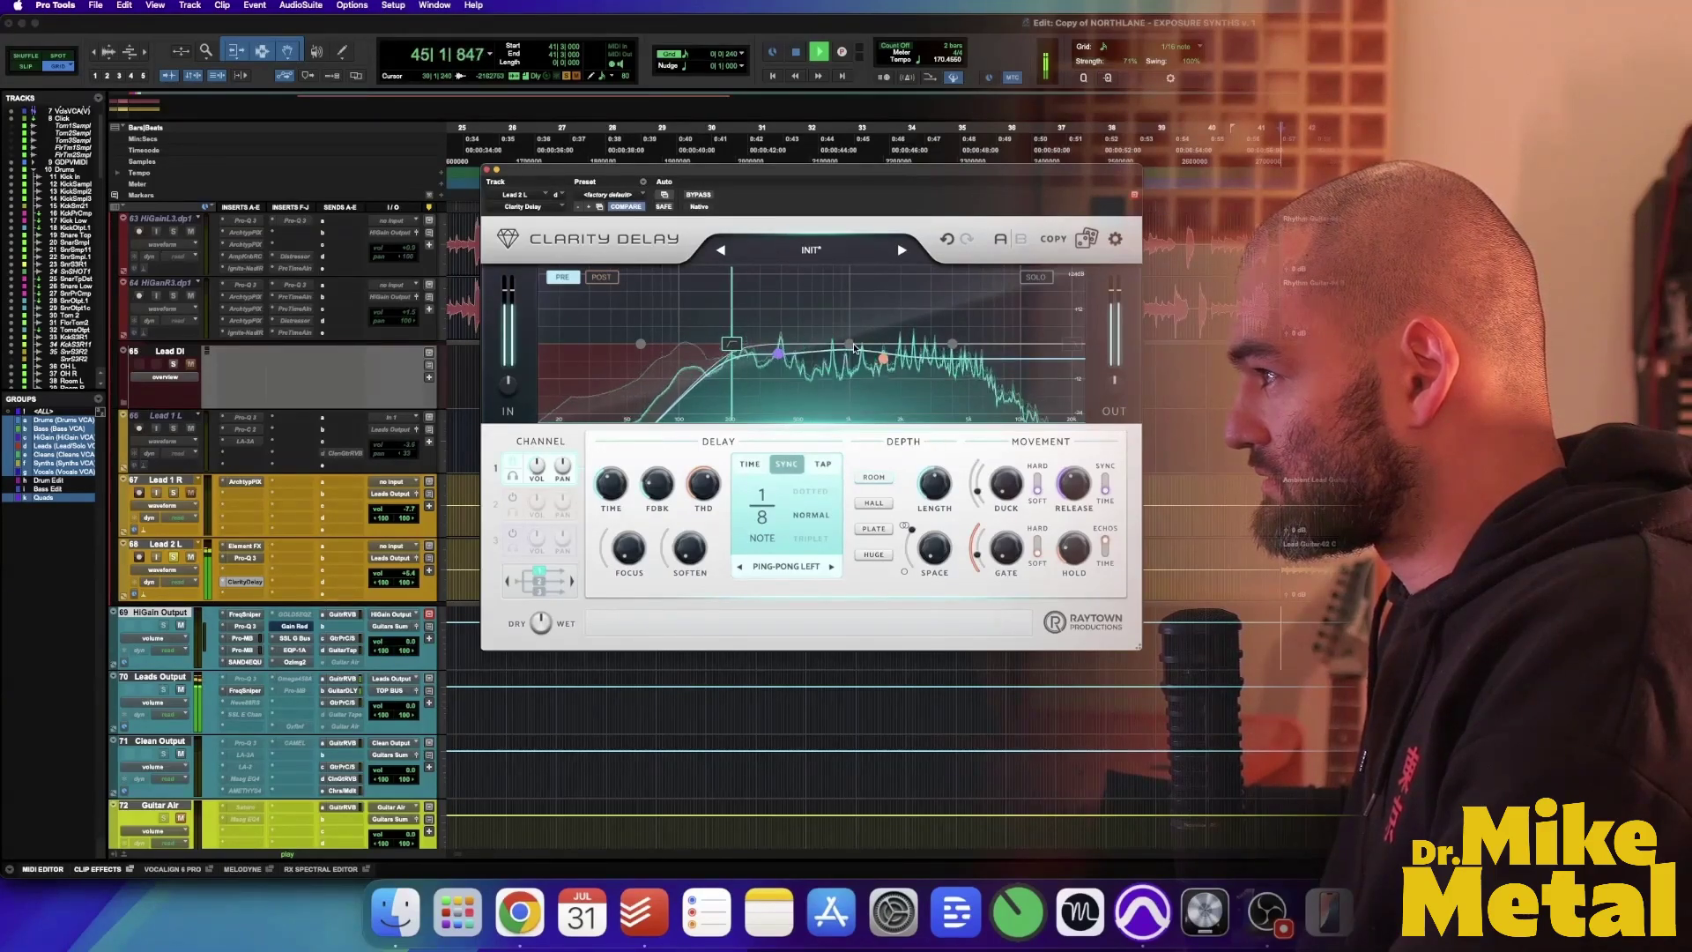
key(space)
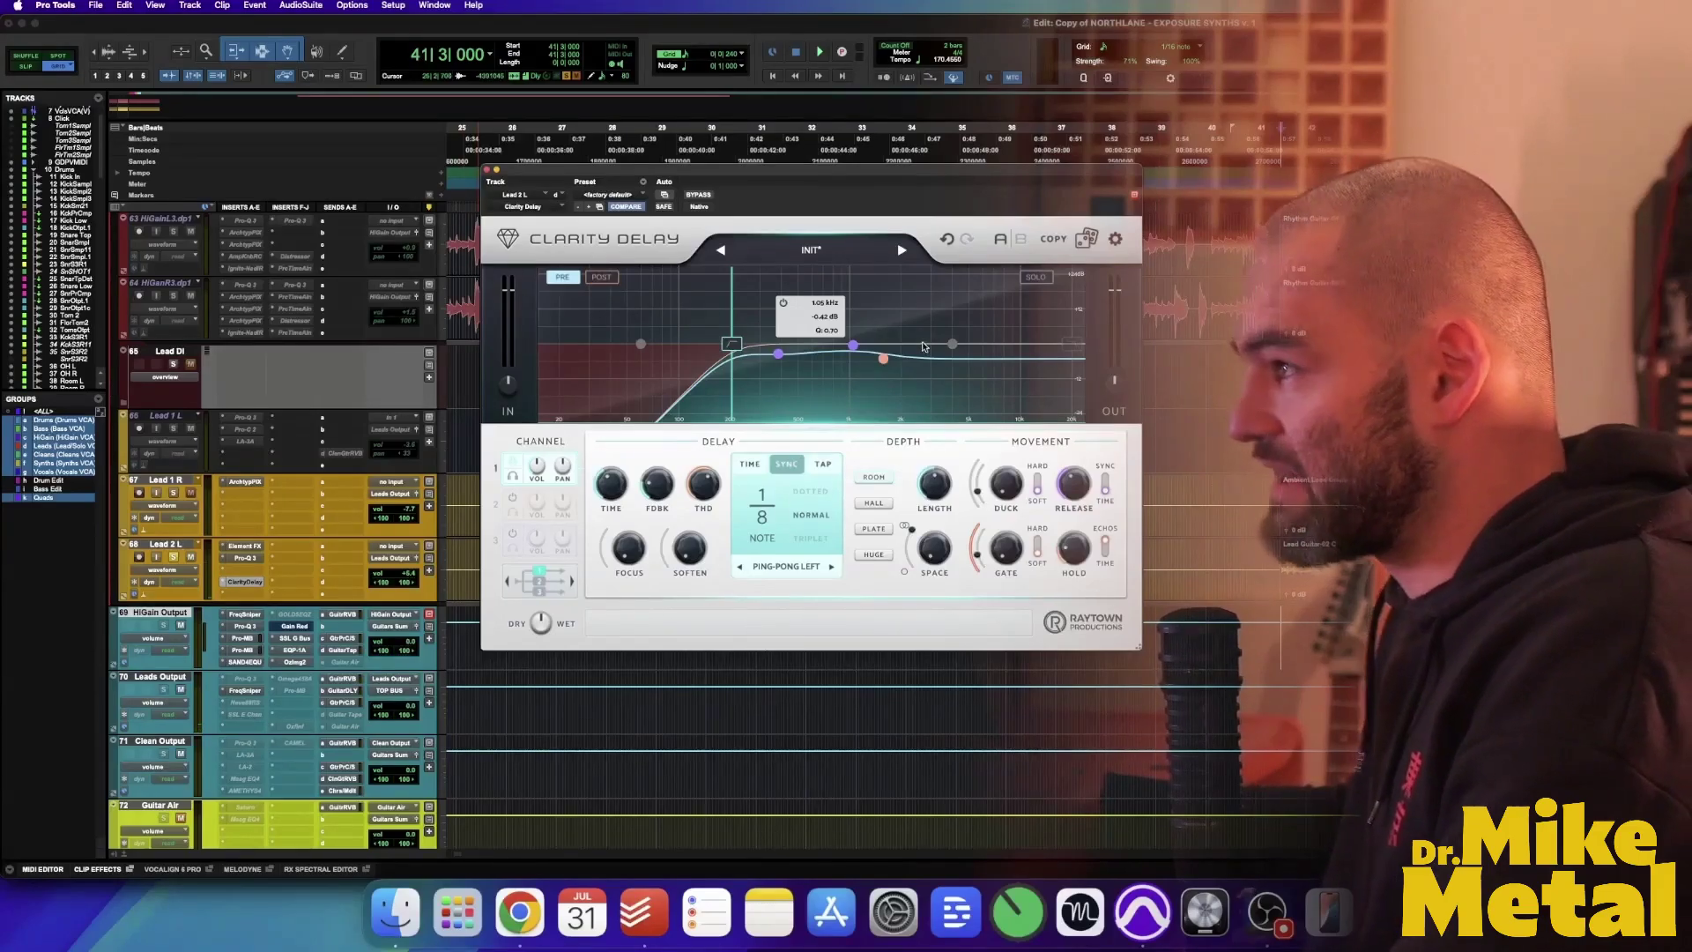
Audition delay channel 1 and choose Plate as its depth effect
key(space)
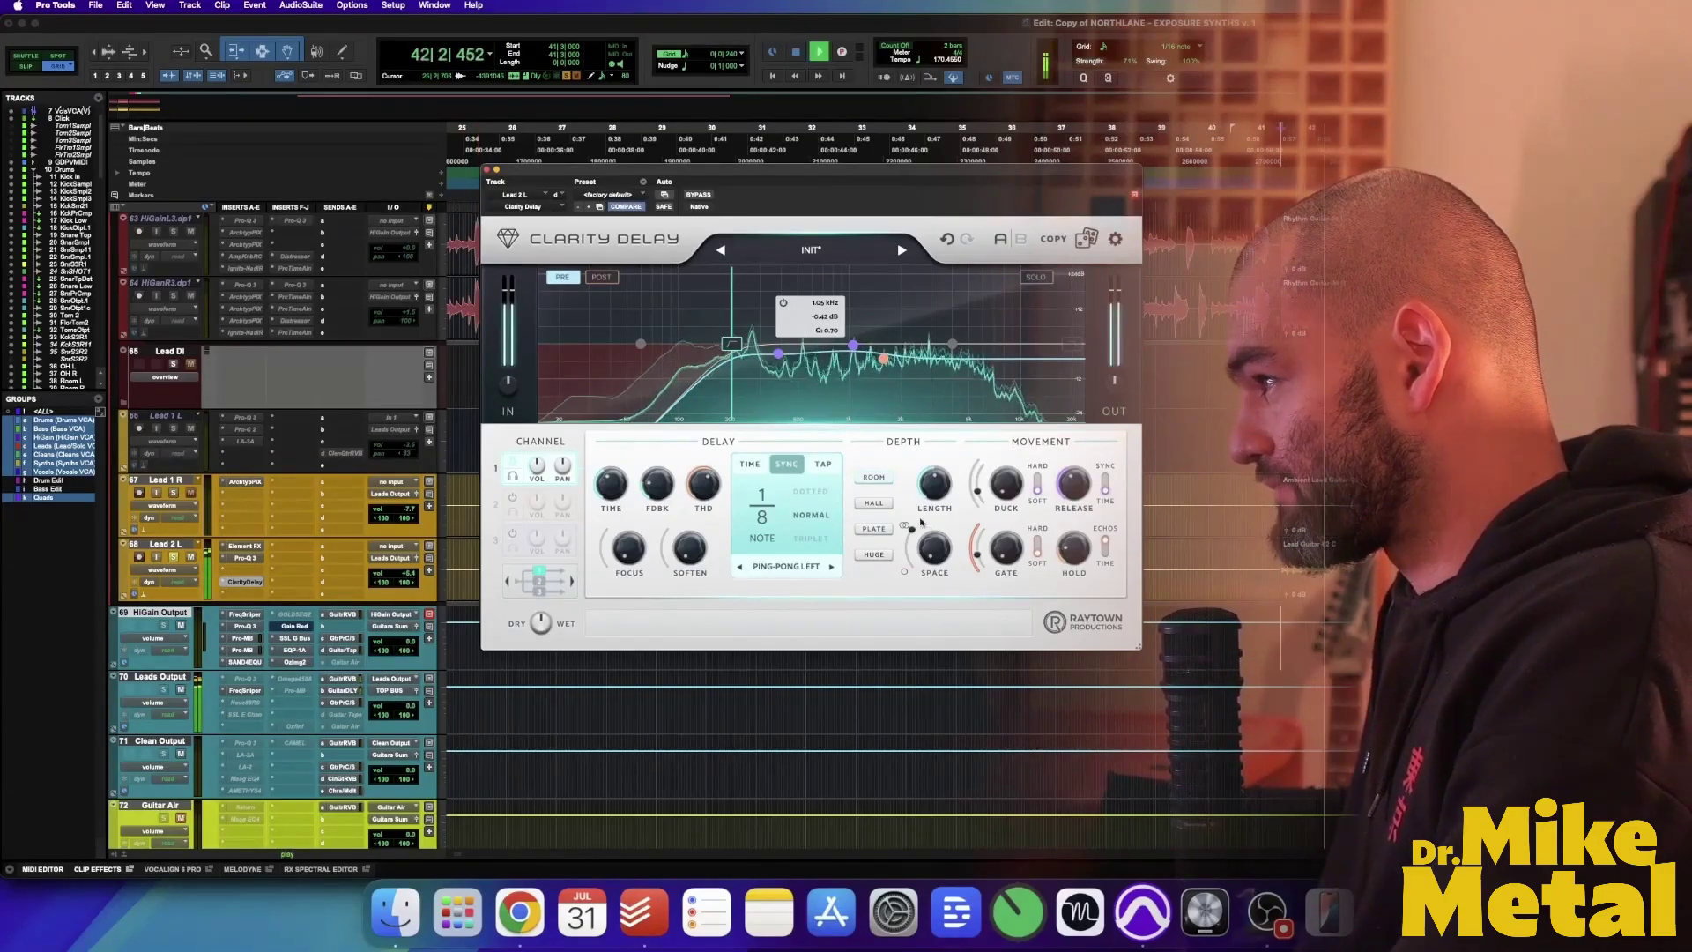
key(space)
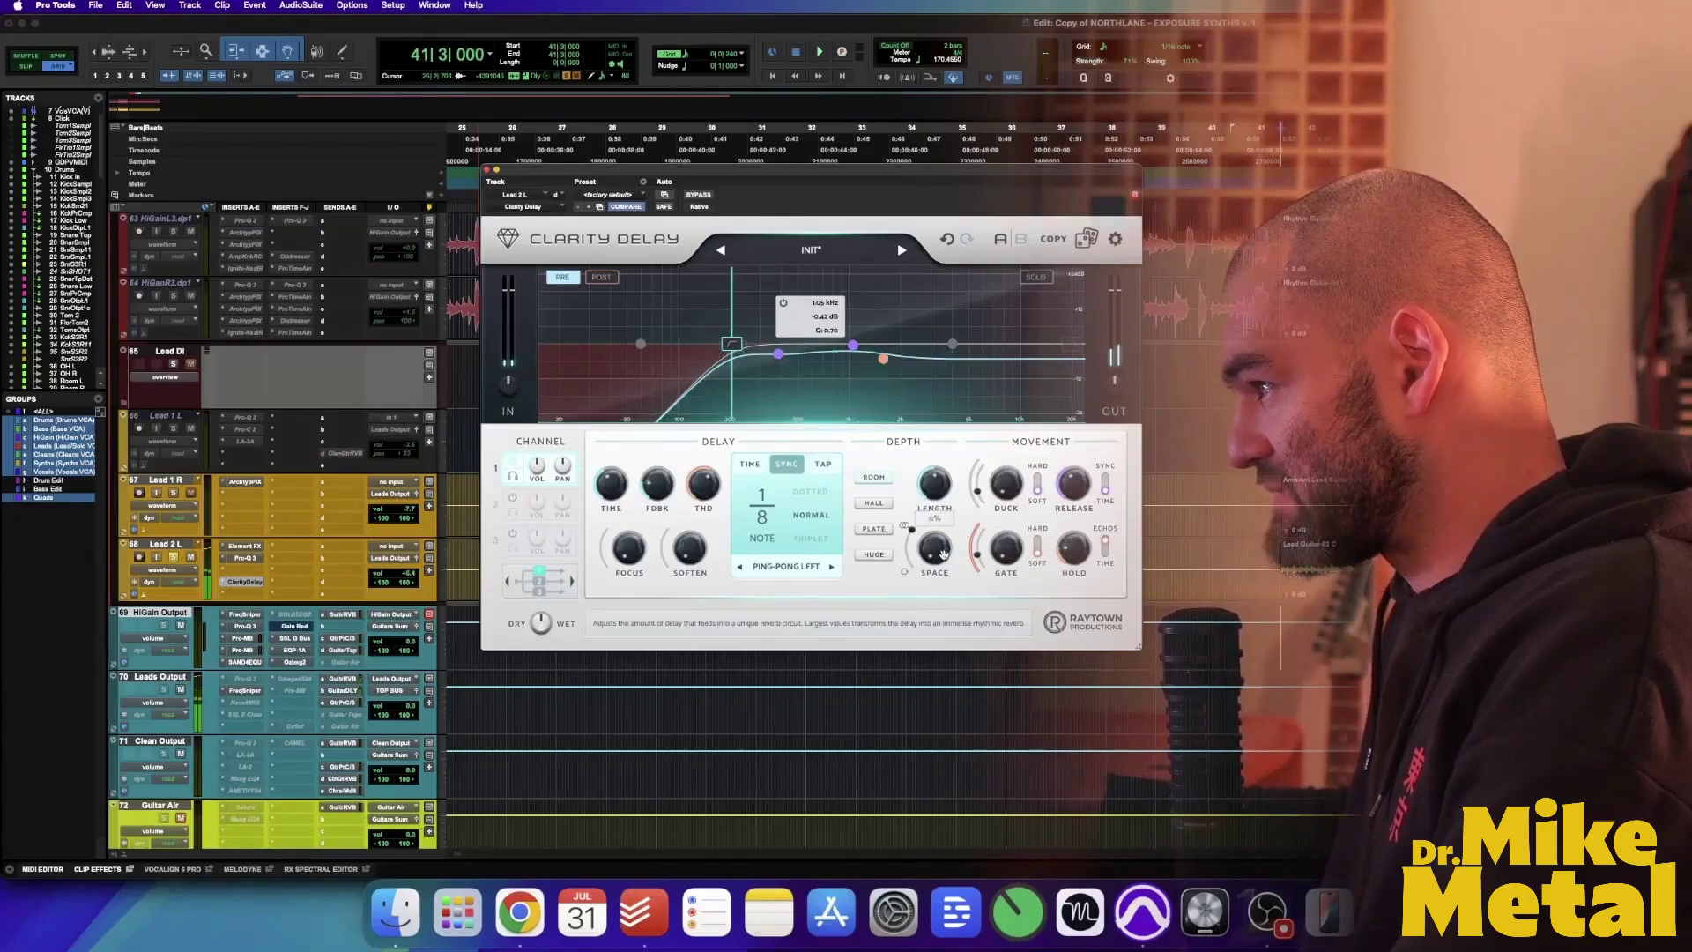
key(space)
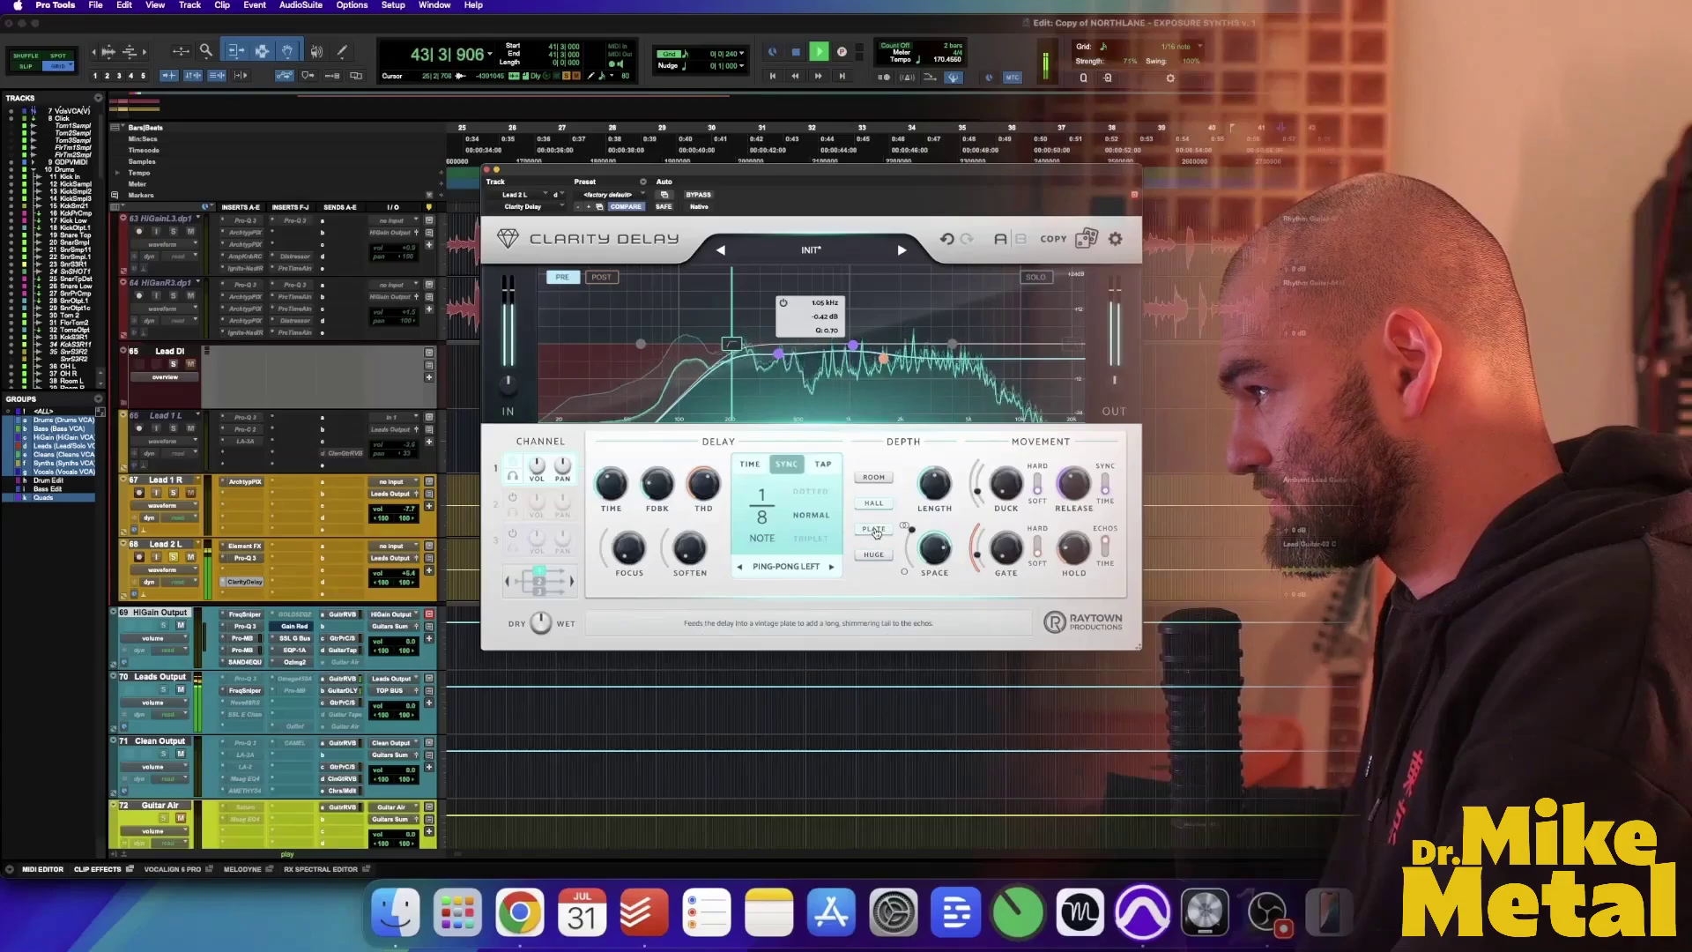
mouse_move(916, 547)
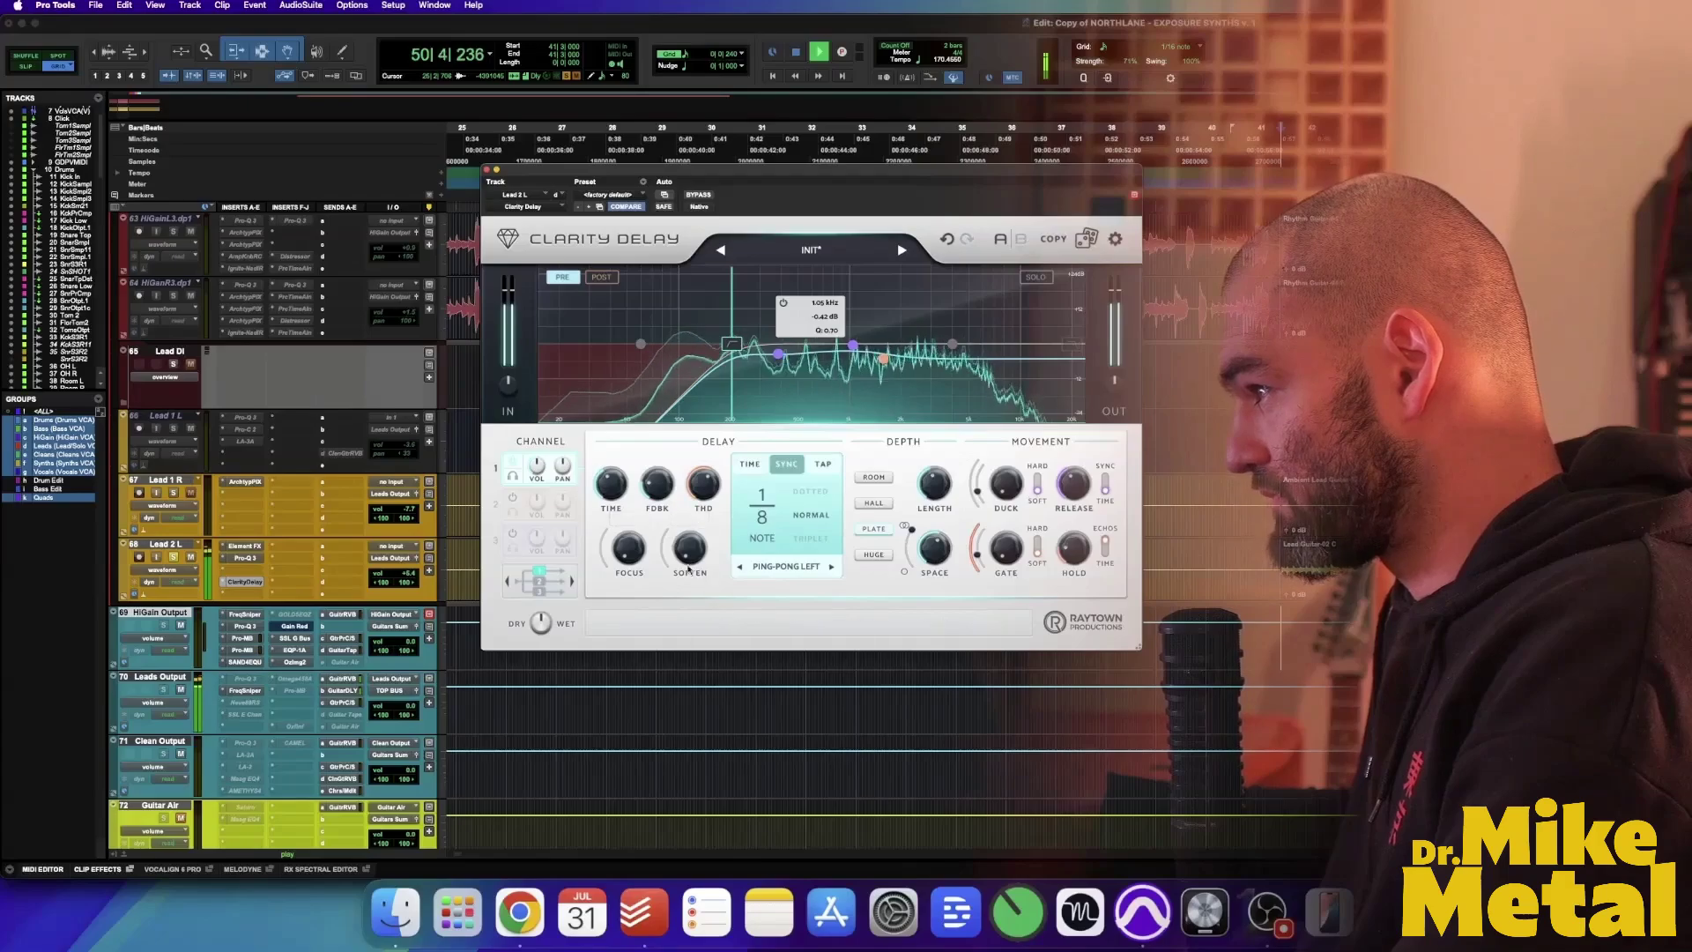
Compare different Focus amounts on delay channel 1 during playback and settle on about 63%
mouse_move(632, 543)
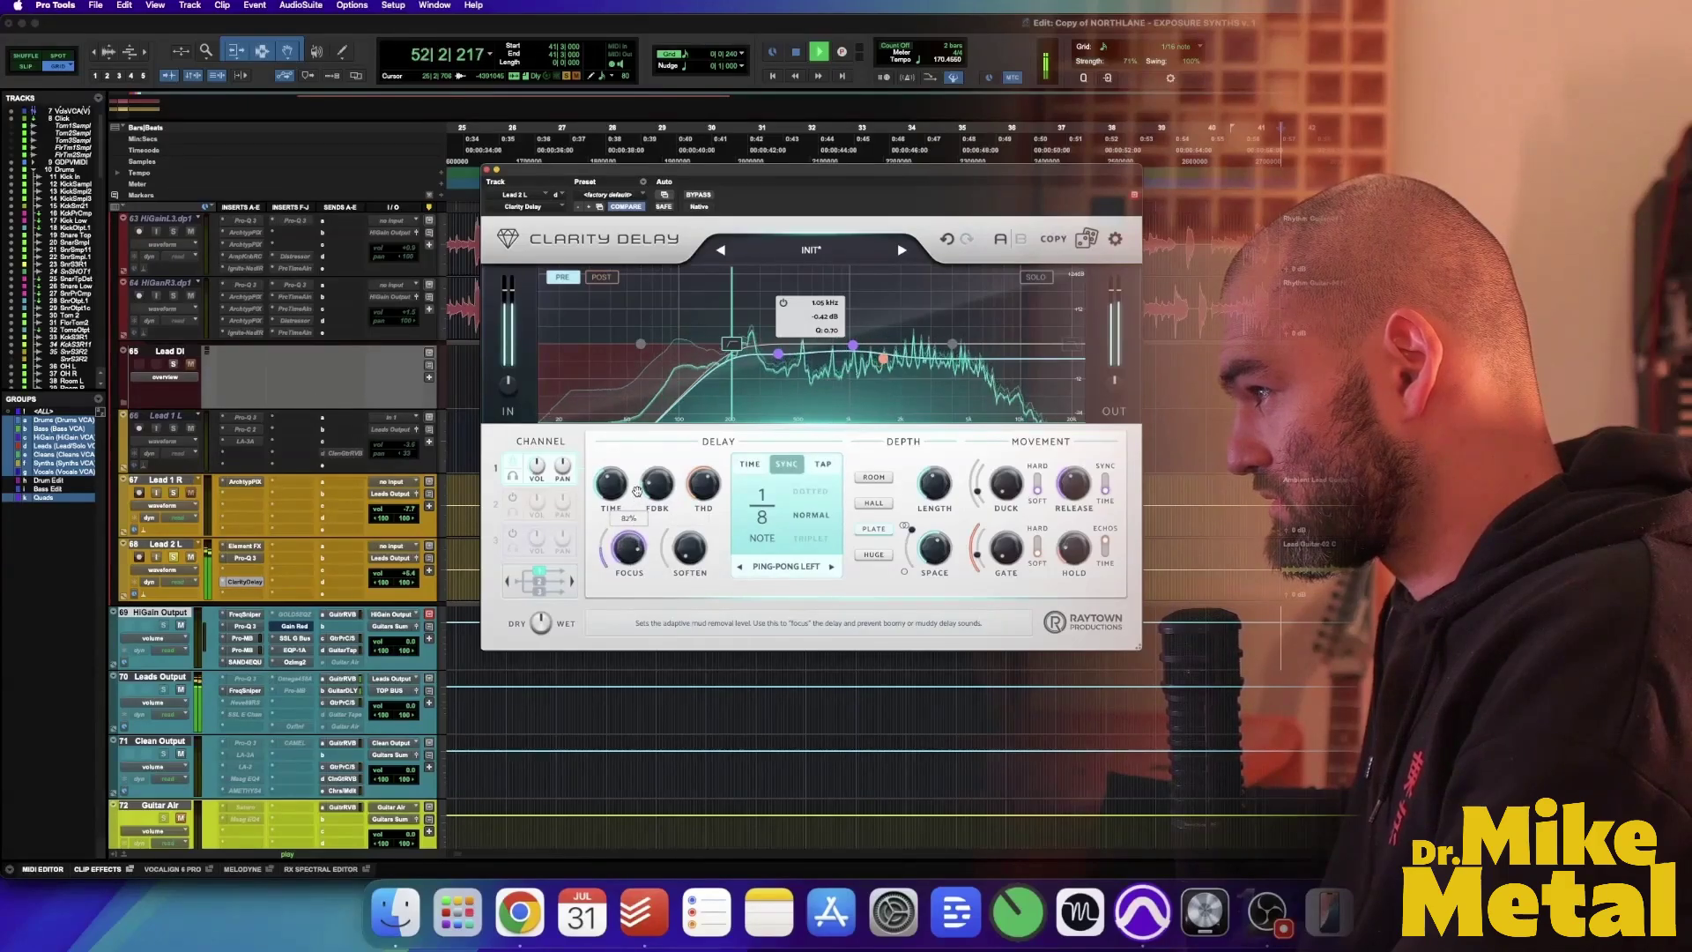
drag(637, 496, 636, 499)
key(space)
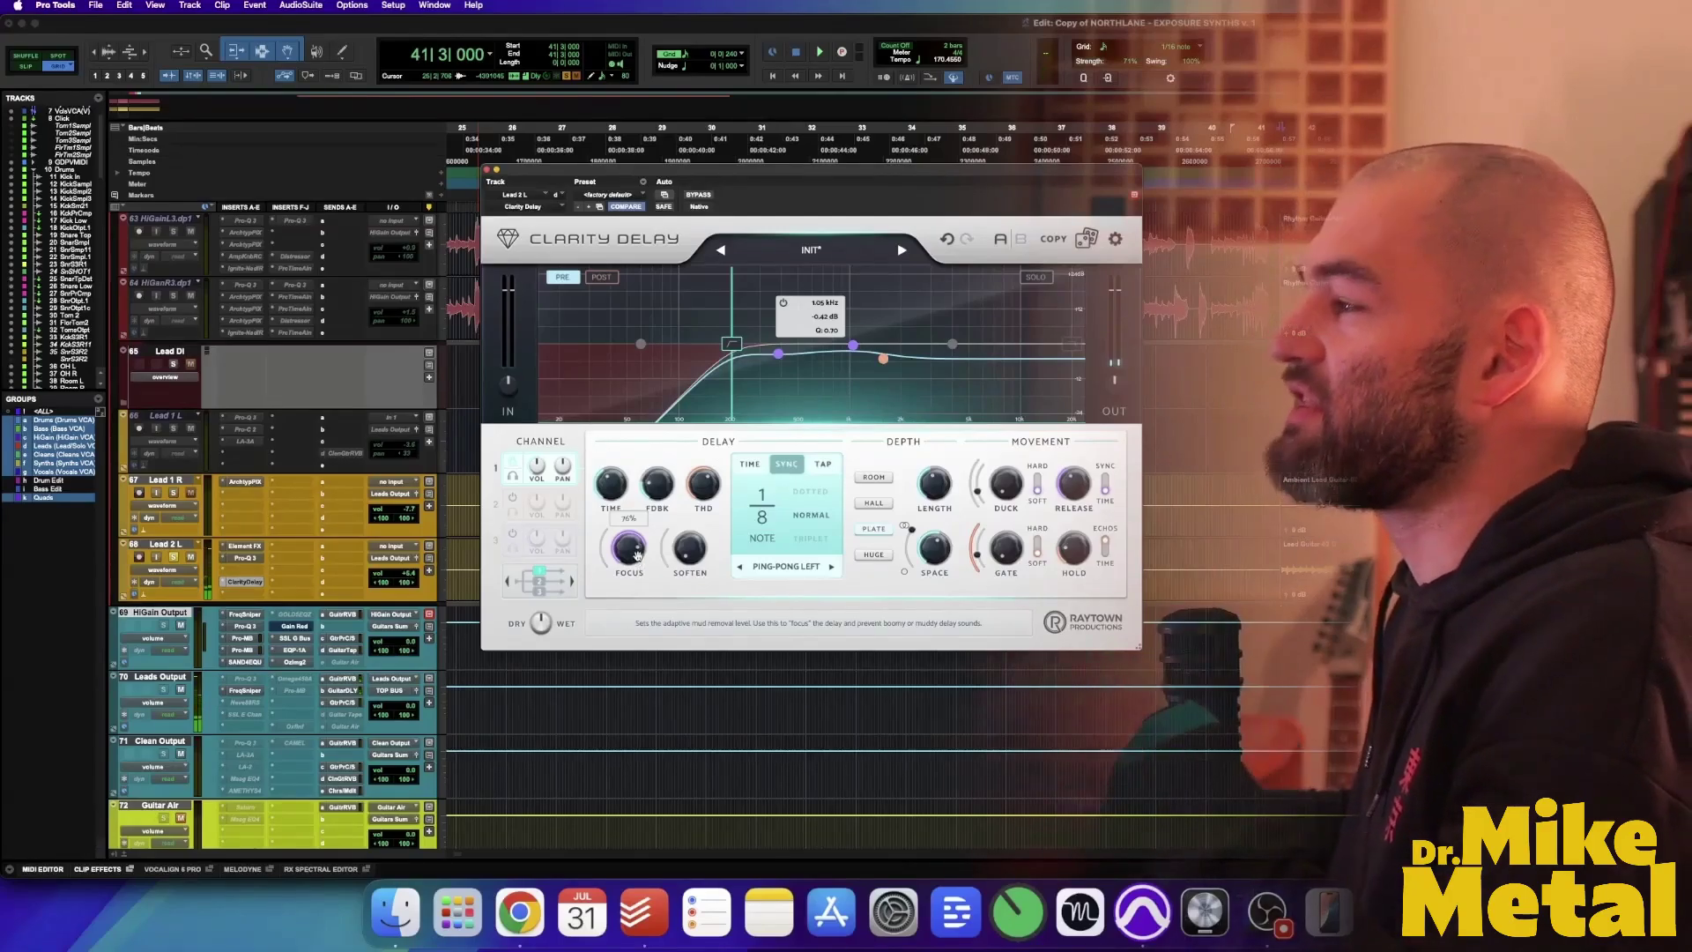
key(space)
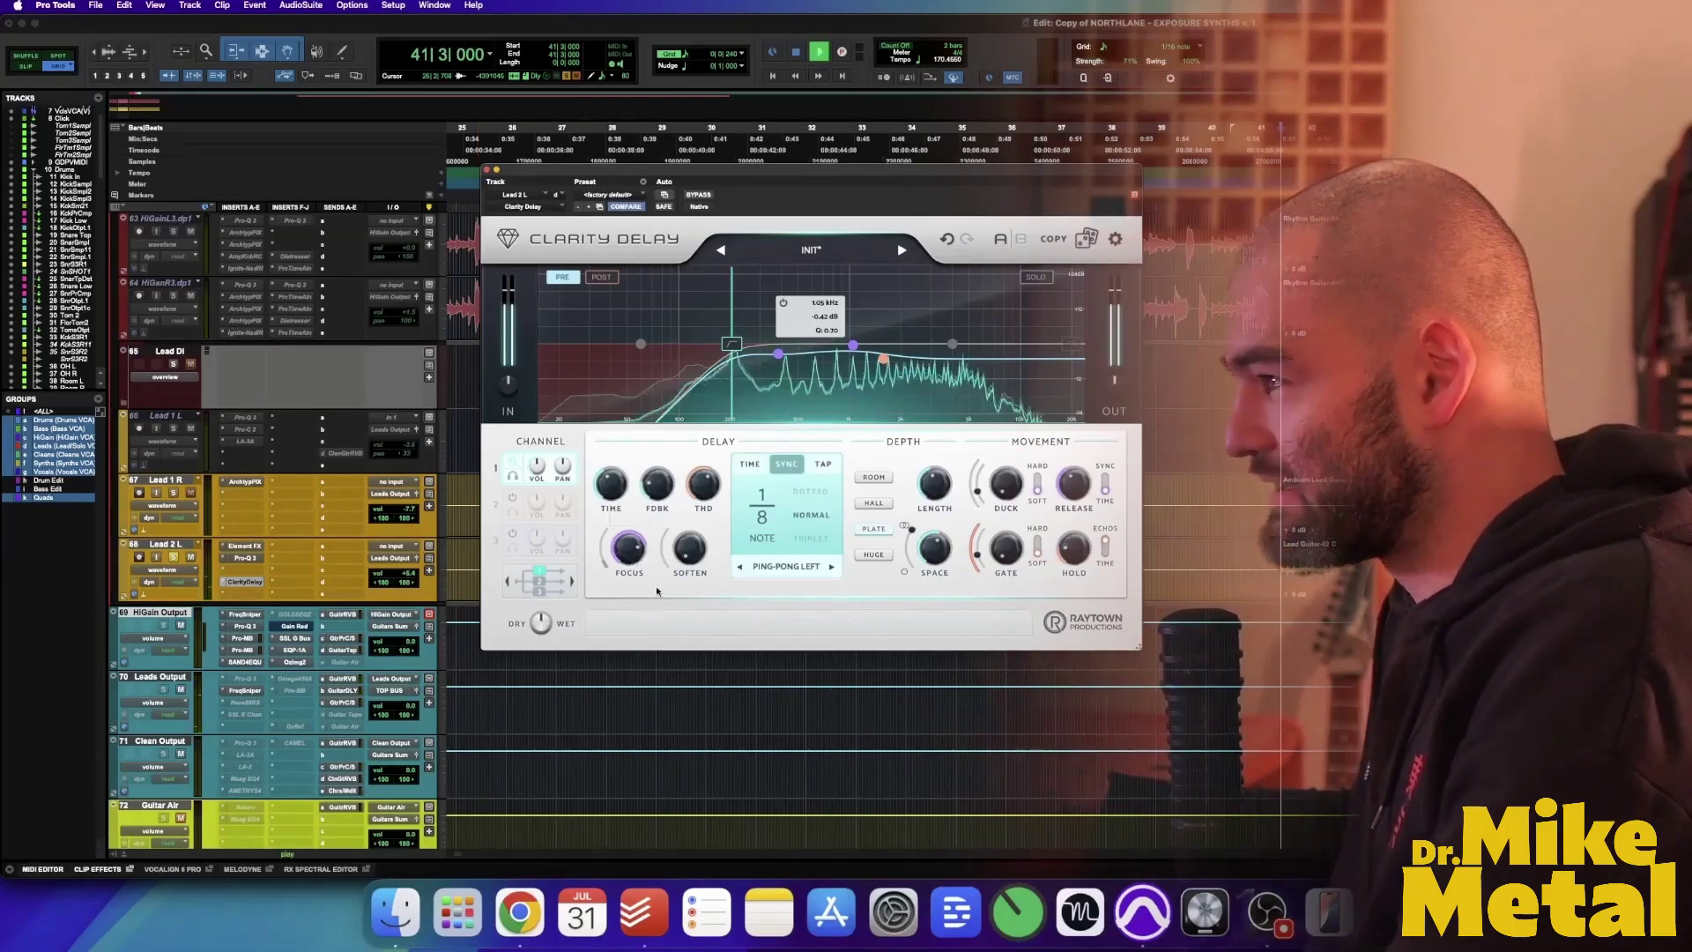
drag(628, 620, 637, 701)
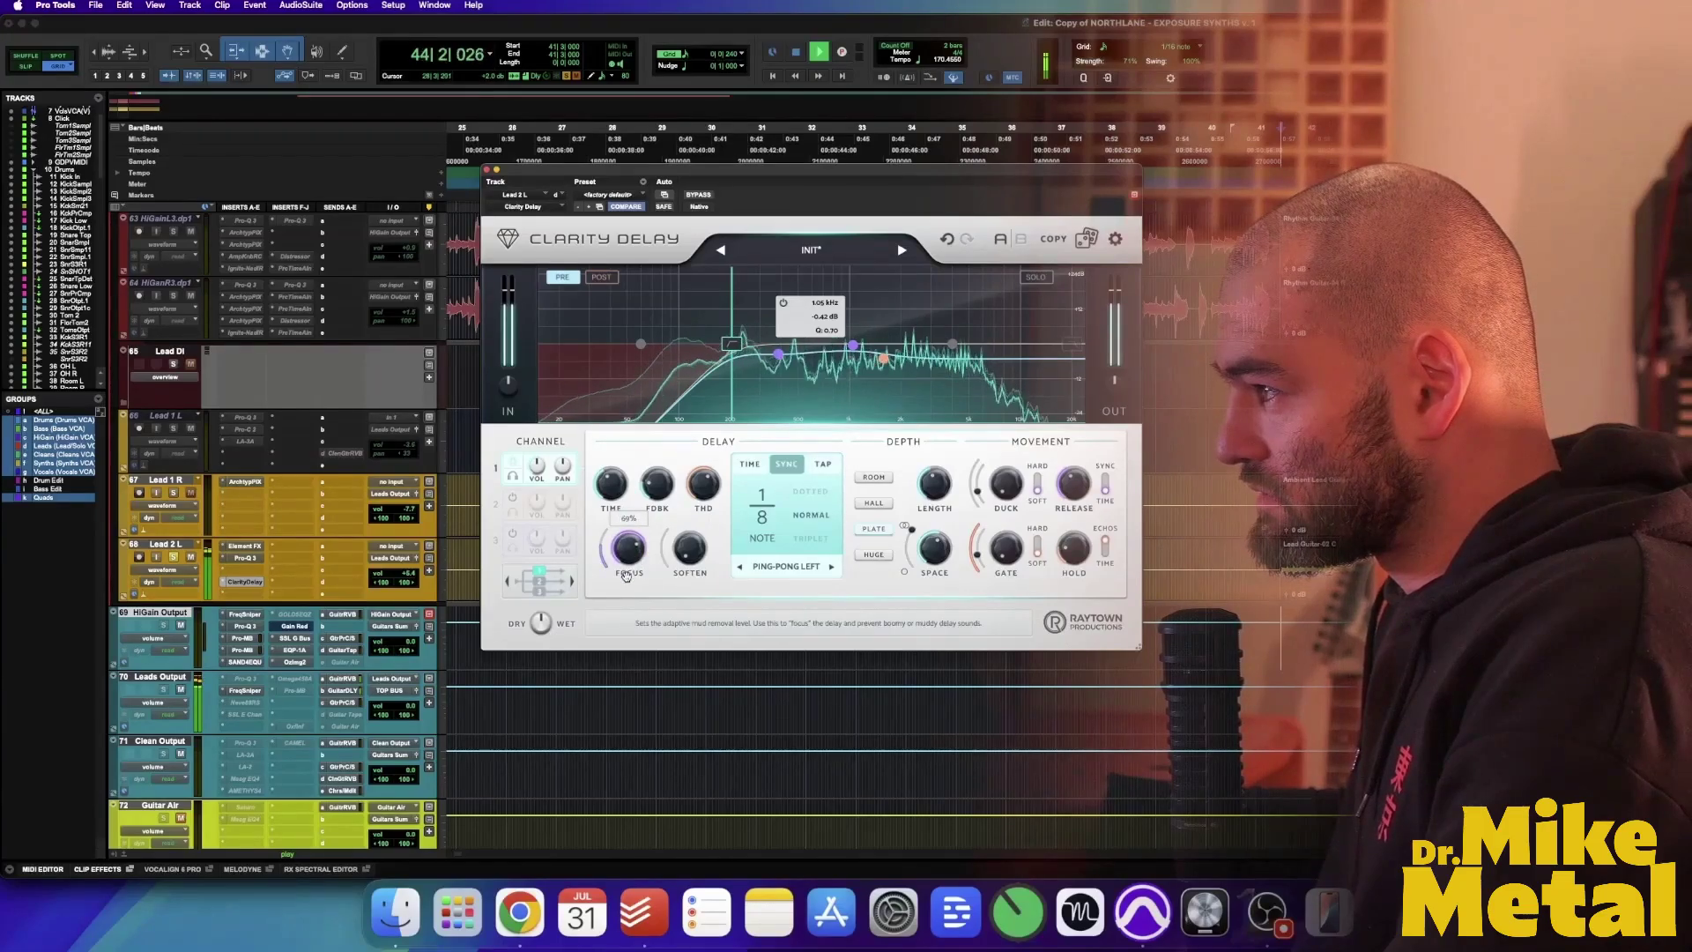
drag(625, 576, 627, 582)
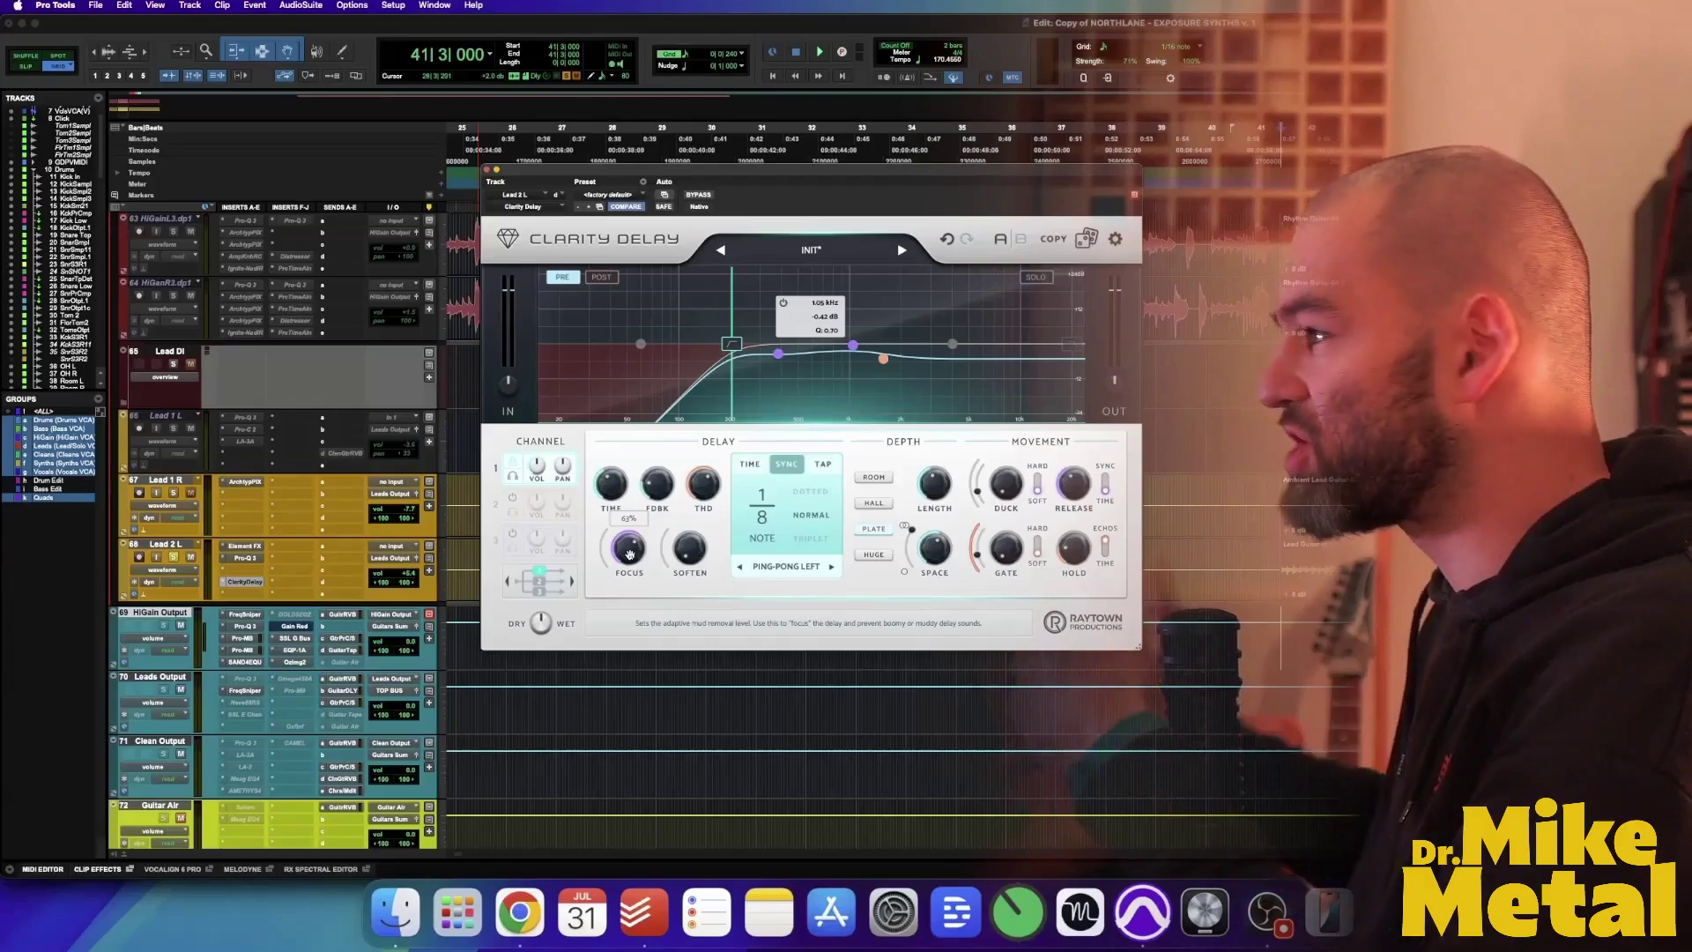
Set the global mix to 100% wet and move the post EQ low cut to about 202 Hz
key(space)
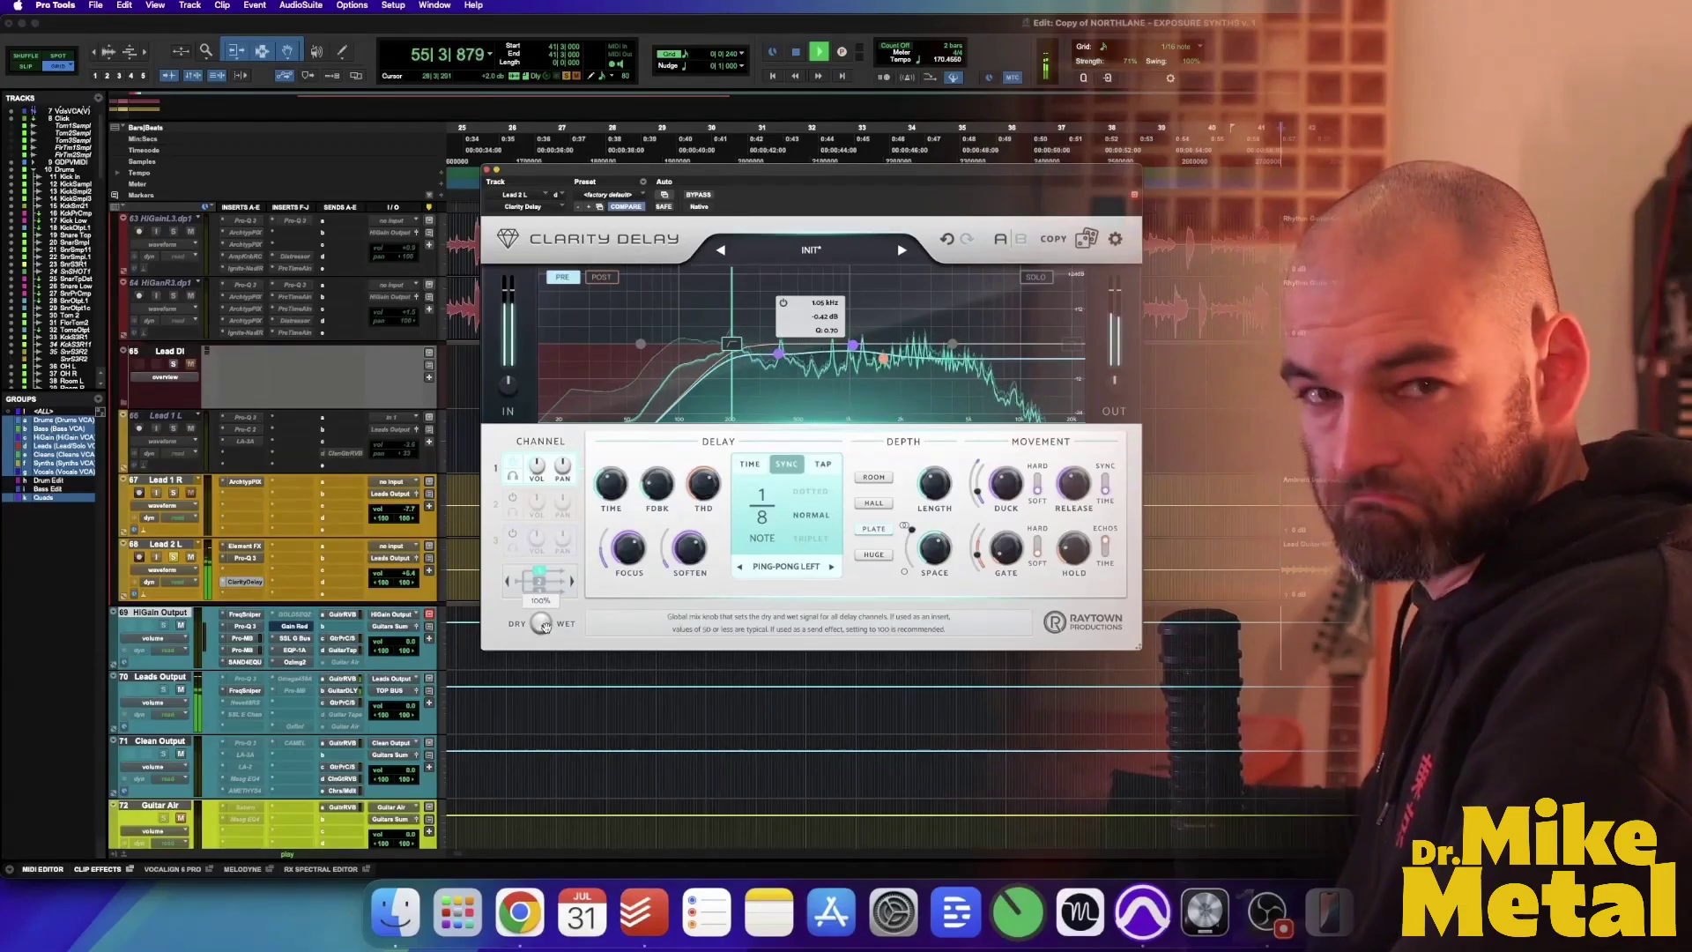
key(space)
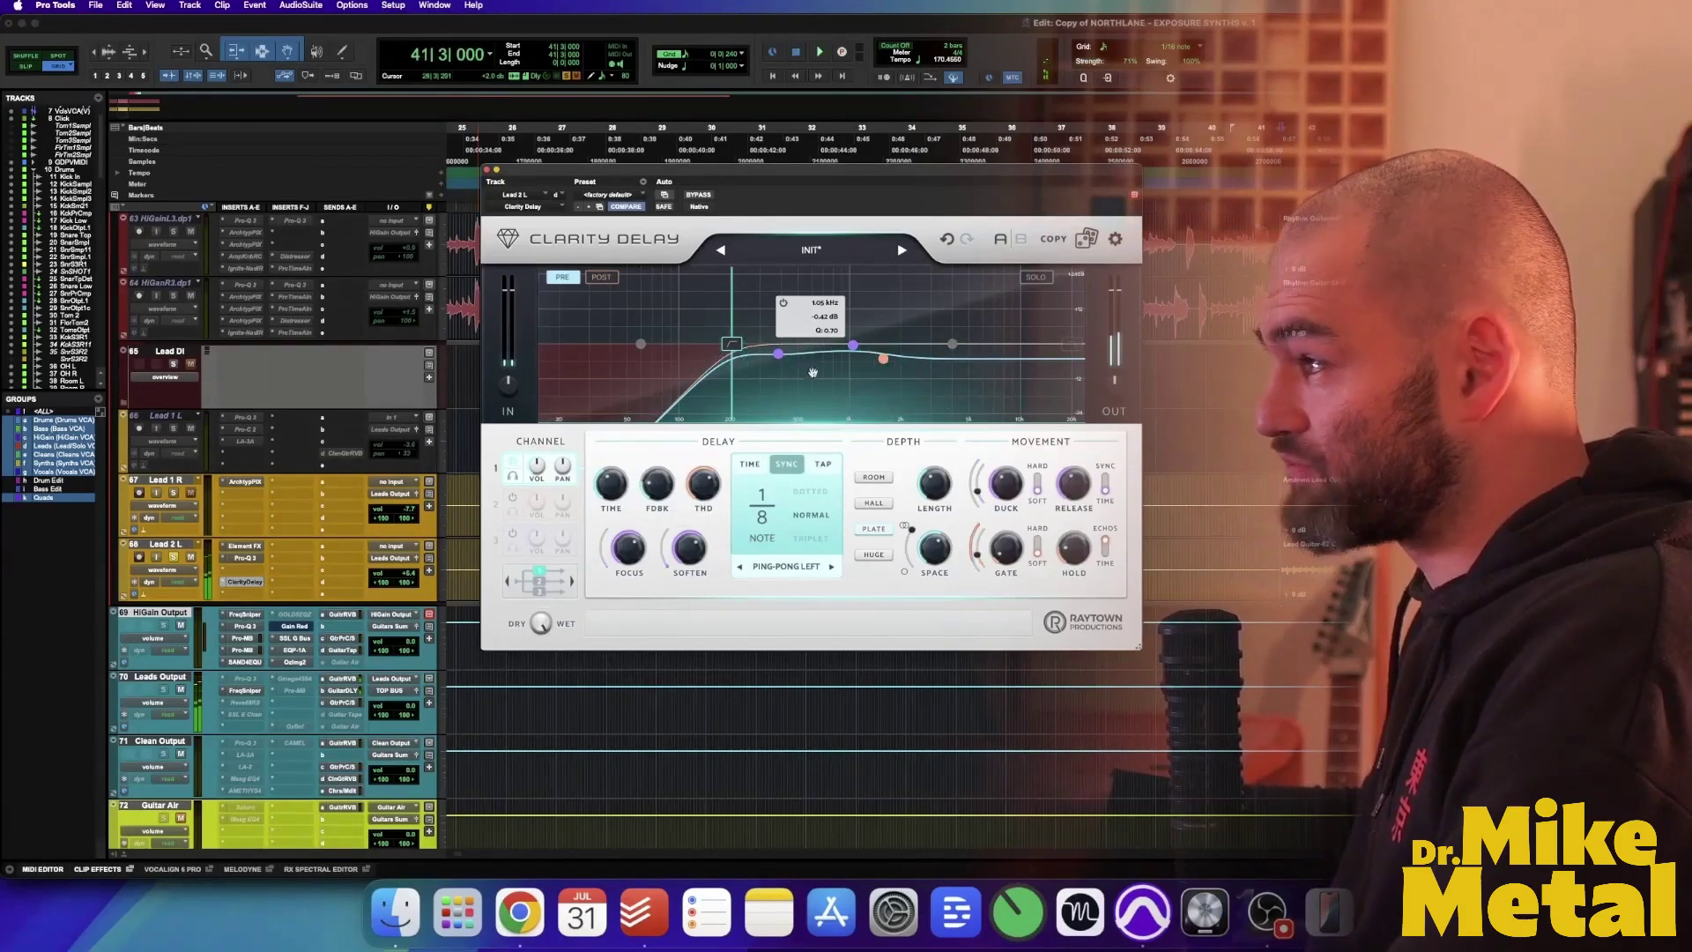
key(space)
click(601, 277)
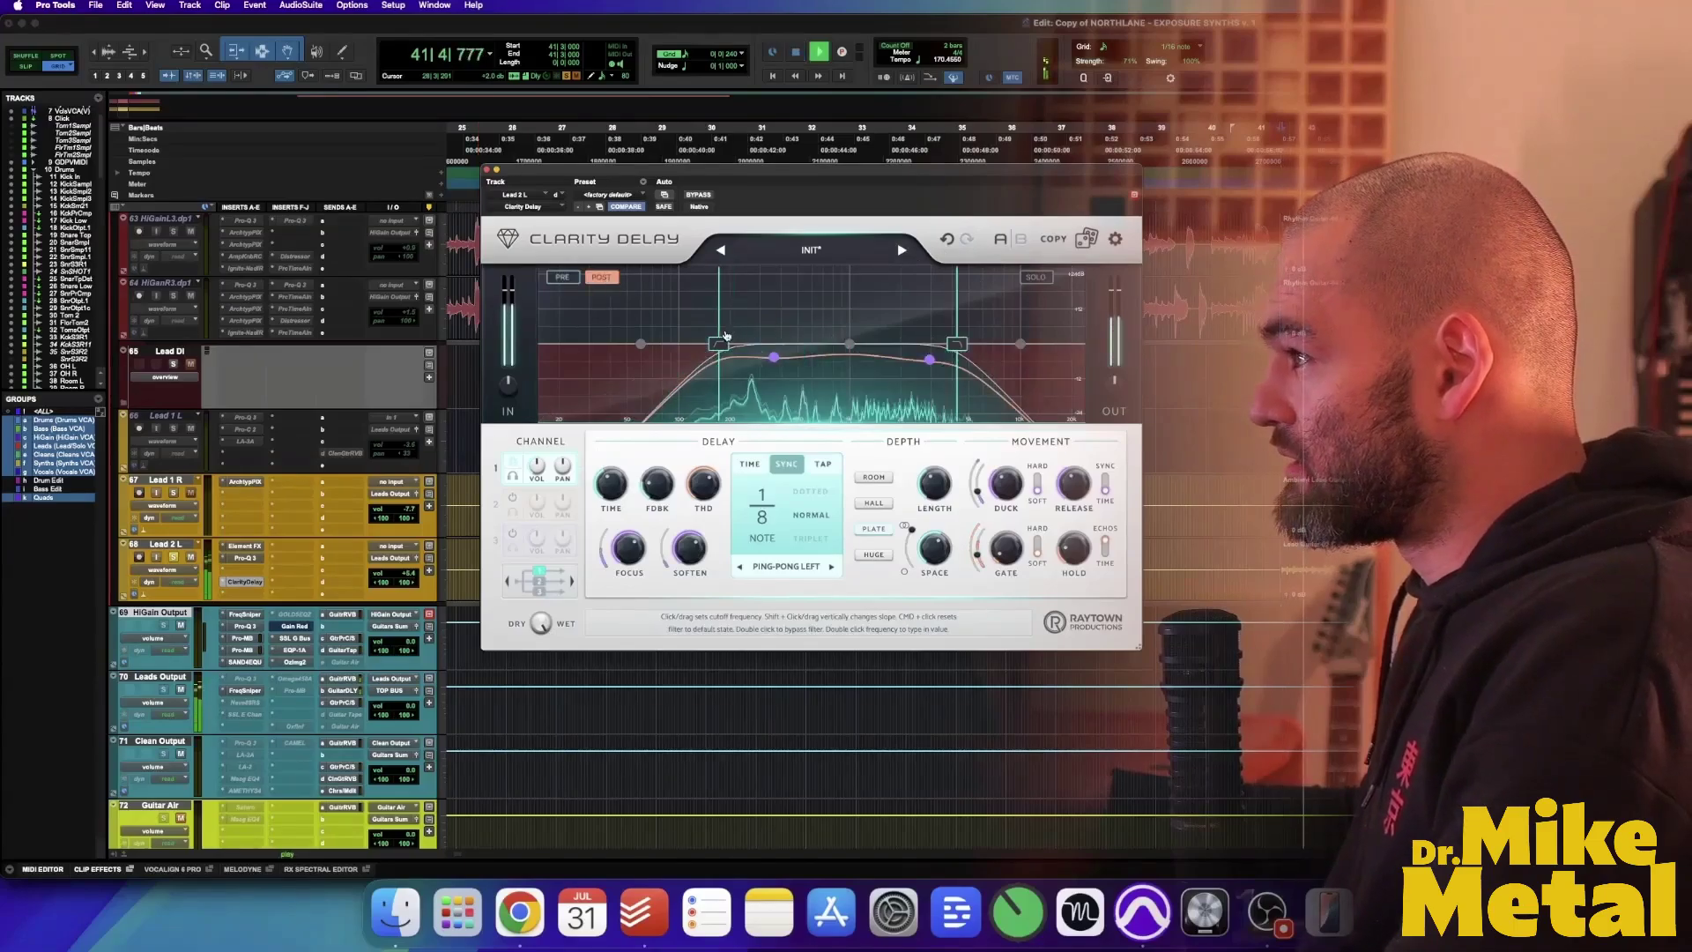
Enable delay channel 2, raise its Soften amount, and audition it together with channel 1
click(512, 498)
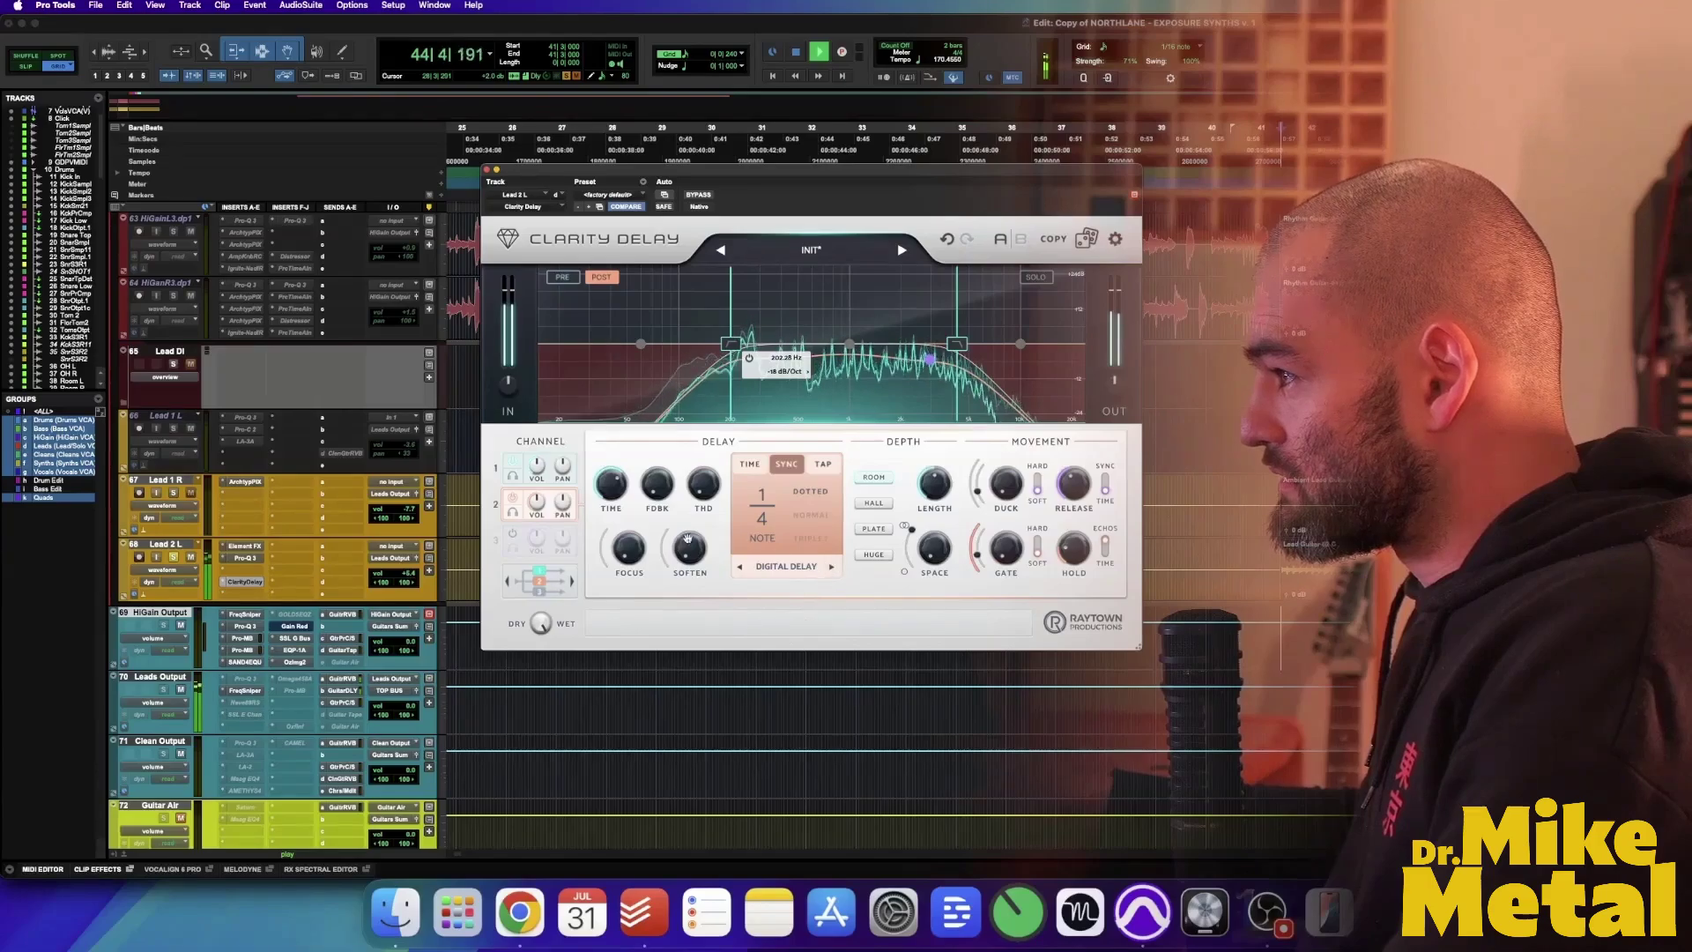
drag(687, 539, 702, 553)
mouse_move(546, 630)
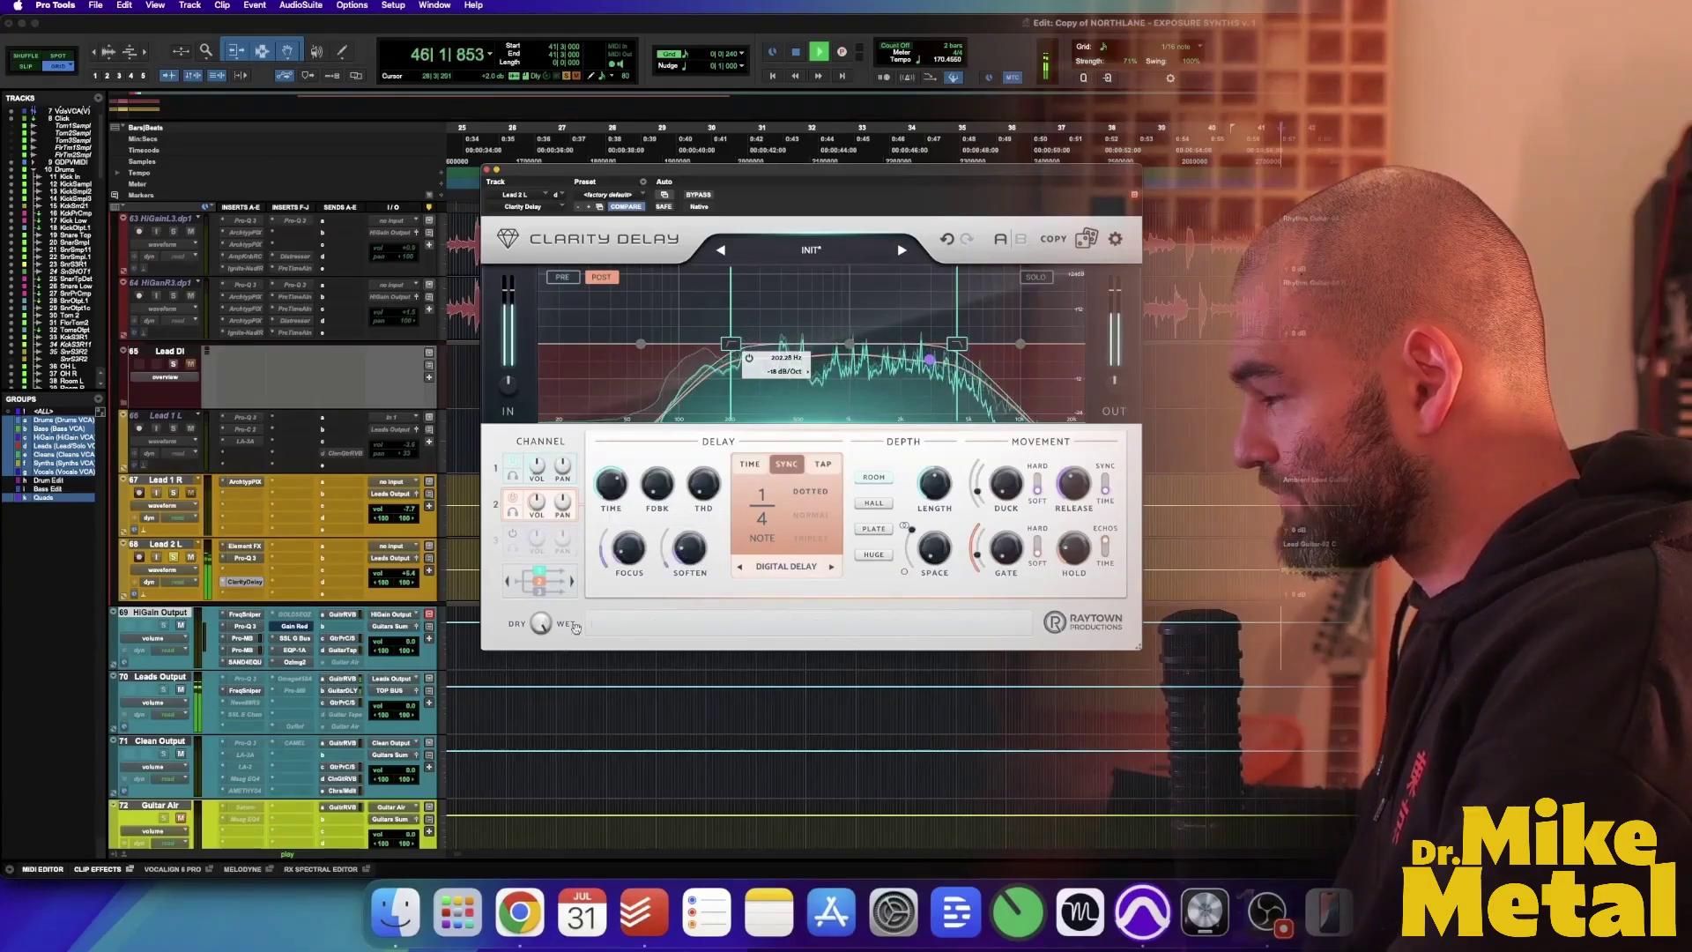
key(space)
key(space)
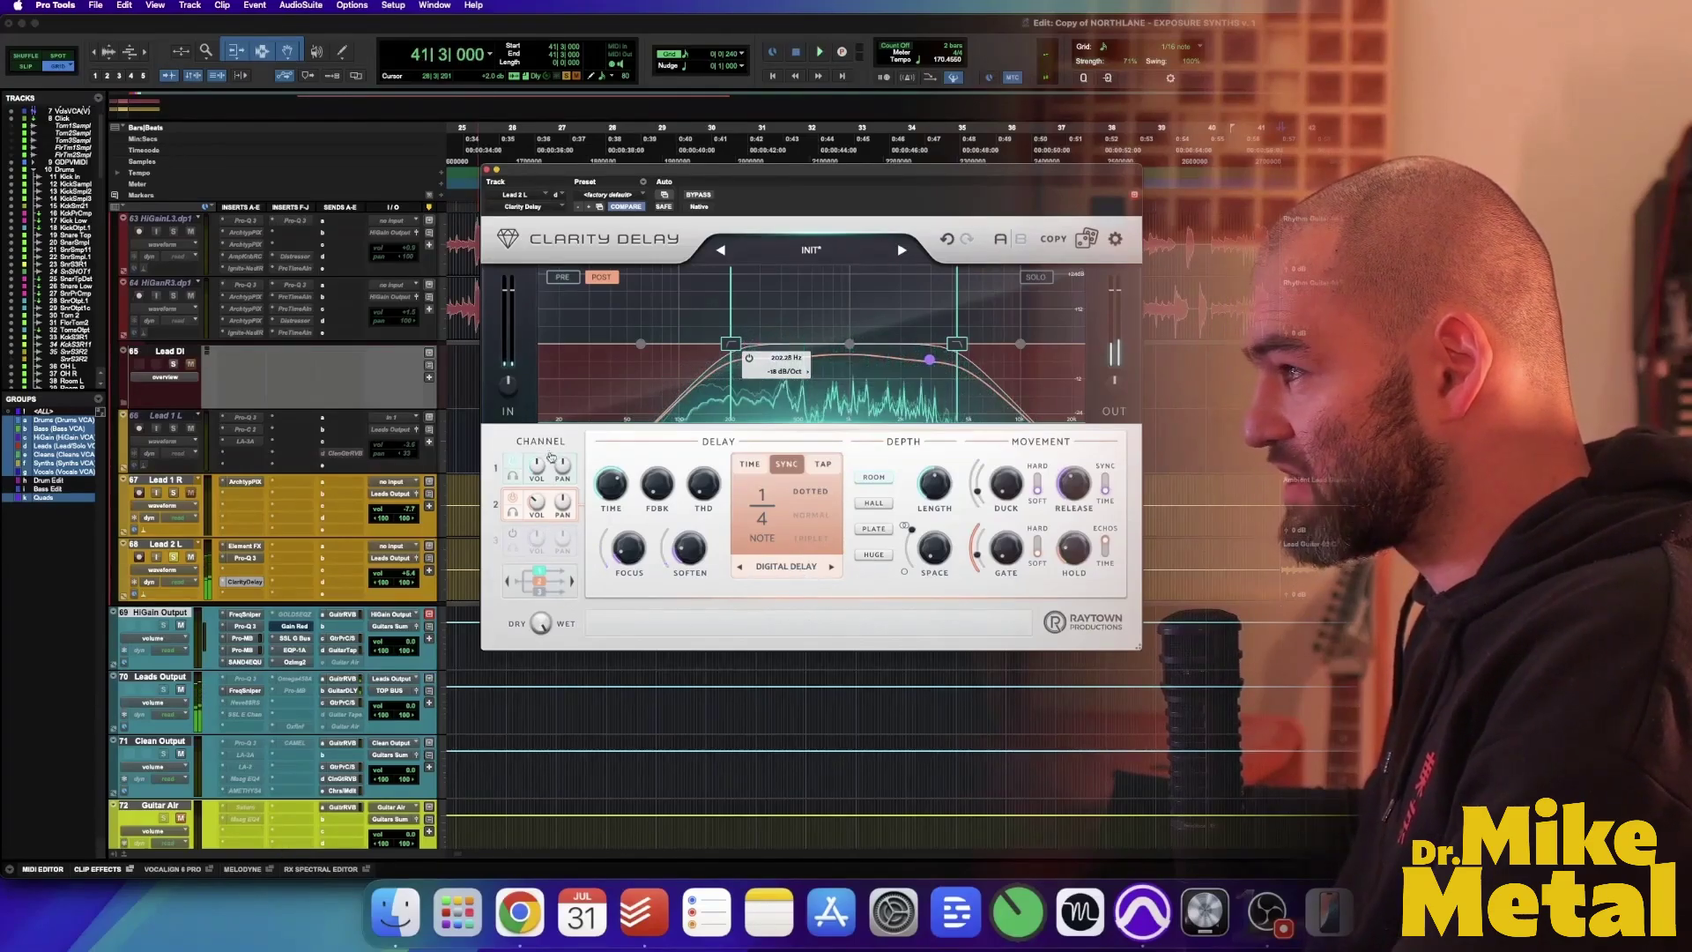
Check the delay mode of channel 1 and open the delay mode choices for channel 2
click(518, 466)
click(811, 575)
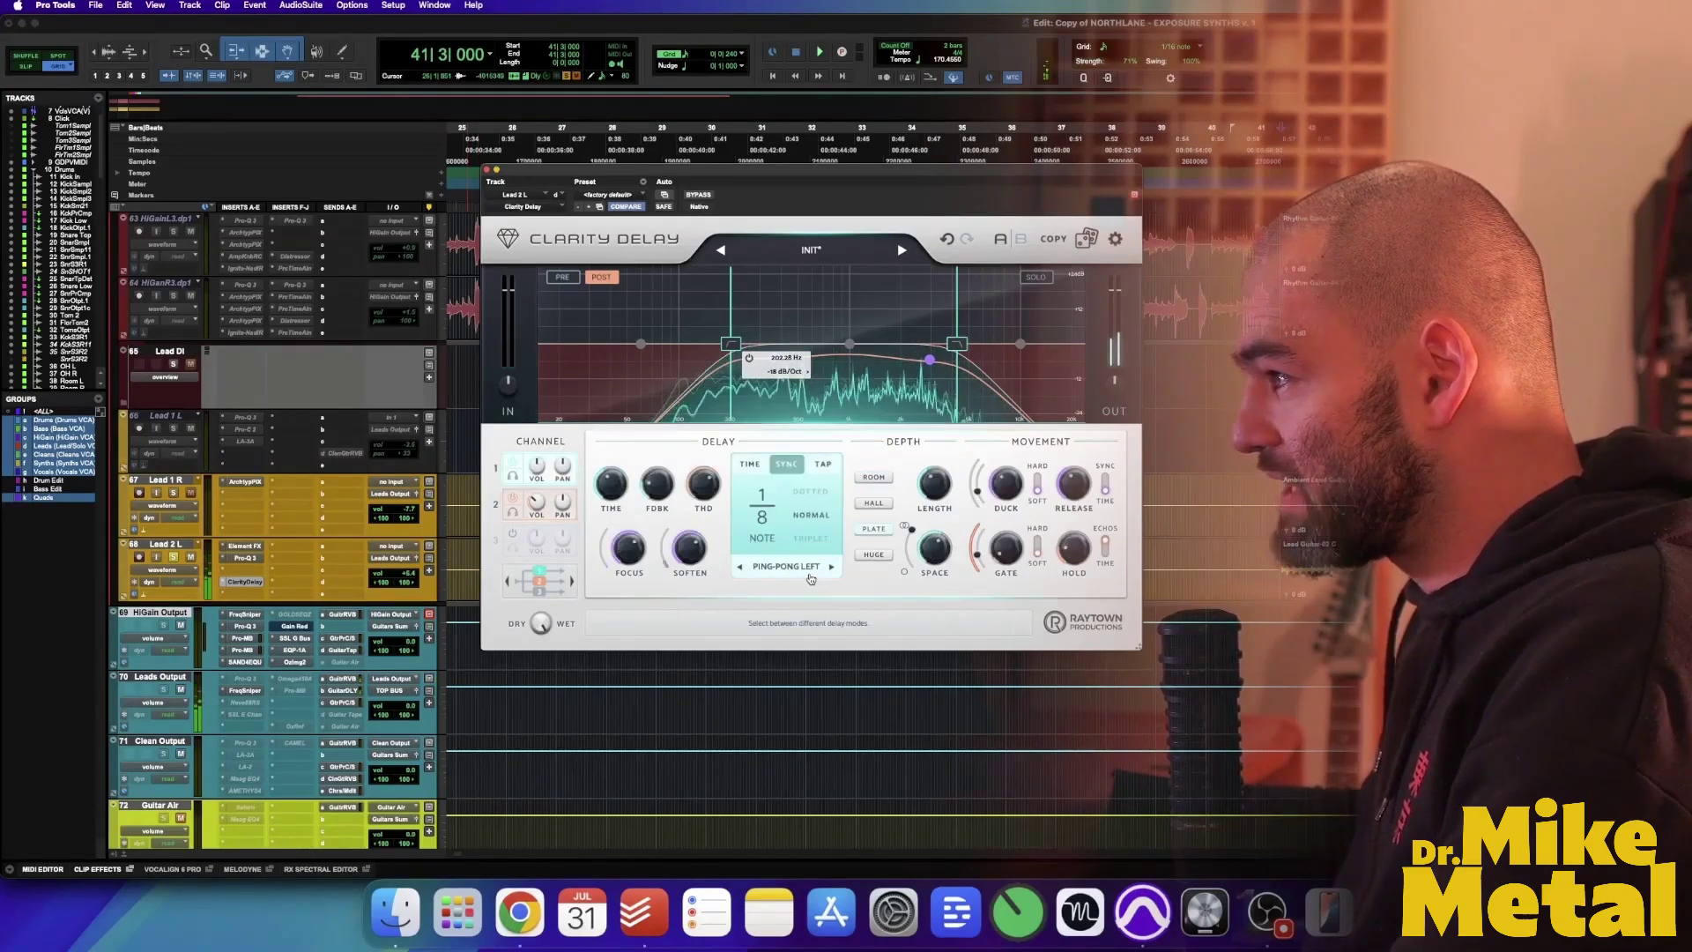
click(497, 505)
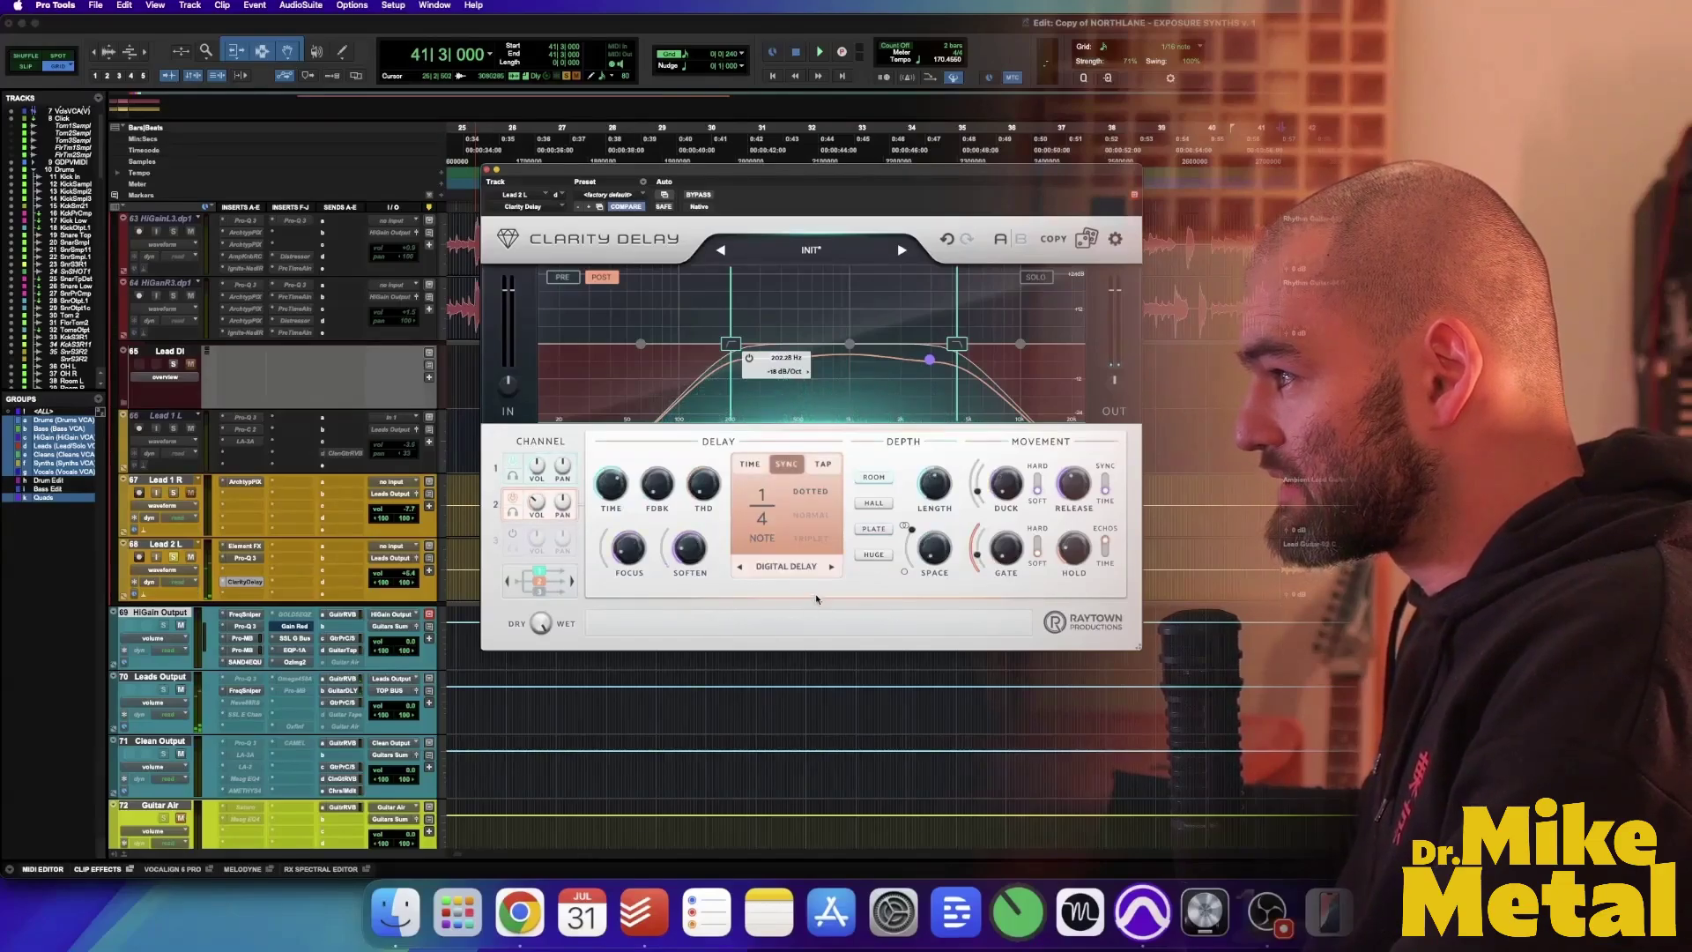
click(790, 570)
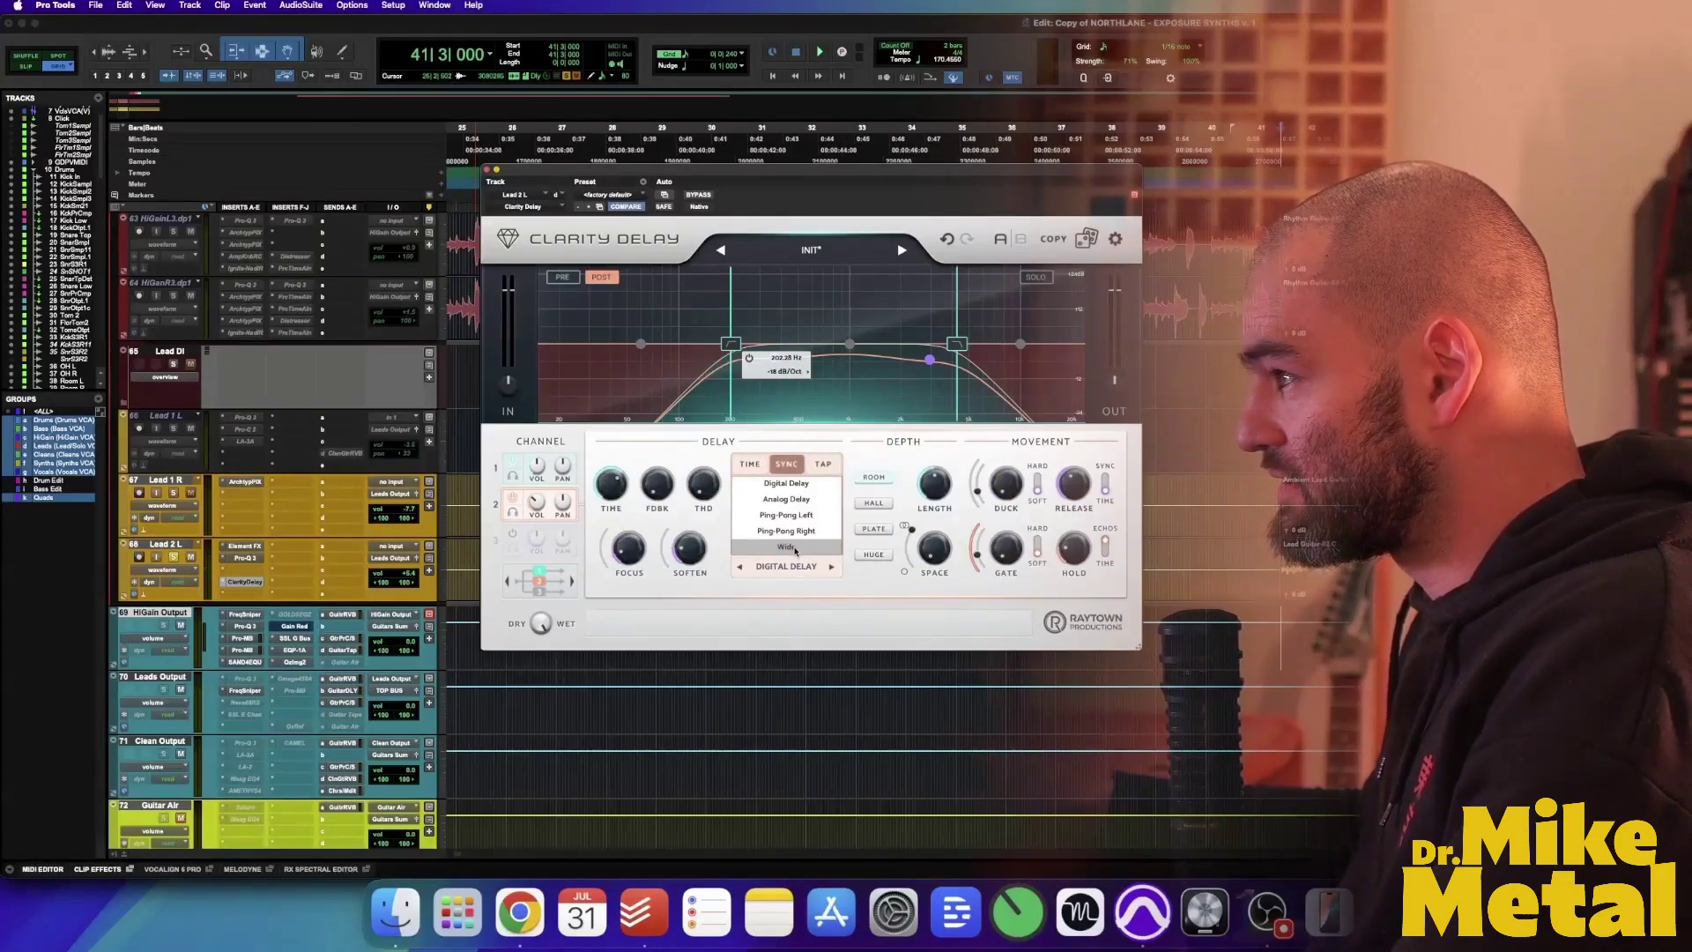
Enable delay channel 3, set its mode to Wide, and lower its volume during playback
click(498, 540)
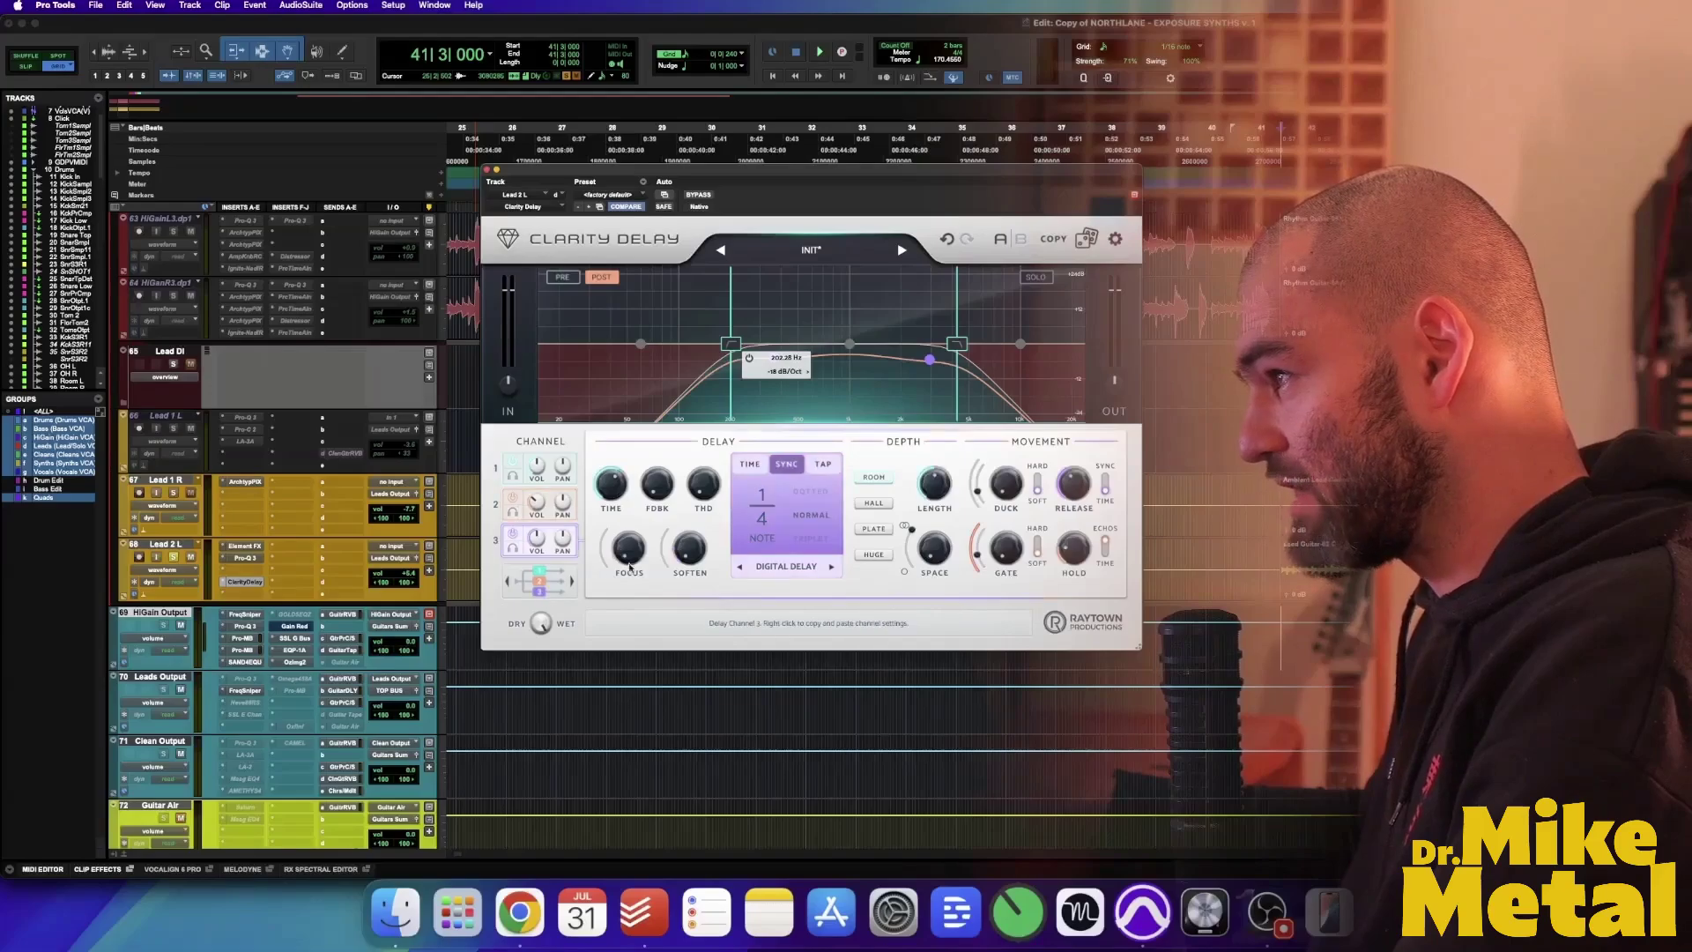
key(space)
click(786, 567)
click(782, 552)
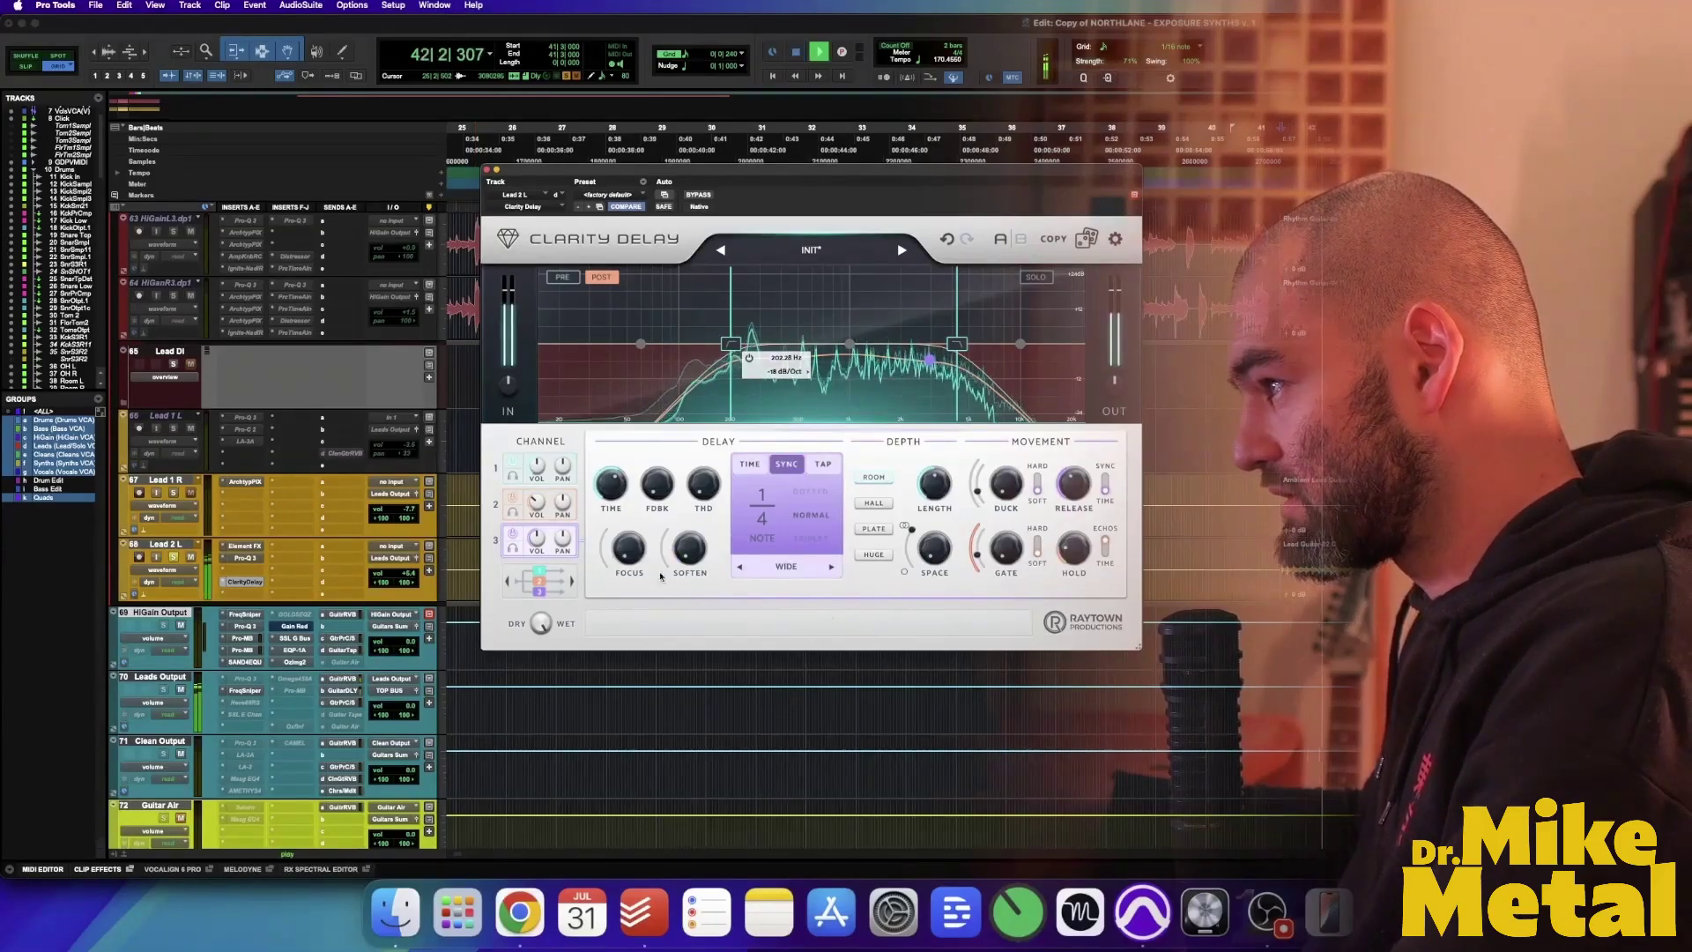
mouse_move(536, 515)
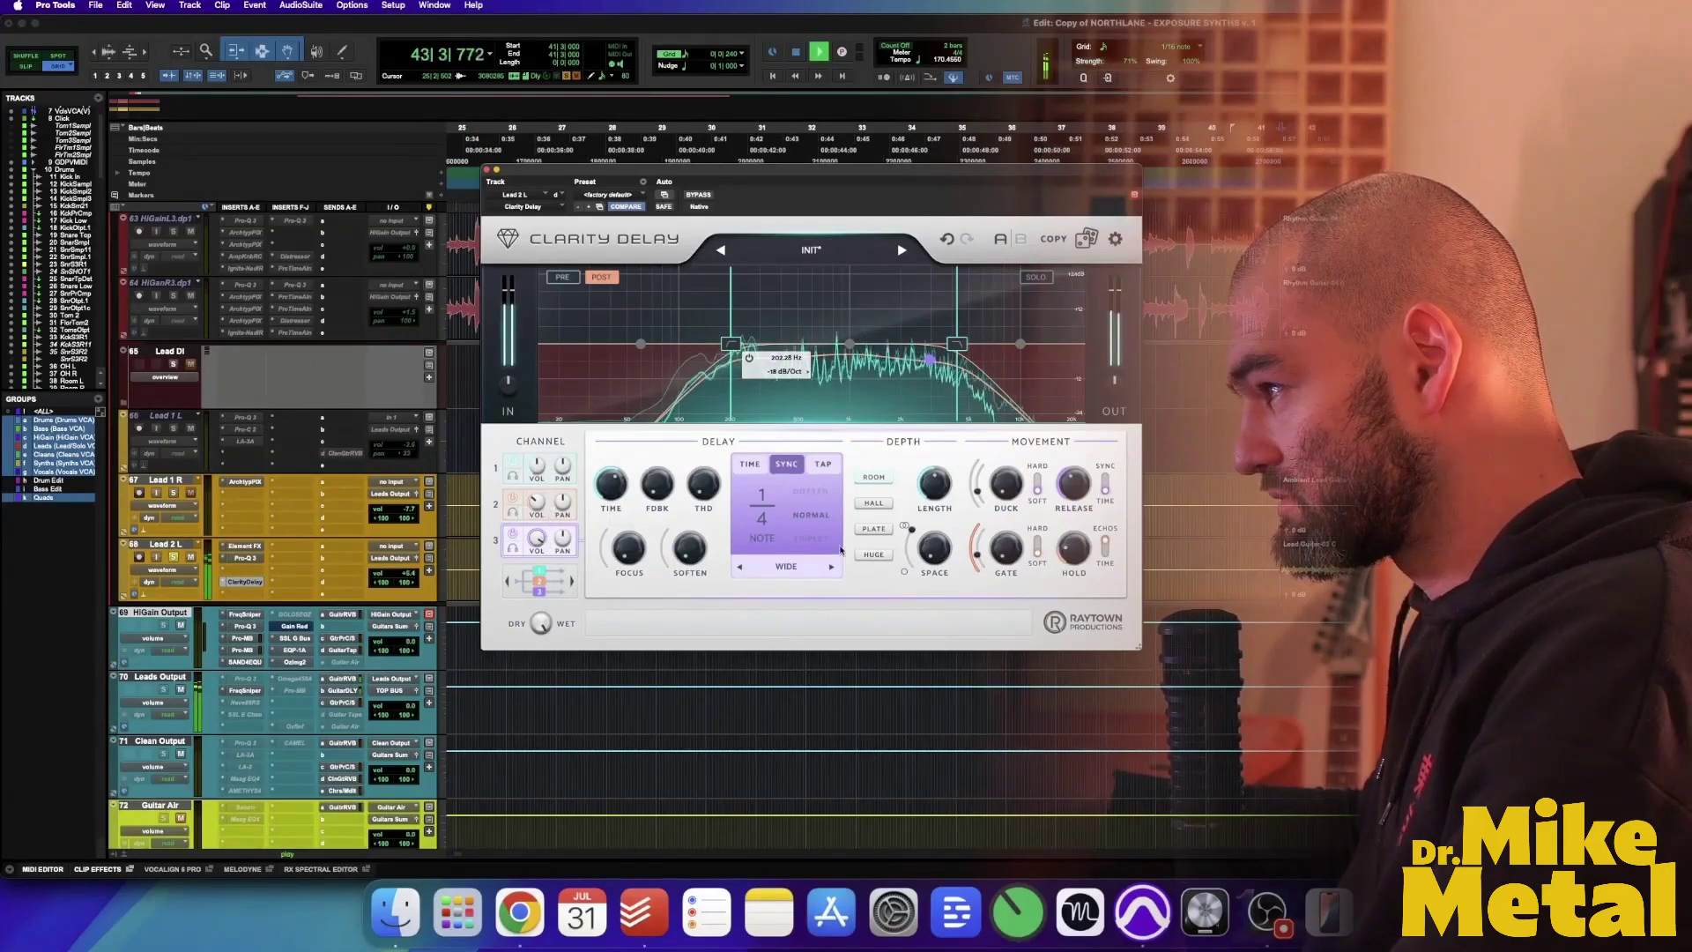
Choose Hall as the depth effect for delay channel 3 and adjust the channel's sound while listening
mouse_move(940, 553)
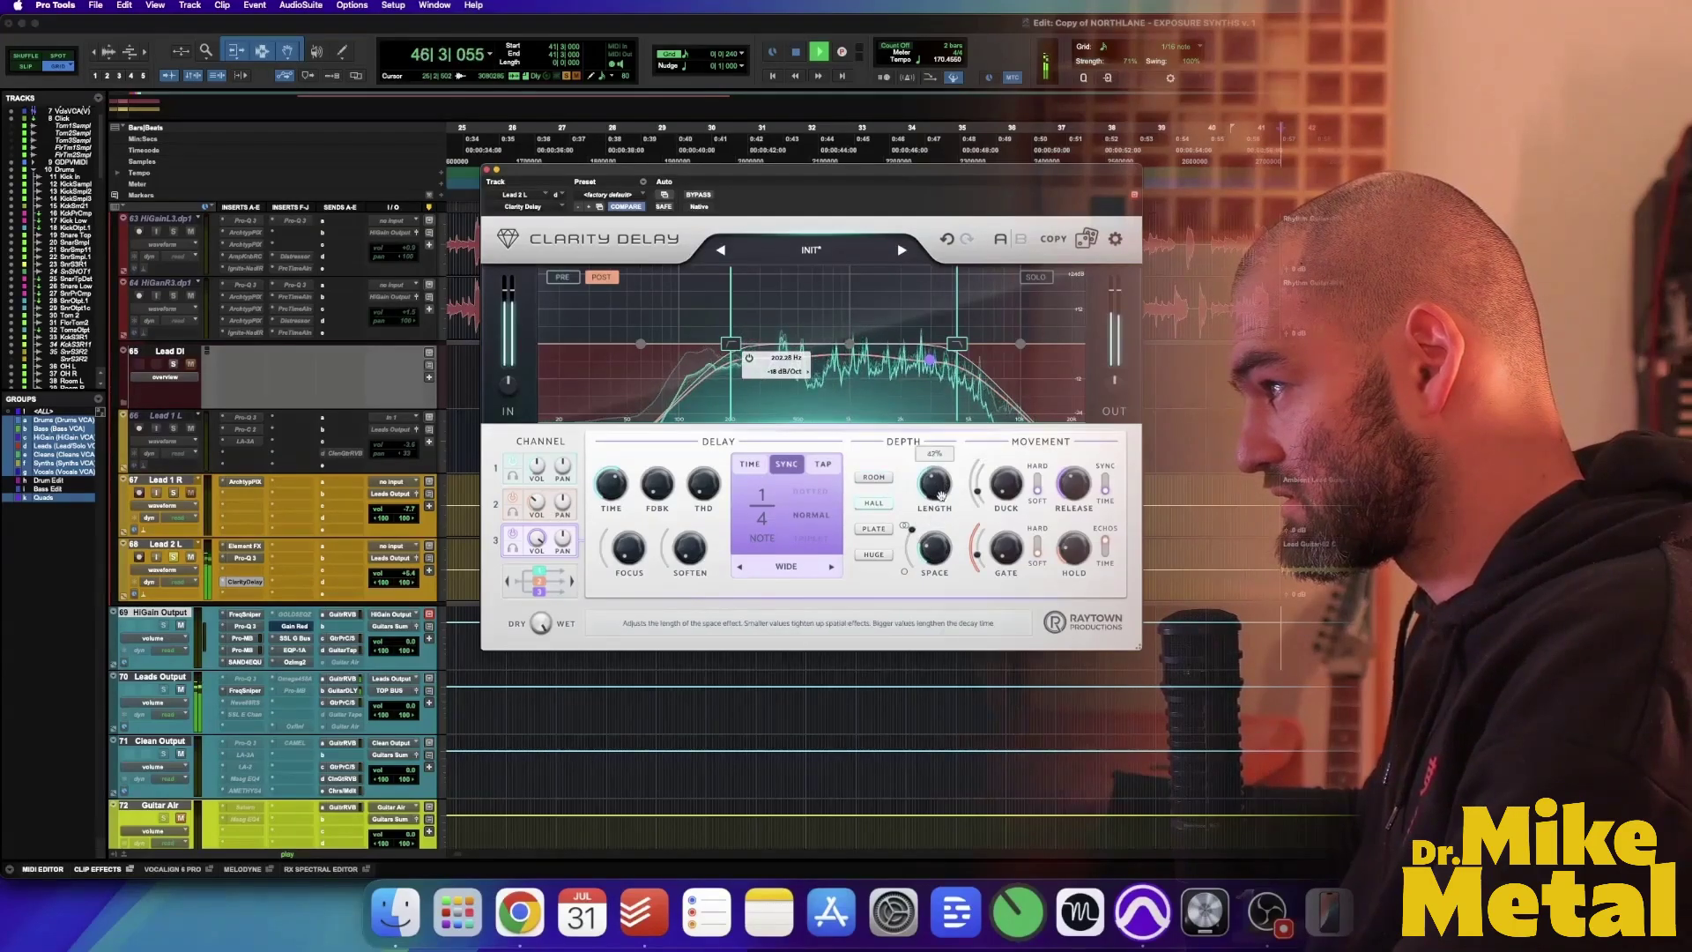
mouse_move(1003, 495)
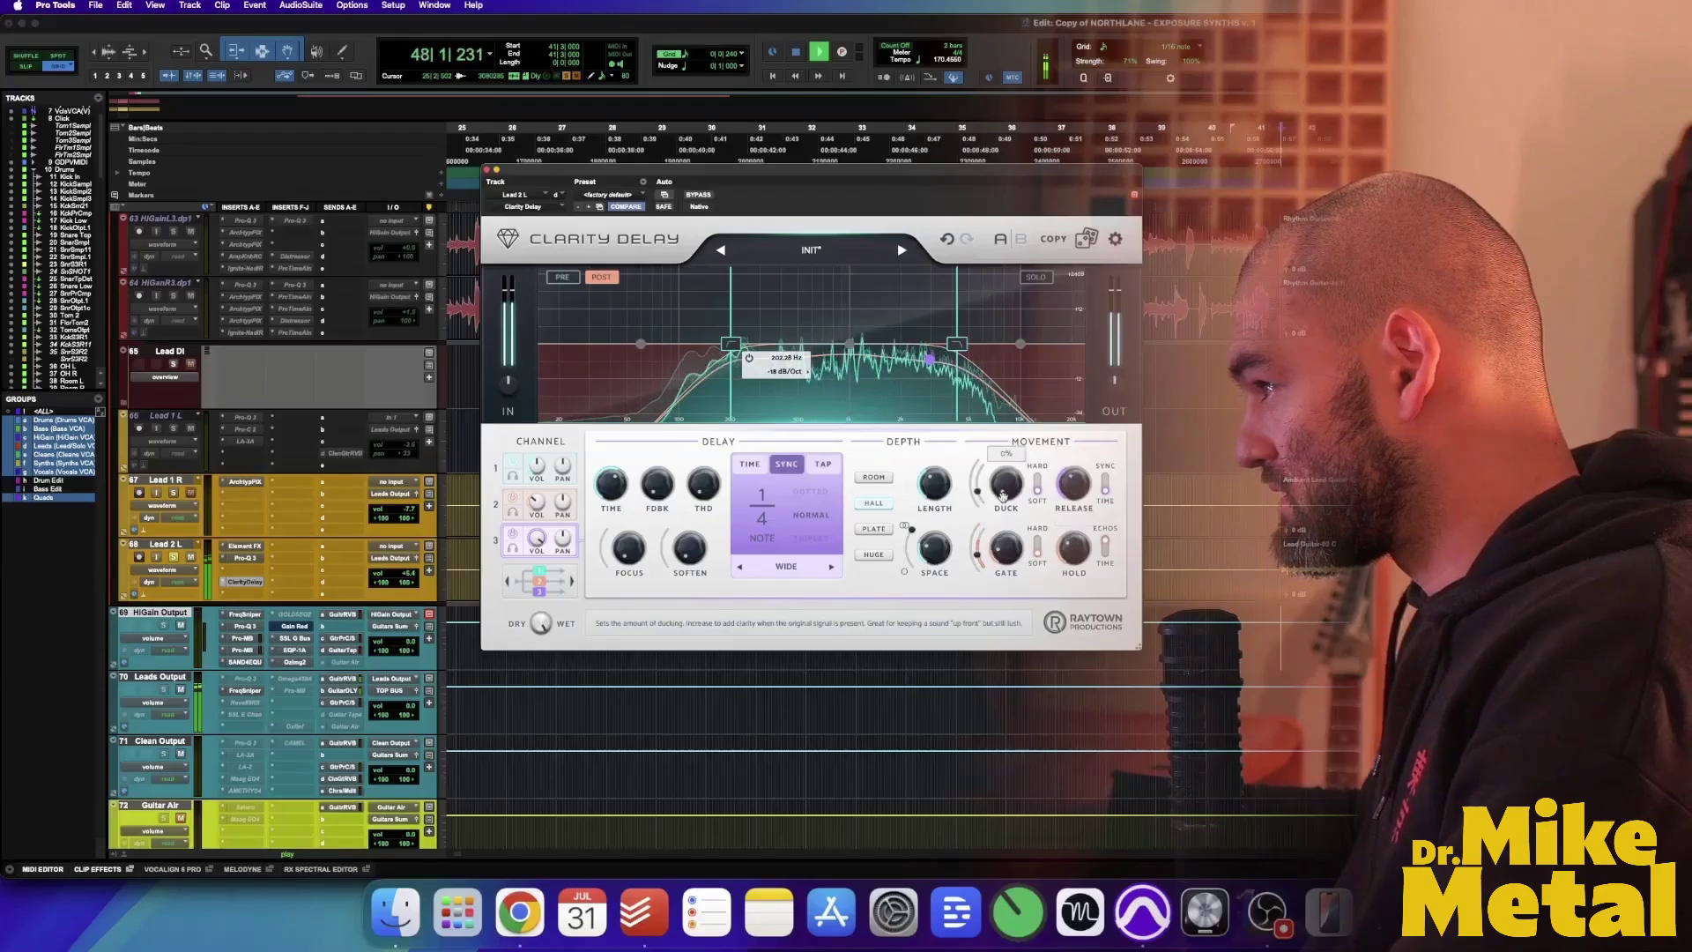
mouse_move(625, 553)
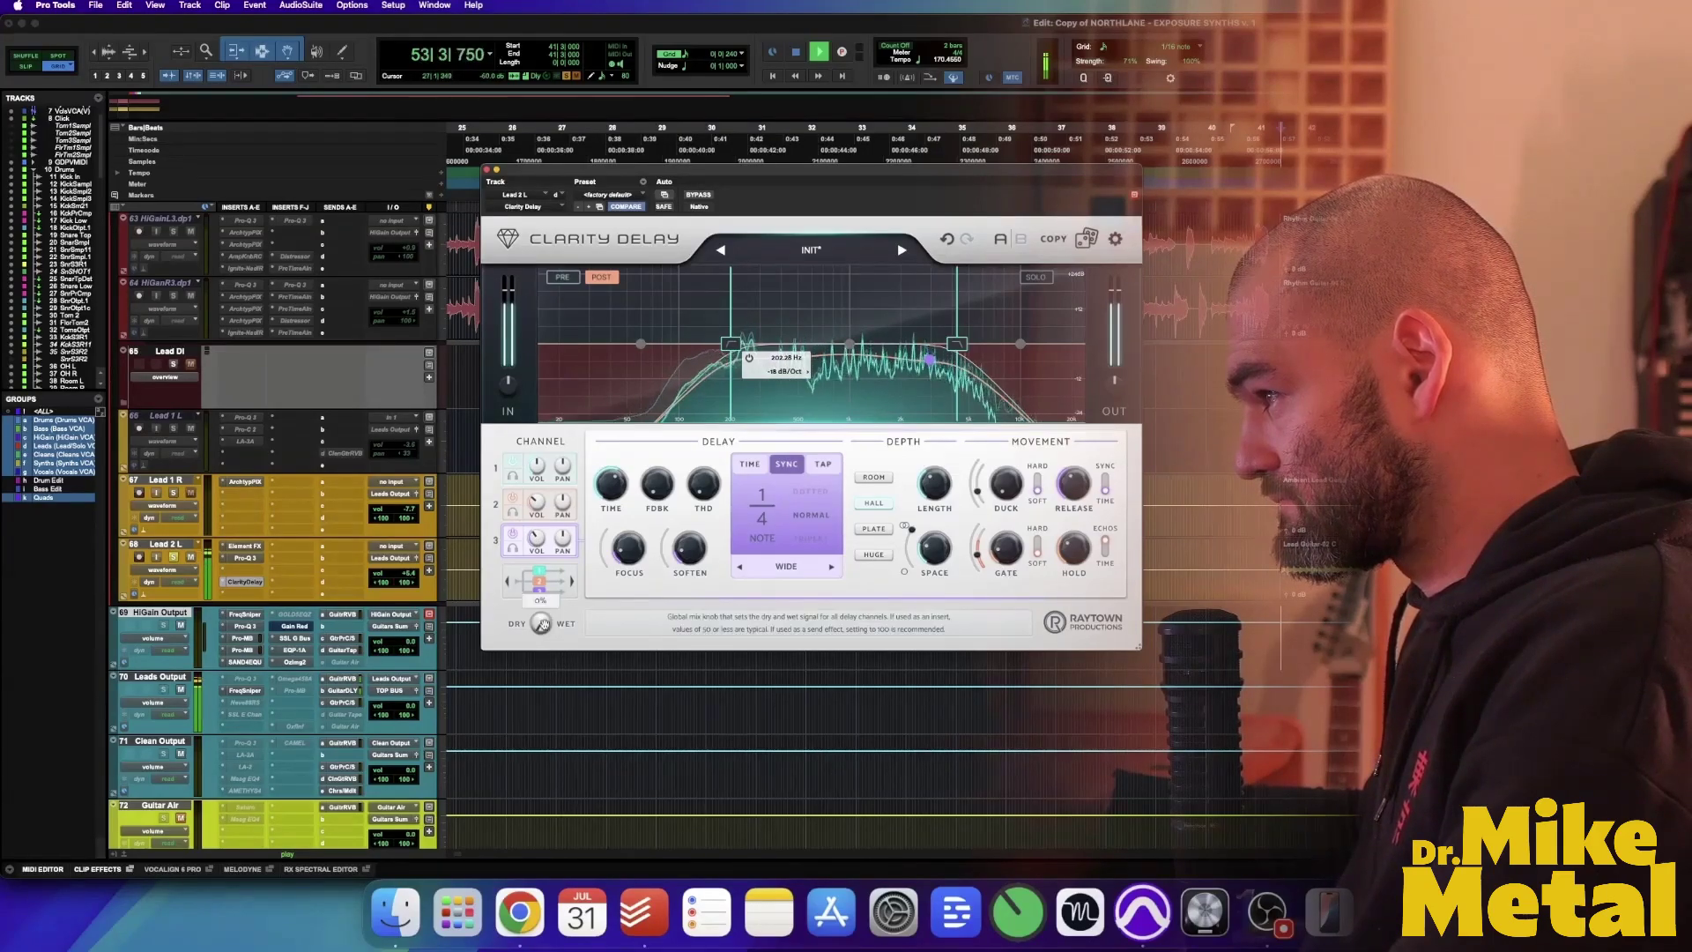
Reduce the global wet mix, unsolo the Lead 2 L track, and replay the section in the full mix
key(space)
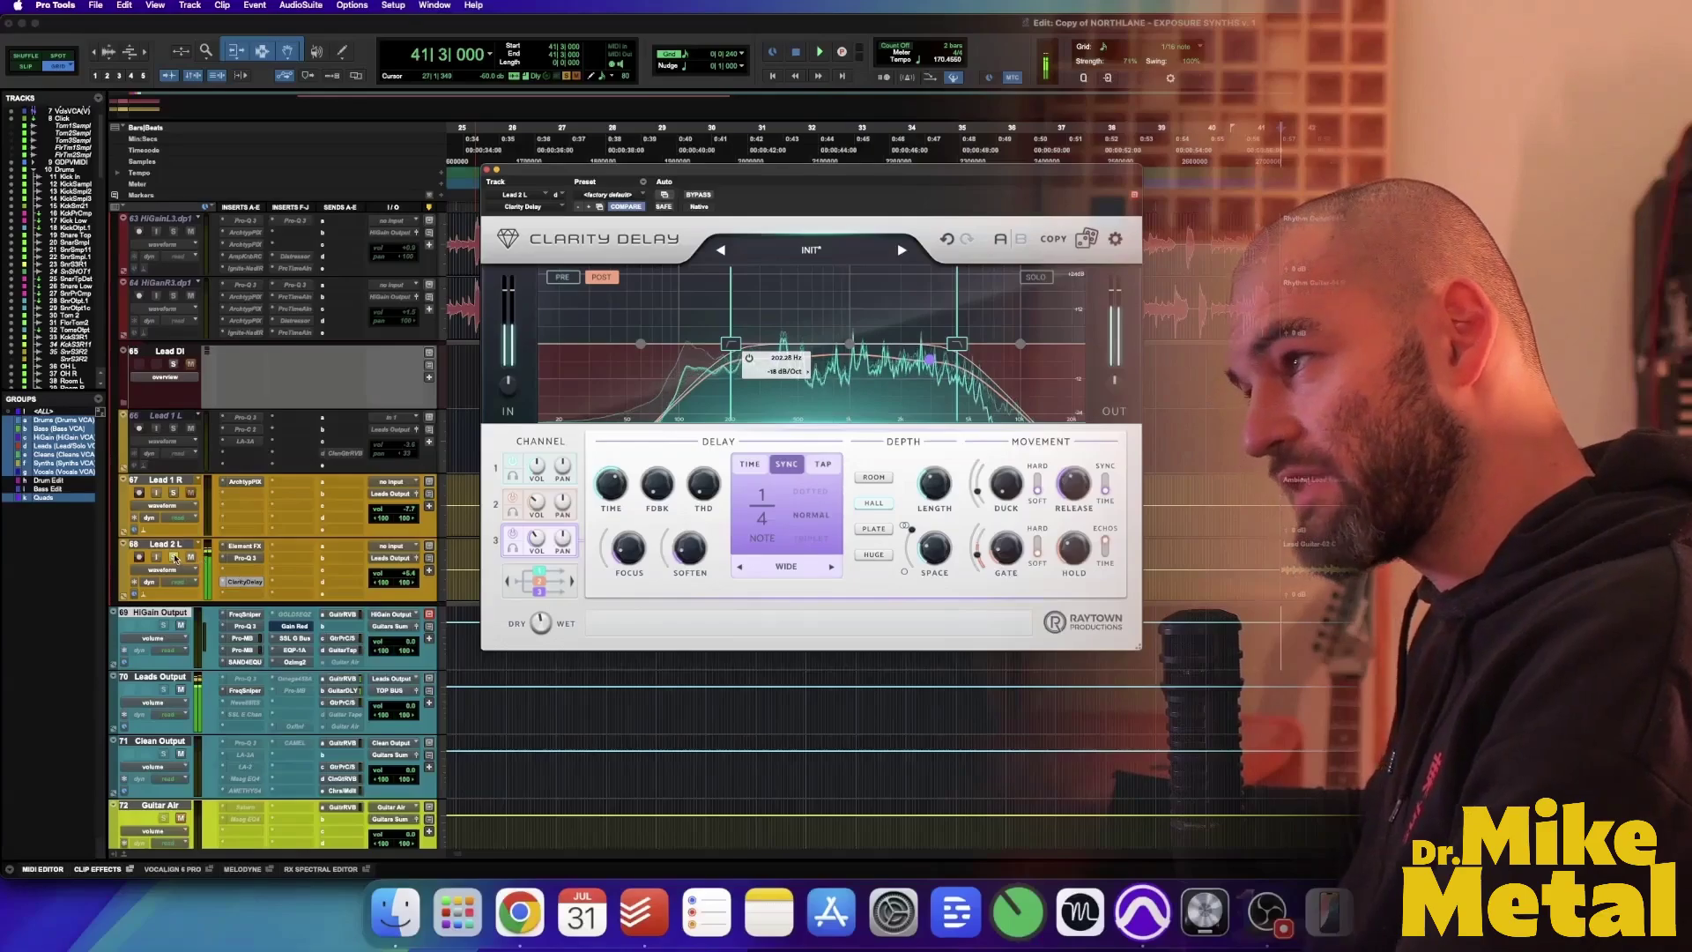
key(space)
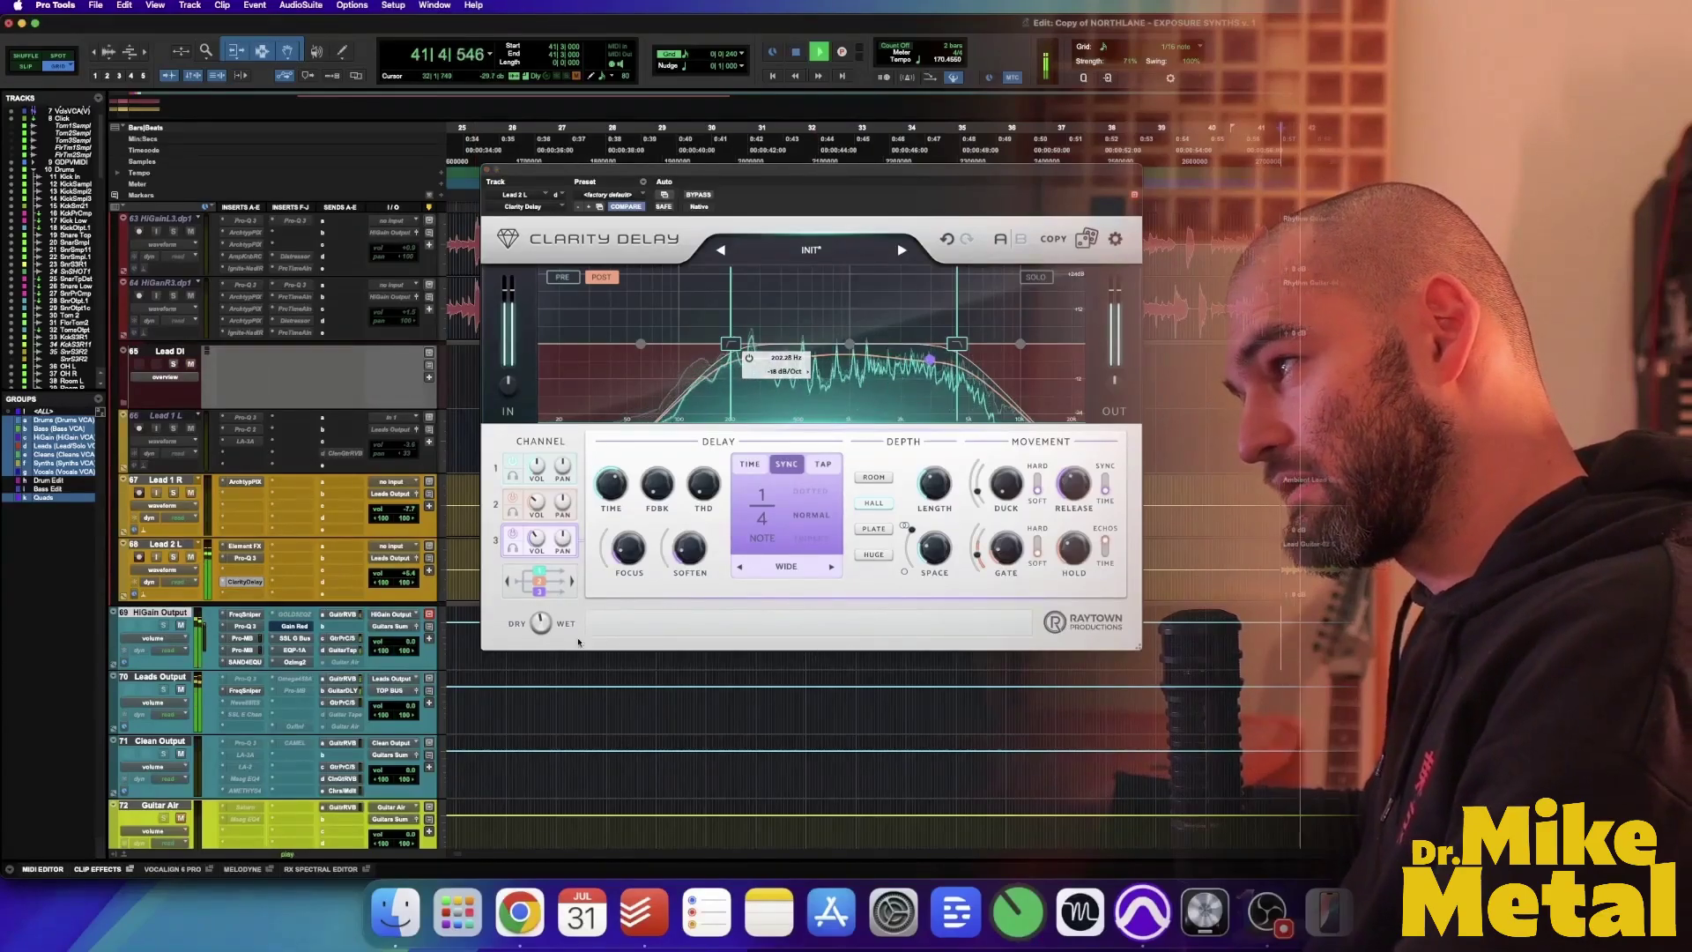
Adjust the global dry/wet mix of the Lead 2 L delay to 30% during playback, comparing it with the bypassed sound
drag(534, 622, 536, 622)
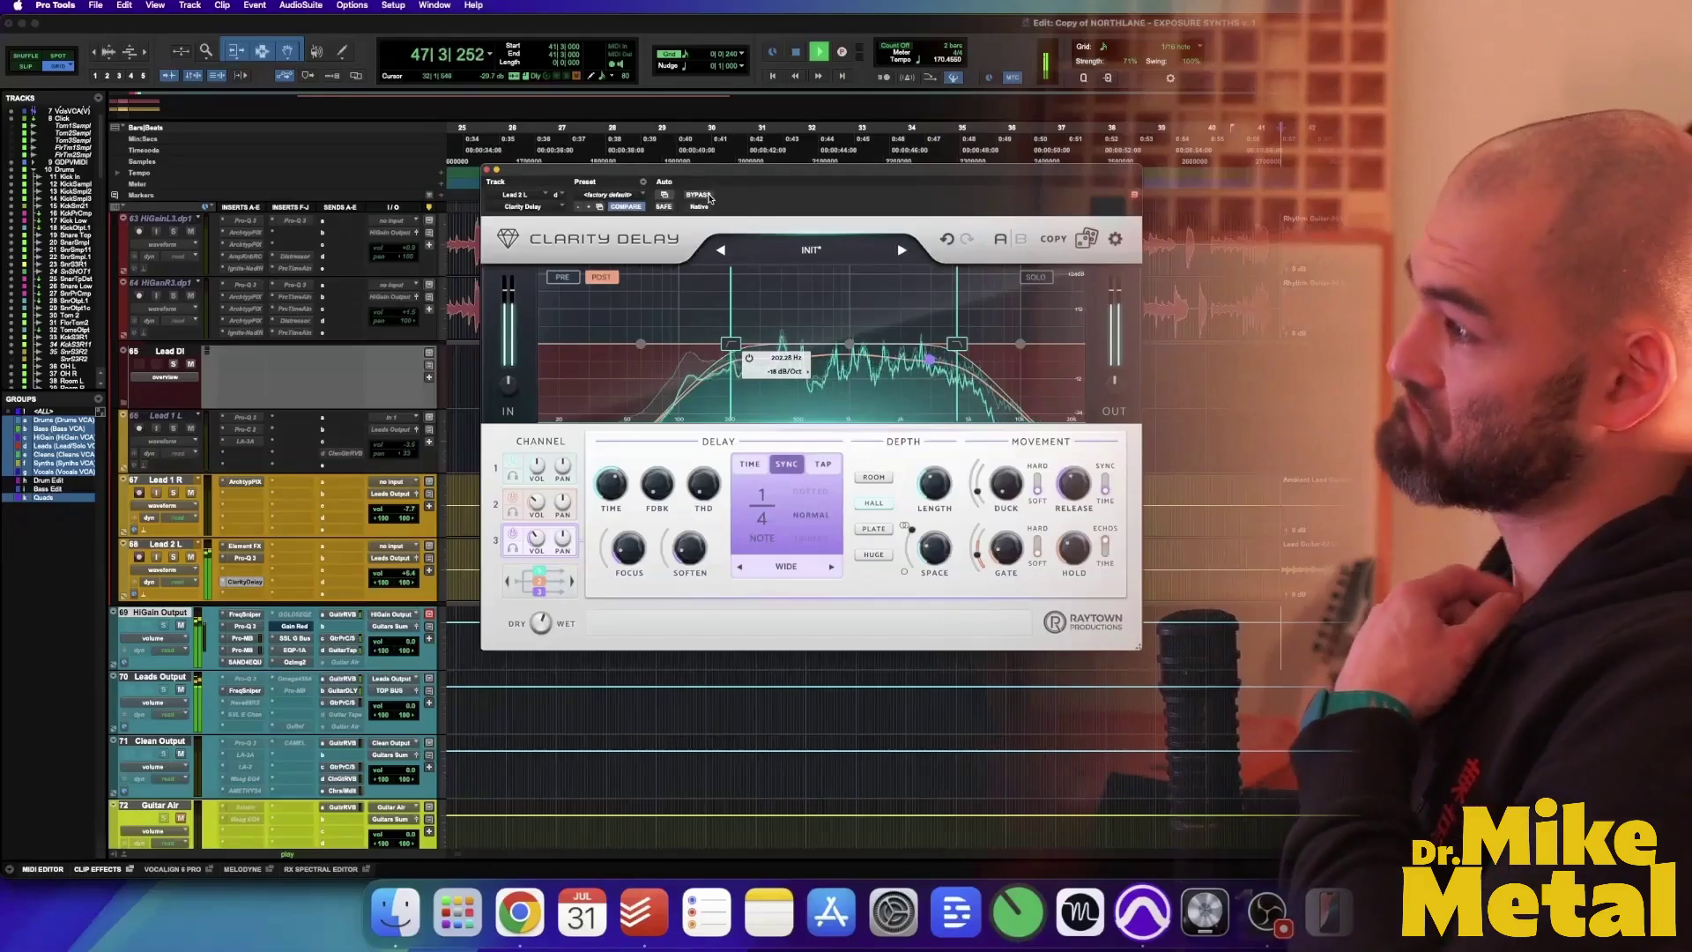
click(699, 195)
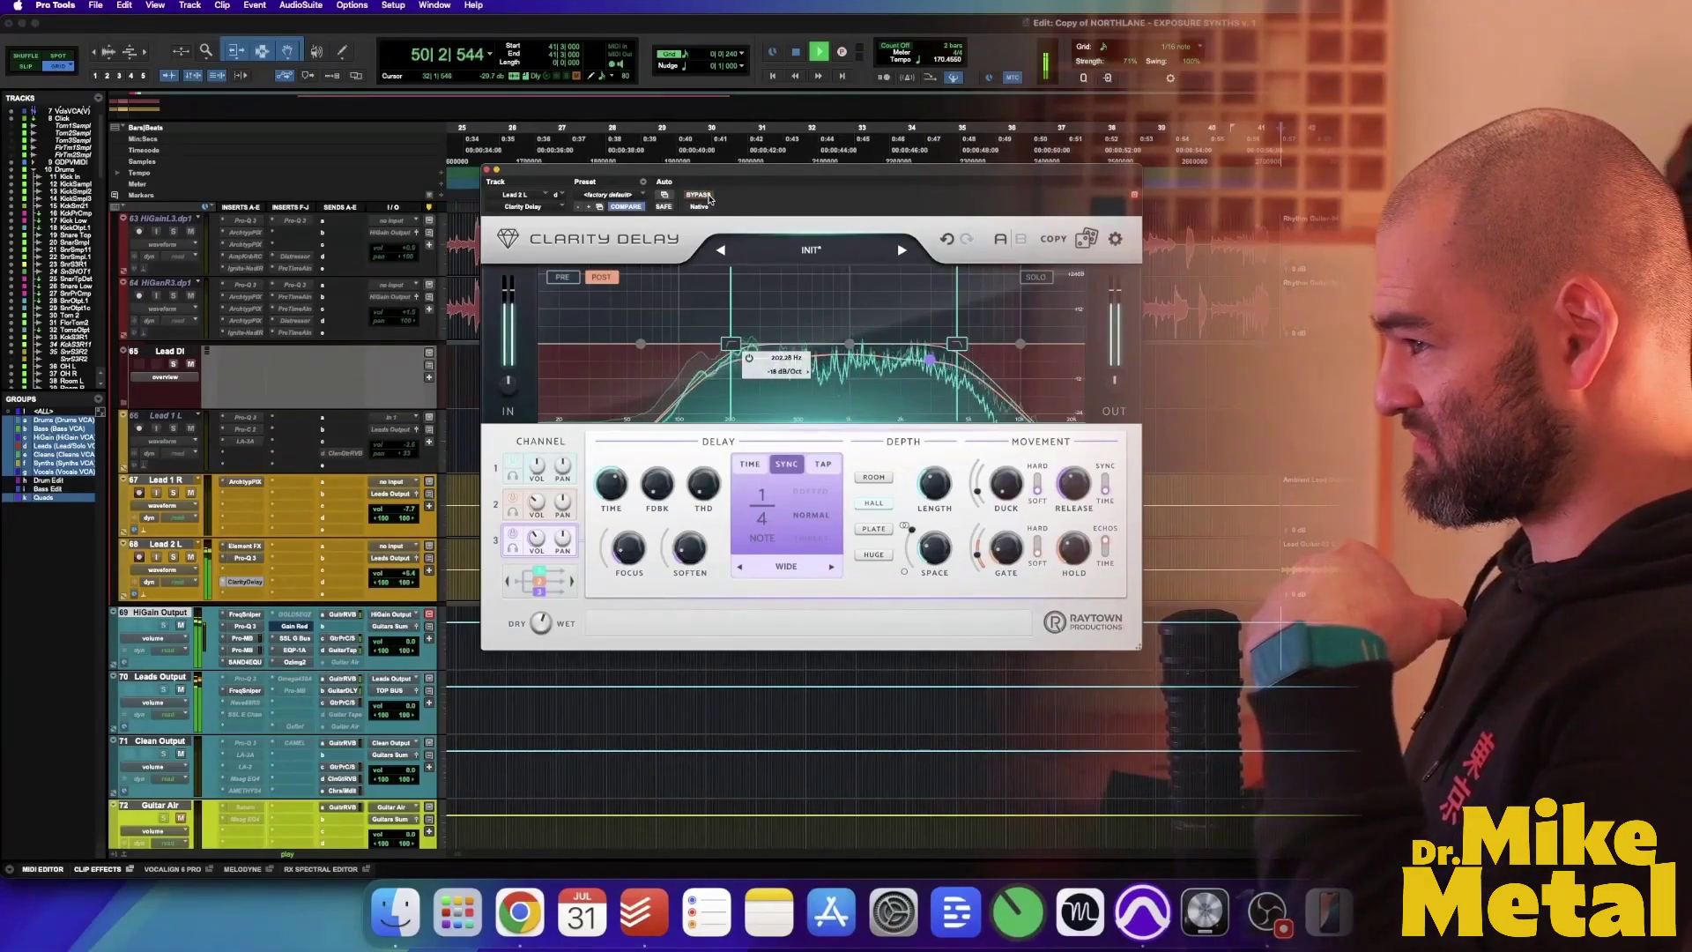
click(254, 583)
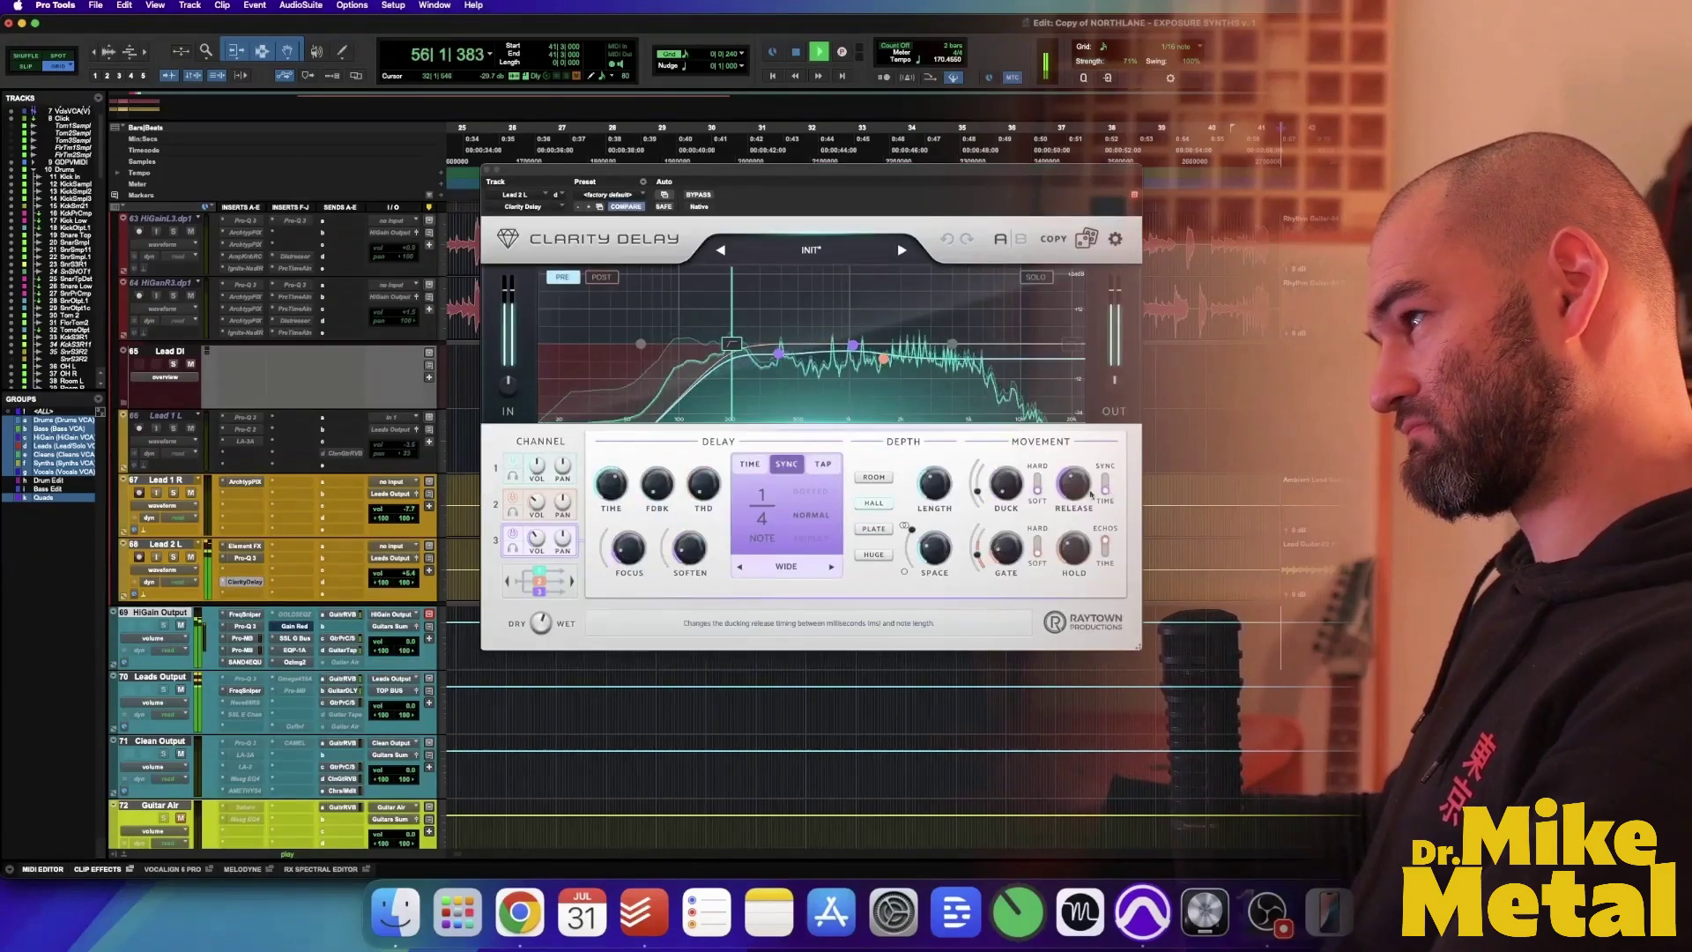
mouse_move(536, 641)
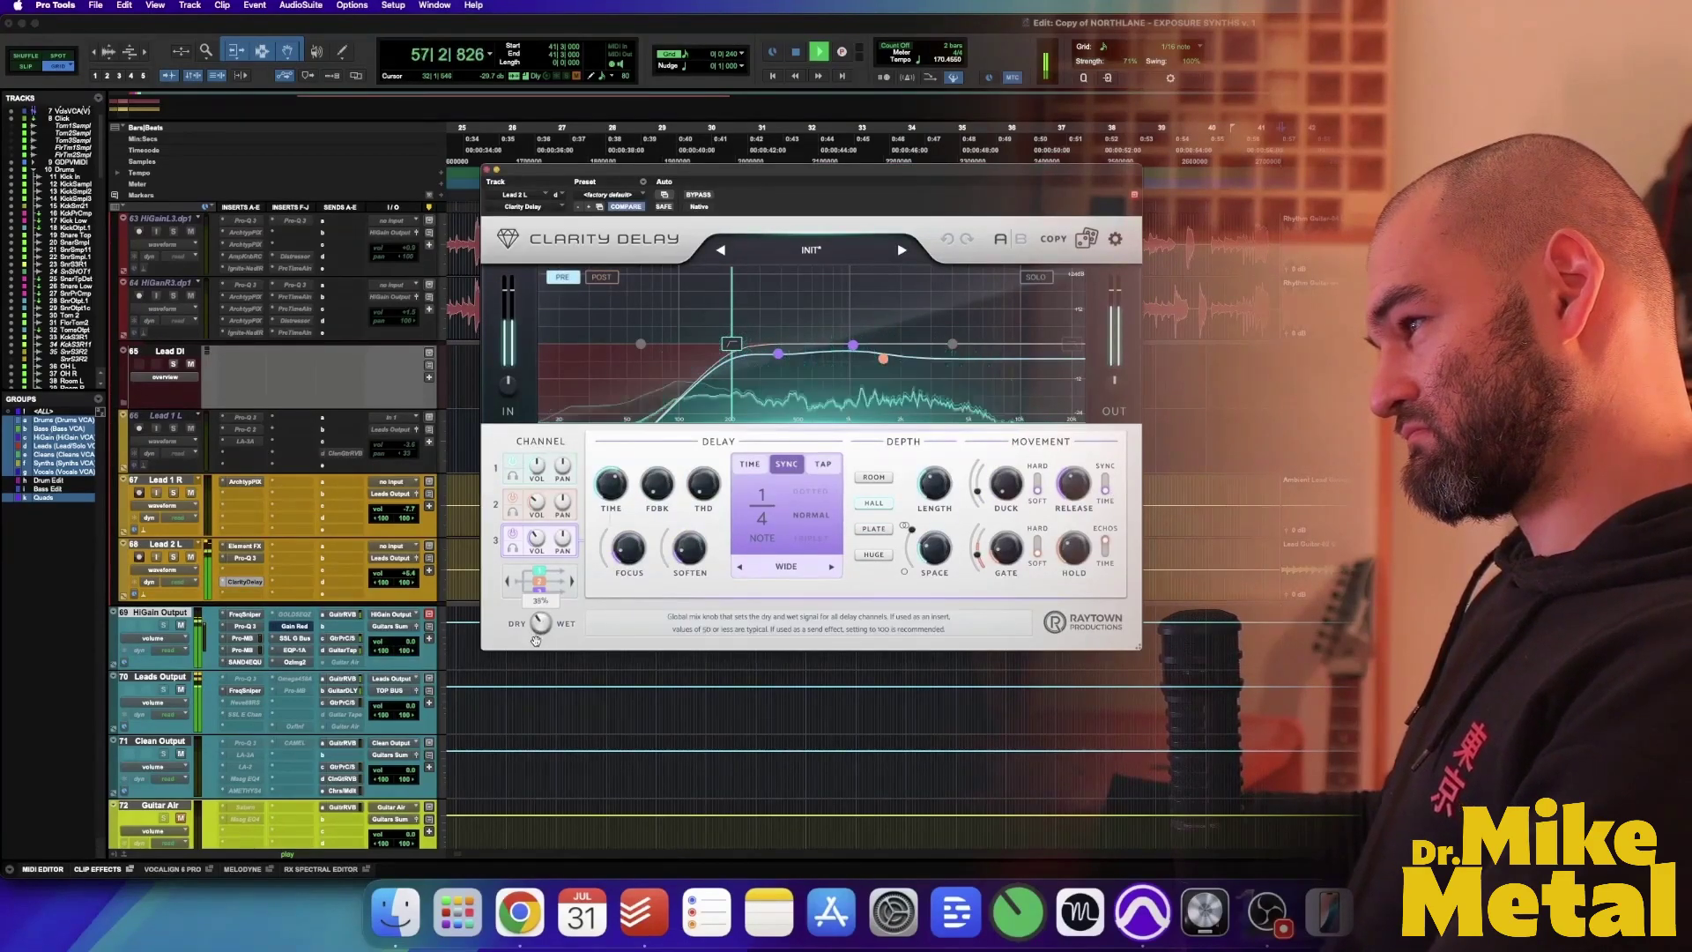
scroll(274, 529, up, 3)
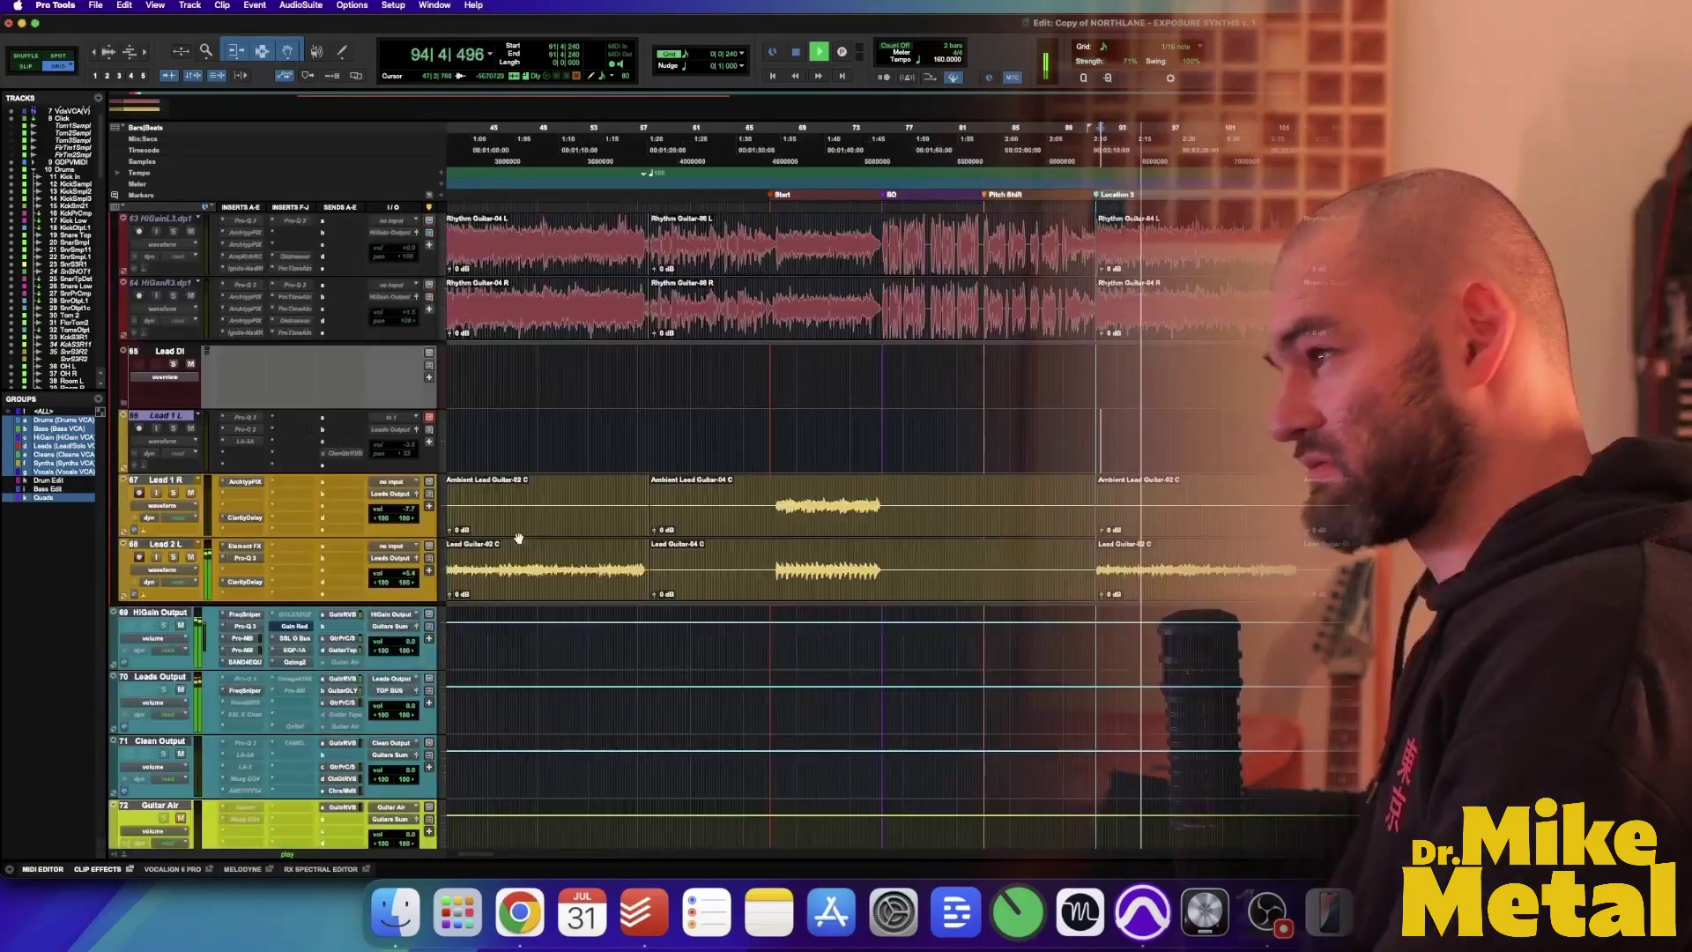
Stop playback and open the Clarity Delay insert on the Lead 2 L track
key(space)
click(245, 582)
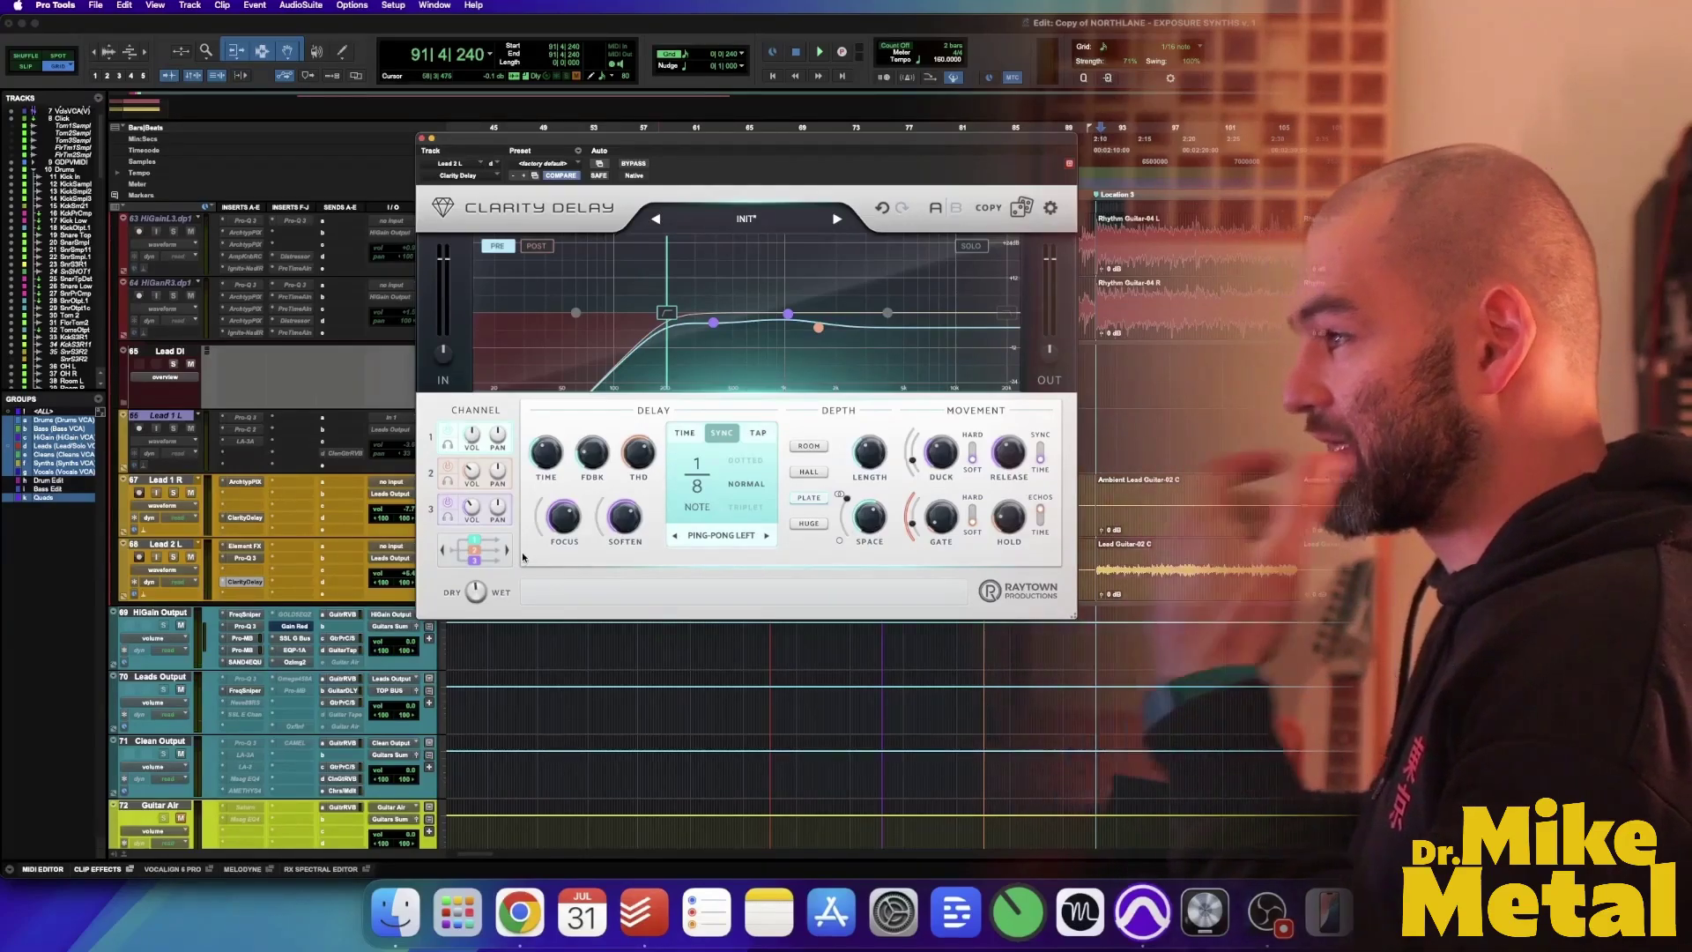
mouse_move(569, 522)
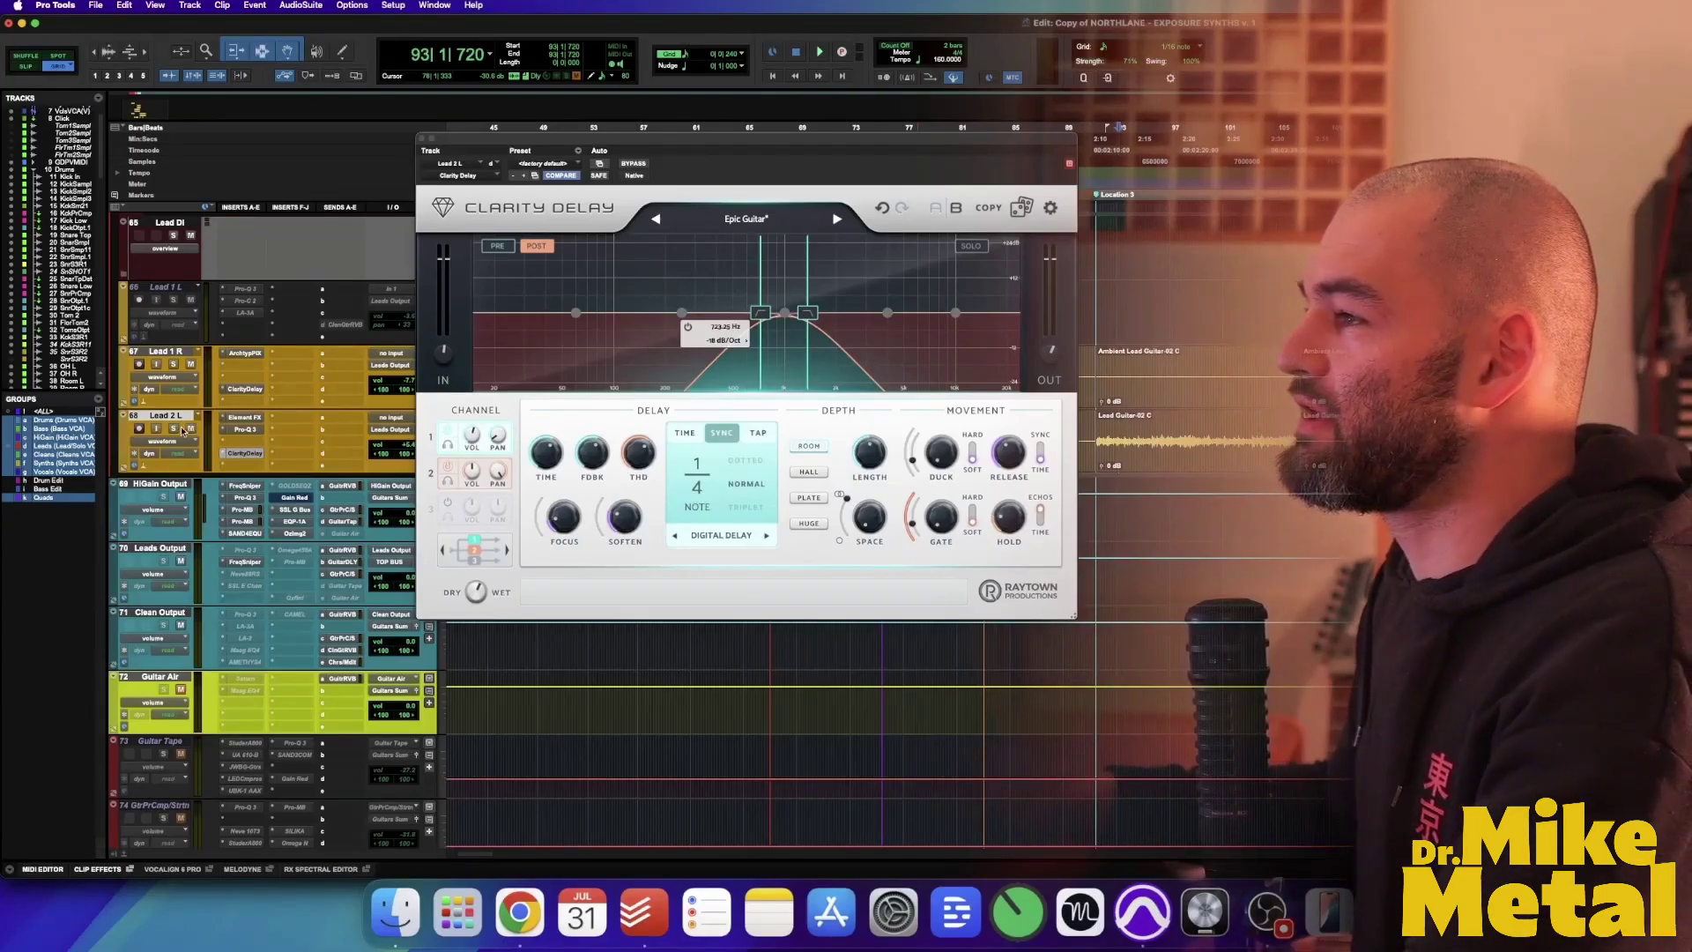
Play the lead section near Location 5 and review the settings of delay channels 1 and 2 in the Epic Guitar preset
click(1098, 517)
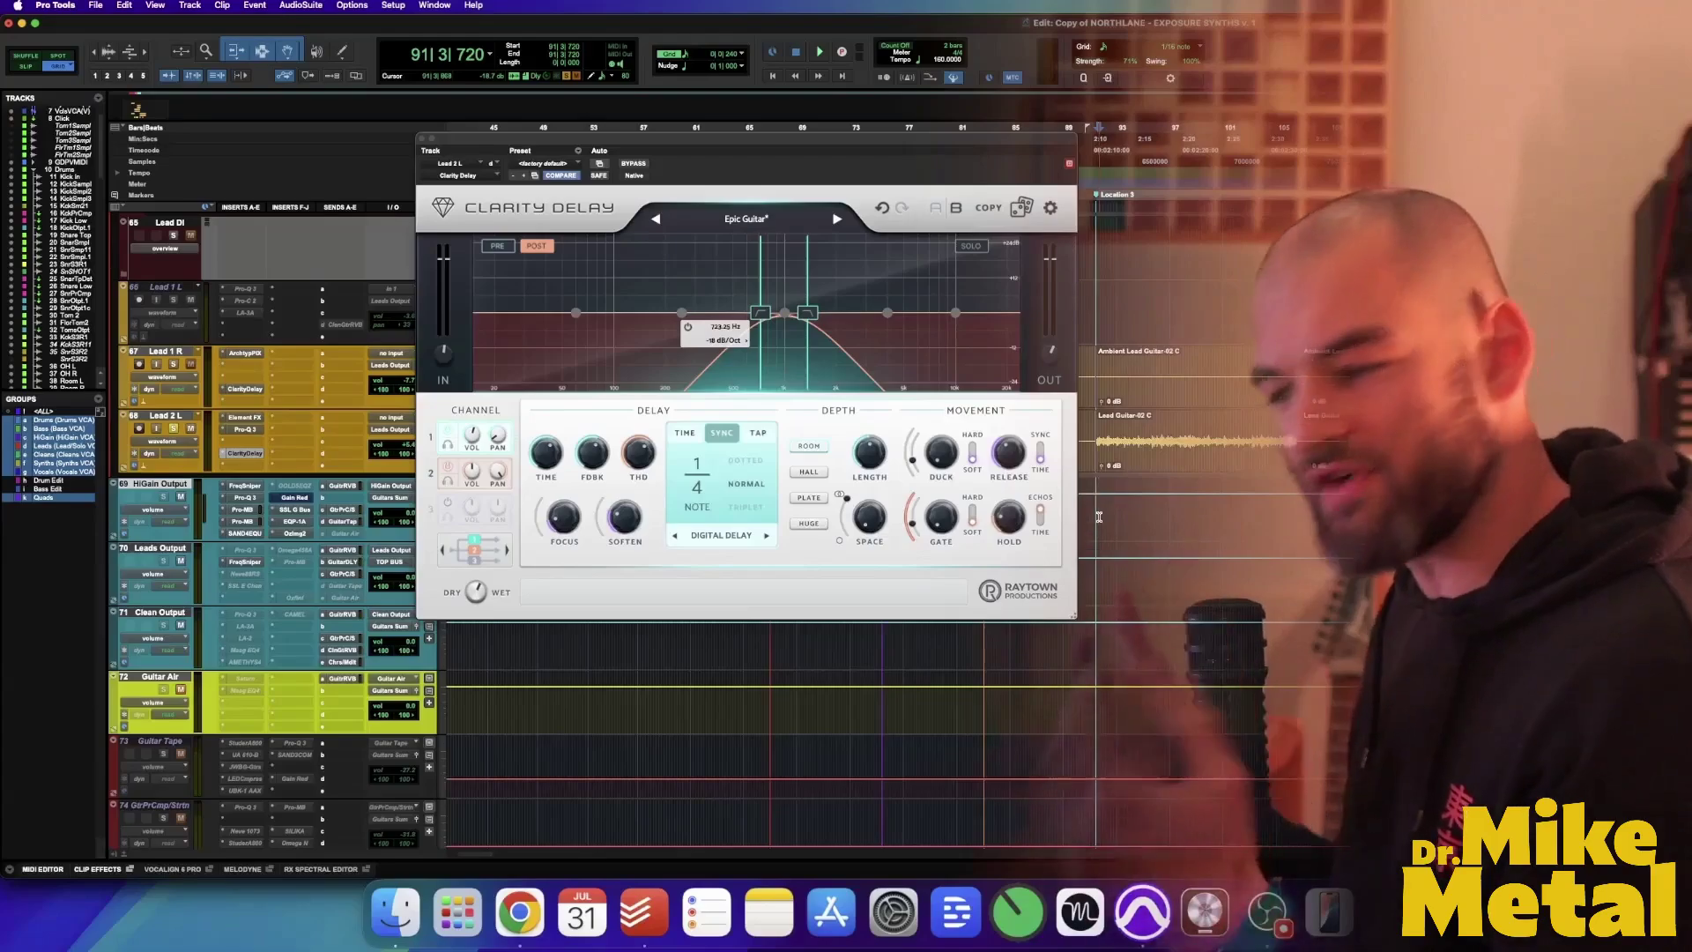
key(space)
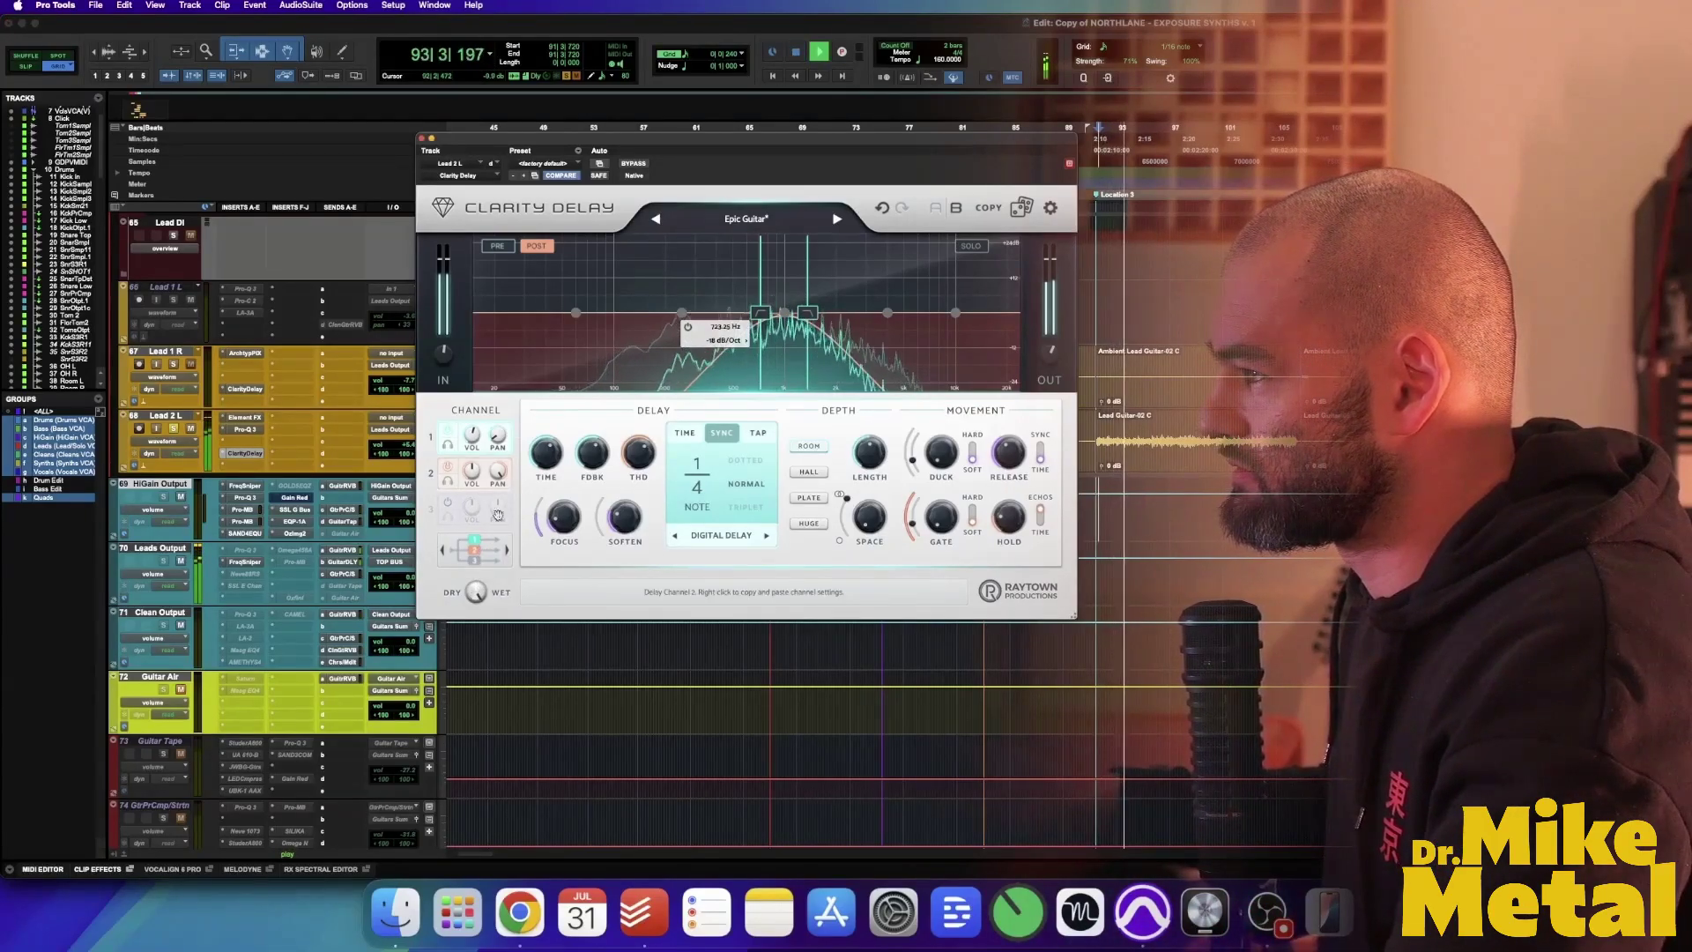
mouse_move(477, 594)
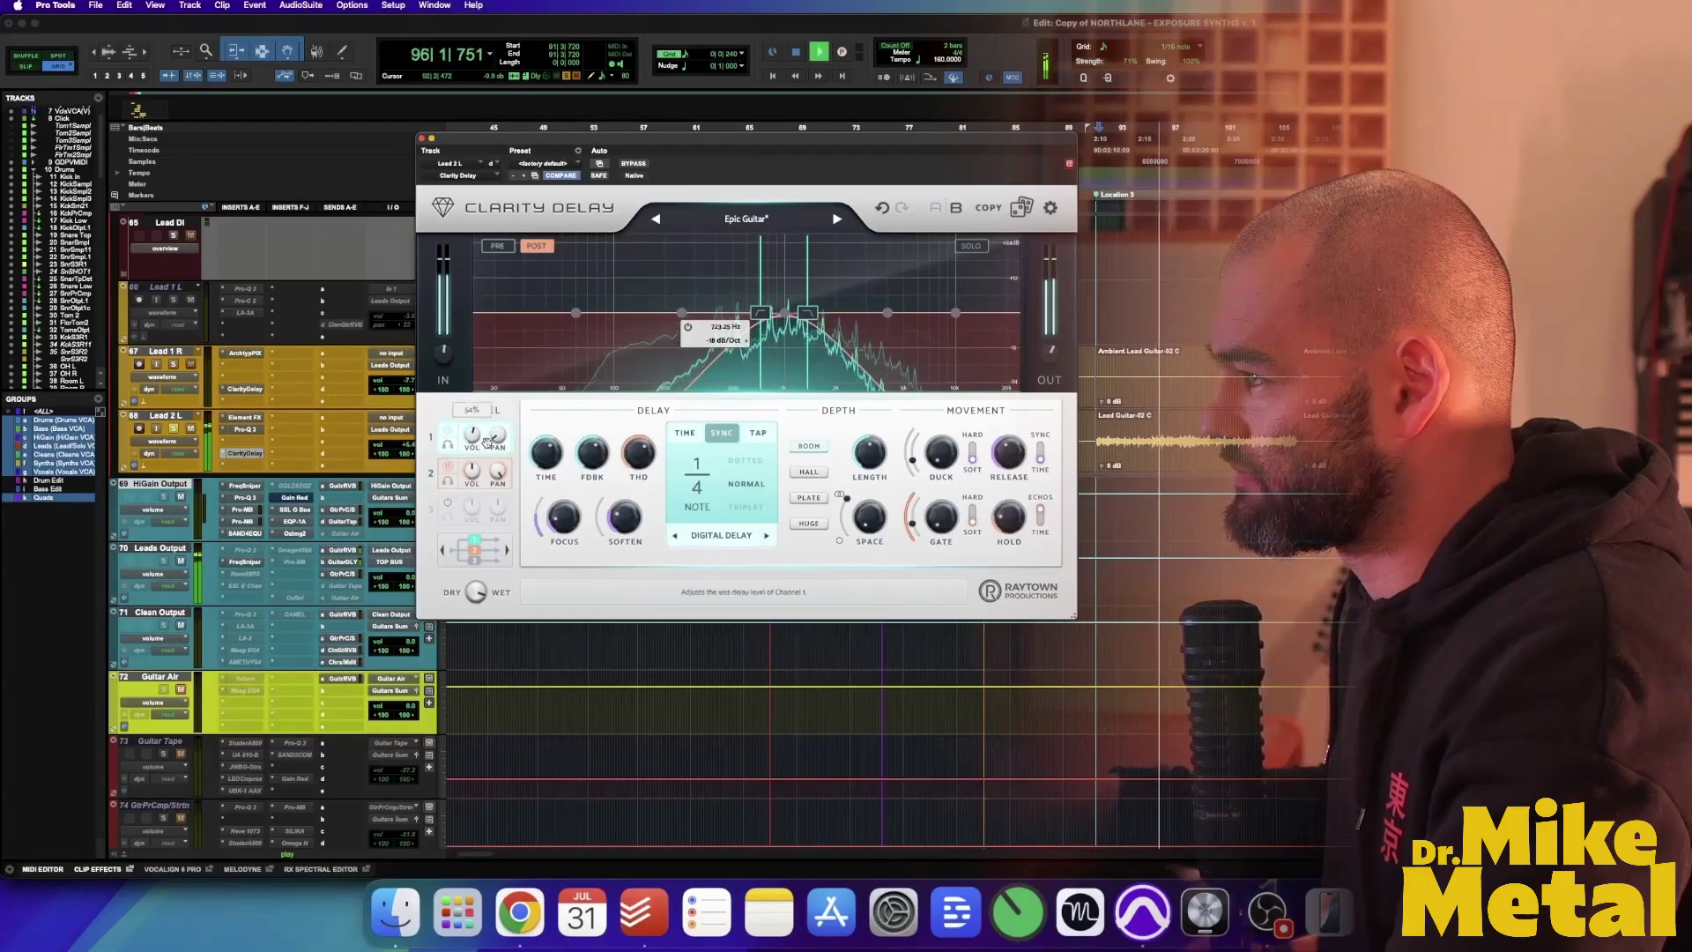
click(432, 482)
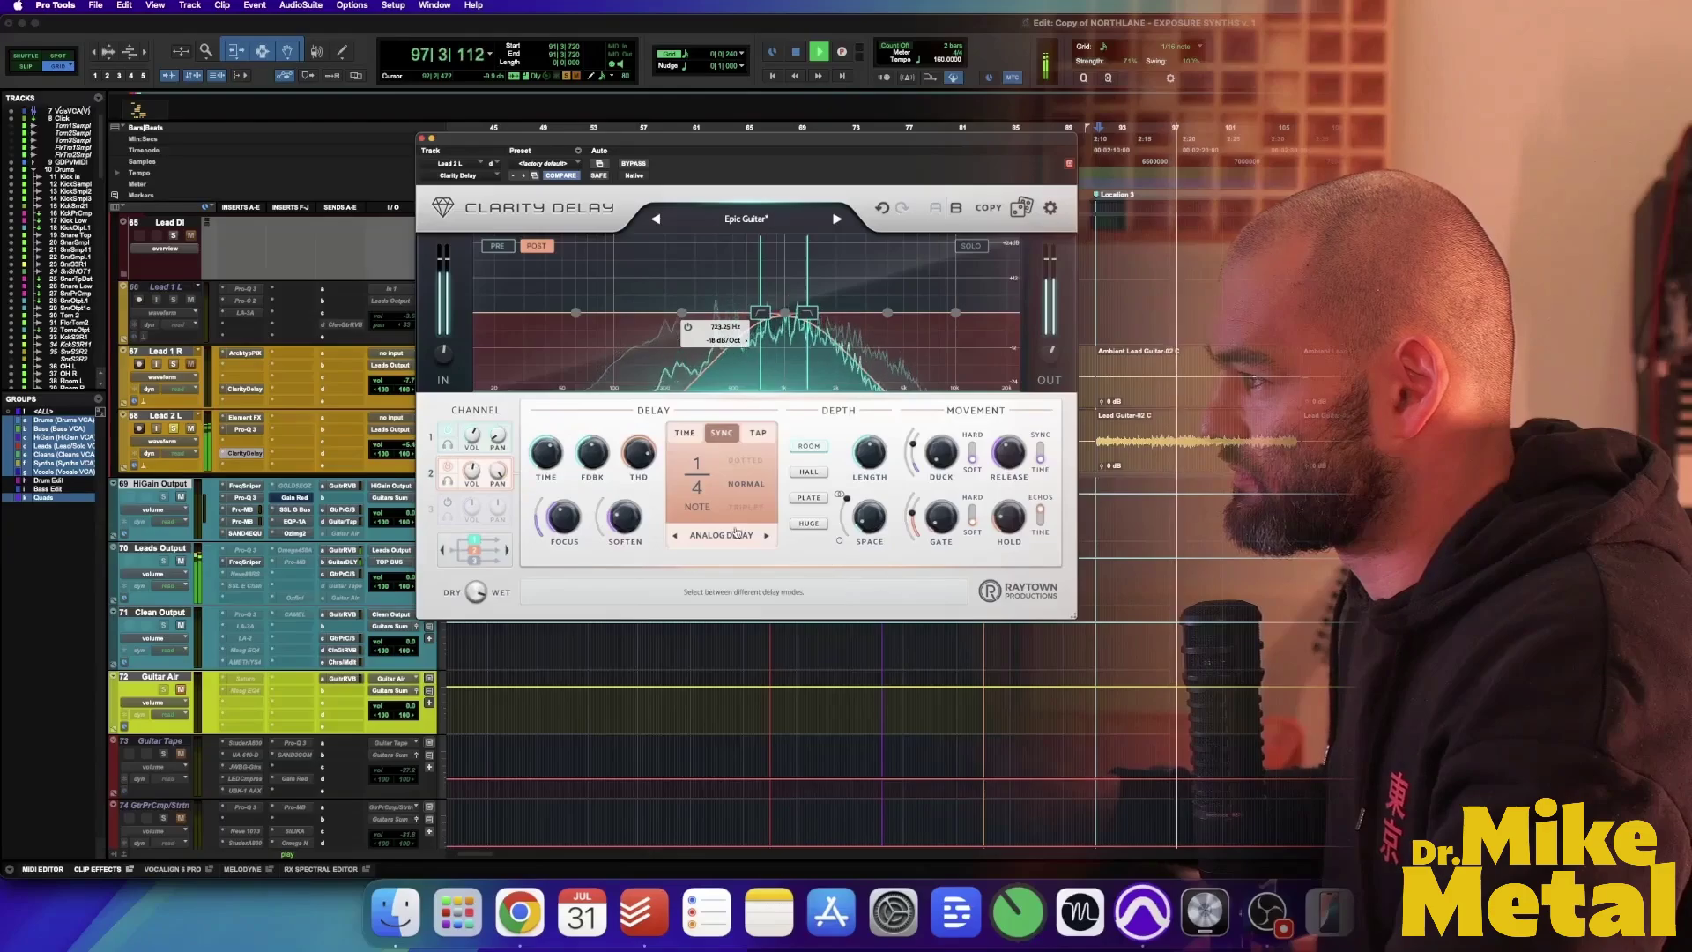
click(429, 441)
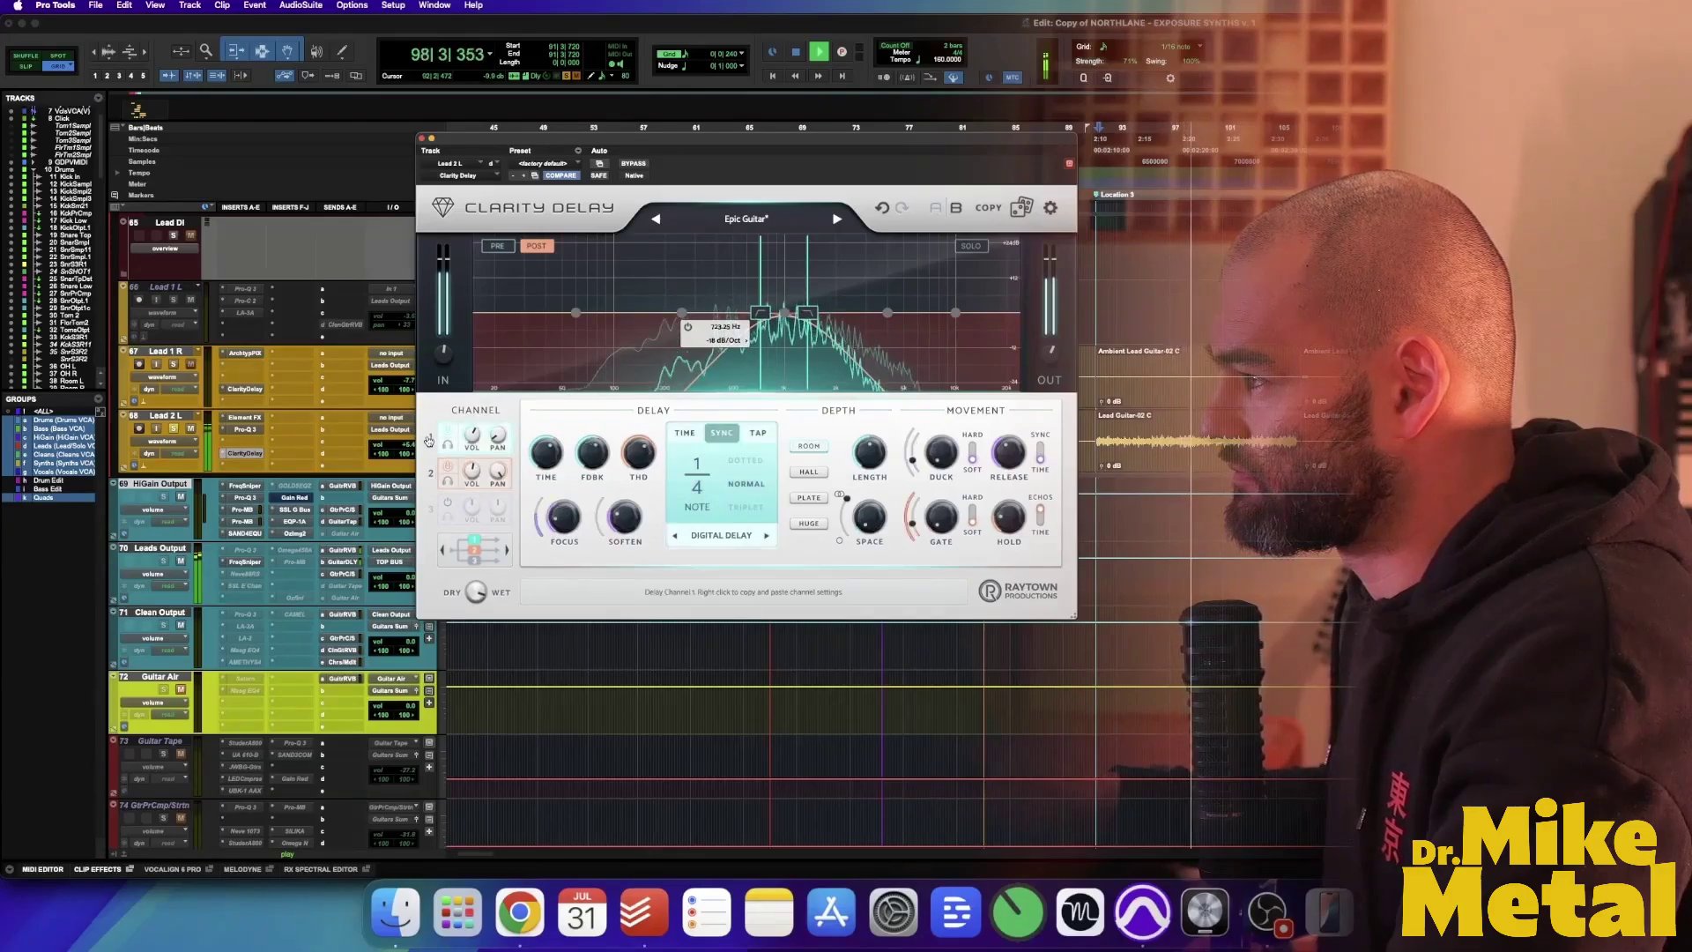
click(429, 481)
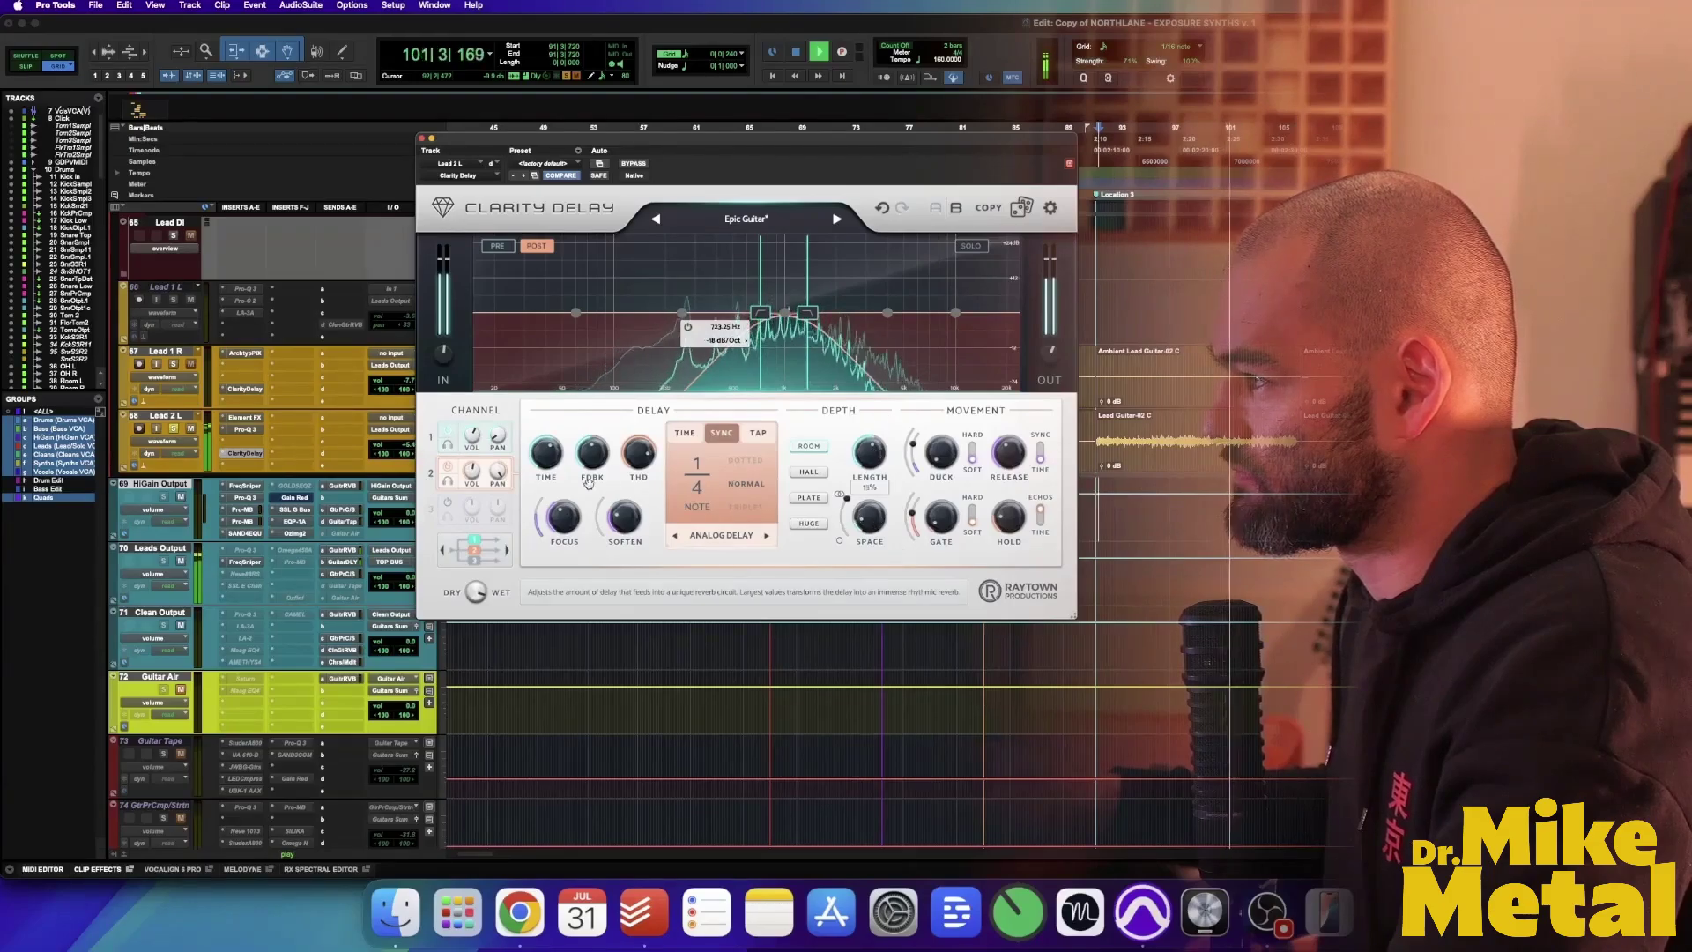
click(430, 440)
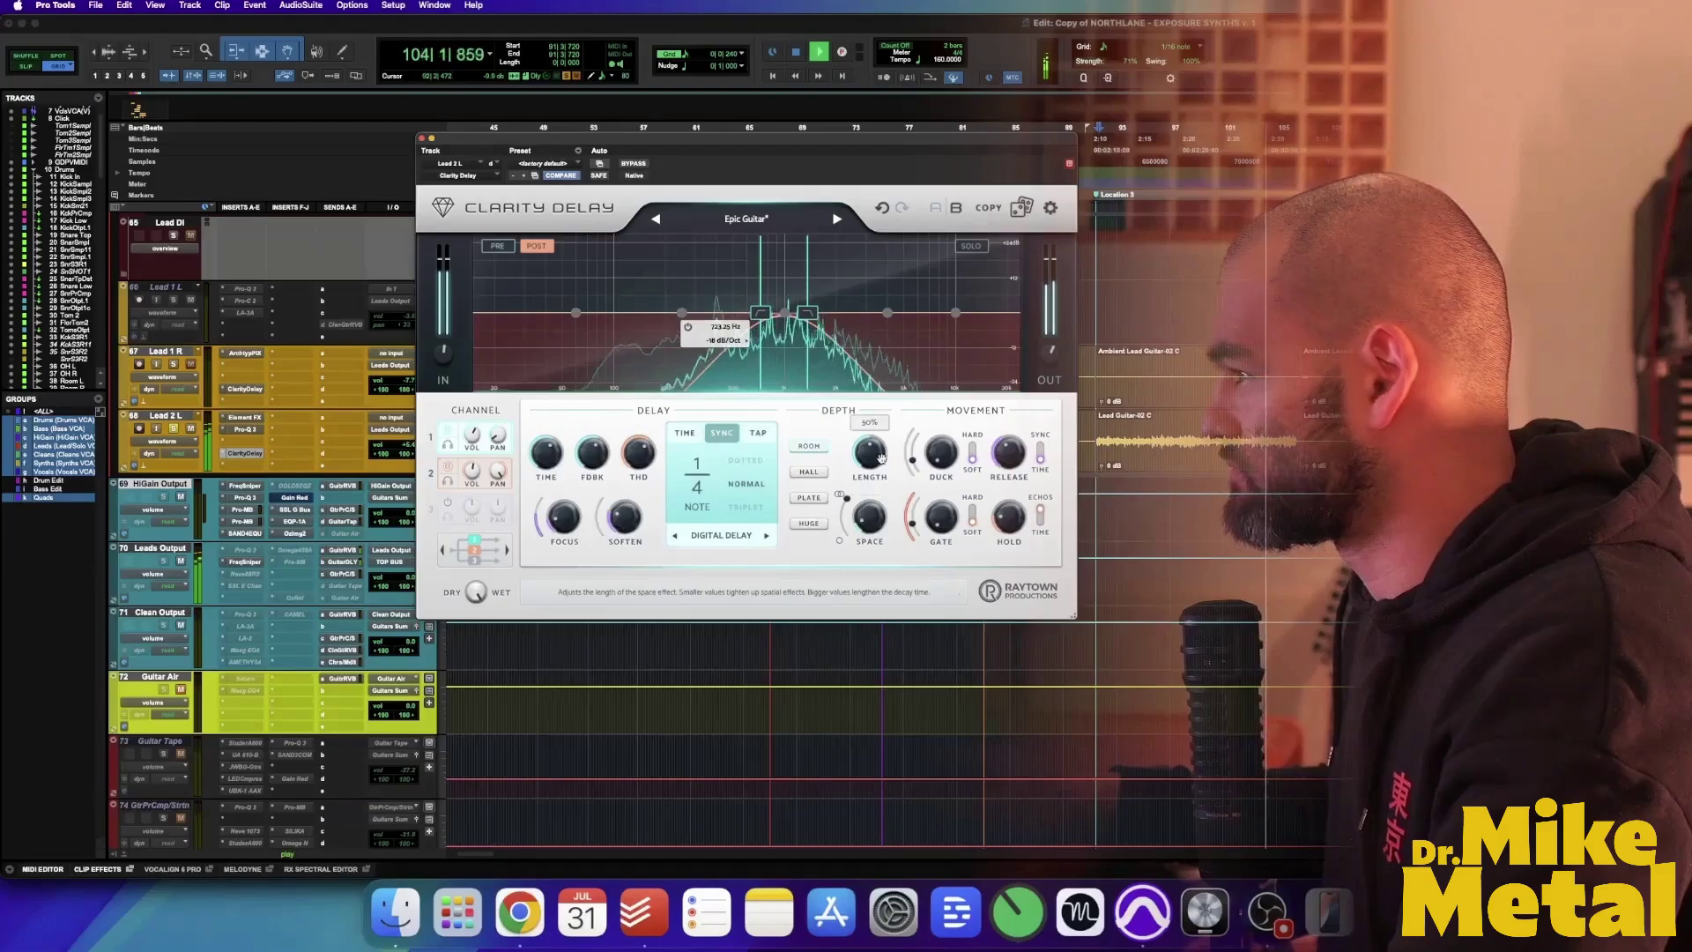
key(space)
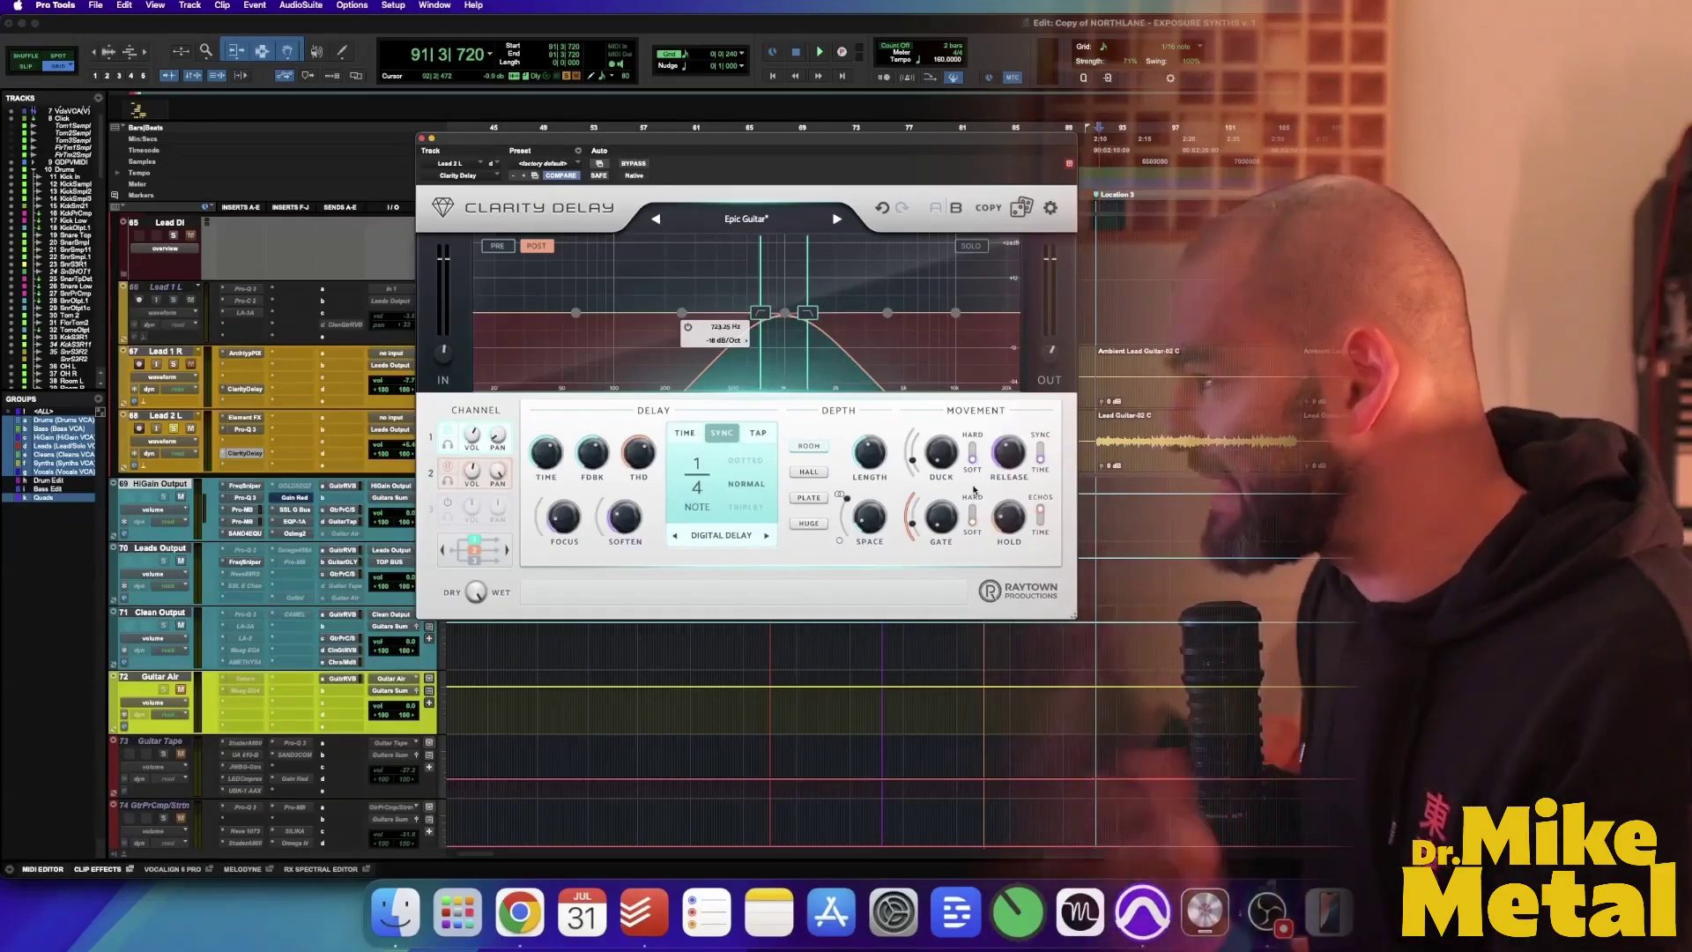
Replay the lead section and lower the global wet mix of the Epic Guitar delay on the Lead 2 L track
click(386, 455)
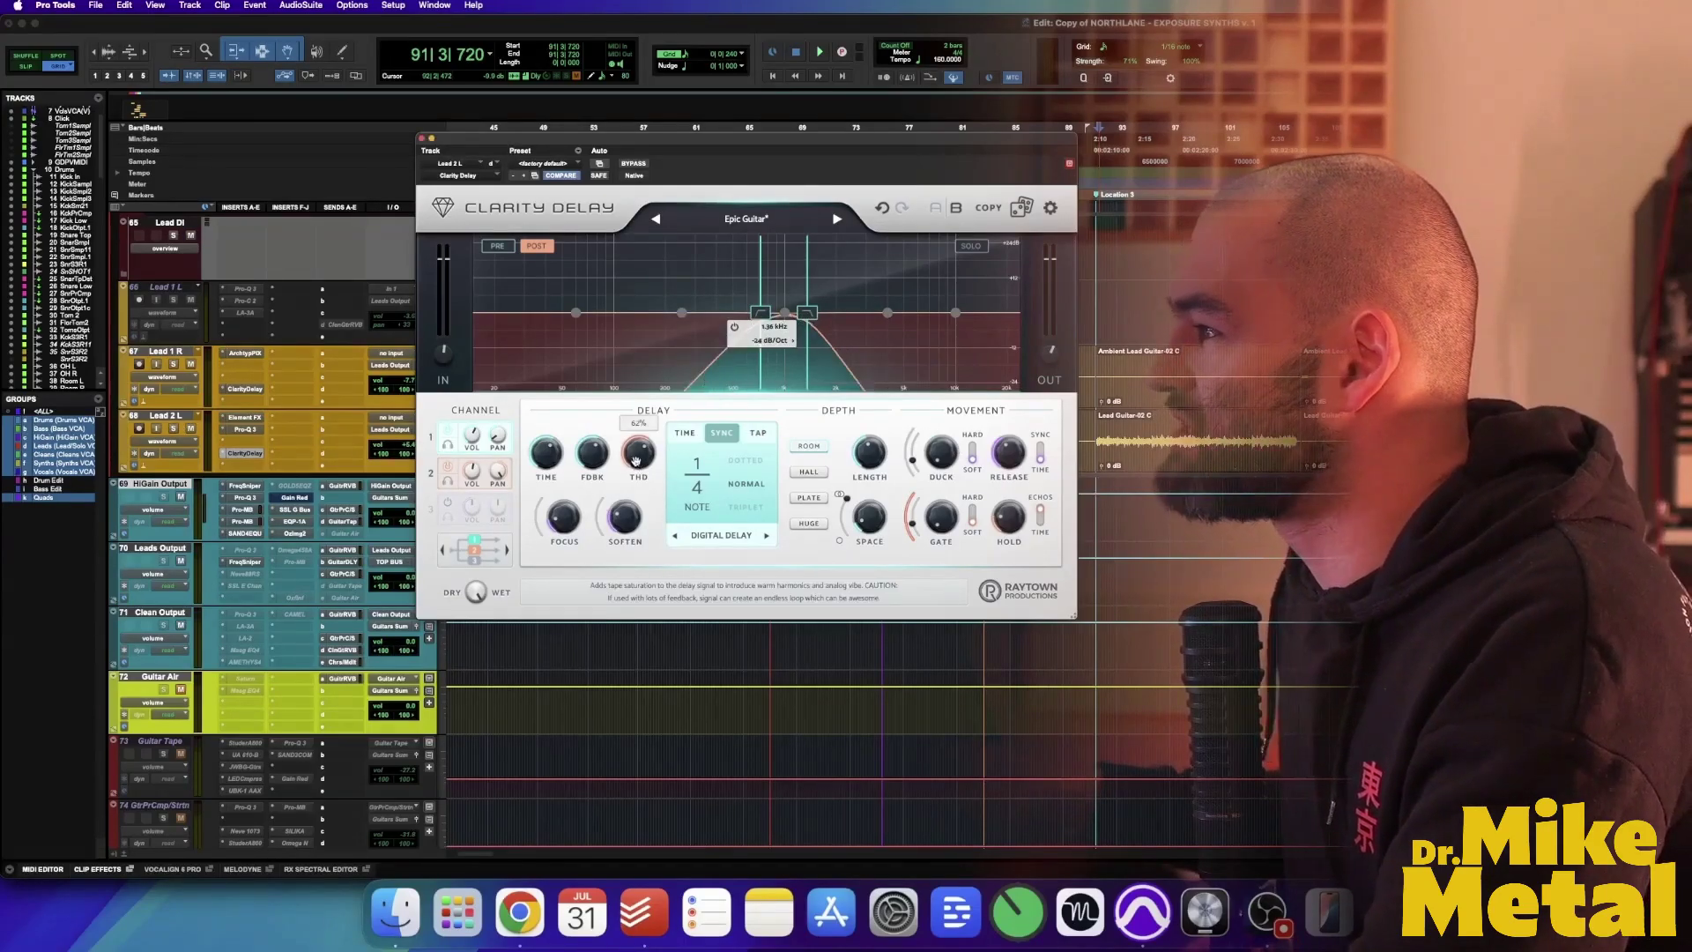
key(space)
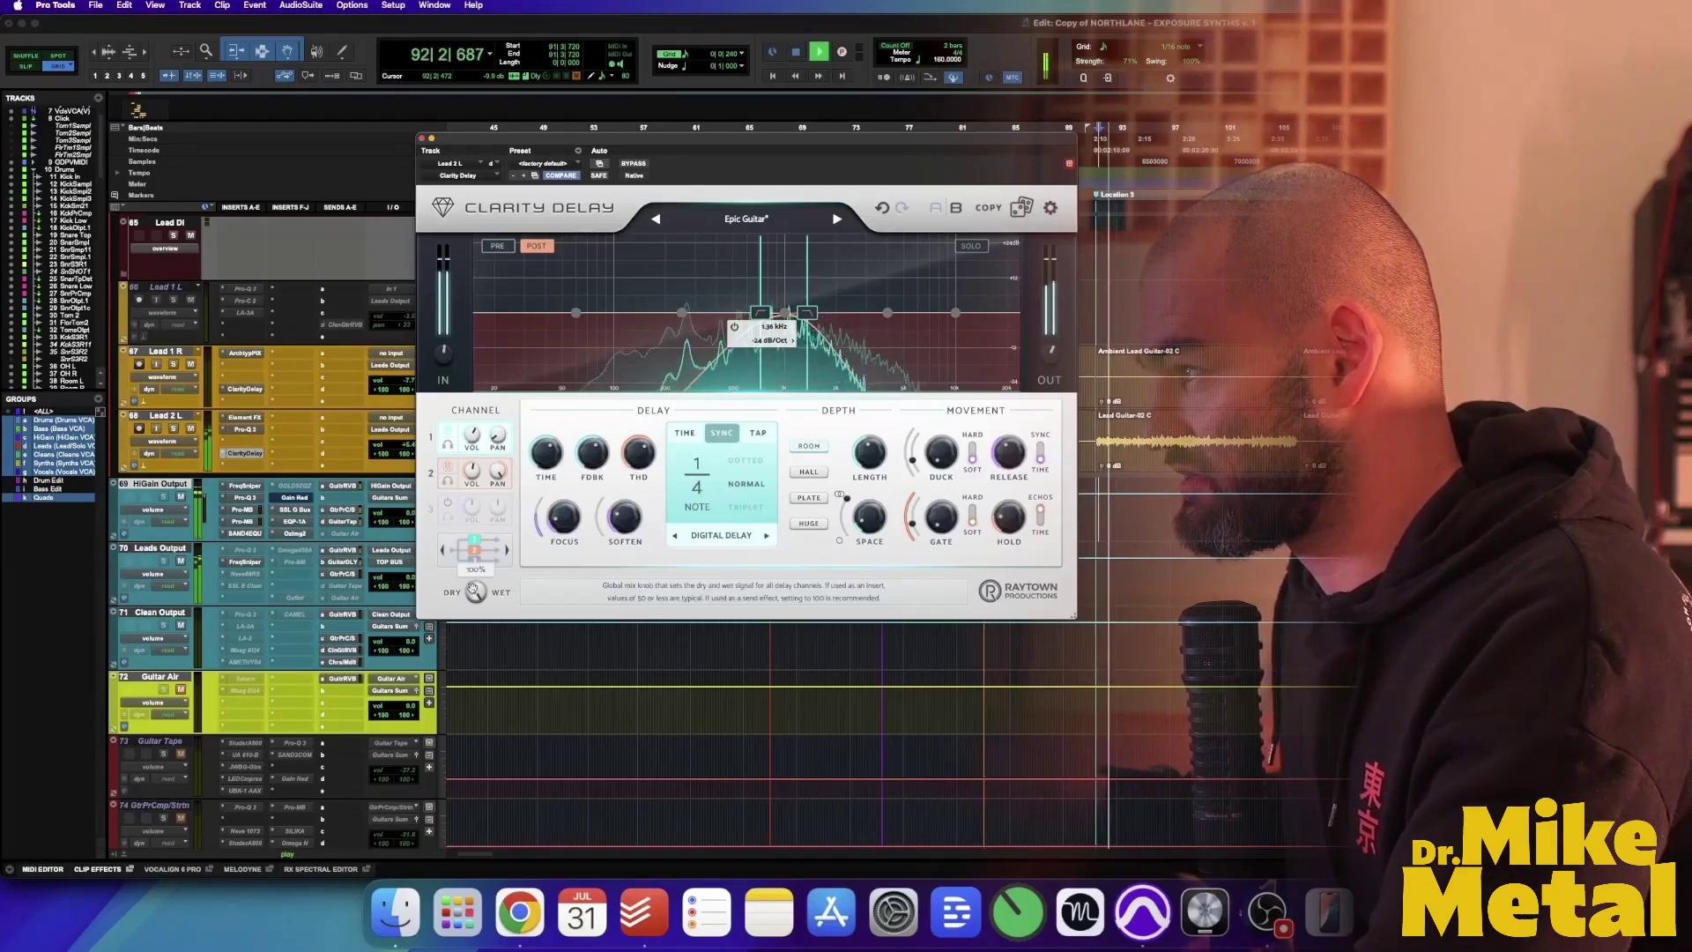
mouse_move(477, 604)
drag(478, 604, 478, 615)
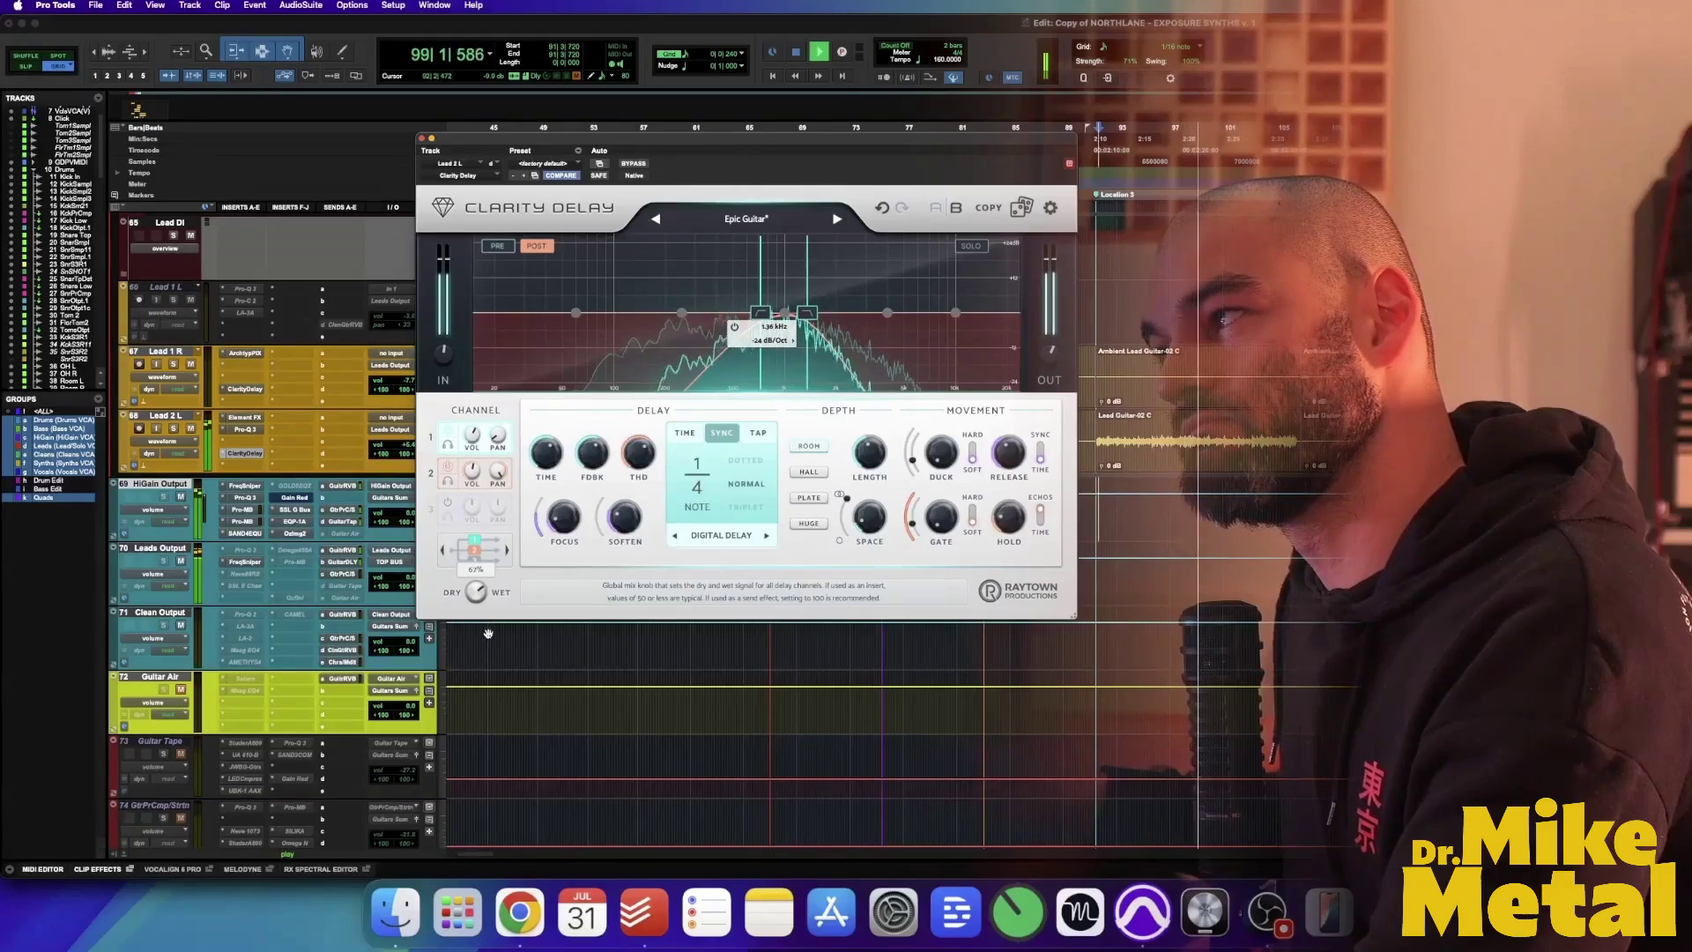
drag(476, 593, 474, 598)
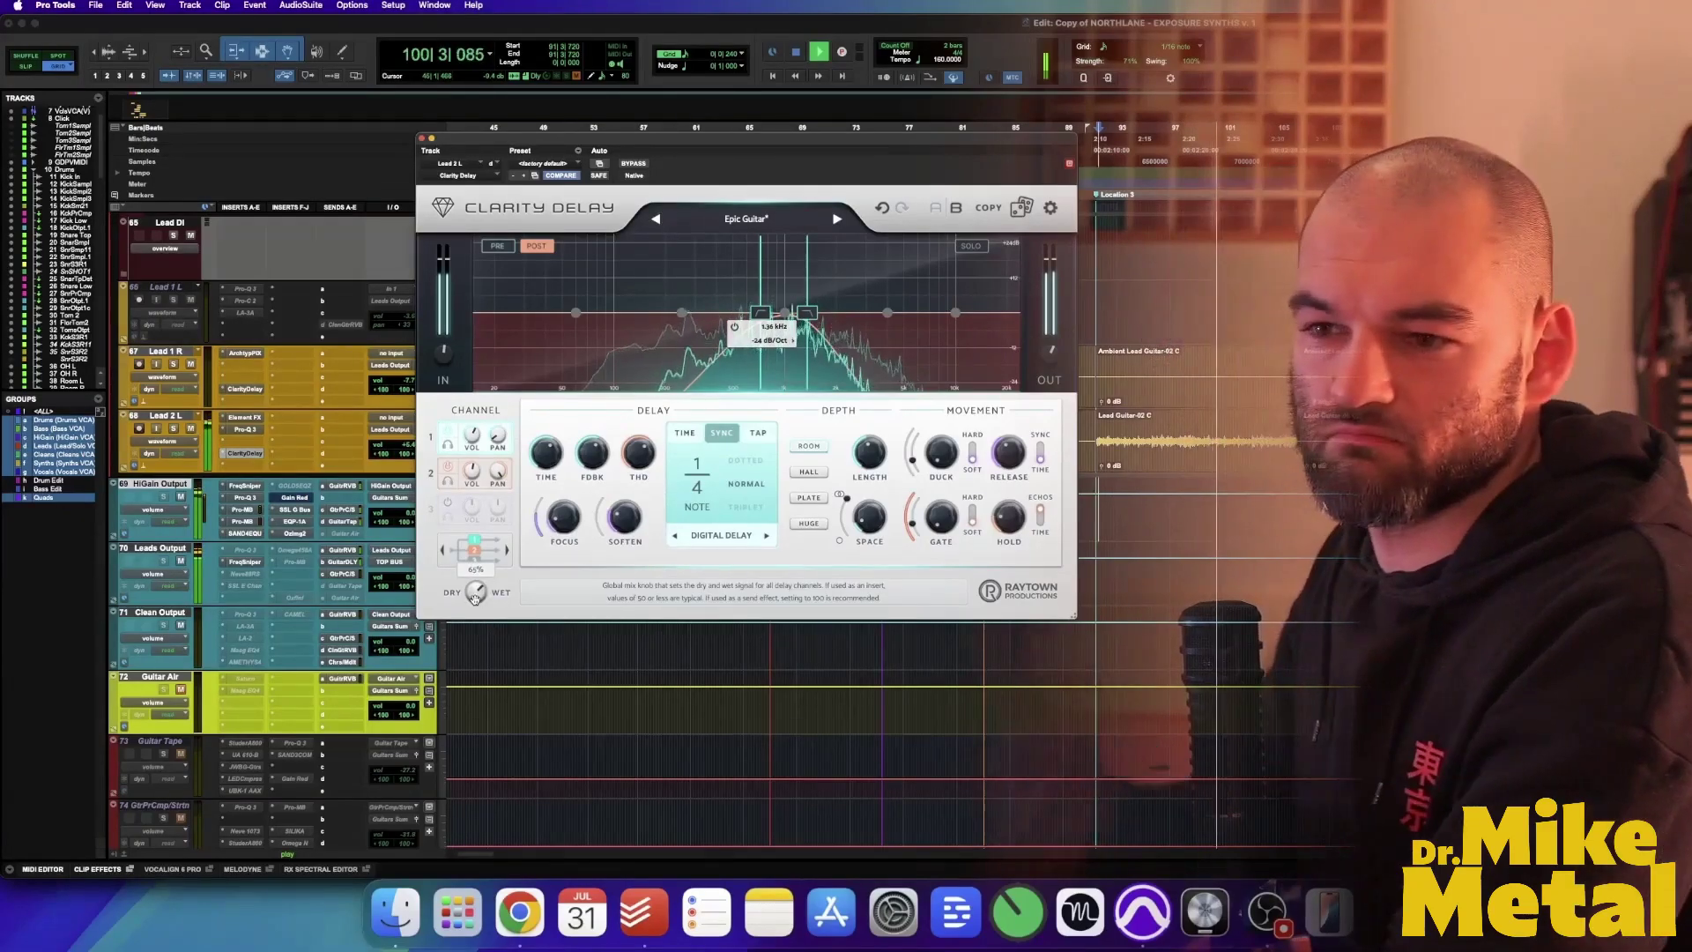
key(space)
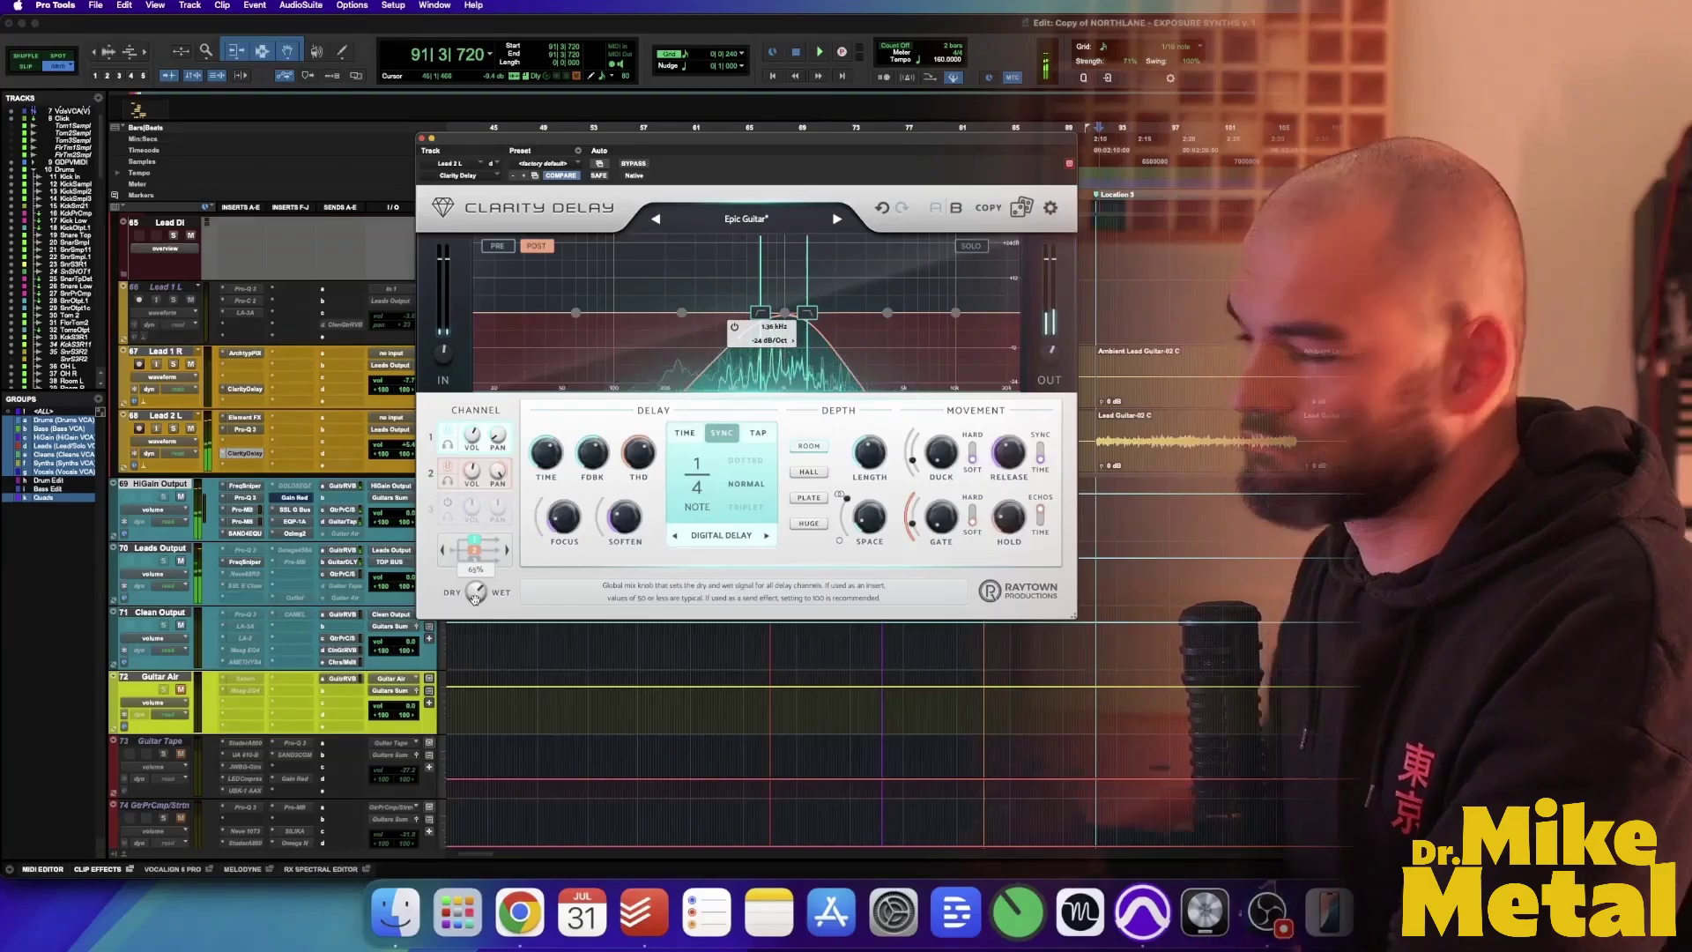
Close the plug-in and place the playback cursor near the Start marker in the synth tracks
key(super+w)
scroll(684, 716, down, 15)
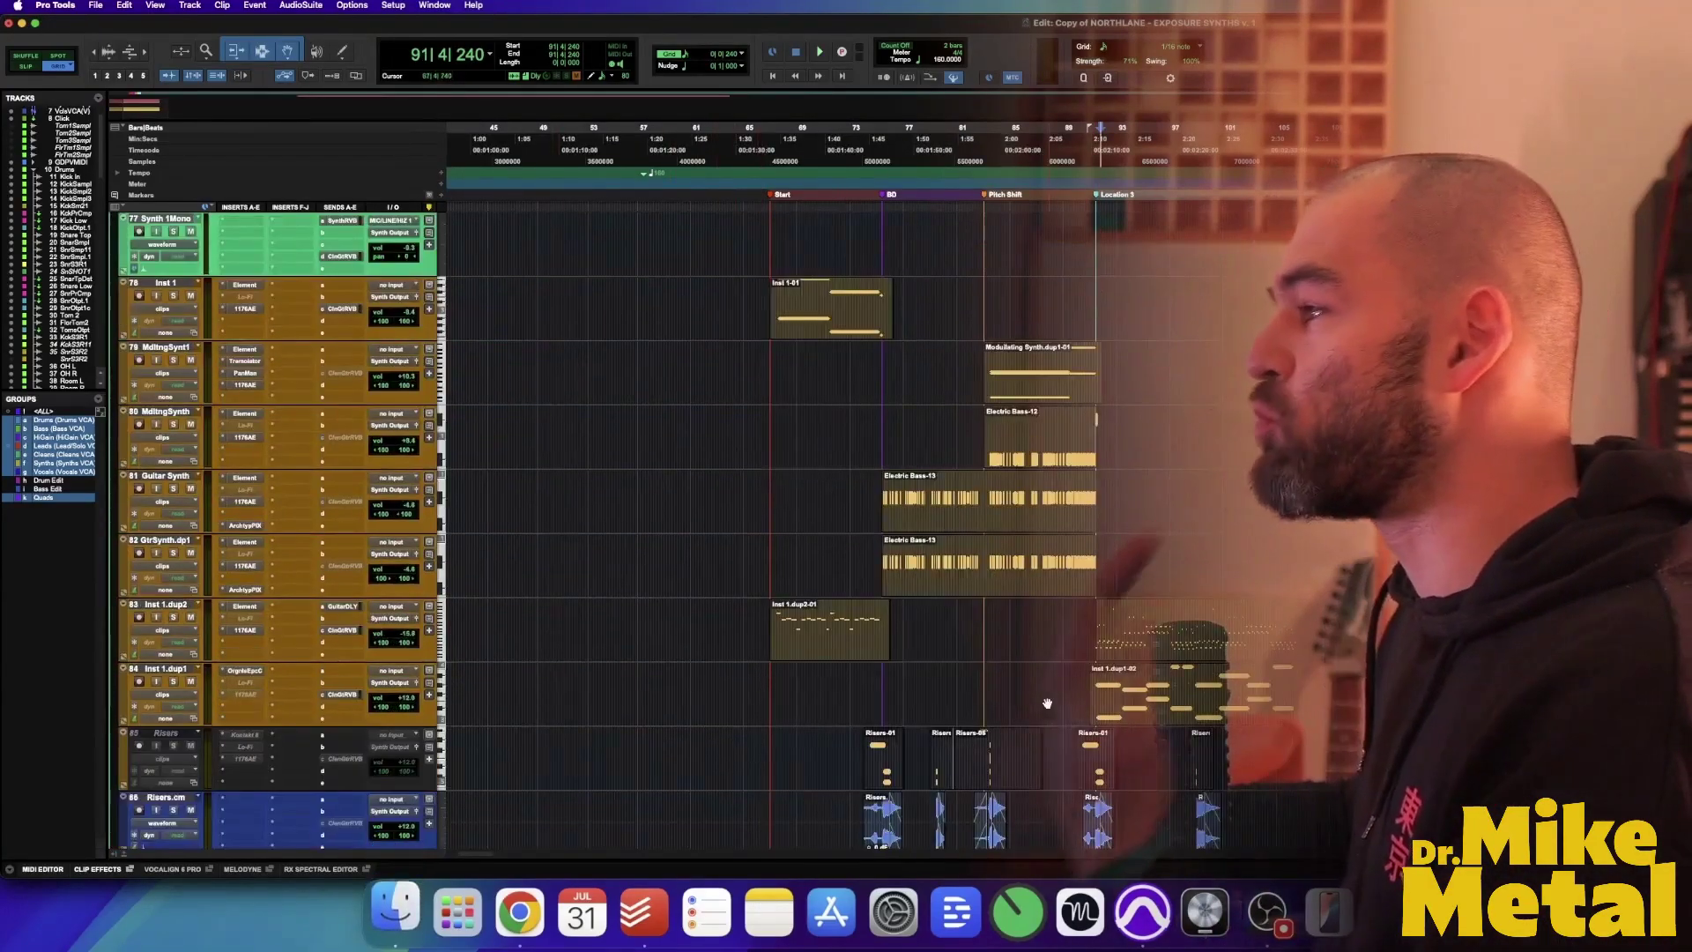
click(770, 548)
click(775, 548)
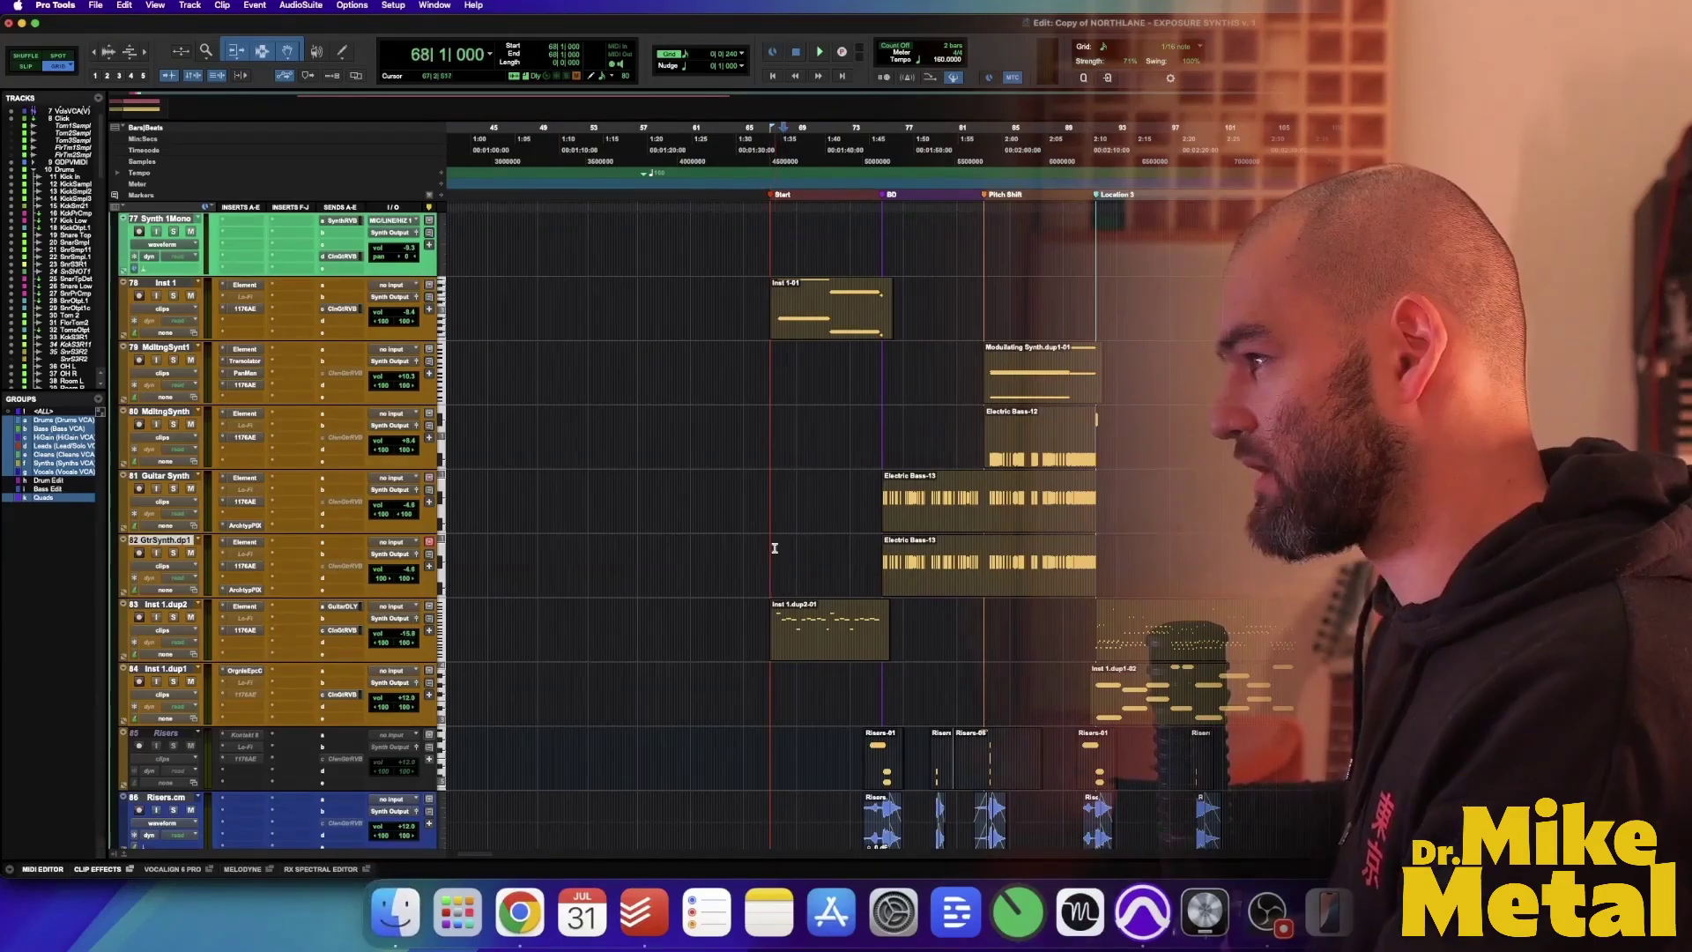
Solo and play the Inst 1.dup2 synth track, and check its 1176AE compressor
click(174, 618)
key(space)
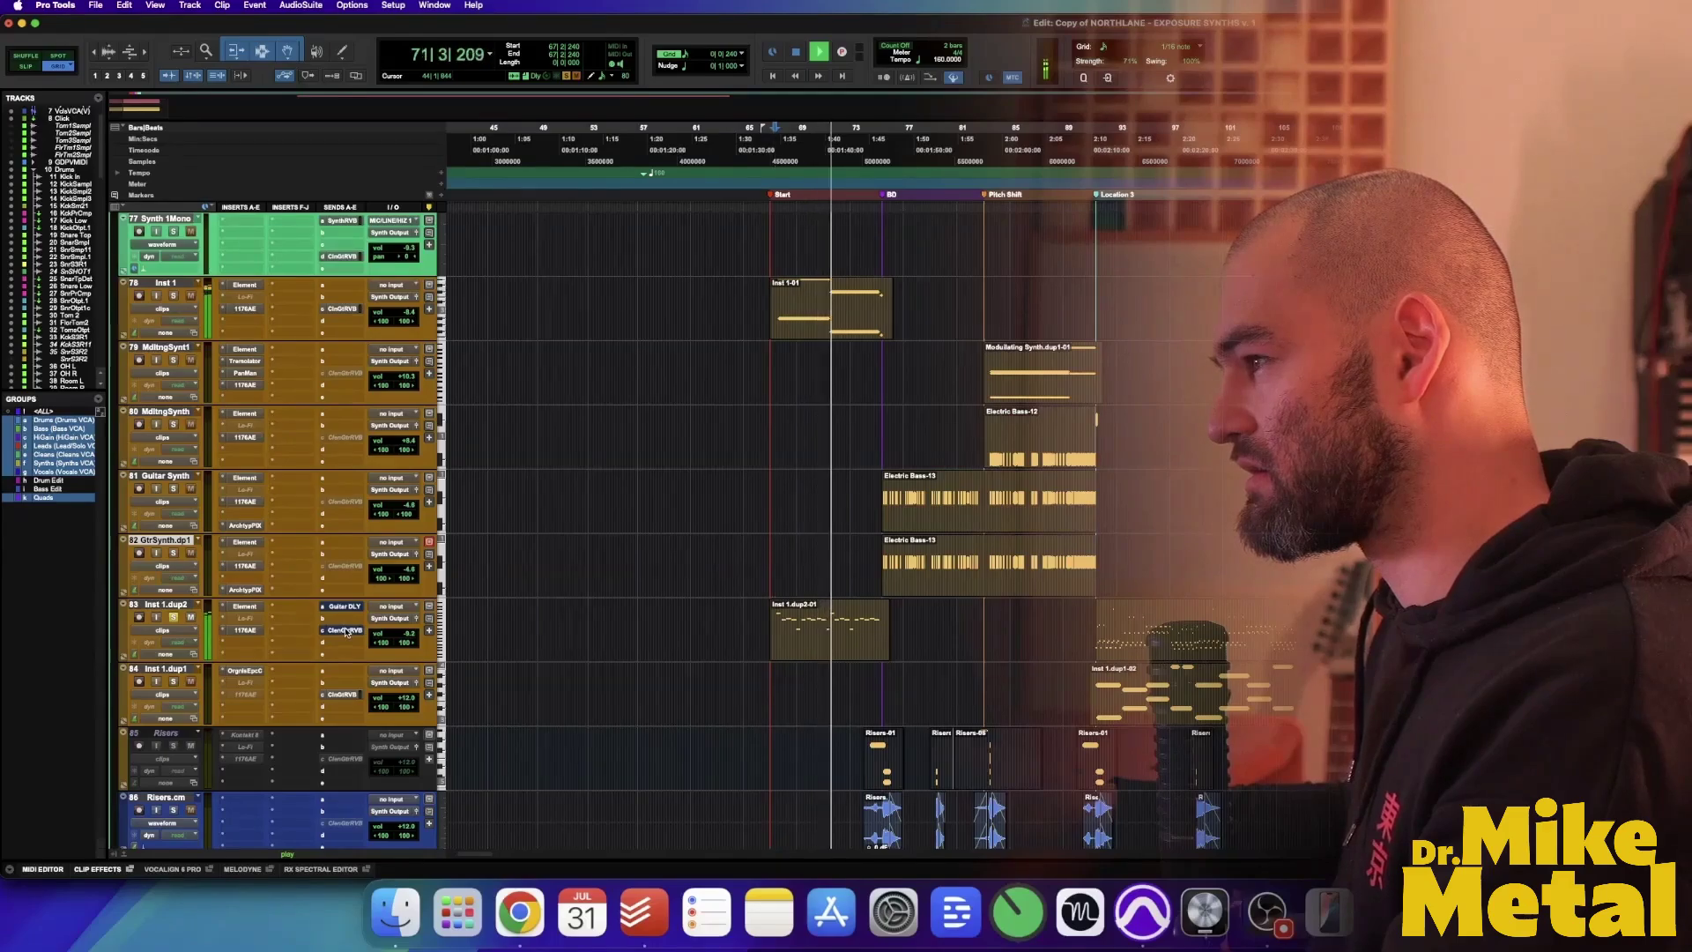
click(242, 631)
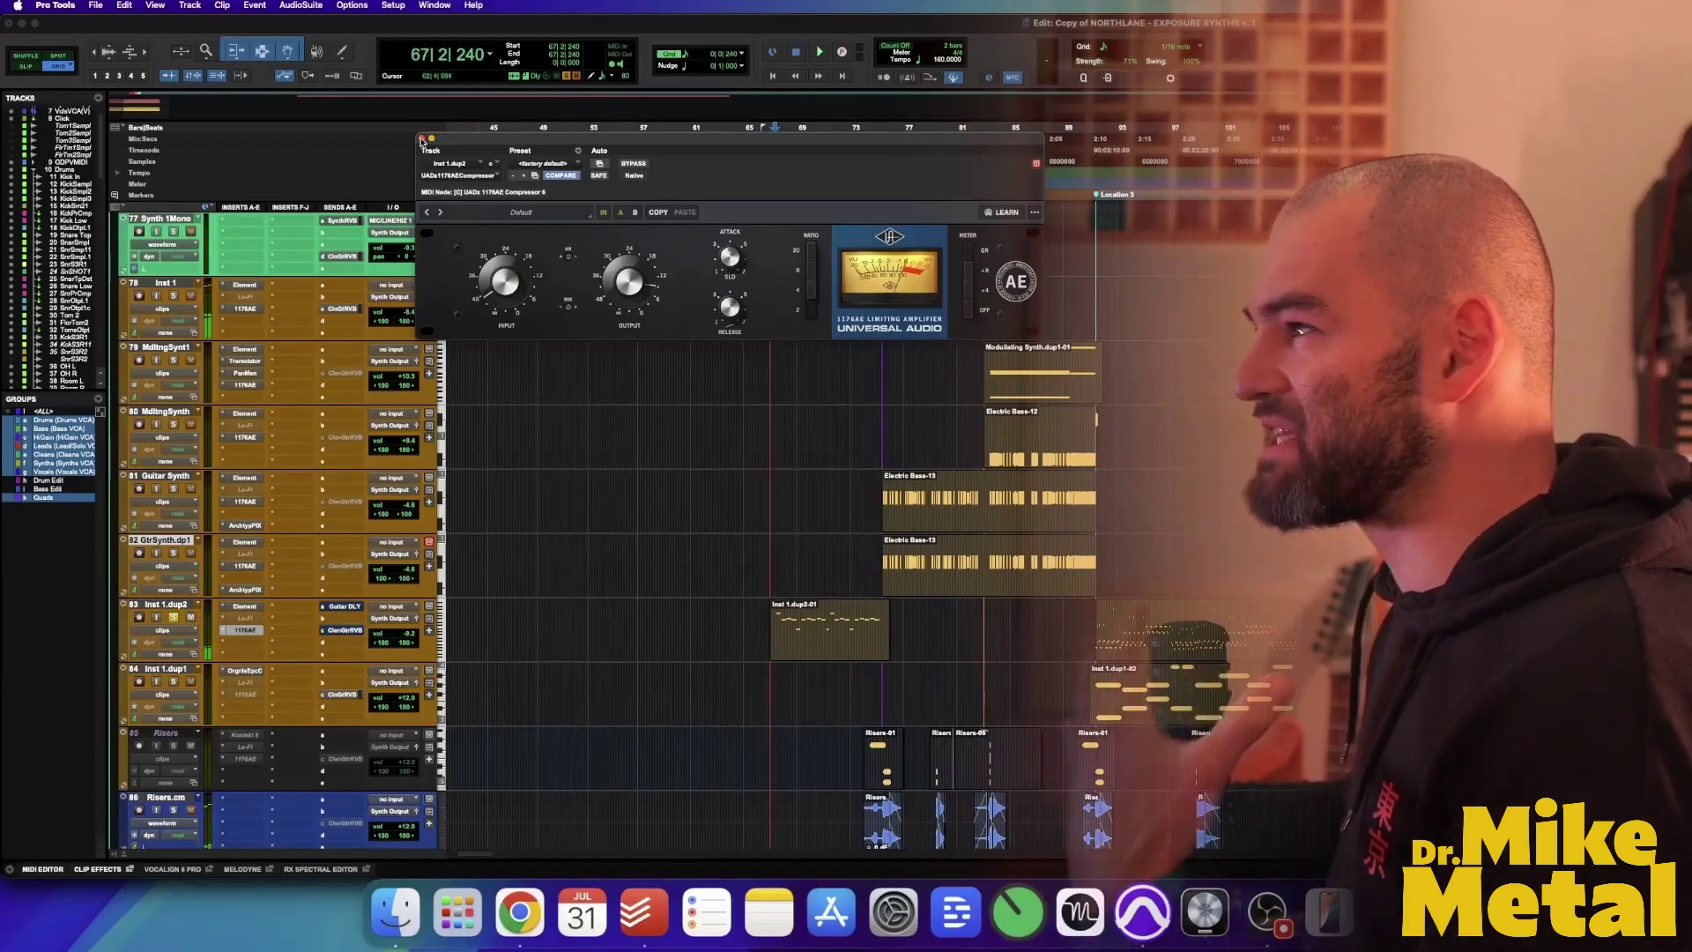
click(422, 139)
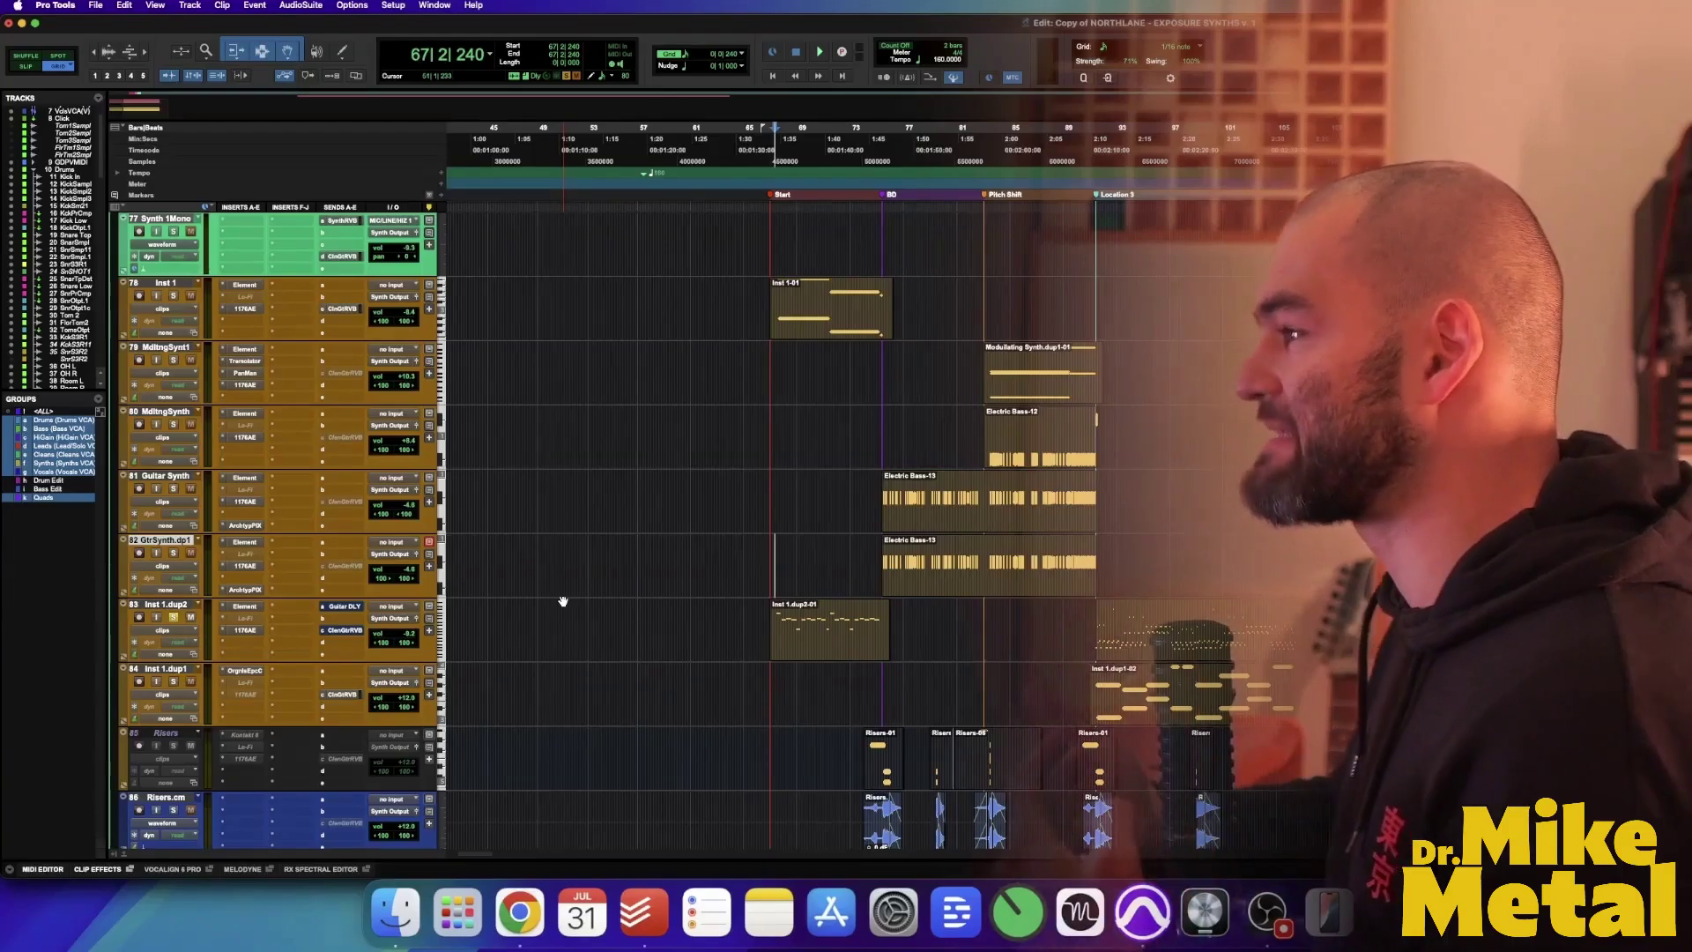
Insert the Clarity Delay plug-in on the Inst 1.dup2 track and start playback
click(245, 577)
text(clar)
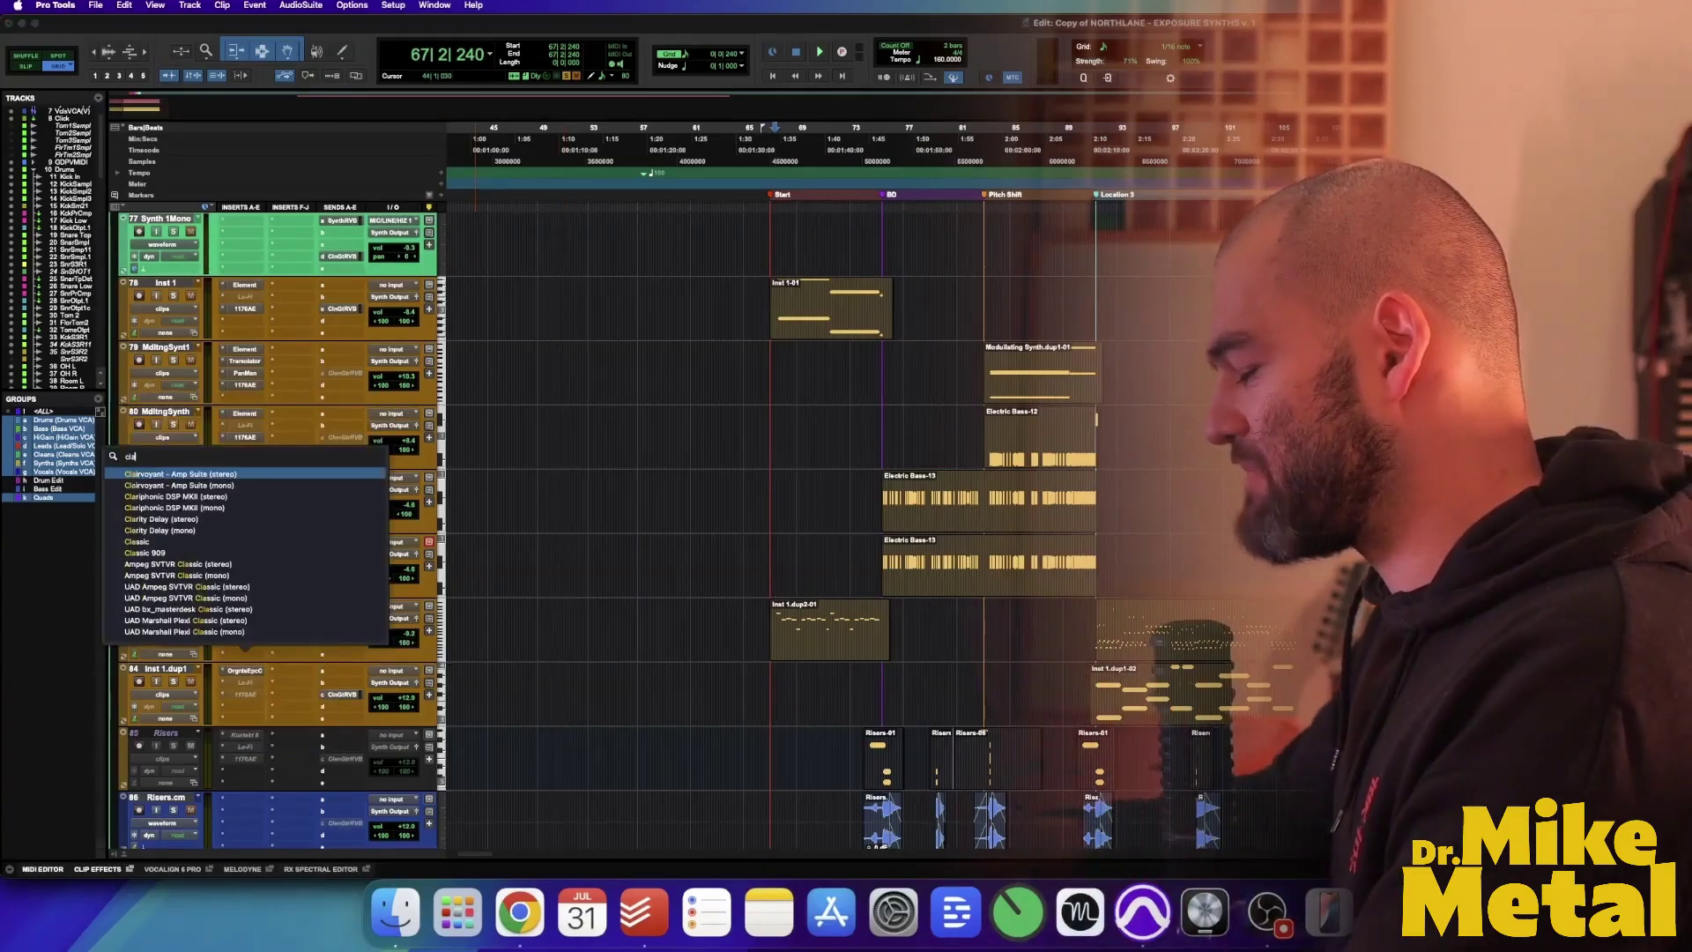
key(Down)
key(Down)
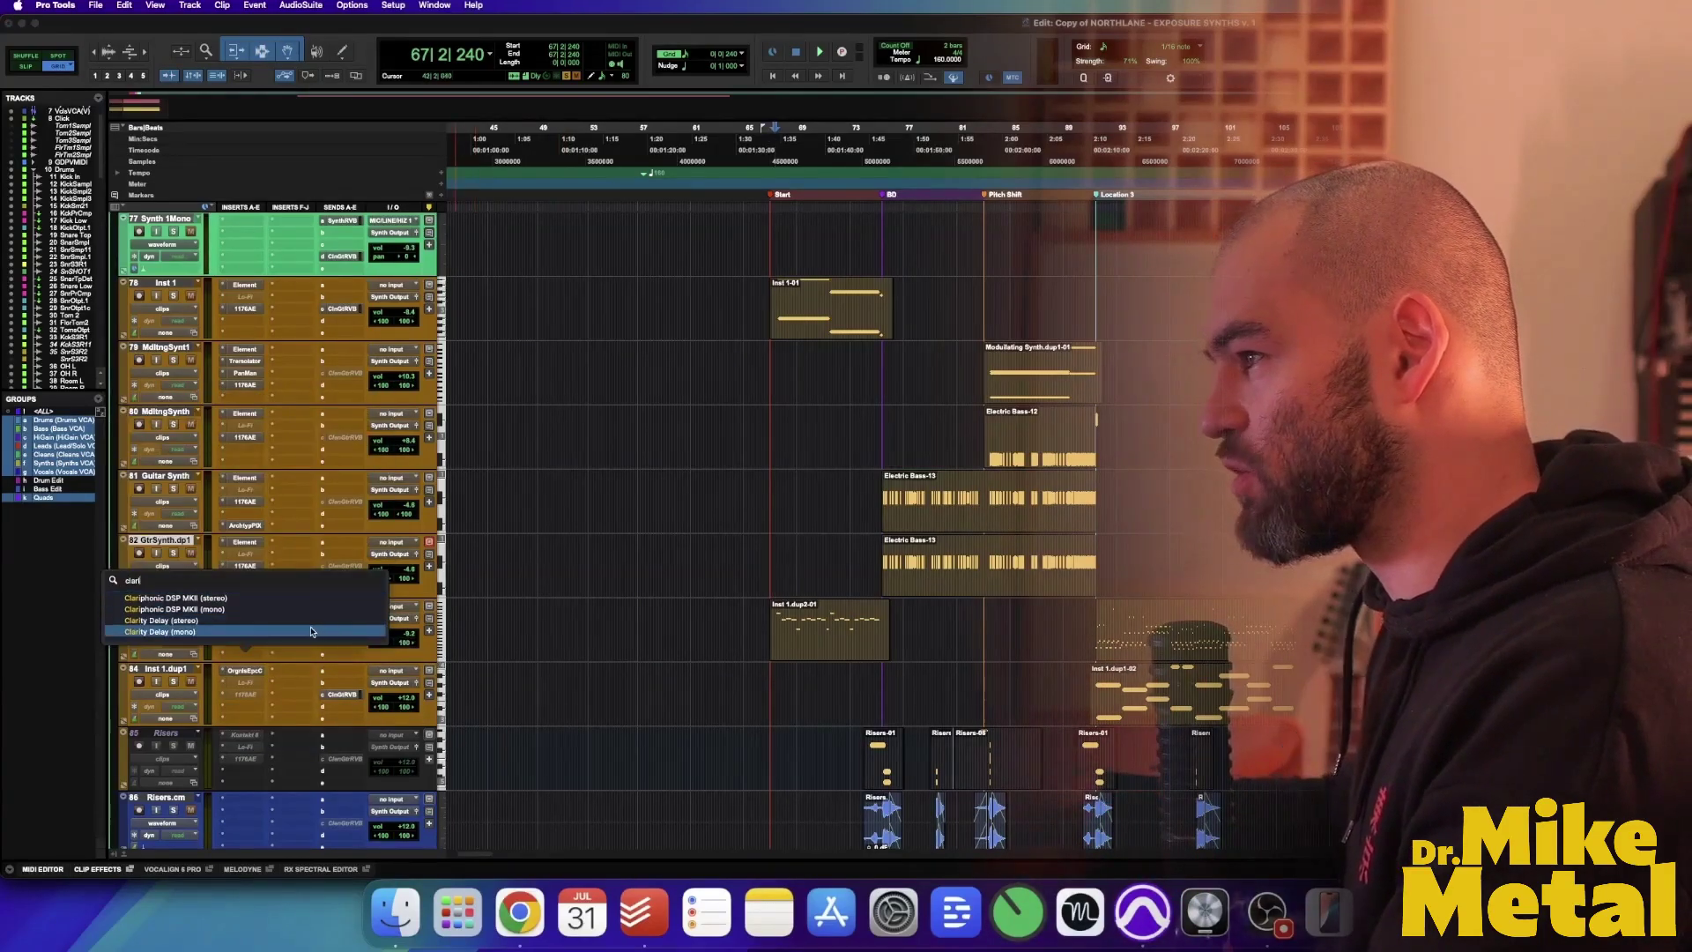
key(Return)
key(space)
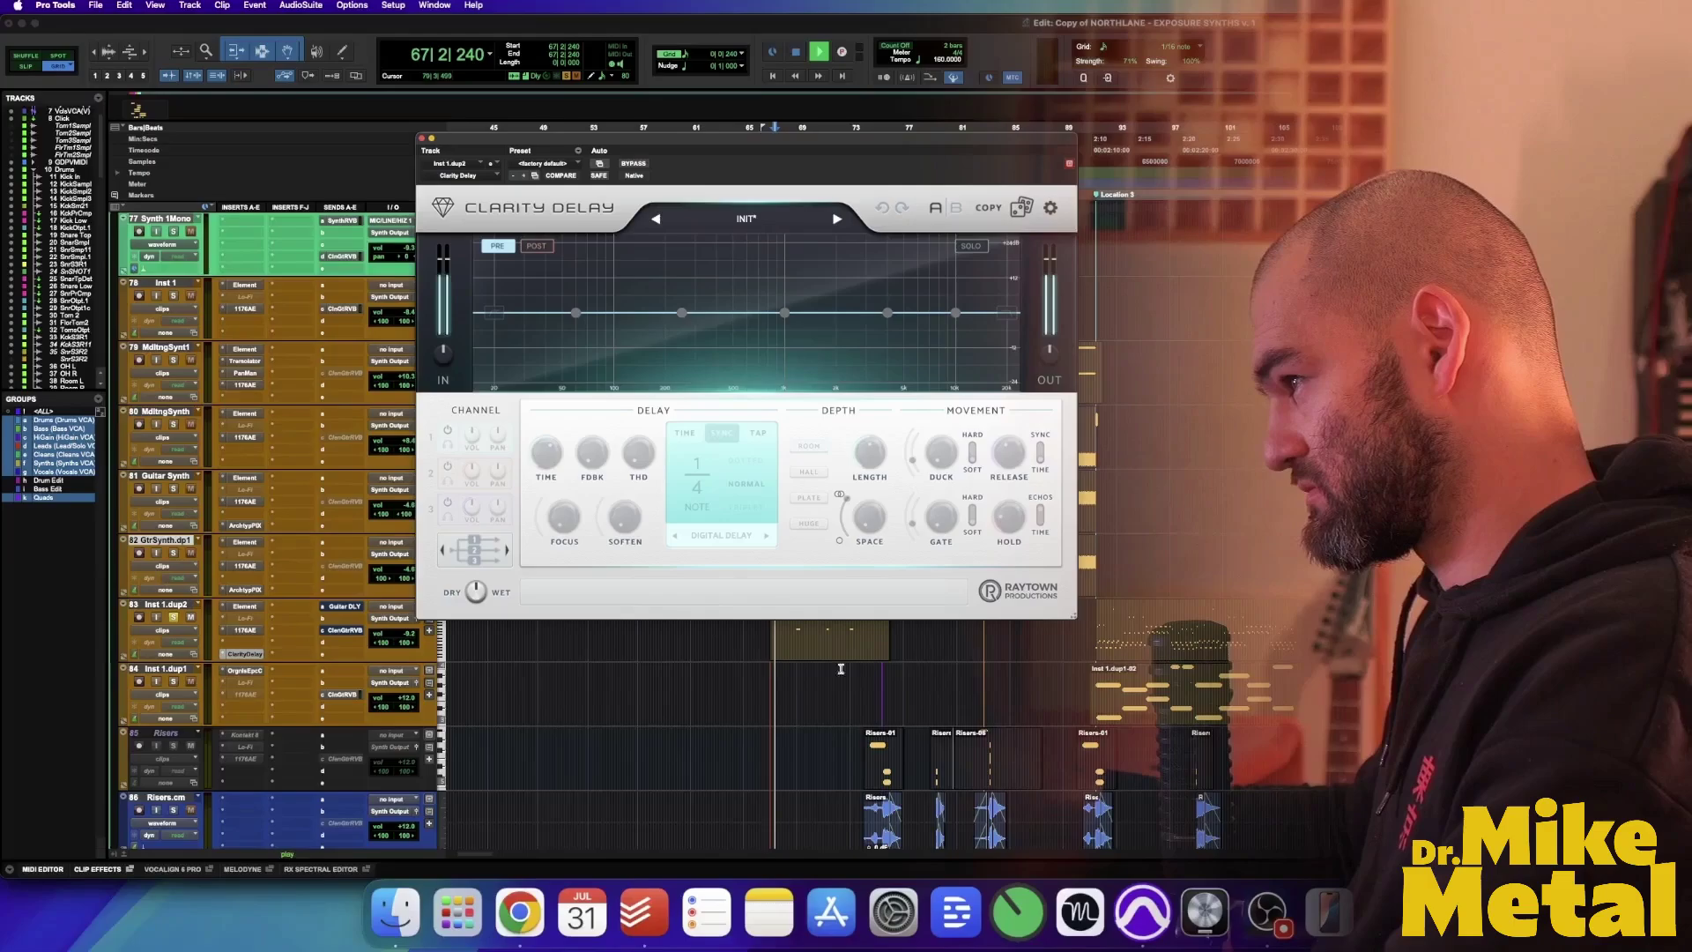
Enable delay channel 1 with a dotted 1/8 note time in Wide mode, and enable delay channel 2
click(451, 436)
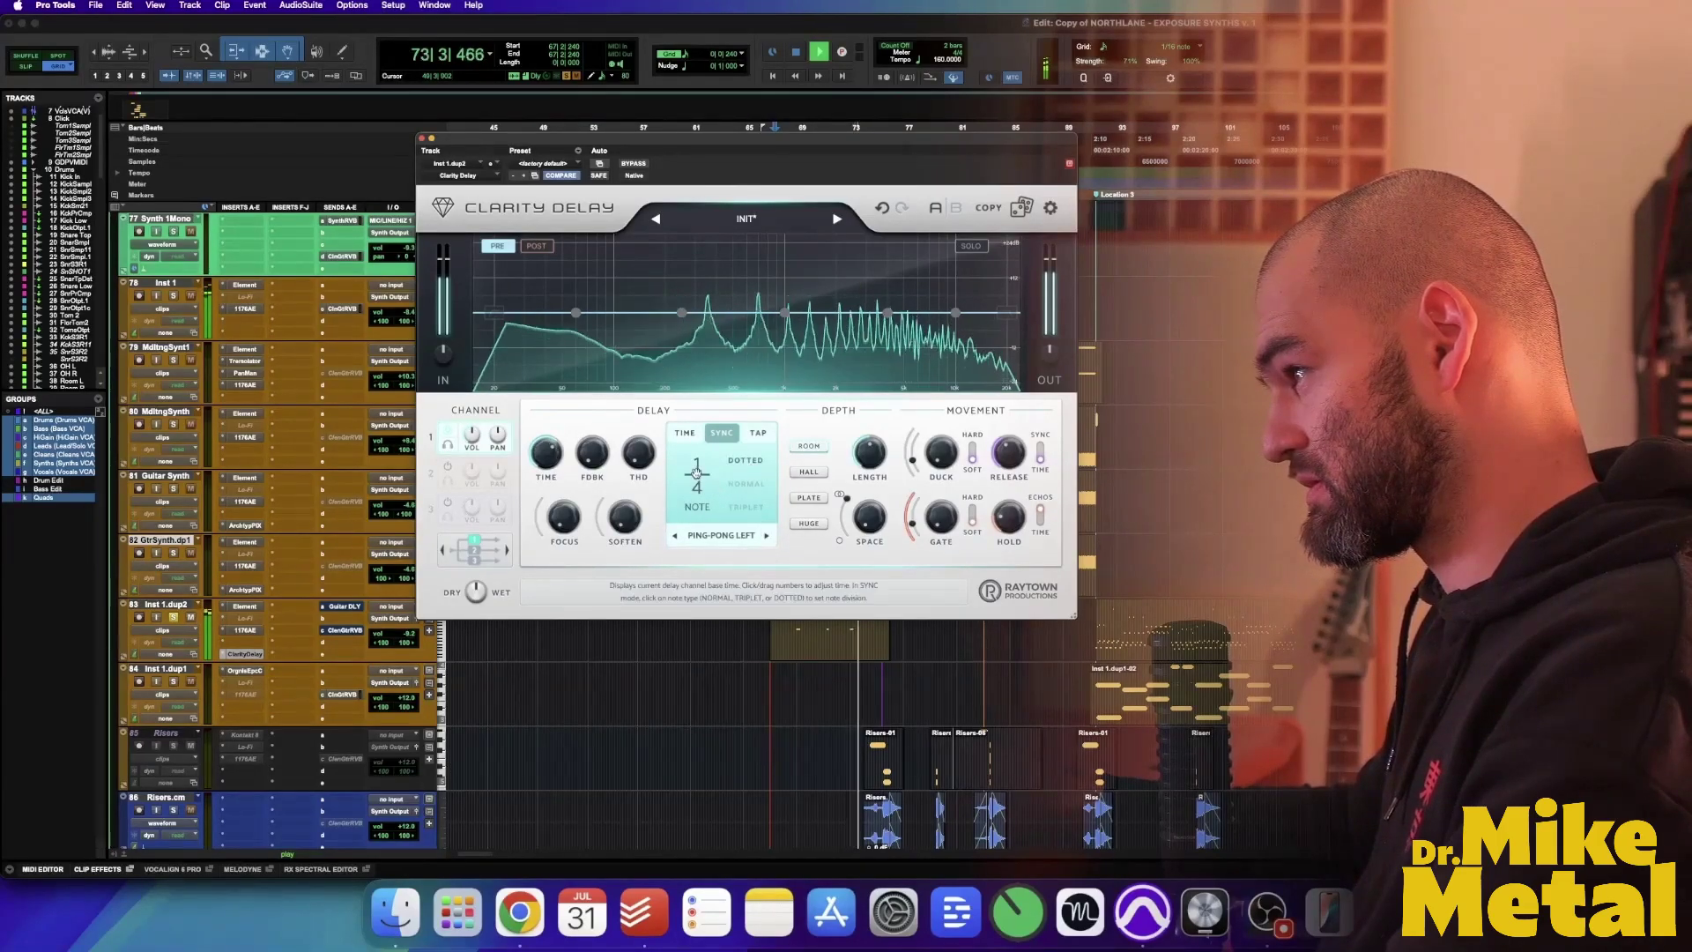
key(space)
click(767, 539)
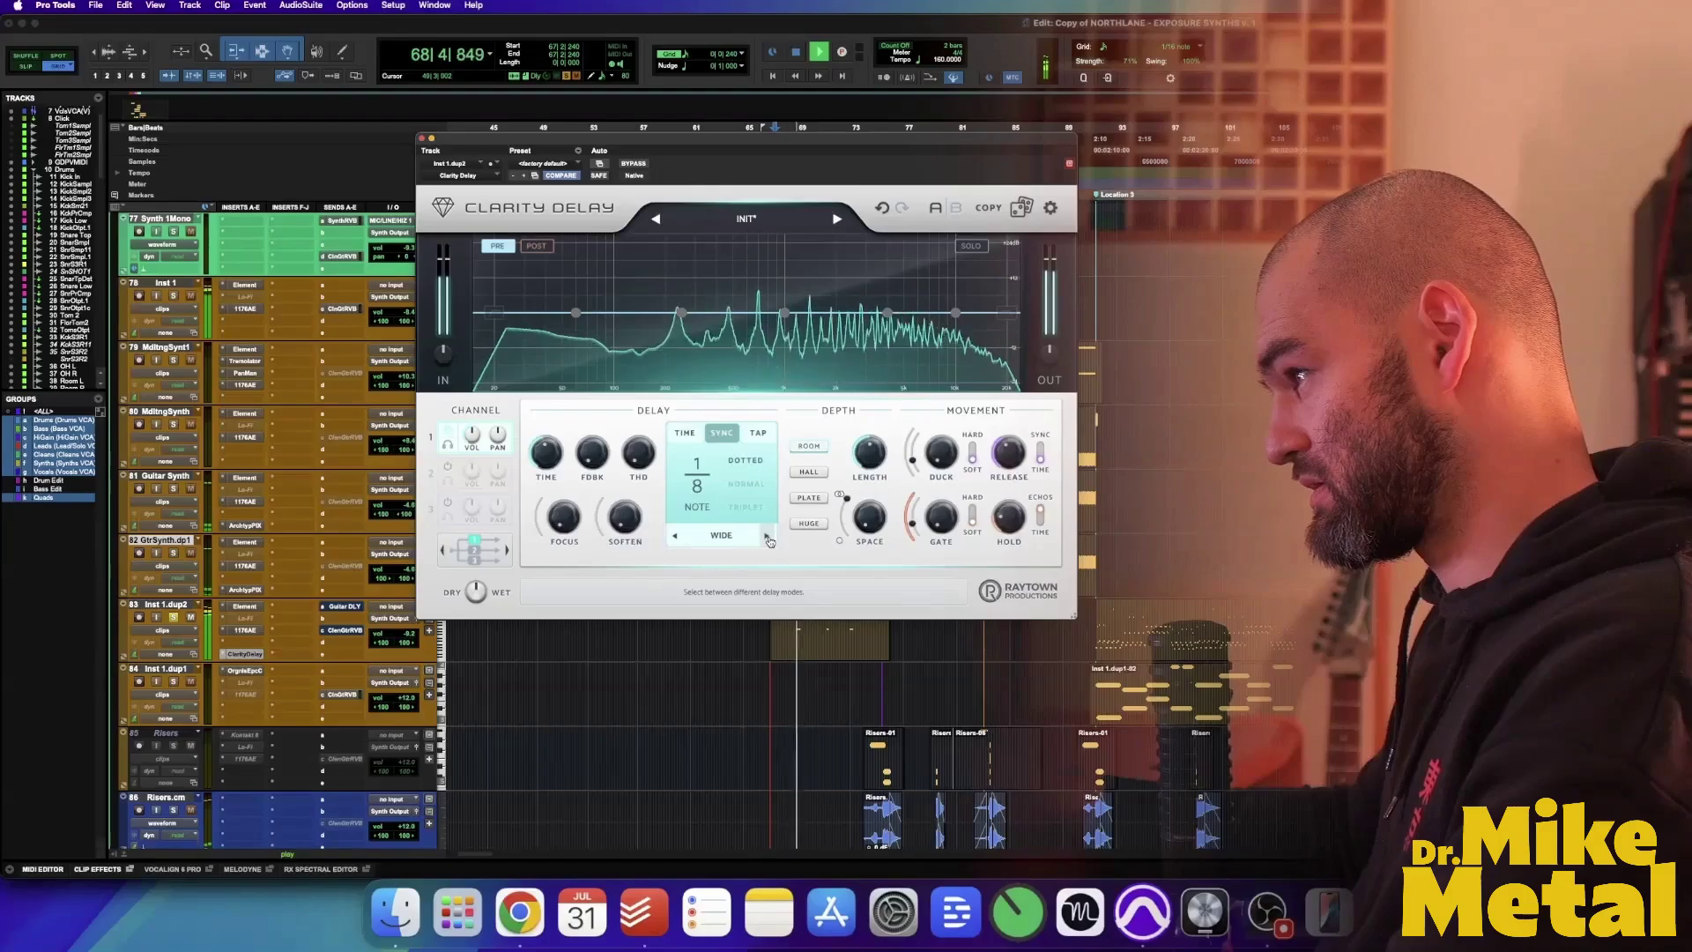
click(448, 468)
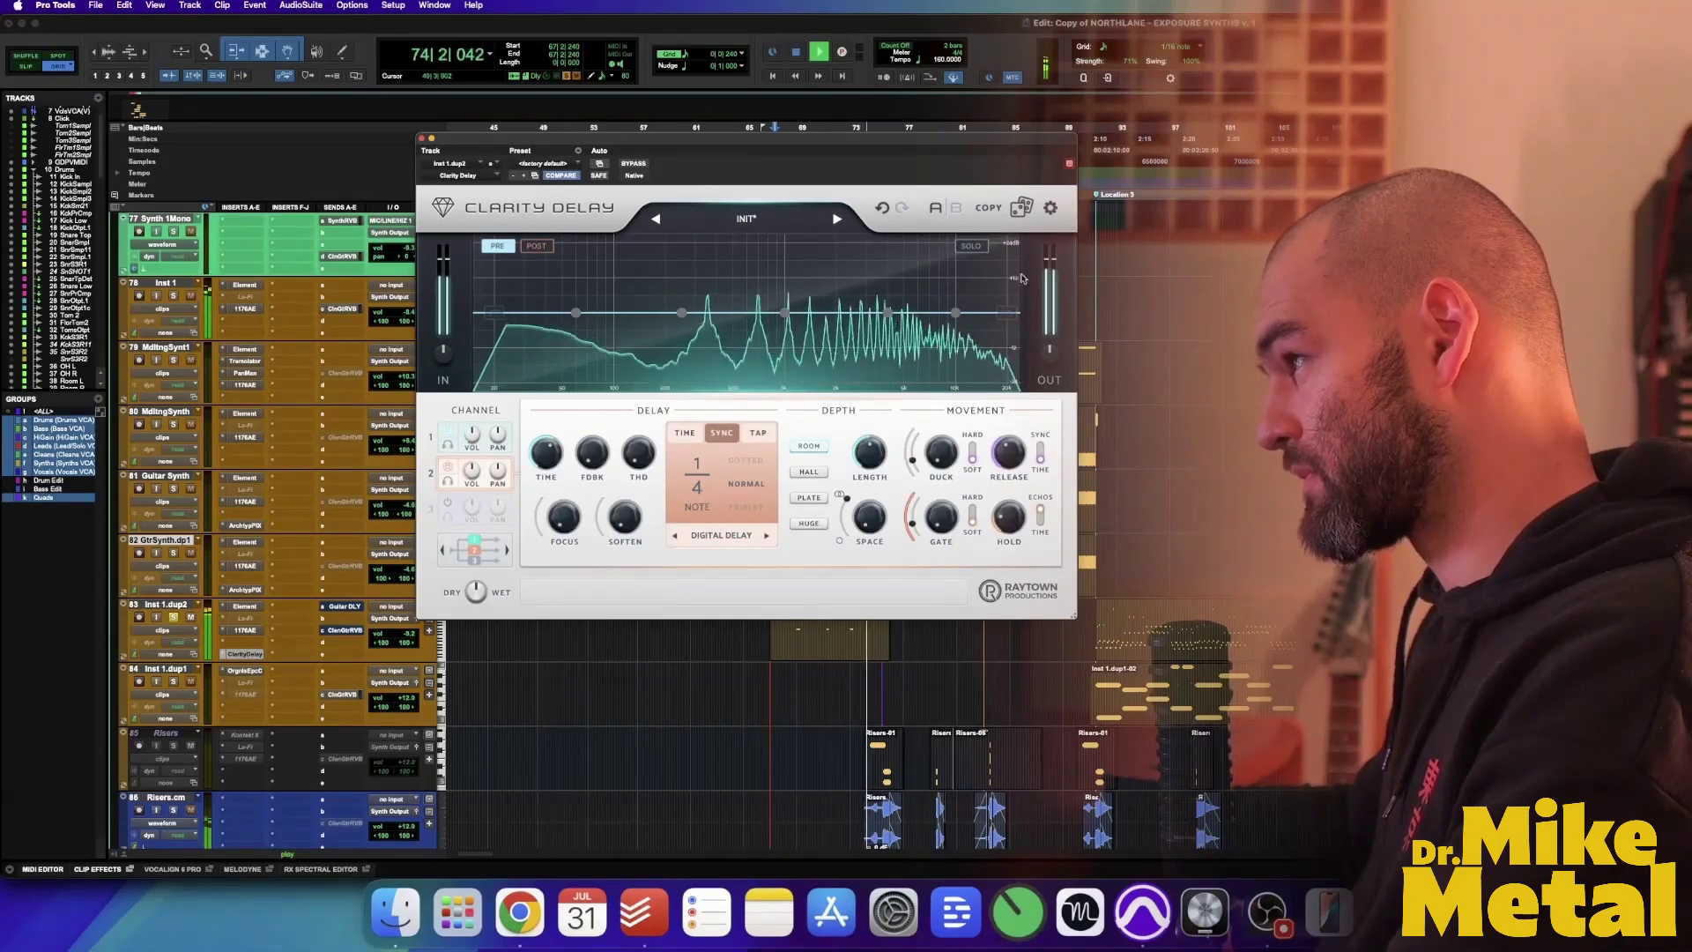
Shape the Pre EQ with low-cut and high-cut filters while soloing the delay signal, and raise the high-cut frequency
click(534, 247)
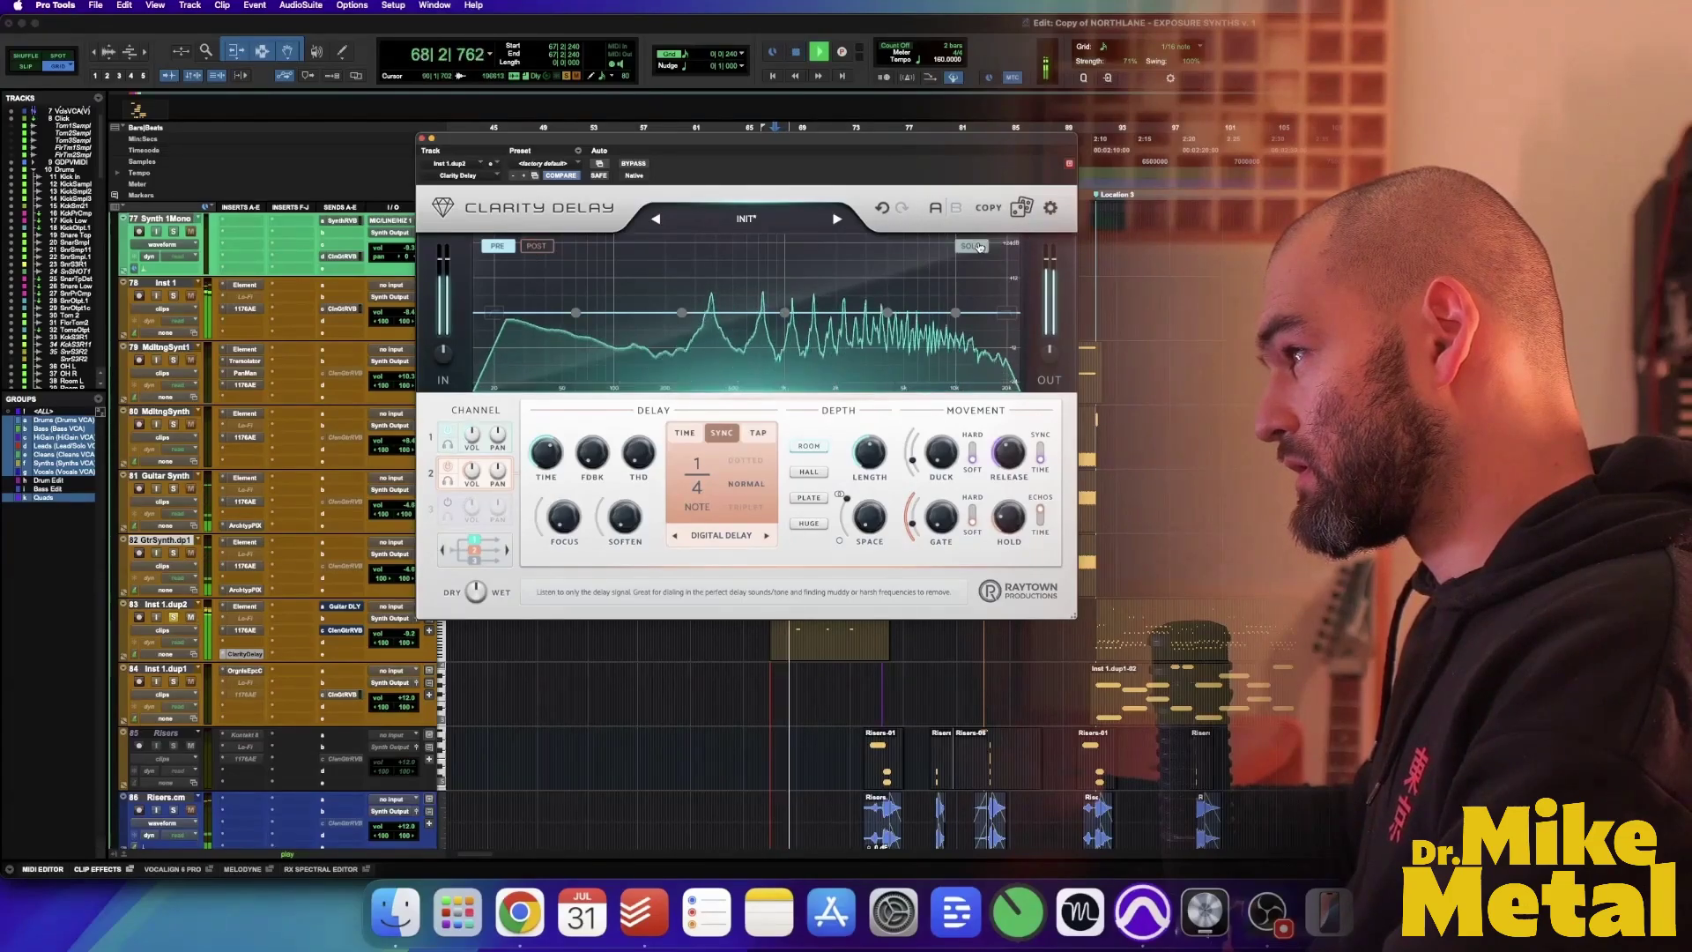
click(664, 318)
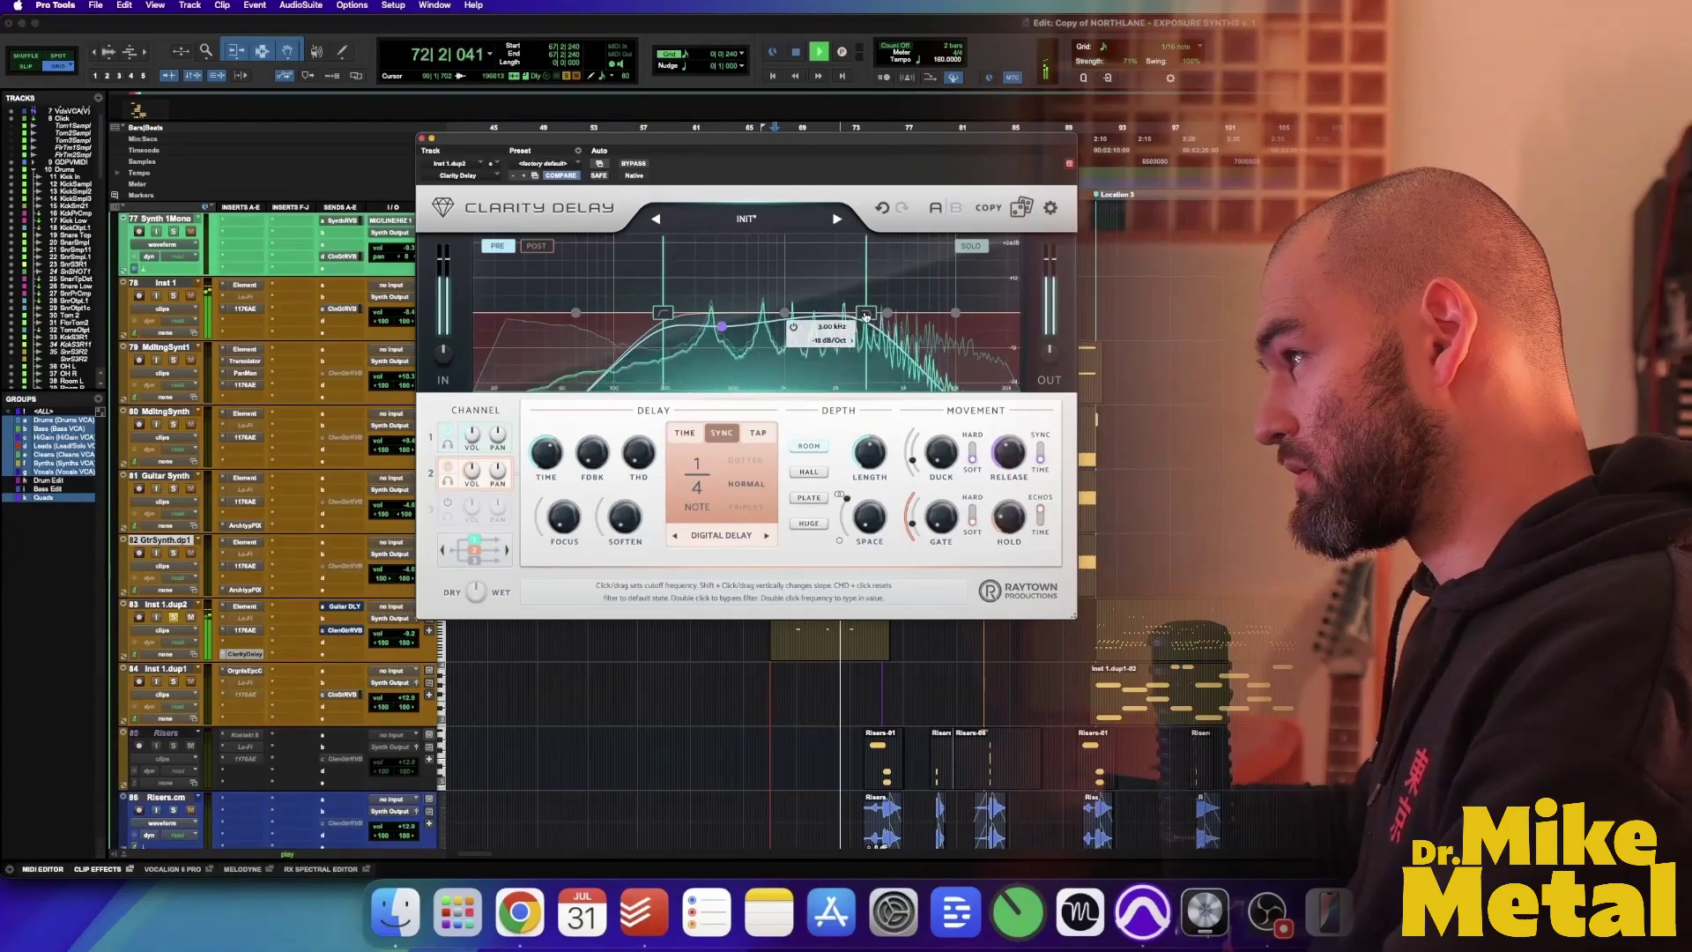
click(866, 315)
key(space)
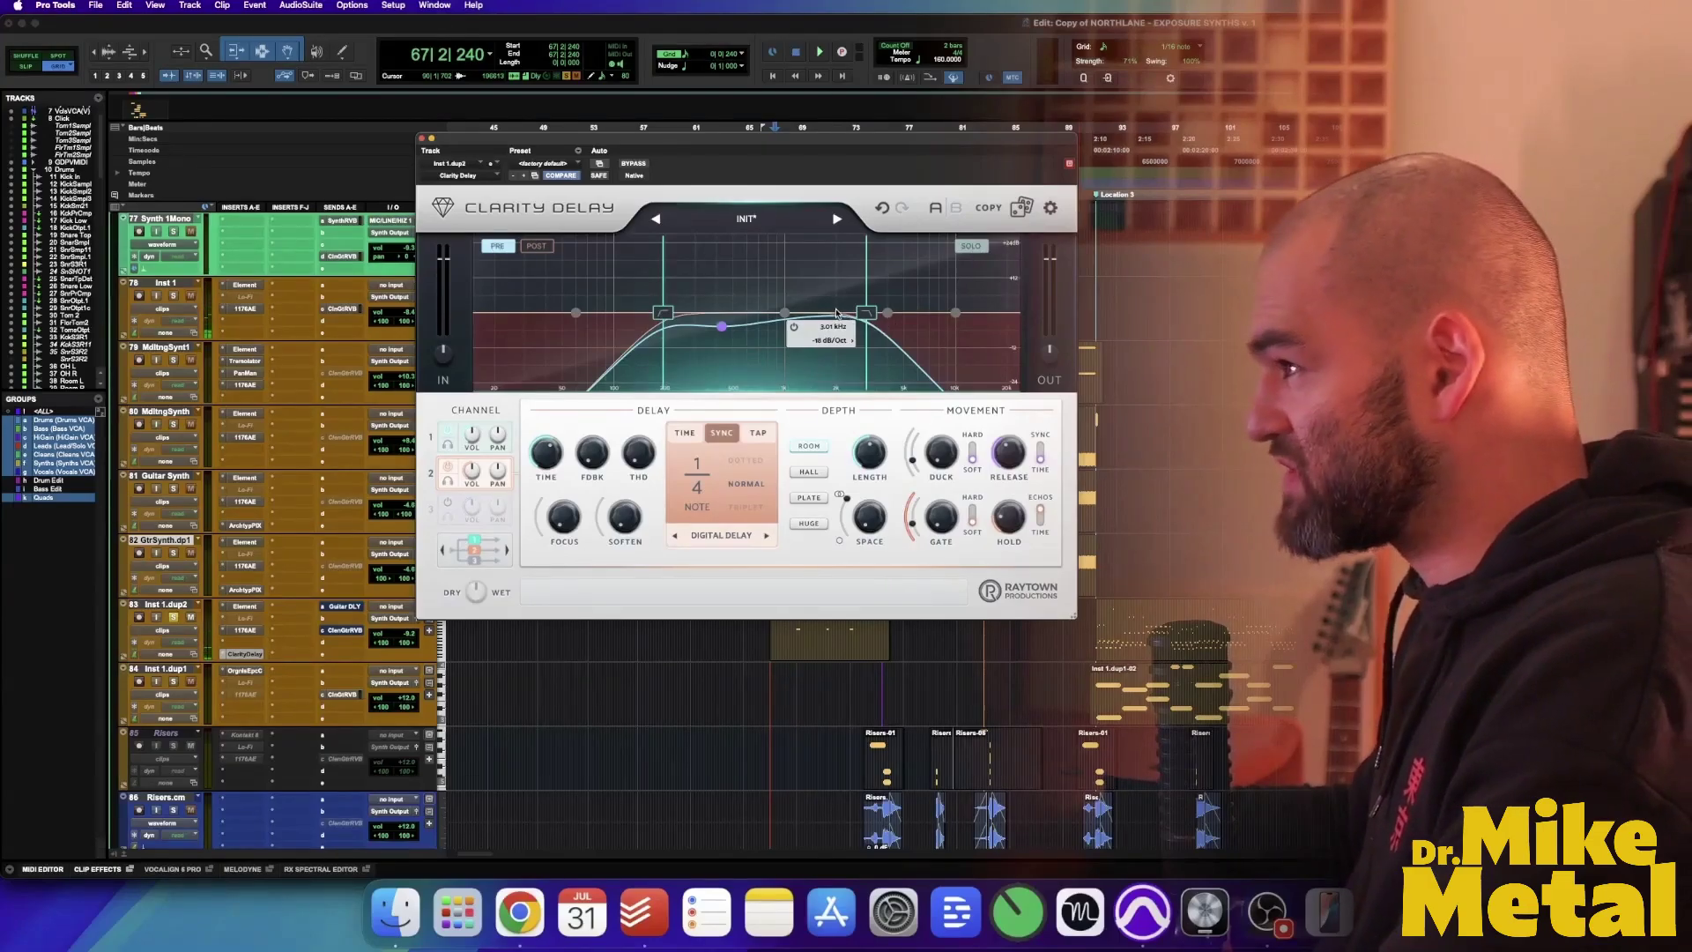
drag(880, 320, 890, 320)
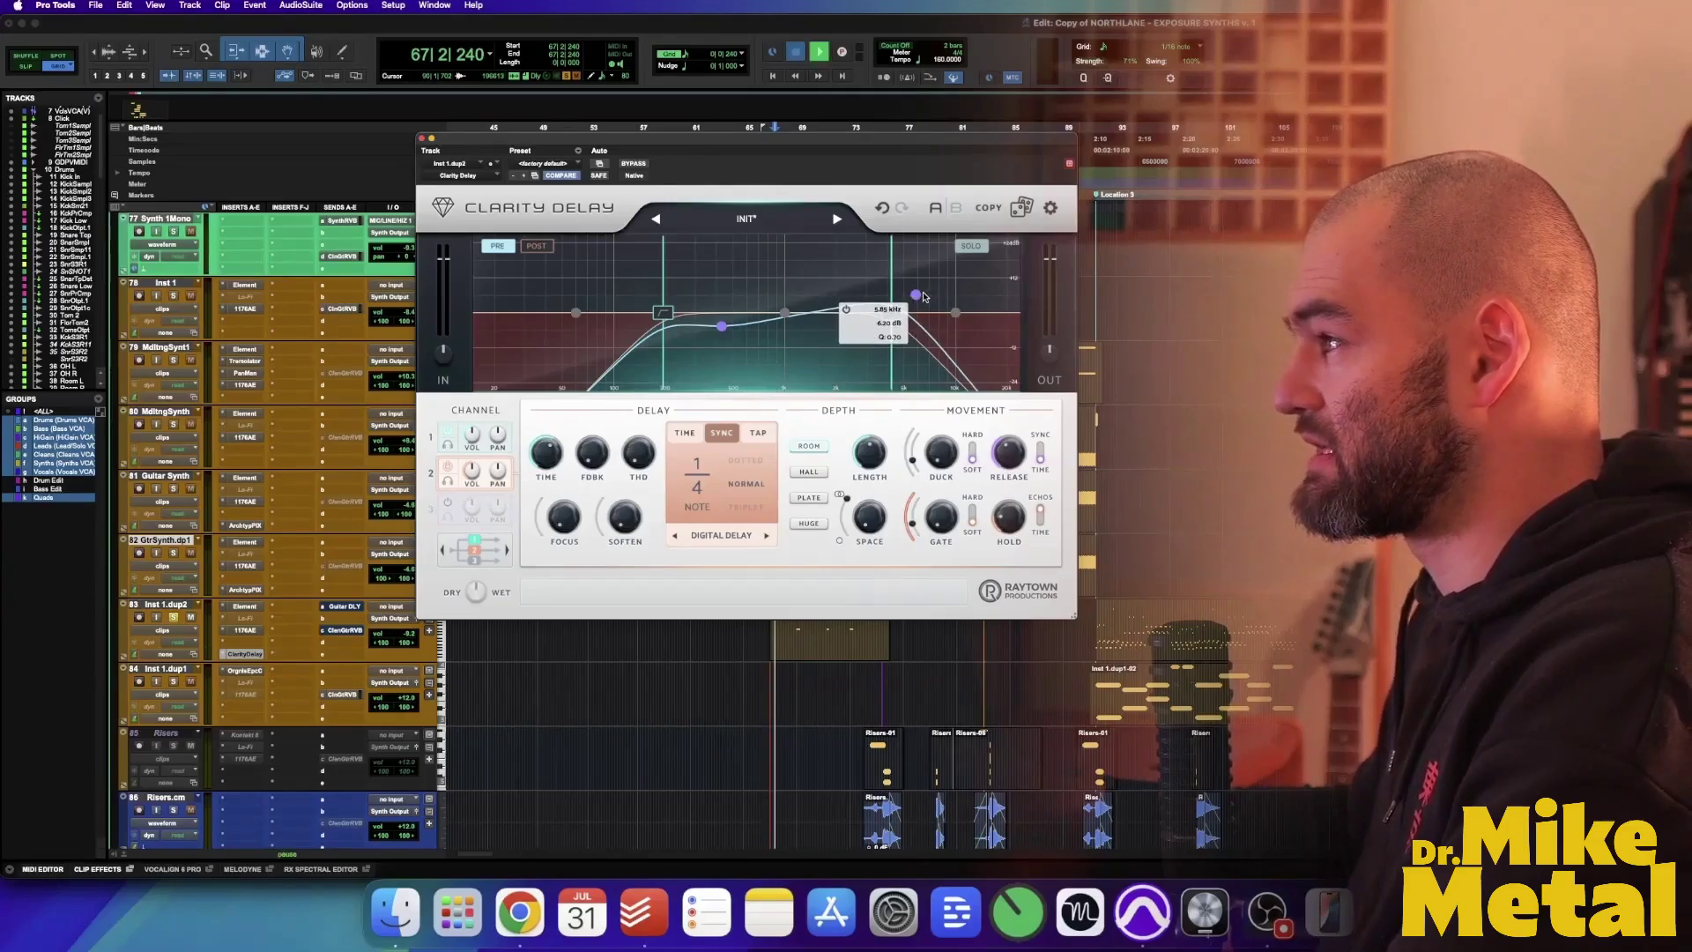
Raise the Pre EQ high cut and dip the band near 4.1 kHz, and give channel 2 more space with the Huge reverb
key(space)
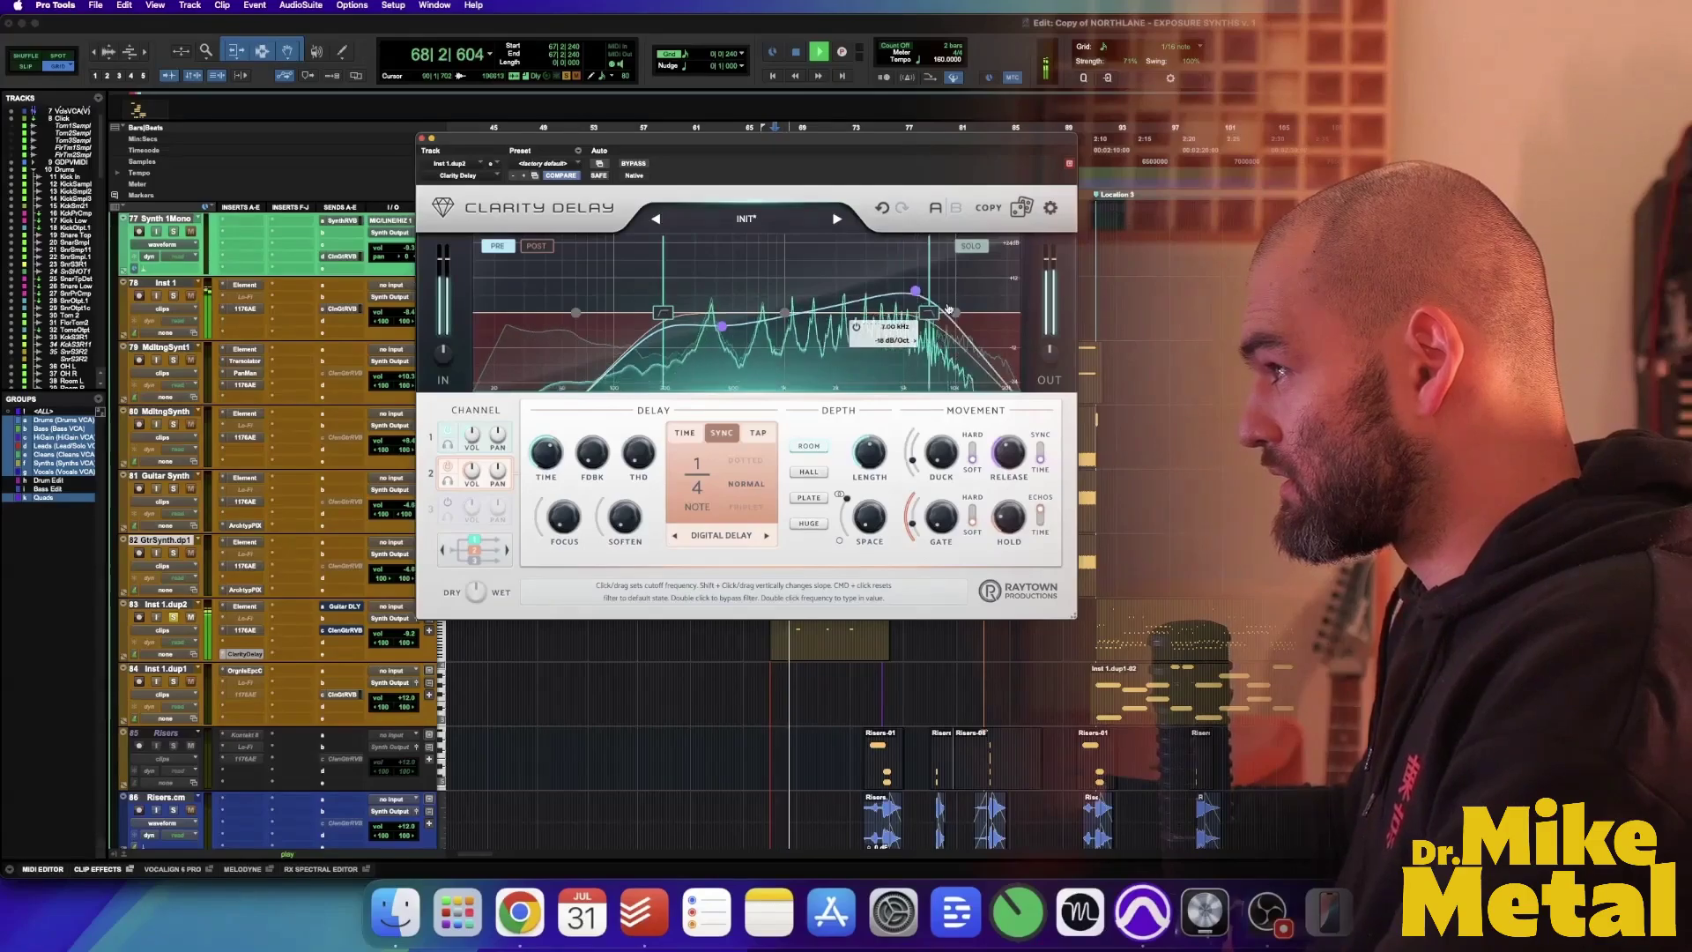
drag(948, 309, 978, 310)
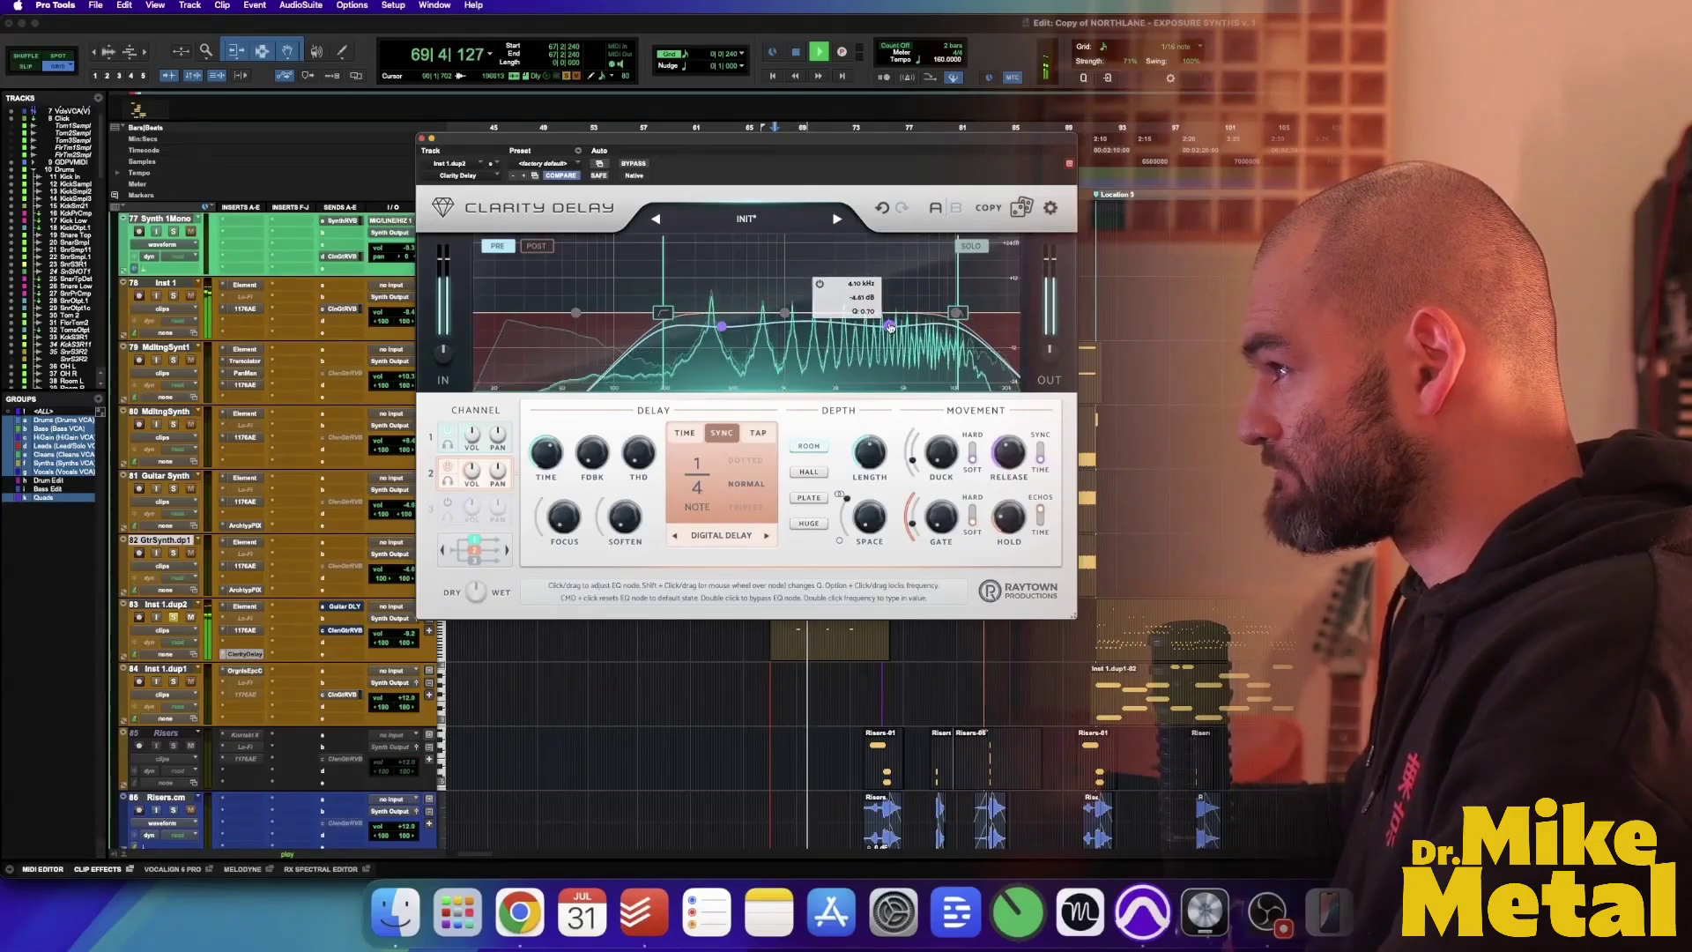
scroll(890, 326, up, 1)
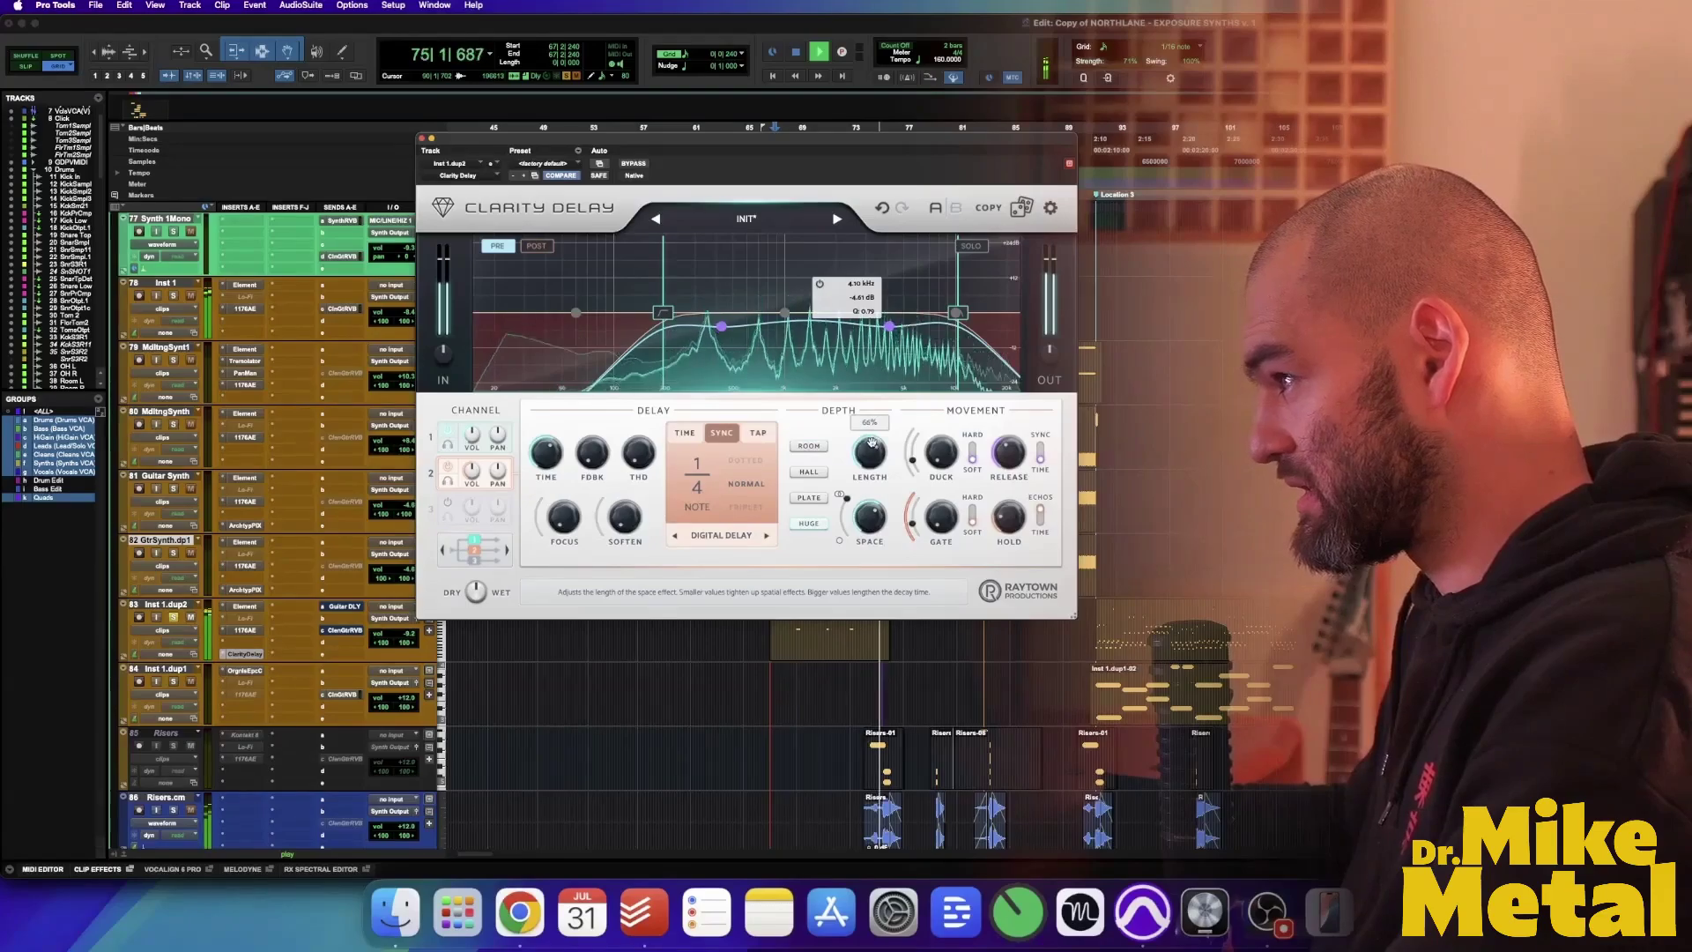
drag(874, 500, 931, 514)
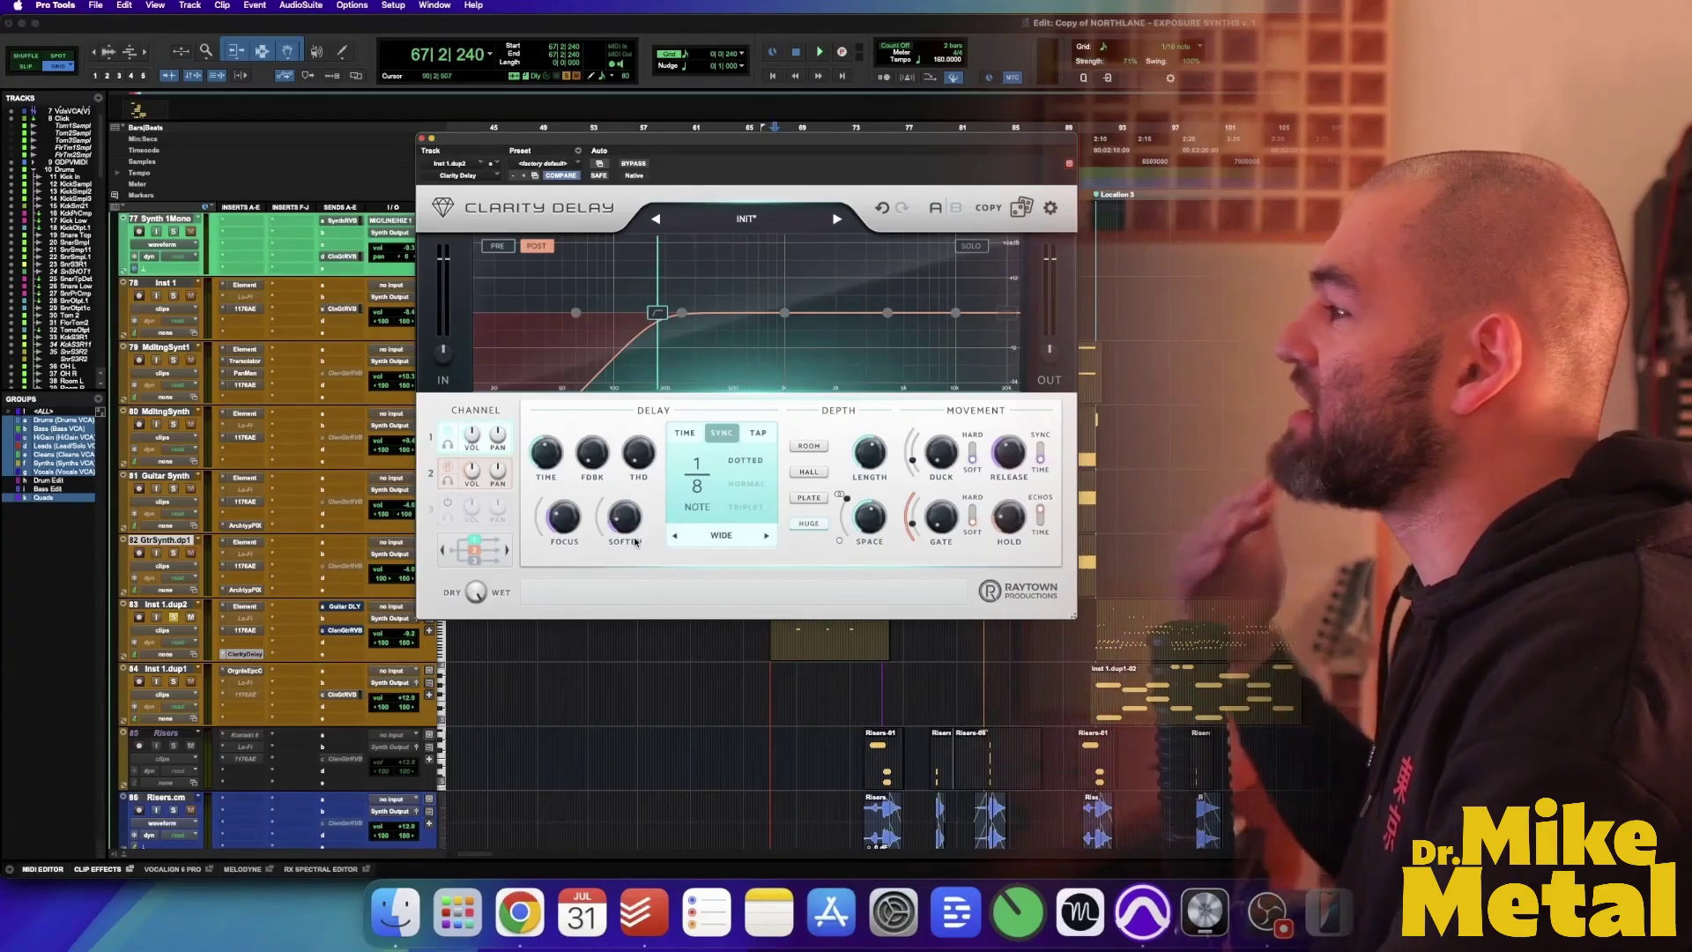
Play the track and set channel 1's Wide delay to a 1/4 triplet, adjusting its feedback
mouse_move(652, 448)
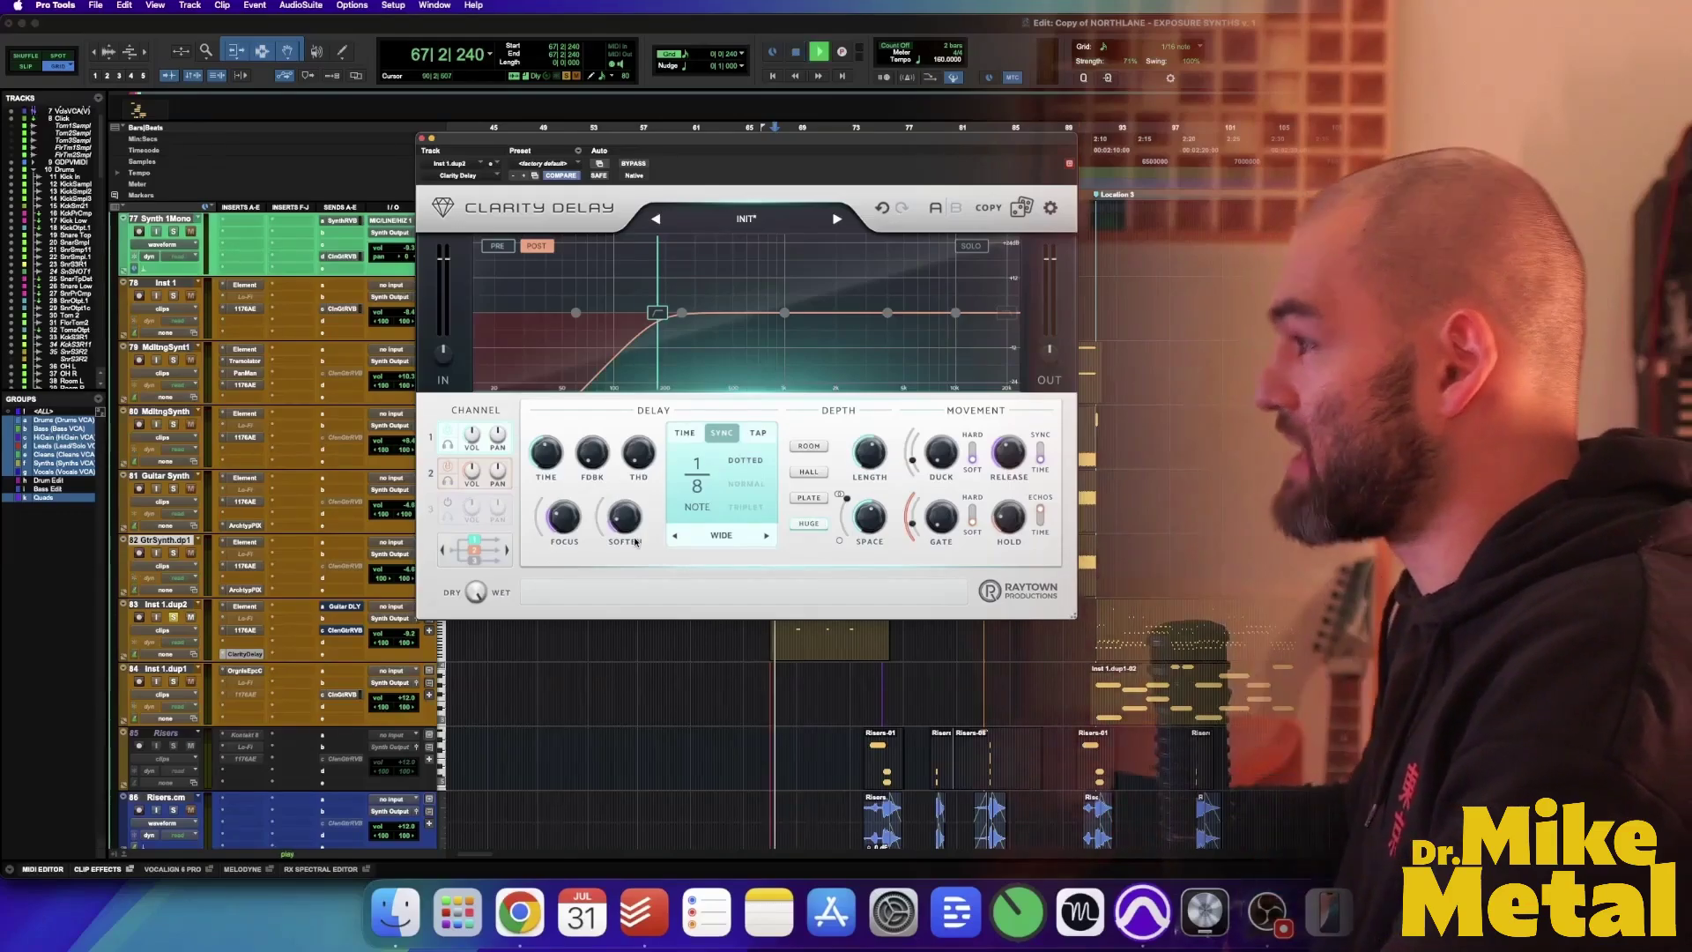
key(space)
mouse_move(579, 459)
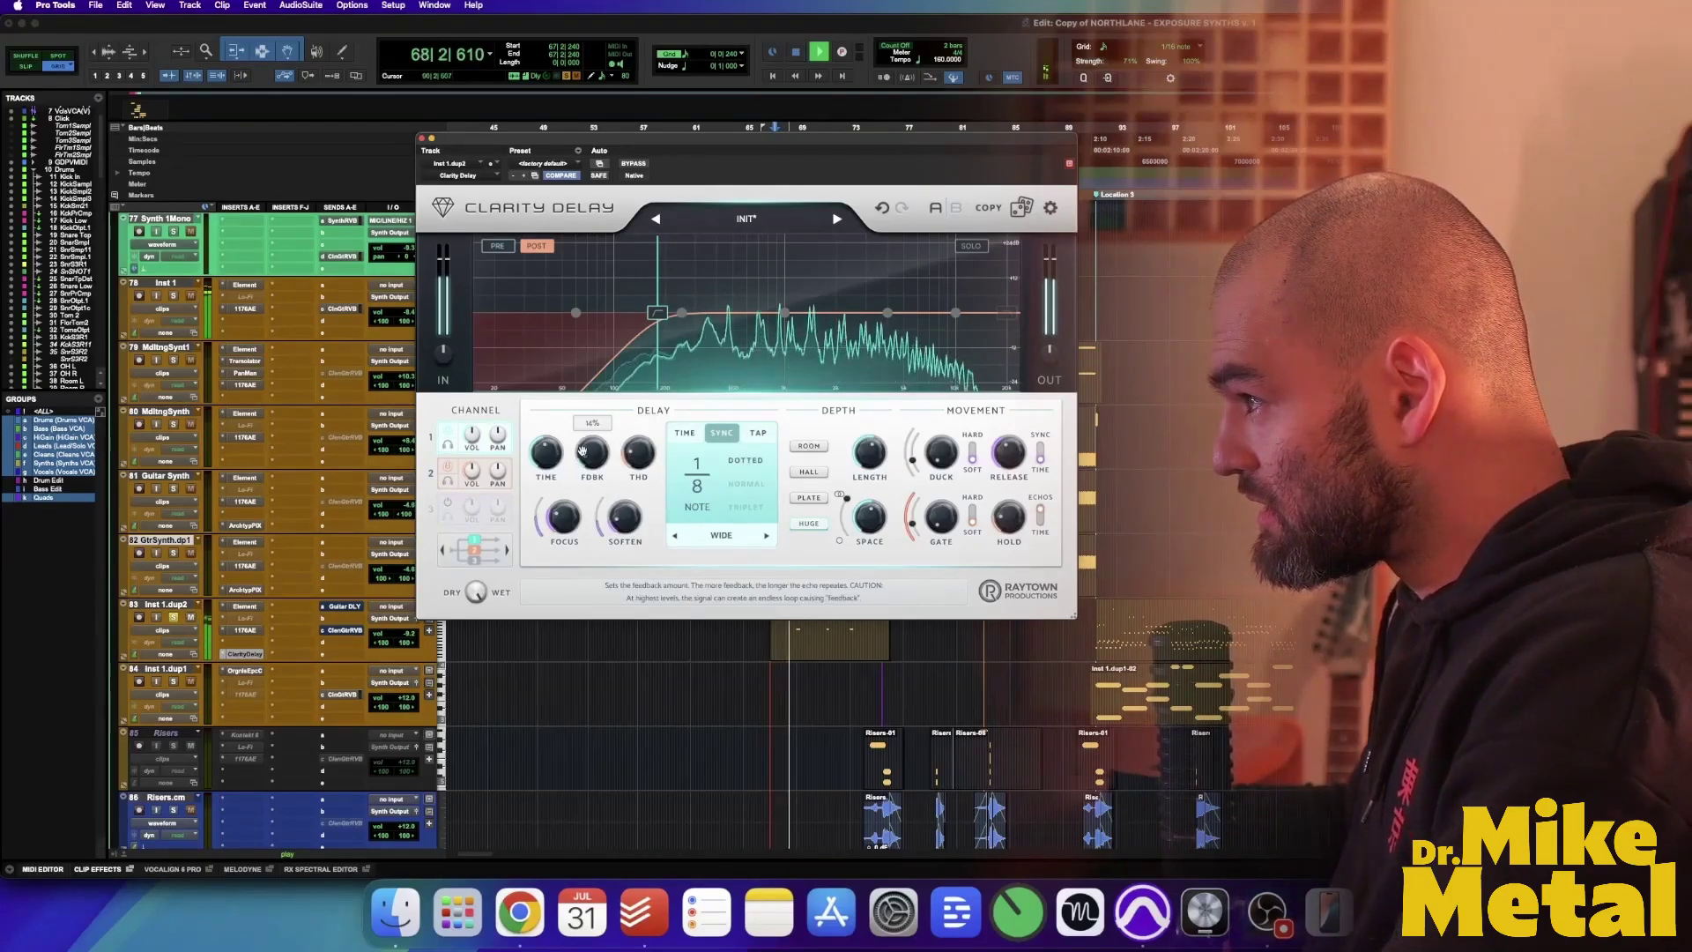
drag(551, 465, 554, 445)
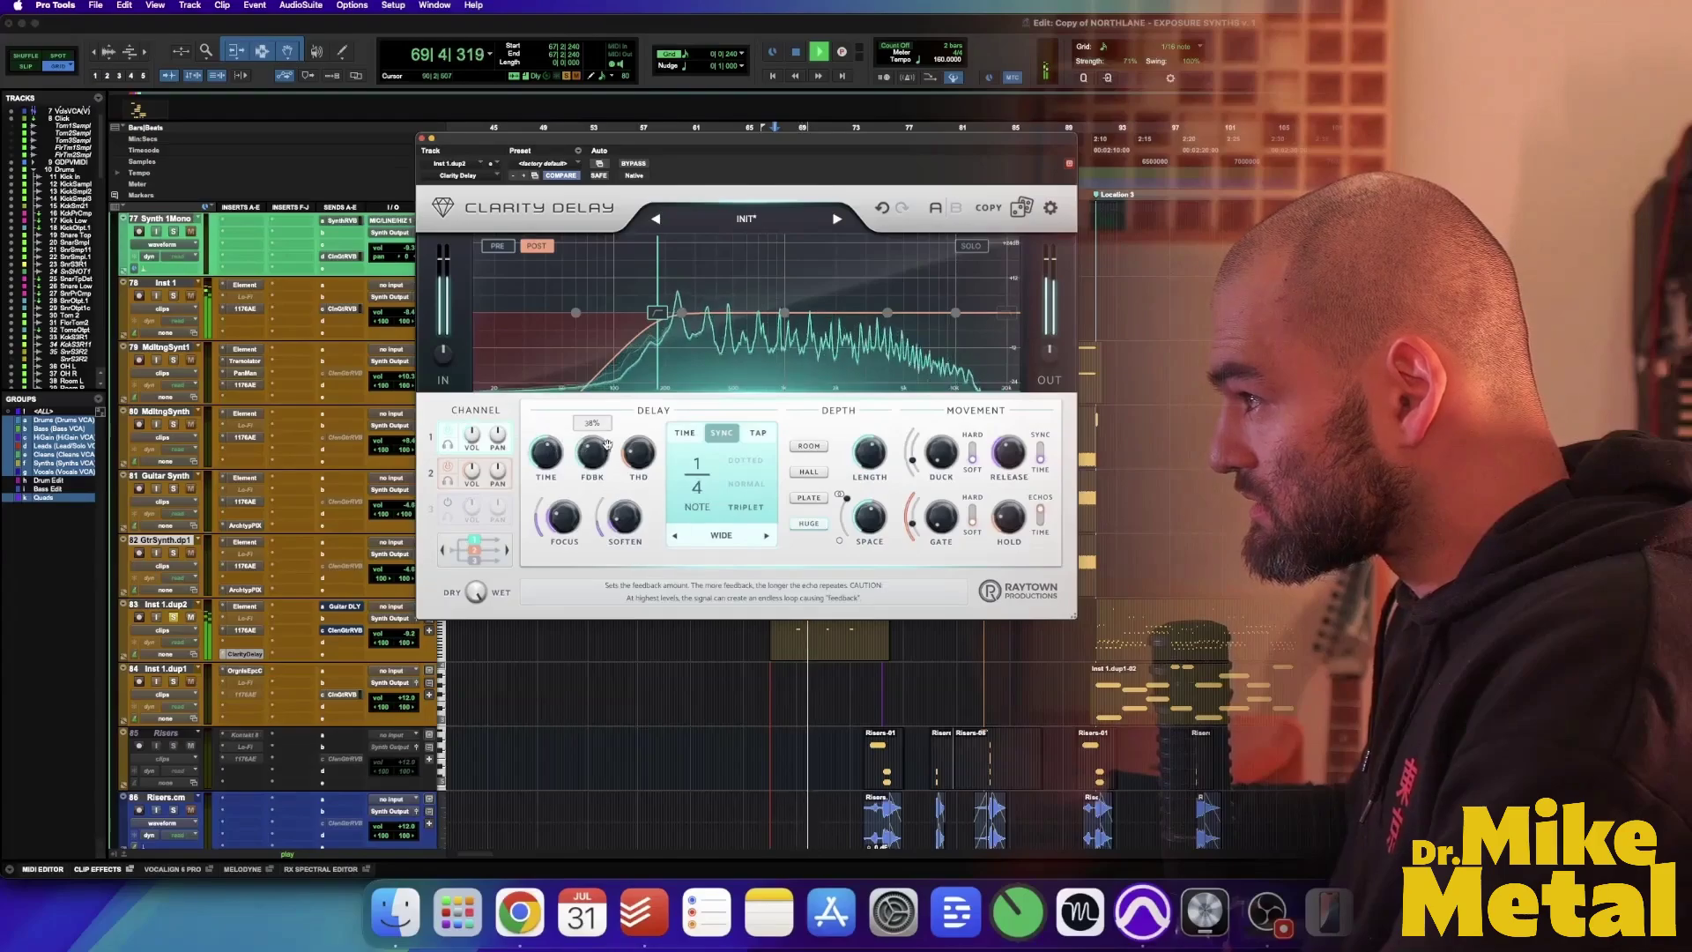
Enable delay channel 3 and set it to Analog Delay with a 1/8 note time
click(430, 476)
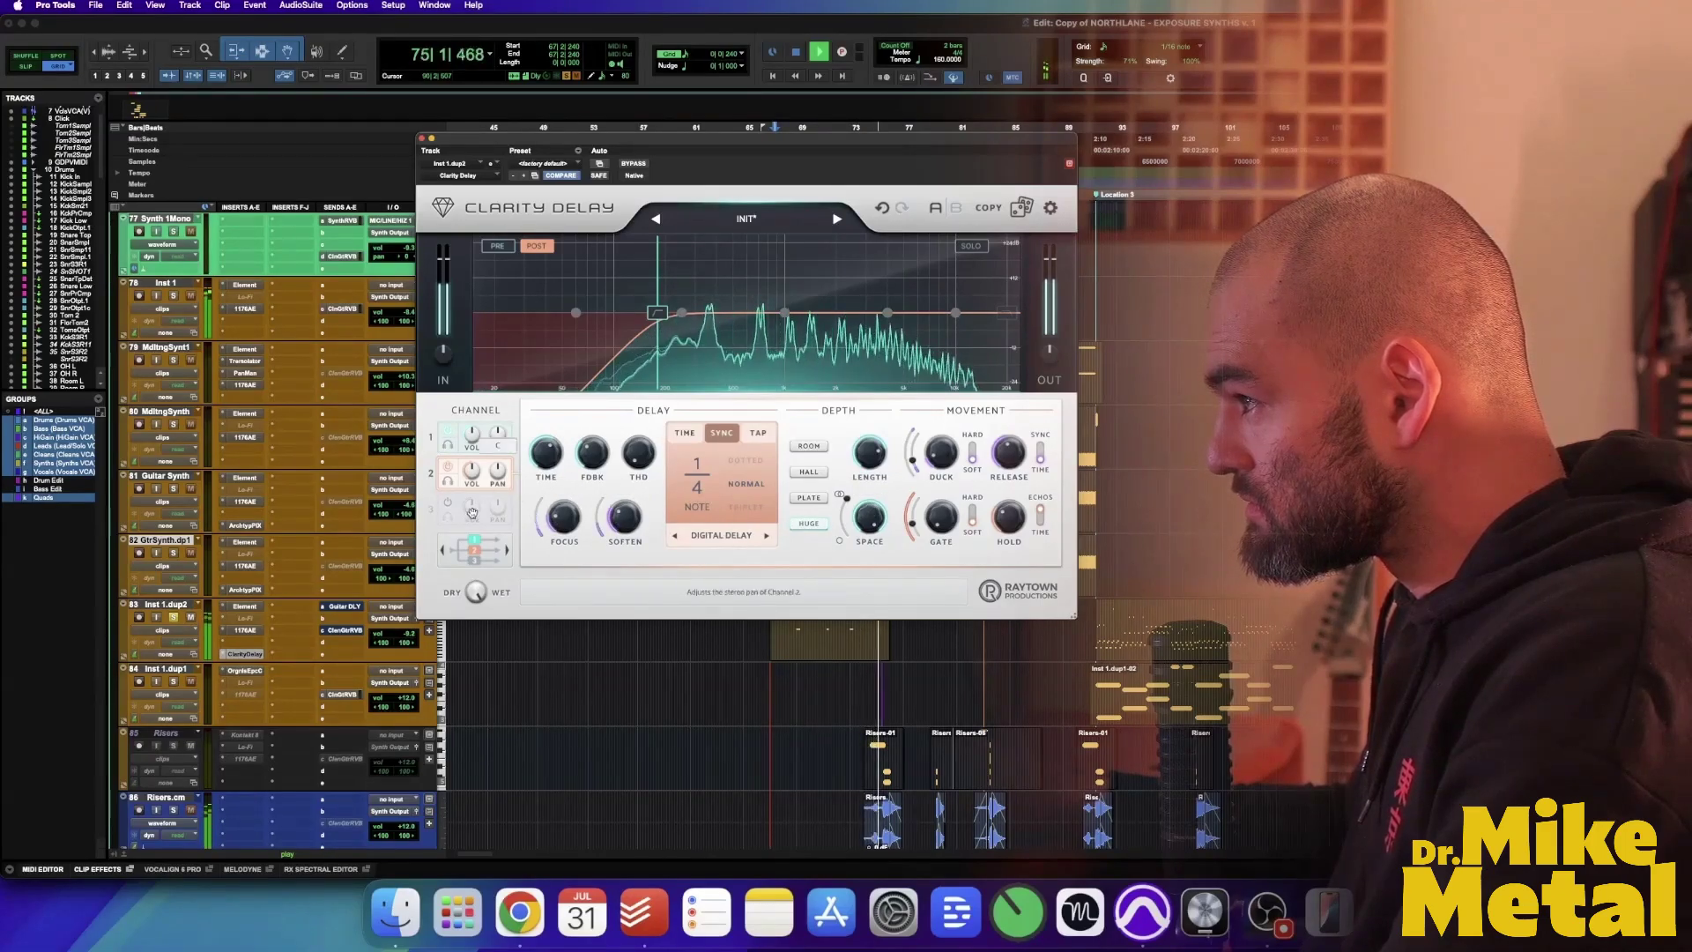
click(429, 514)
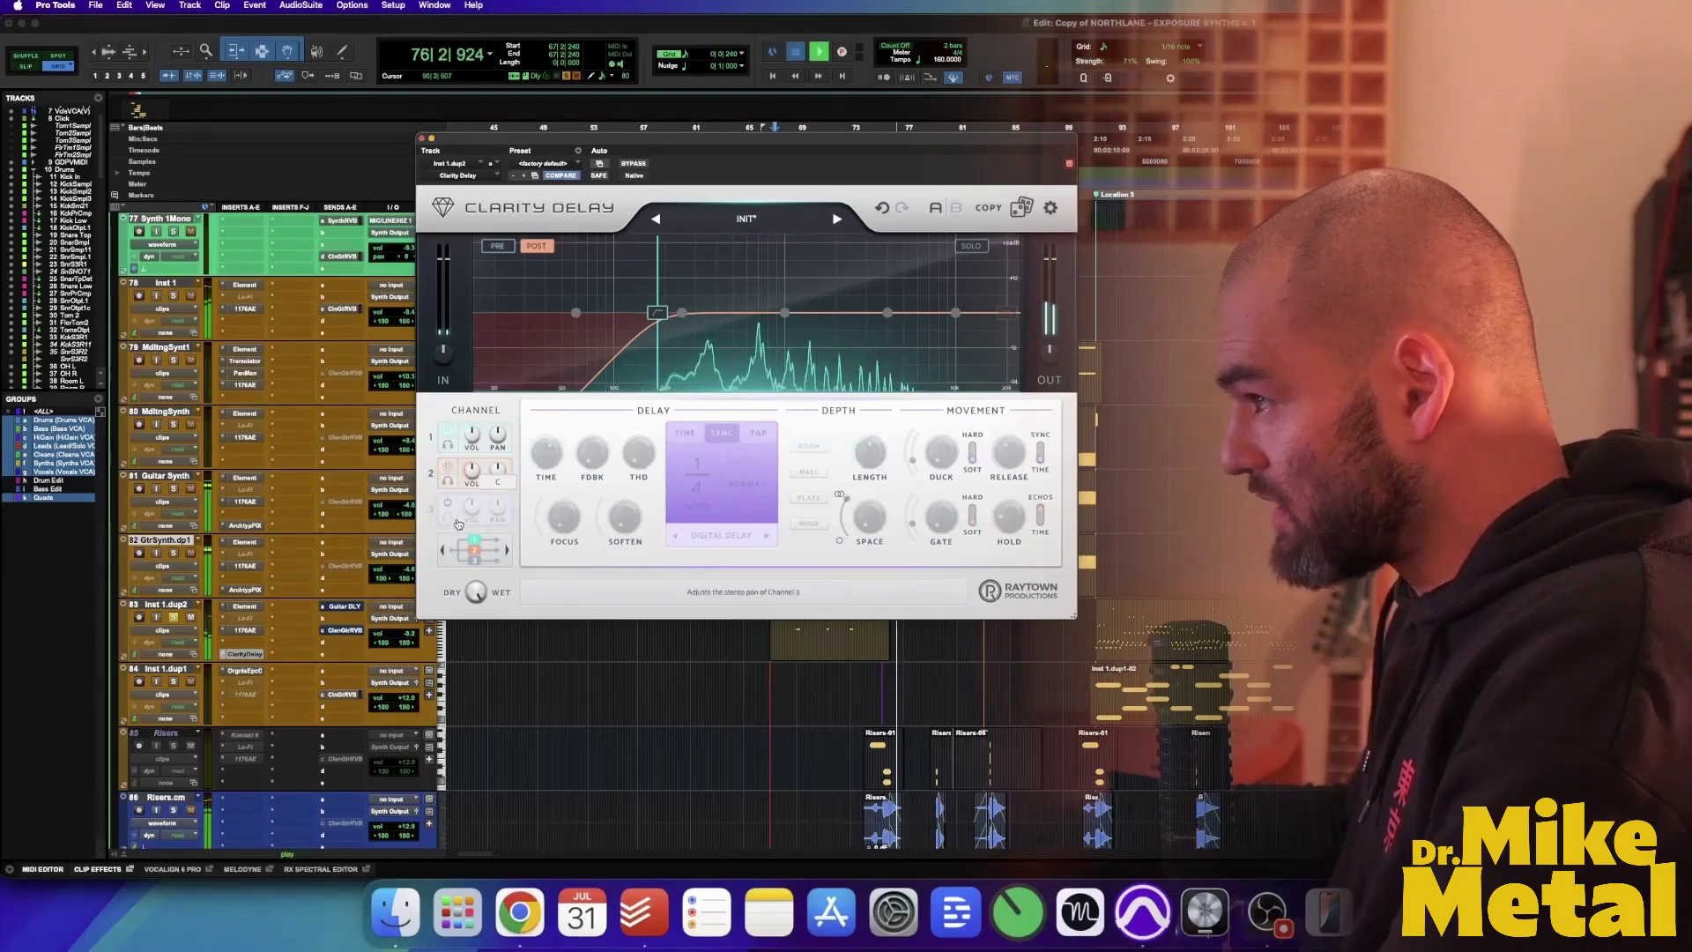
key(space)
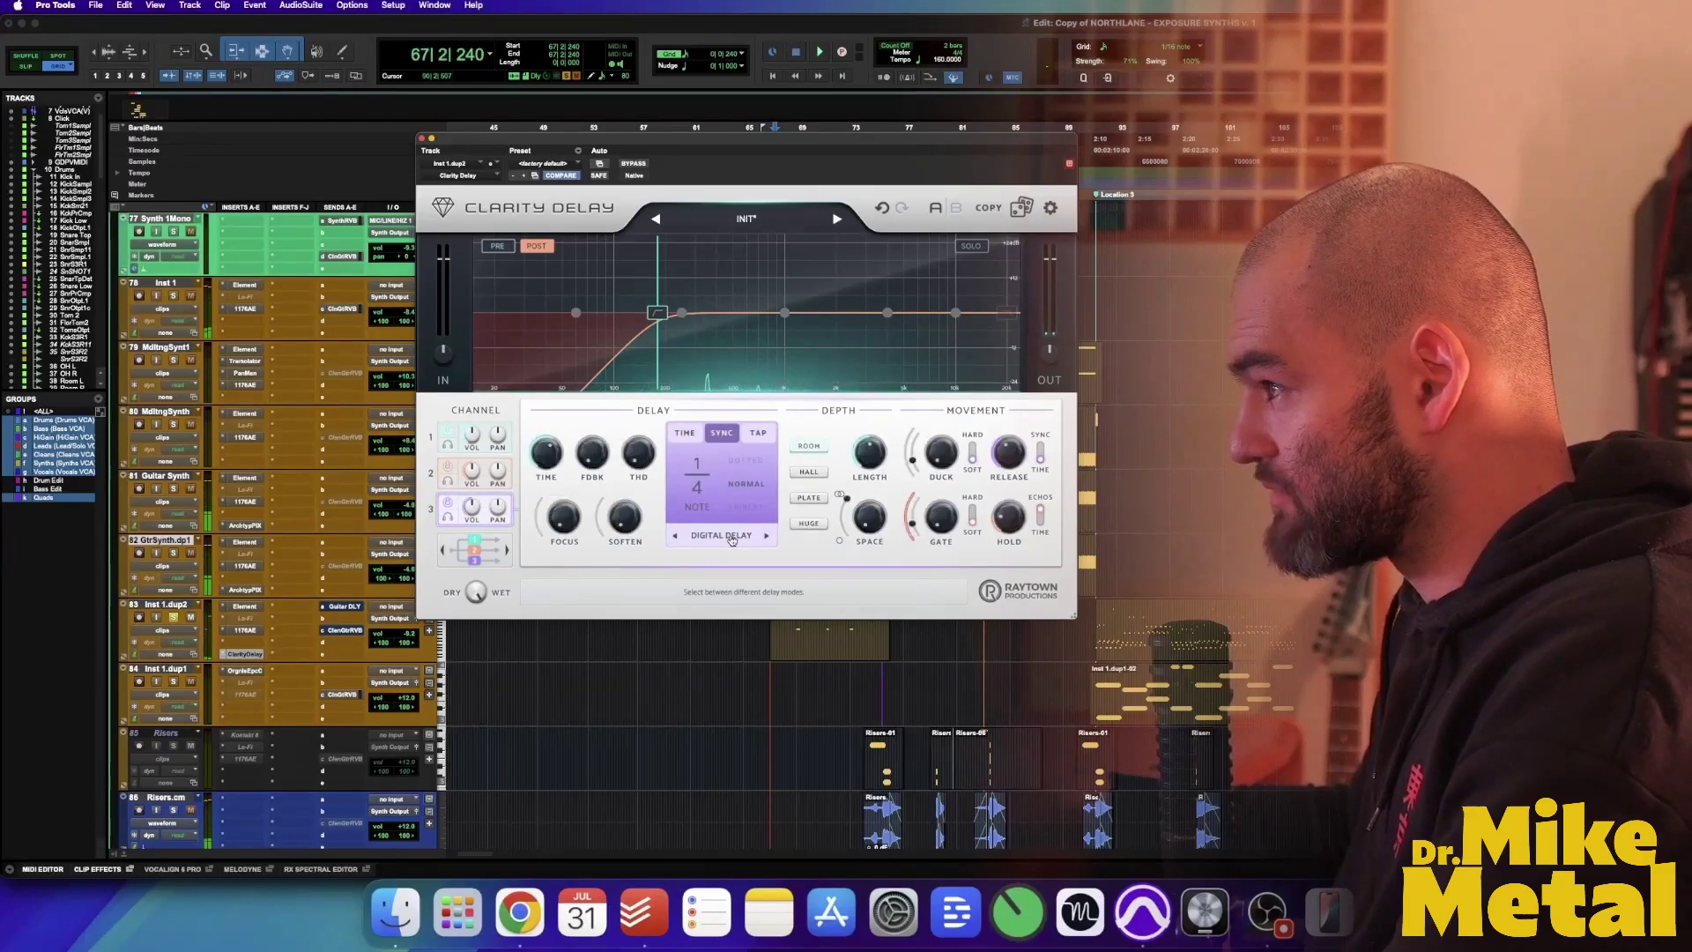
click(719, 518)
click(714, 506)
scroll(705, 504, down, 1)
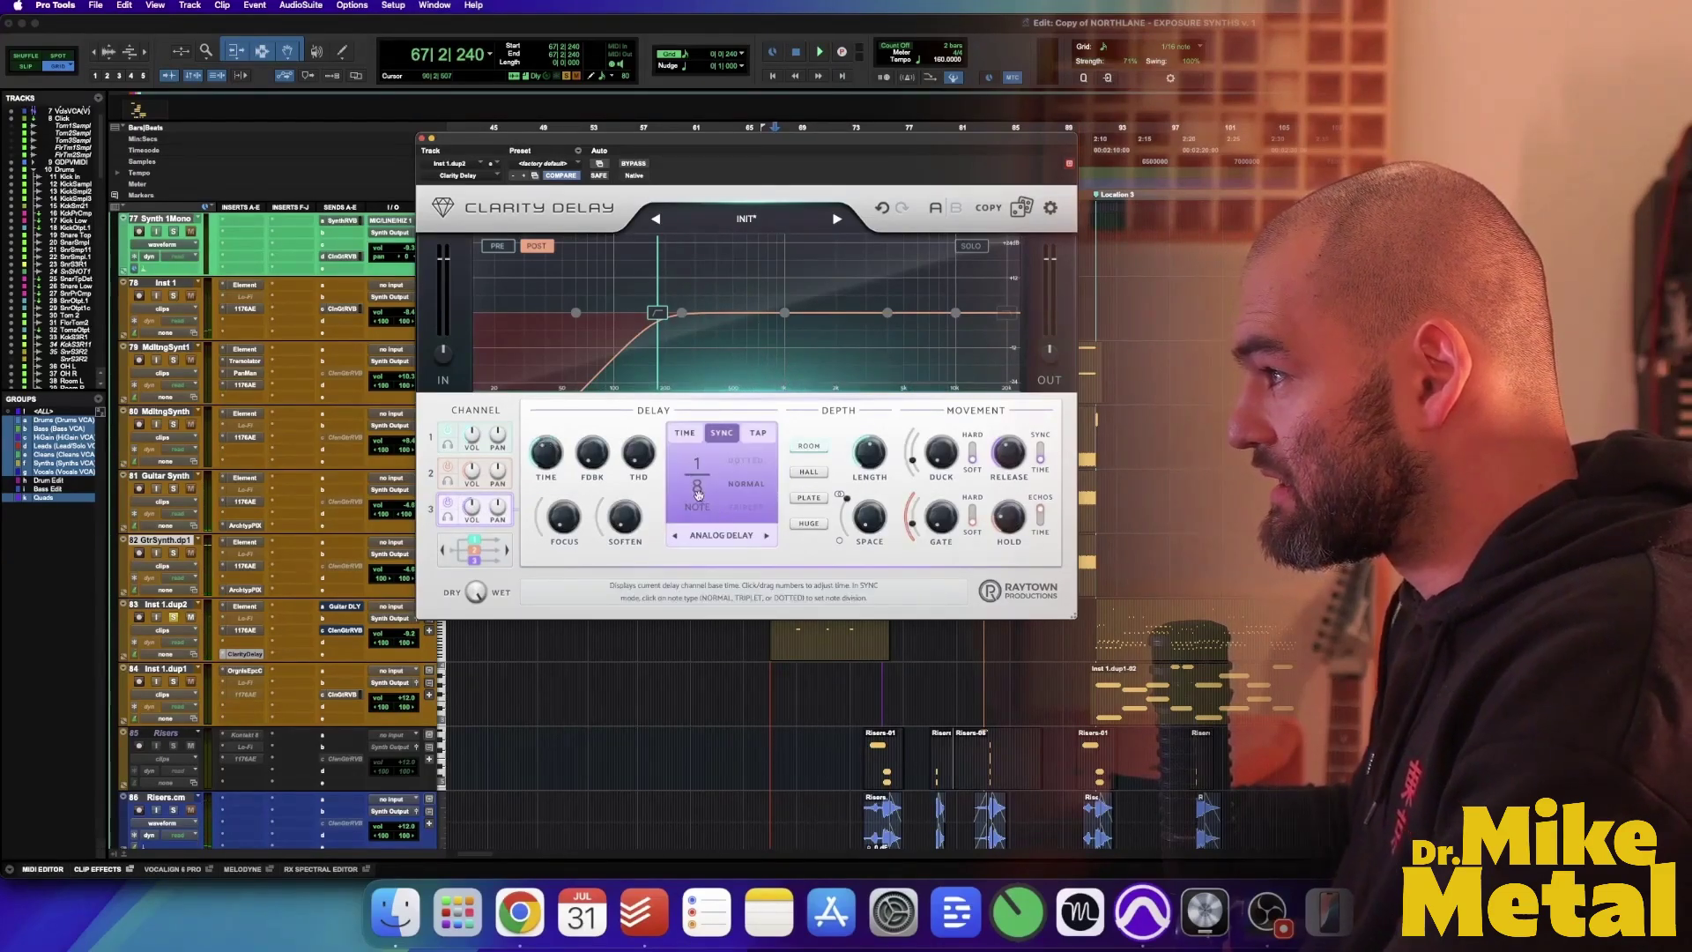
Change channel 3 to a normal 1/8 note in Ping-Pong Left mode during playback
key(space)
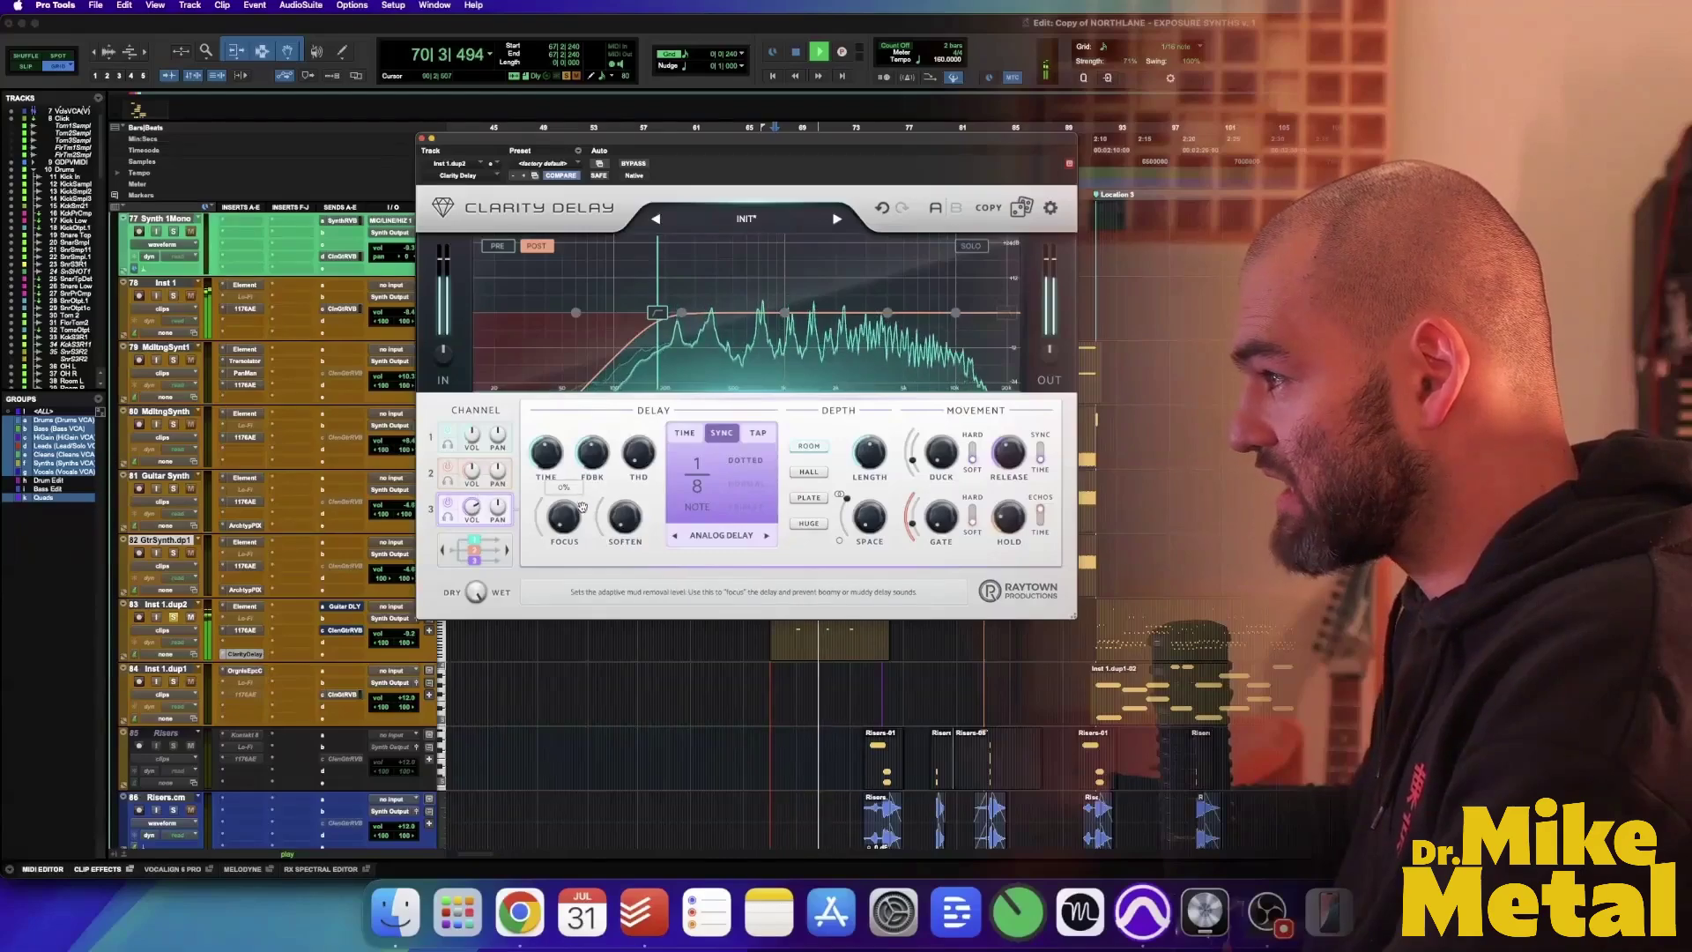
click(745, 483)
click(767, 535)
mouse_move(838, 540)
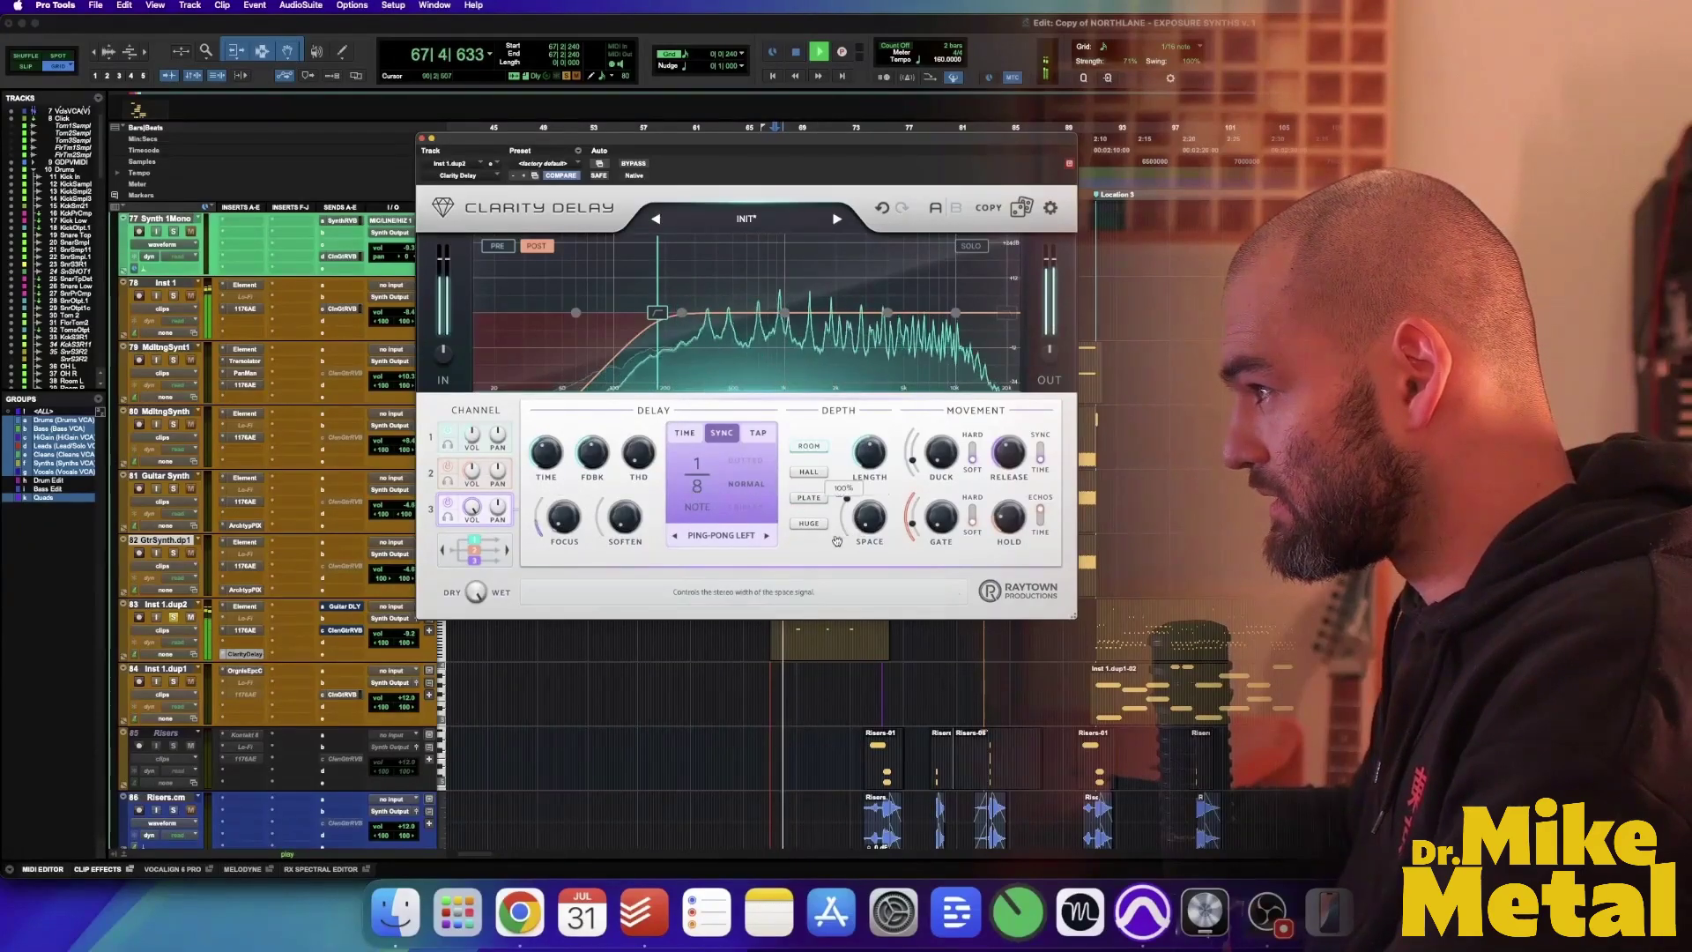
Give channel 3 the Huge space type, adjust its Space amount, and raise the overall wet mix
mouse_move(547, 468)
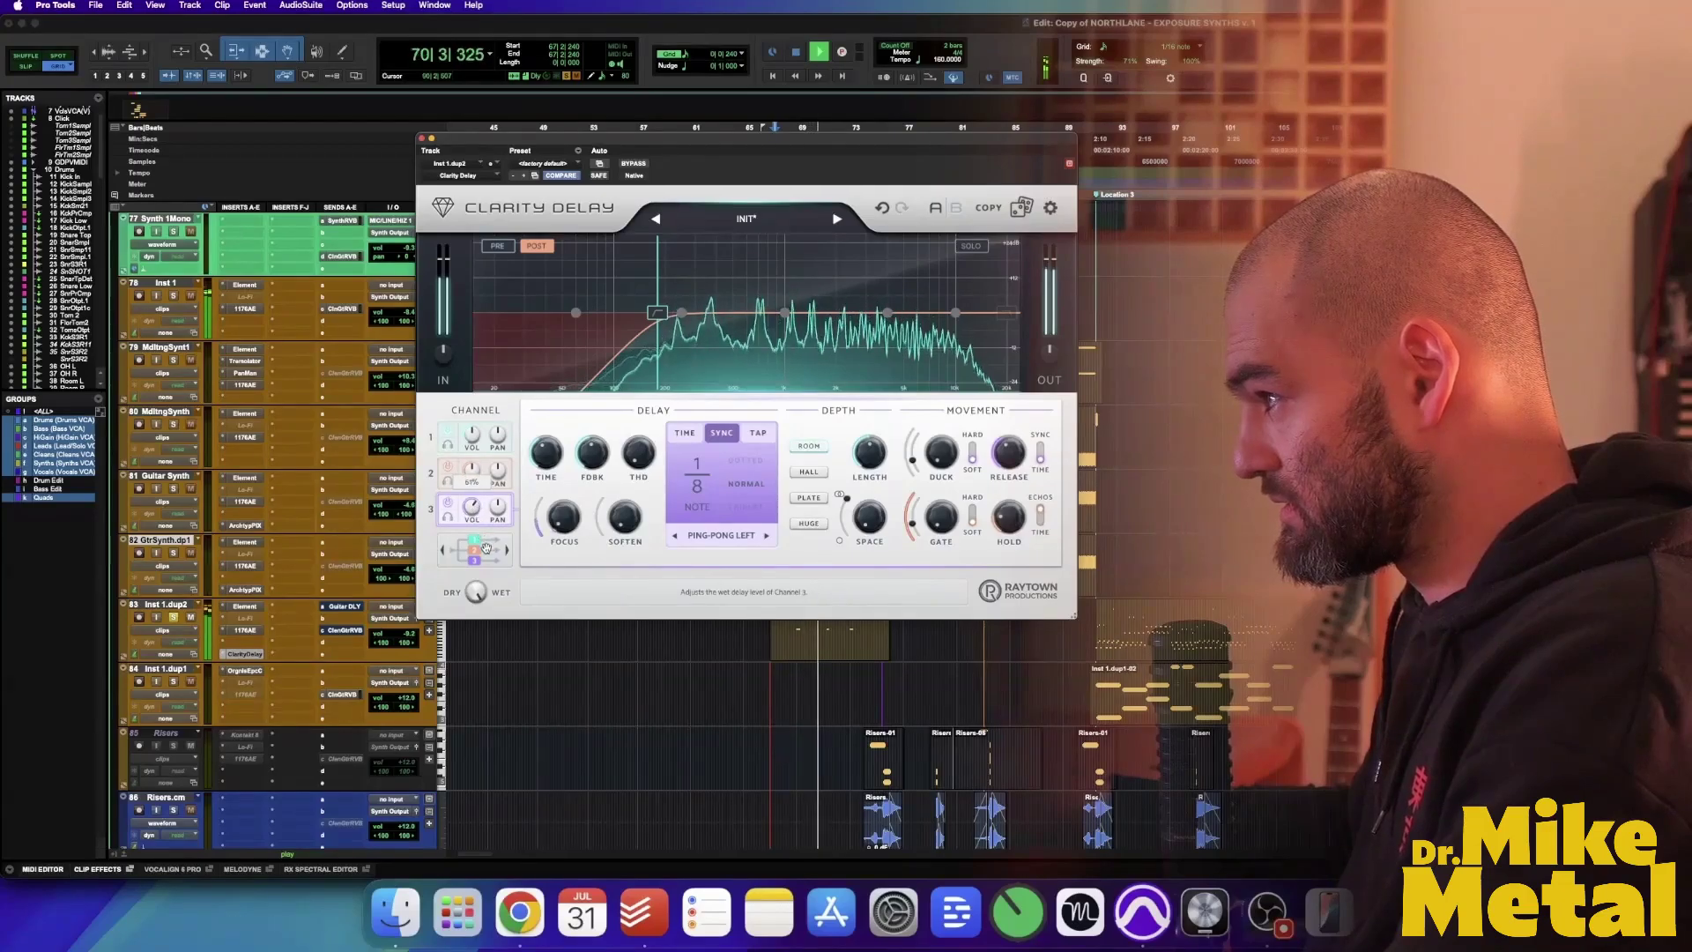
mouse_move(864, 516)
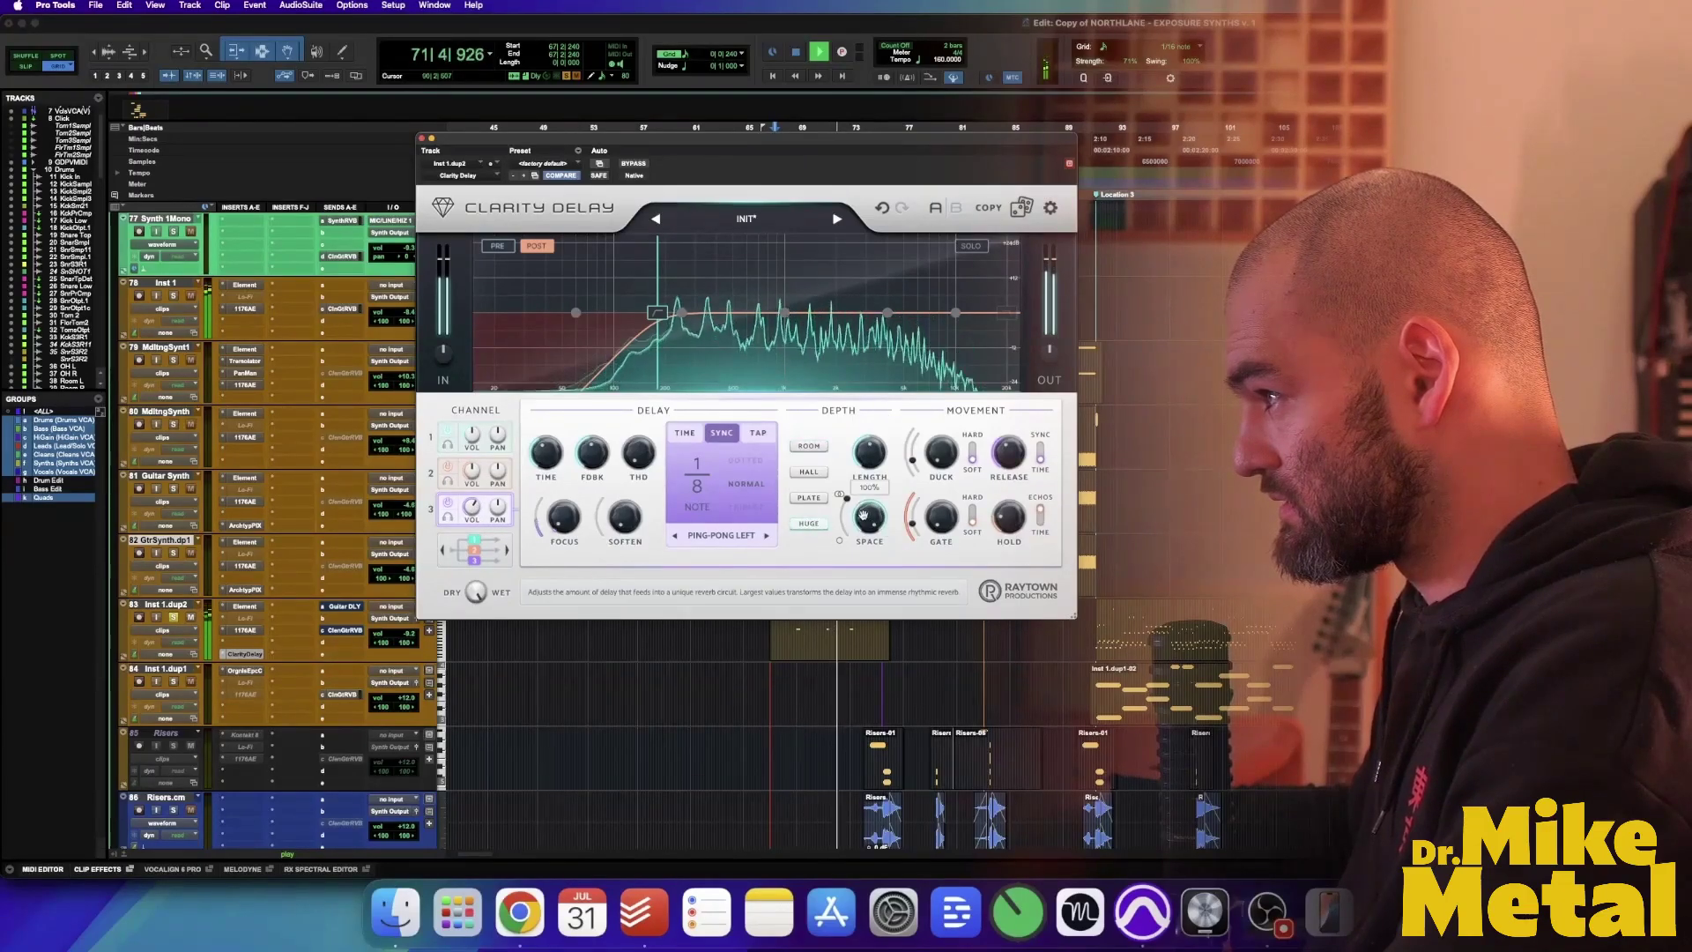
mouse_move(480, 591)
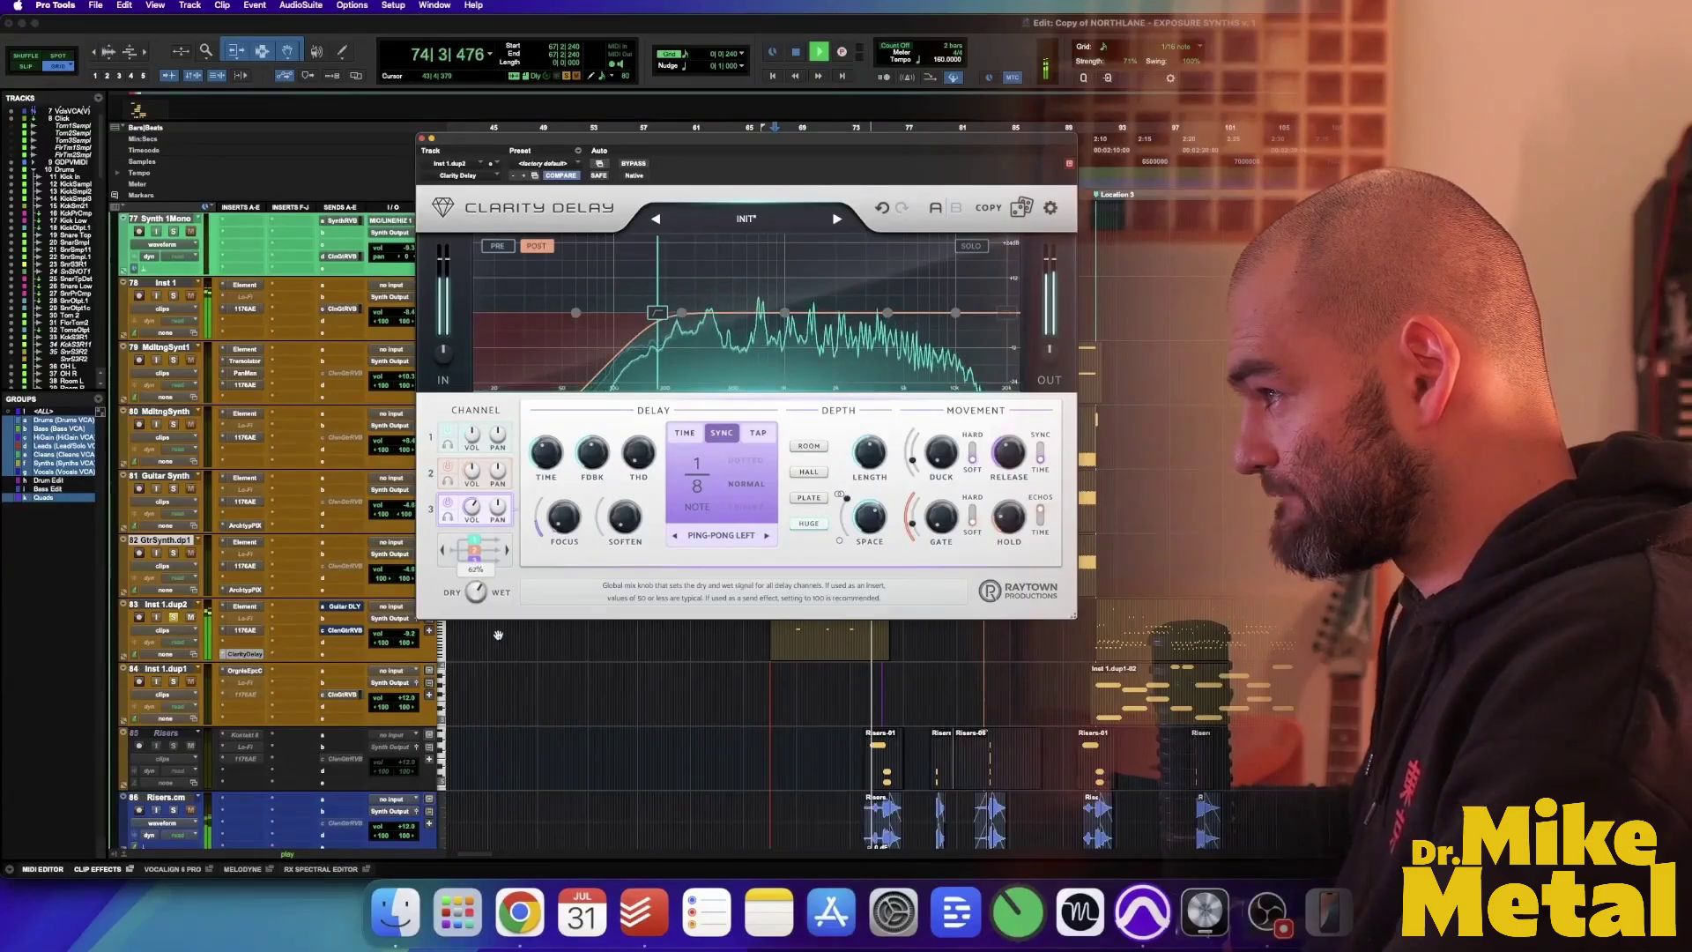
key(space)
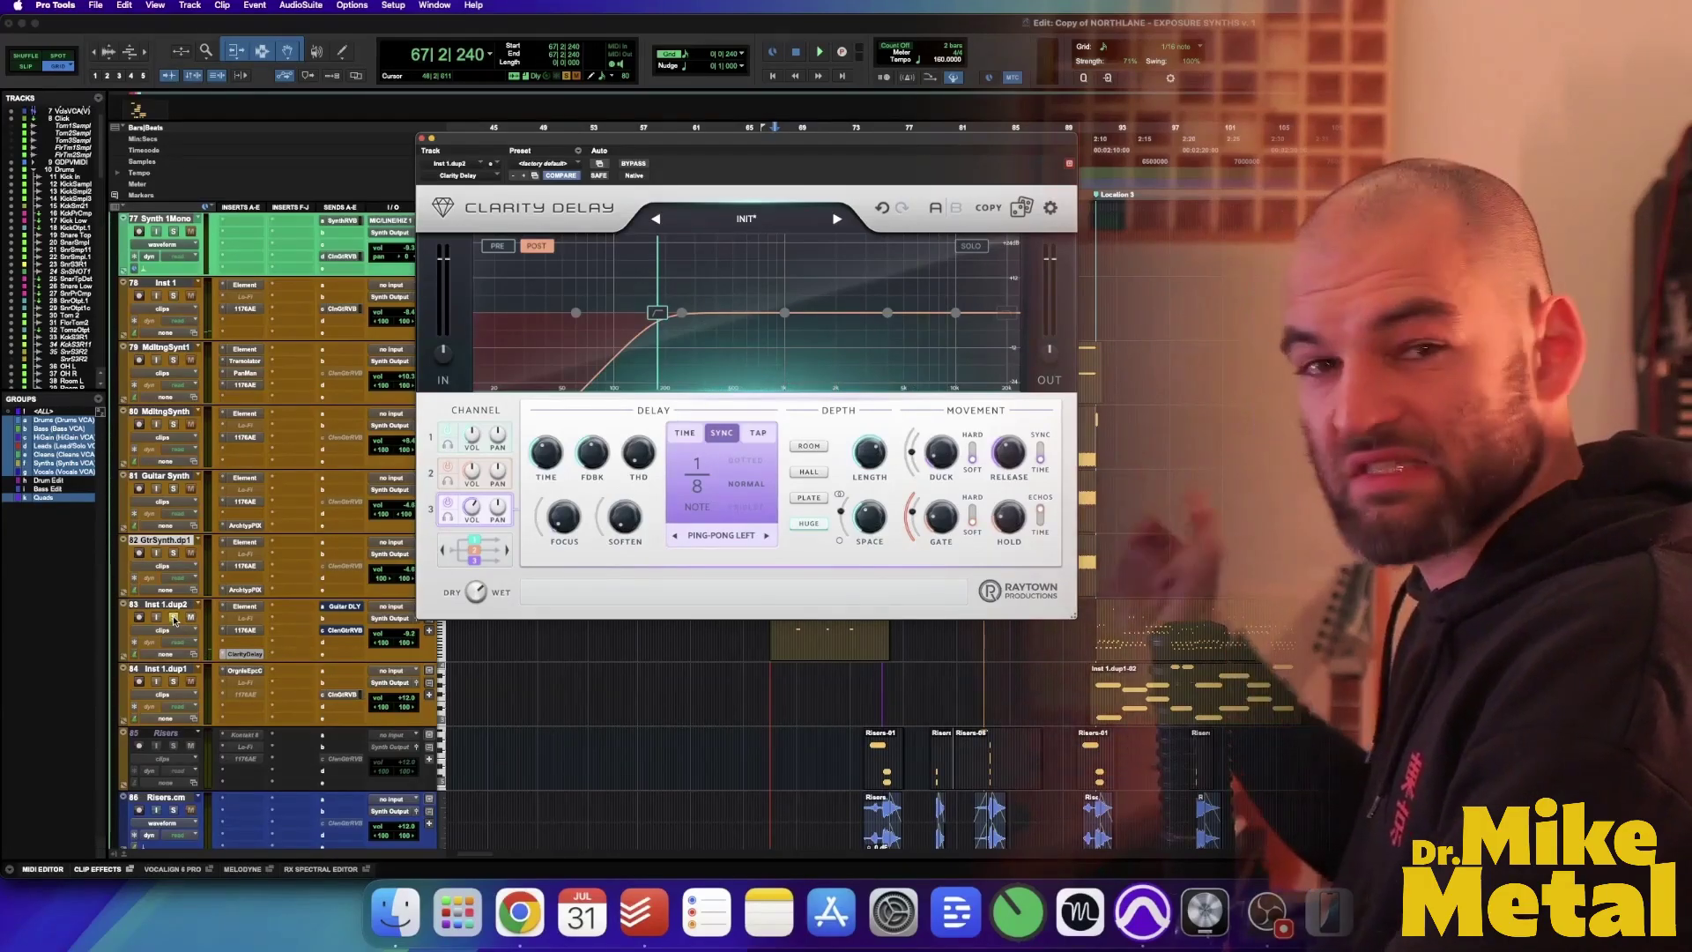
Play the delayed synth, raise the Inst 1.dup2 track's volume, and move the playback start to bar 90
click(609, 723)
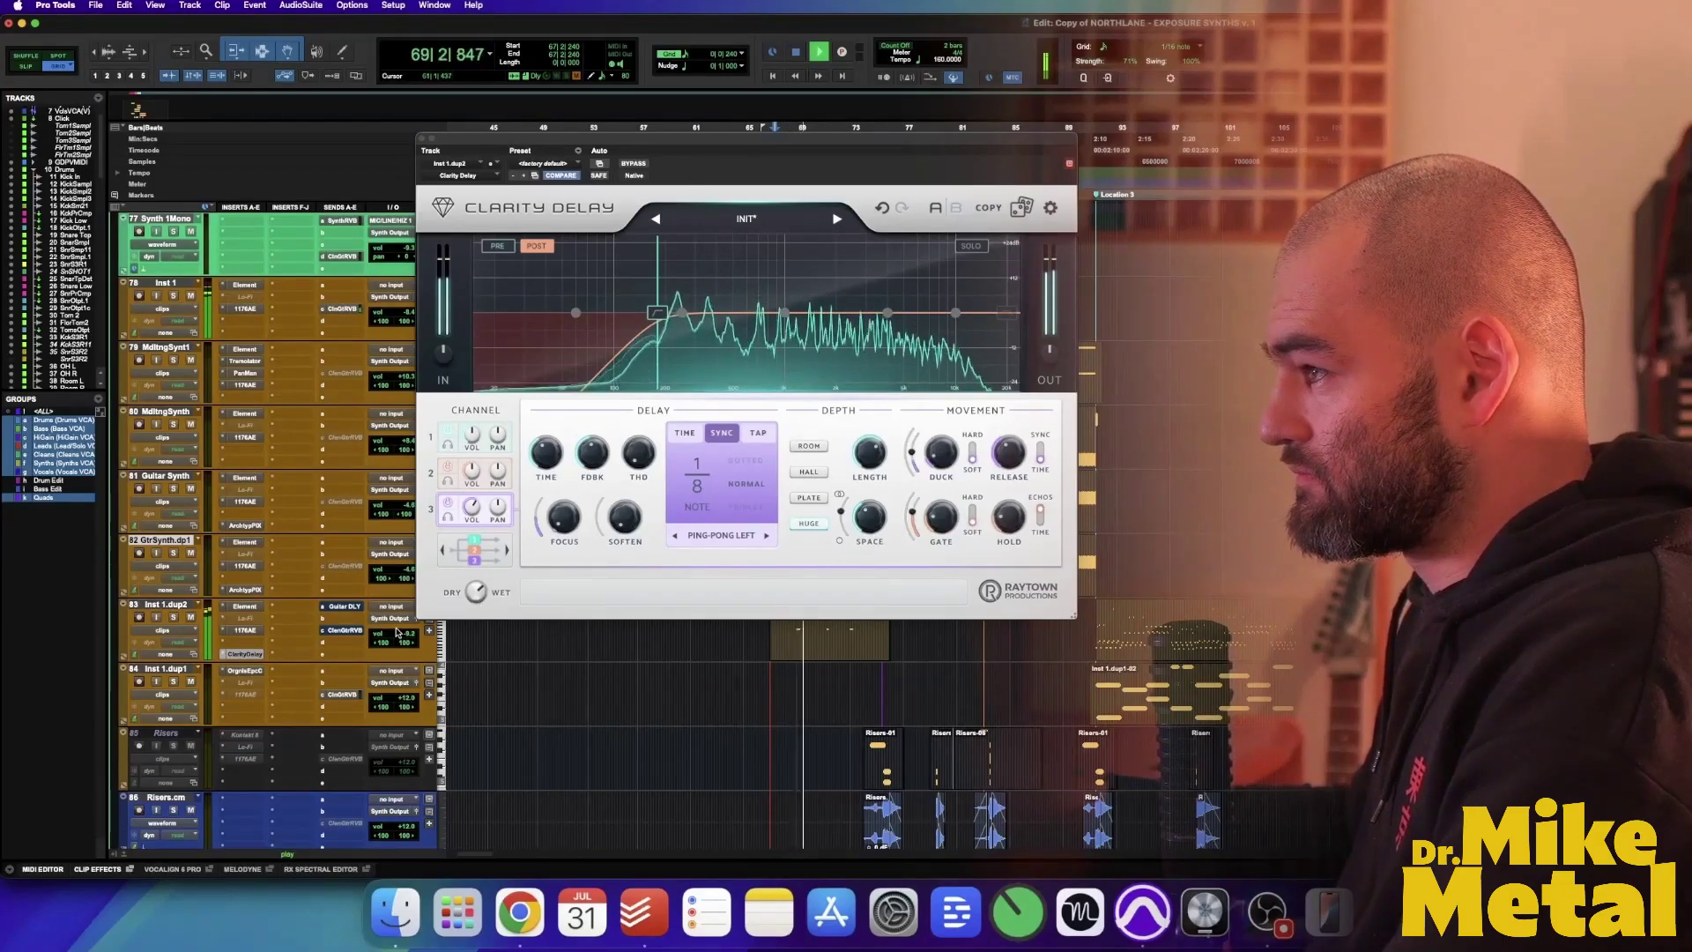
drag(397, 632, 401, 628)
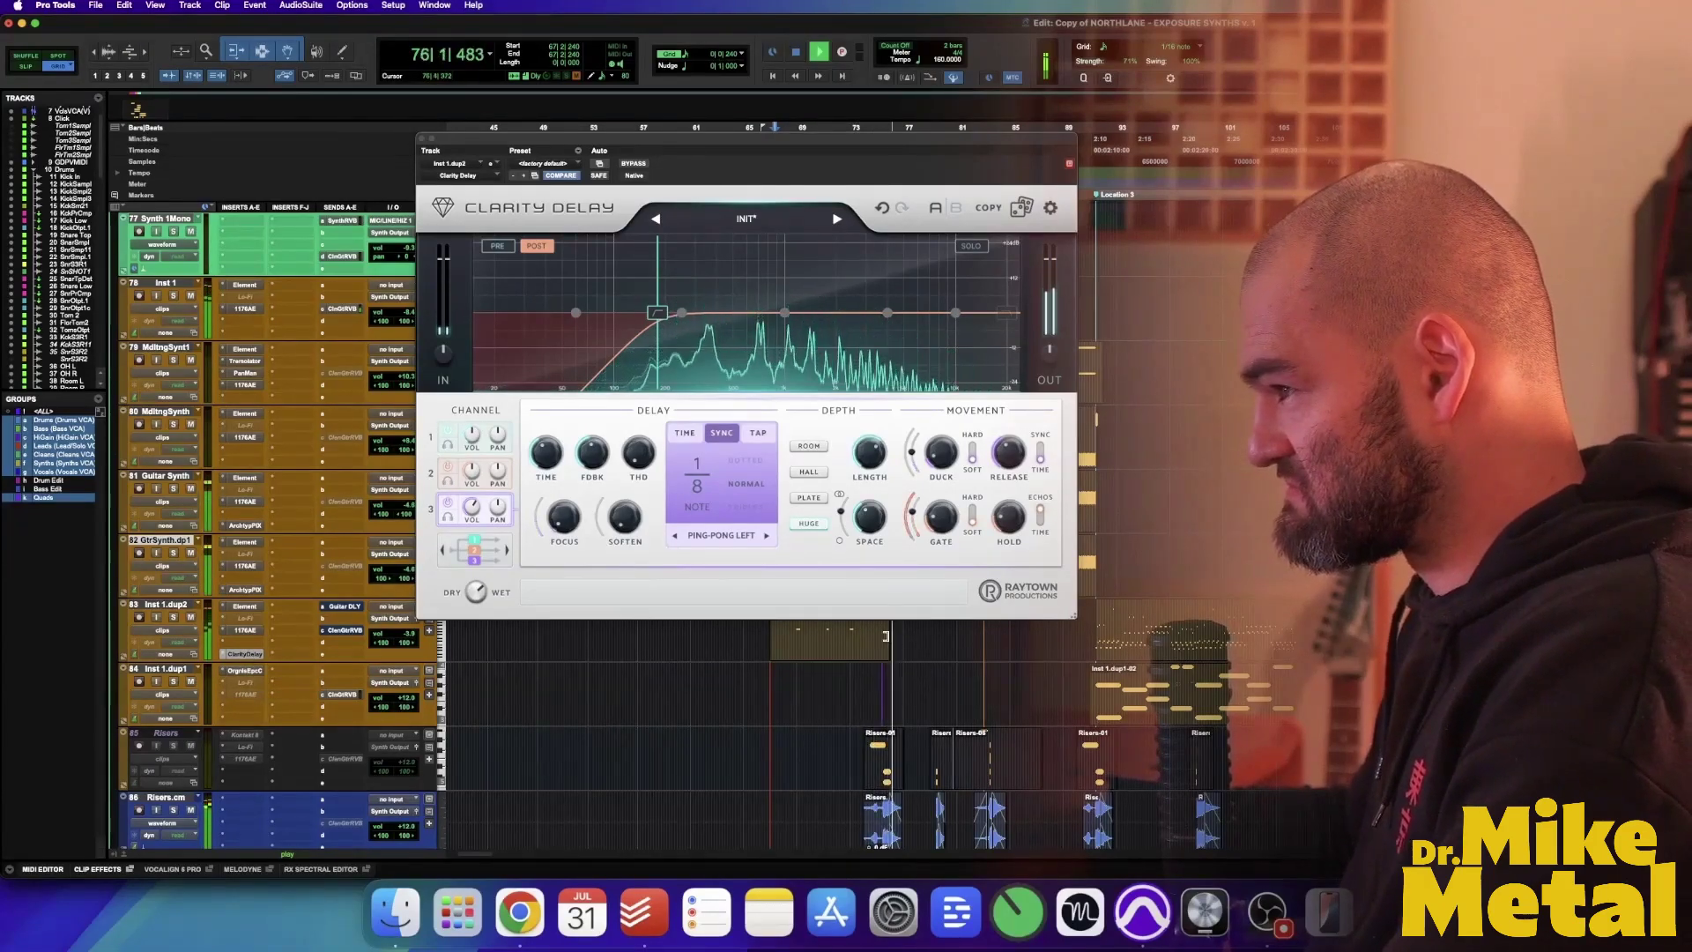
scroll(892, 674, up, 3)
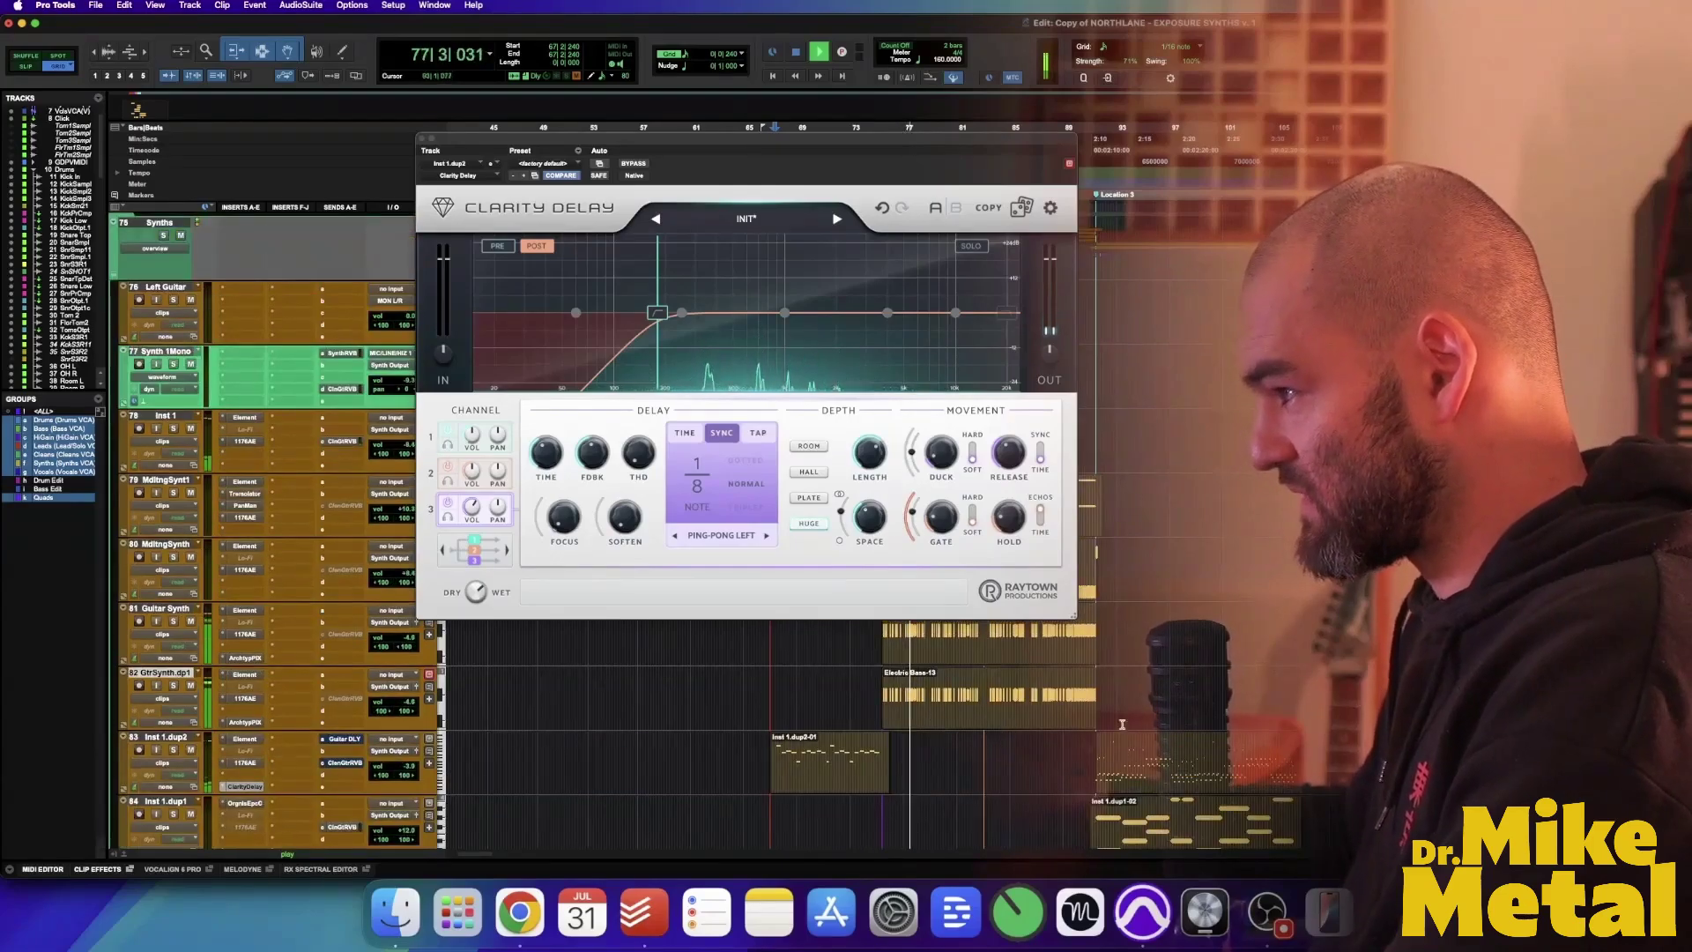
key(space)
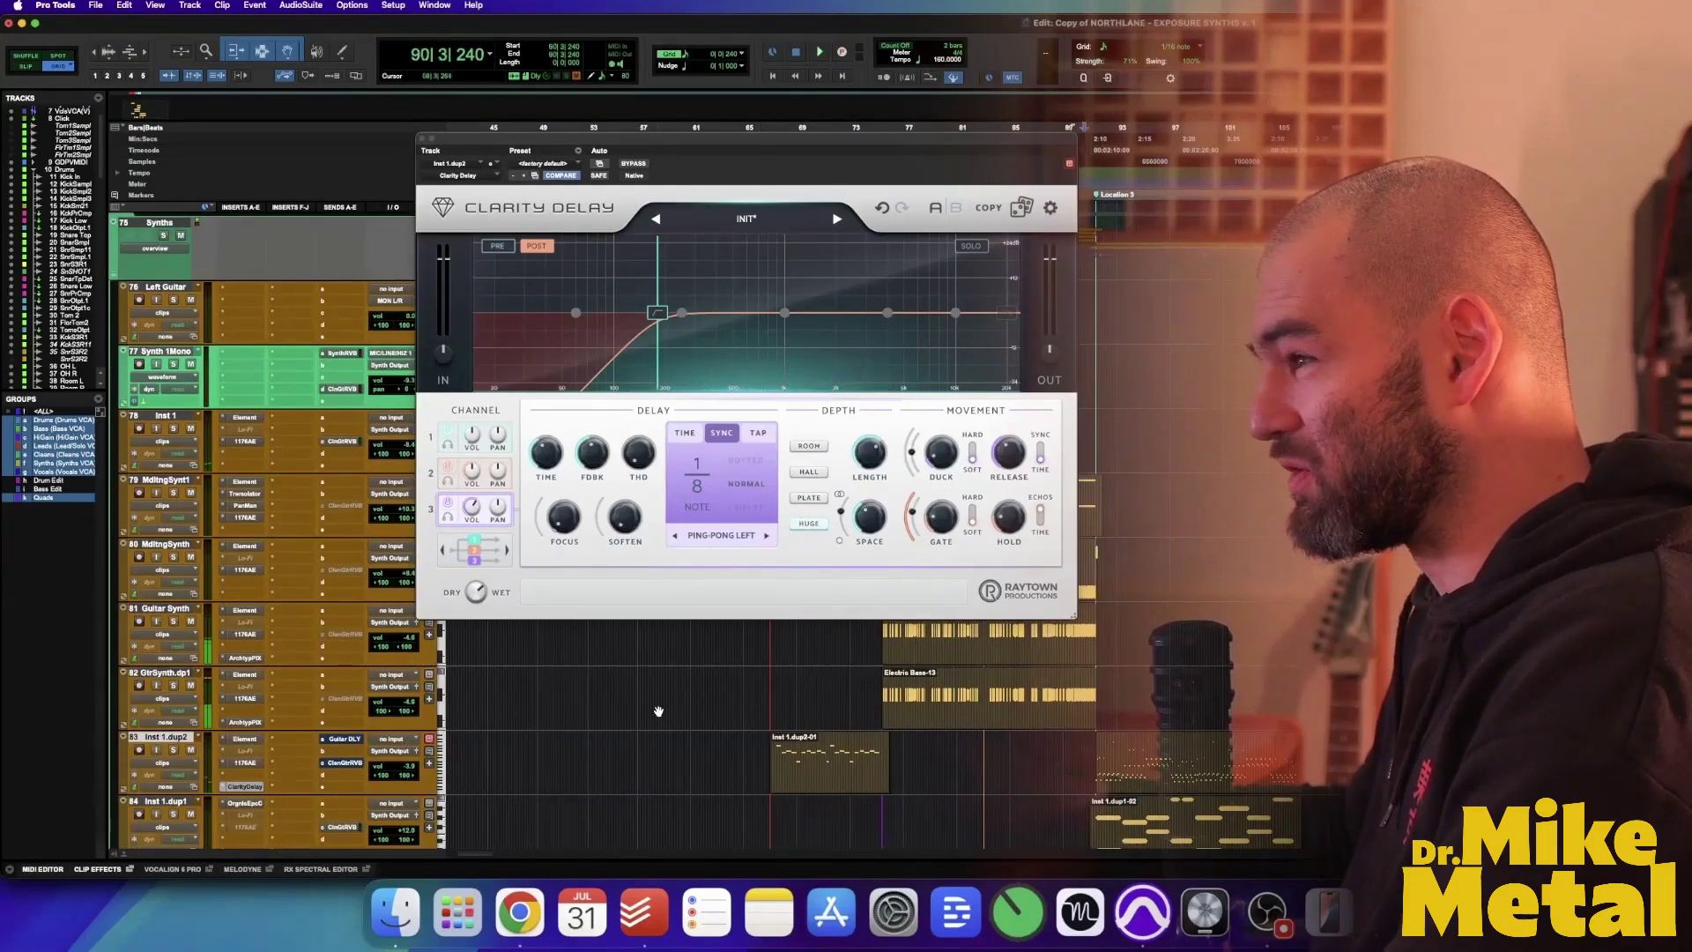
Play the section from bar 90, fine-tune the dry/wet mix, and cut the low-mid band in the Post EQ
key(space)
scroll(670, 732, down, 4)
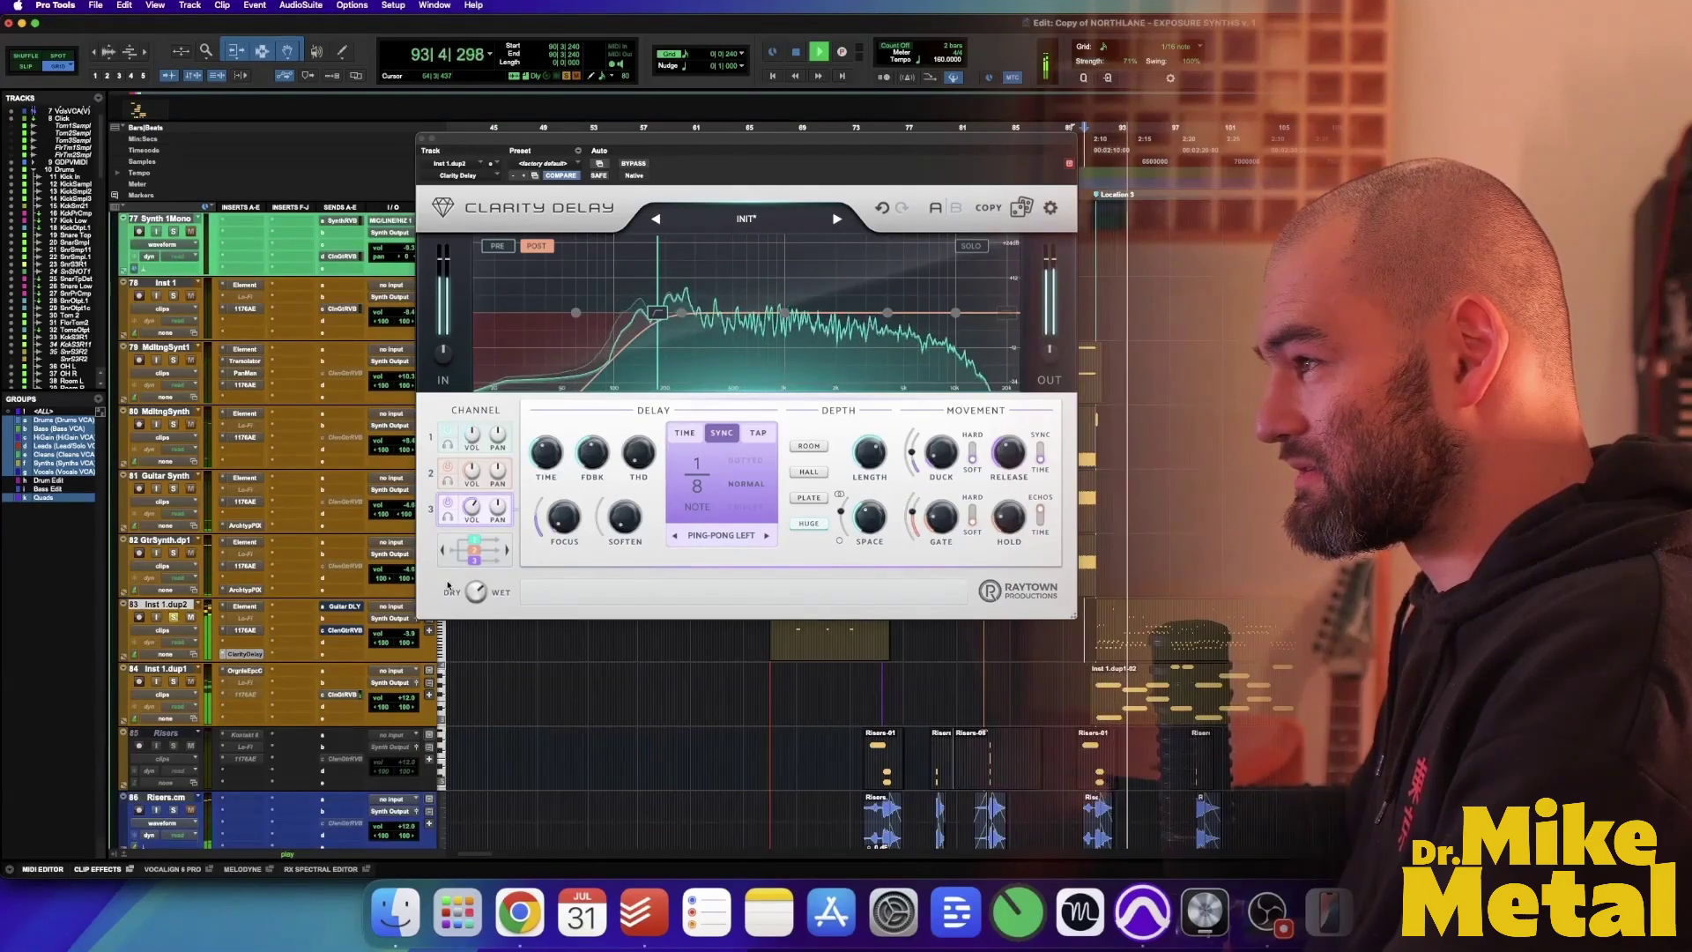
drag(476, 594, 482, 545)
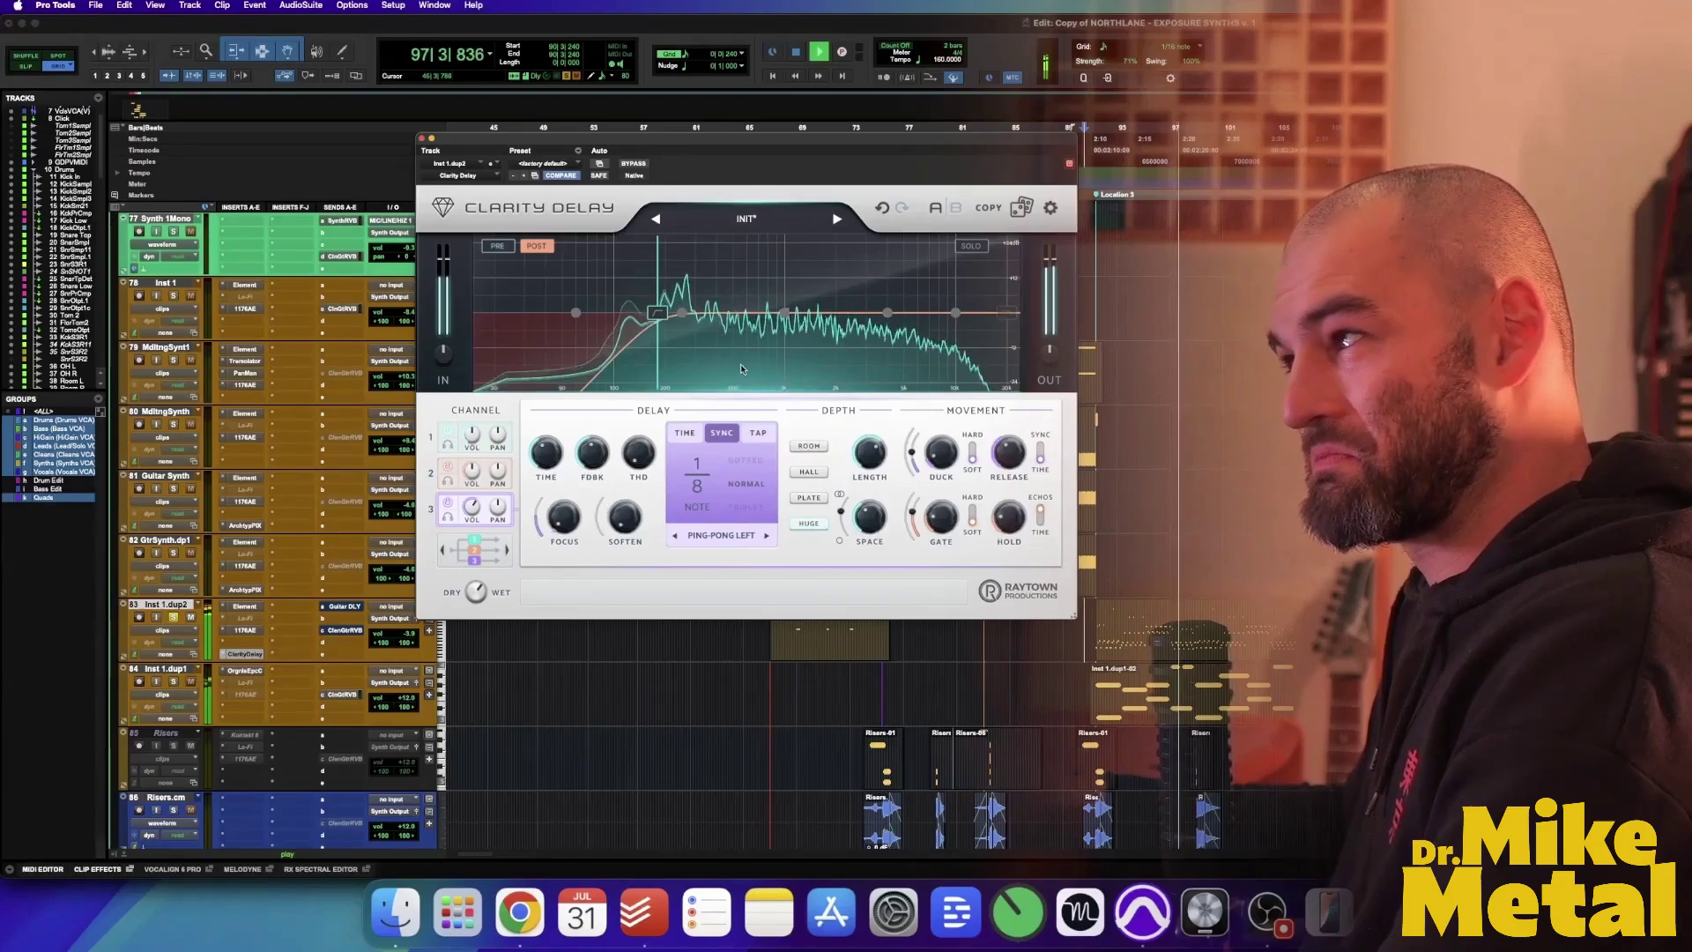
drag(692, 319, 686, 328)
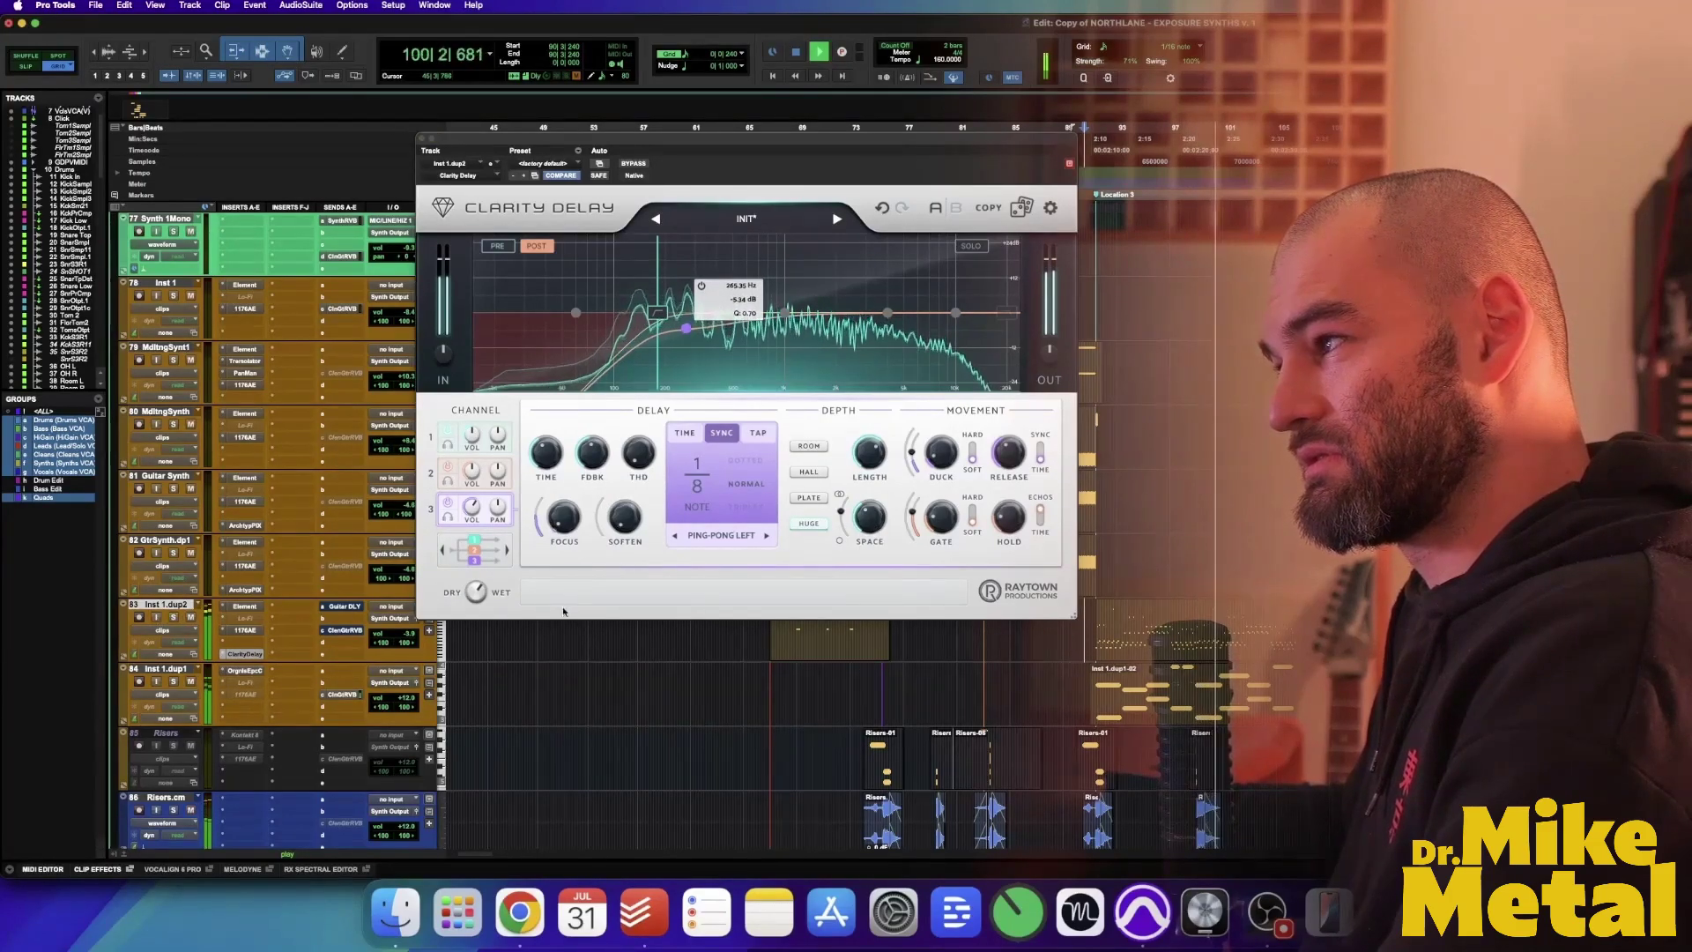
mouse_move(472, 603)
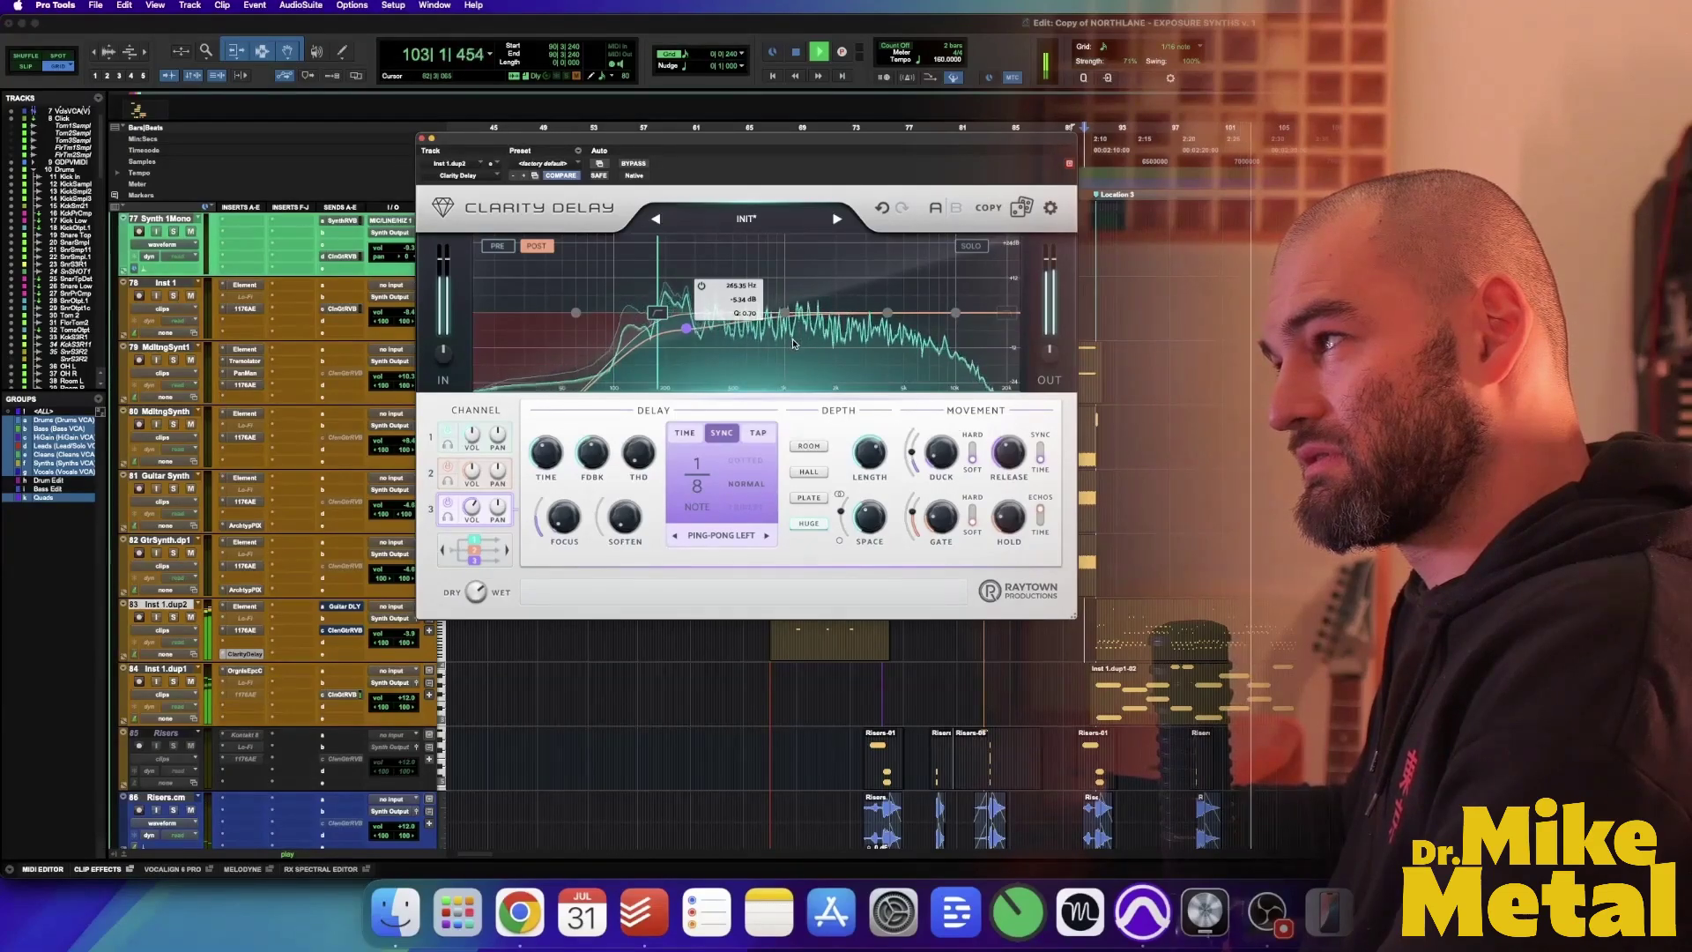
key(space)
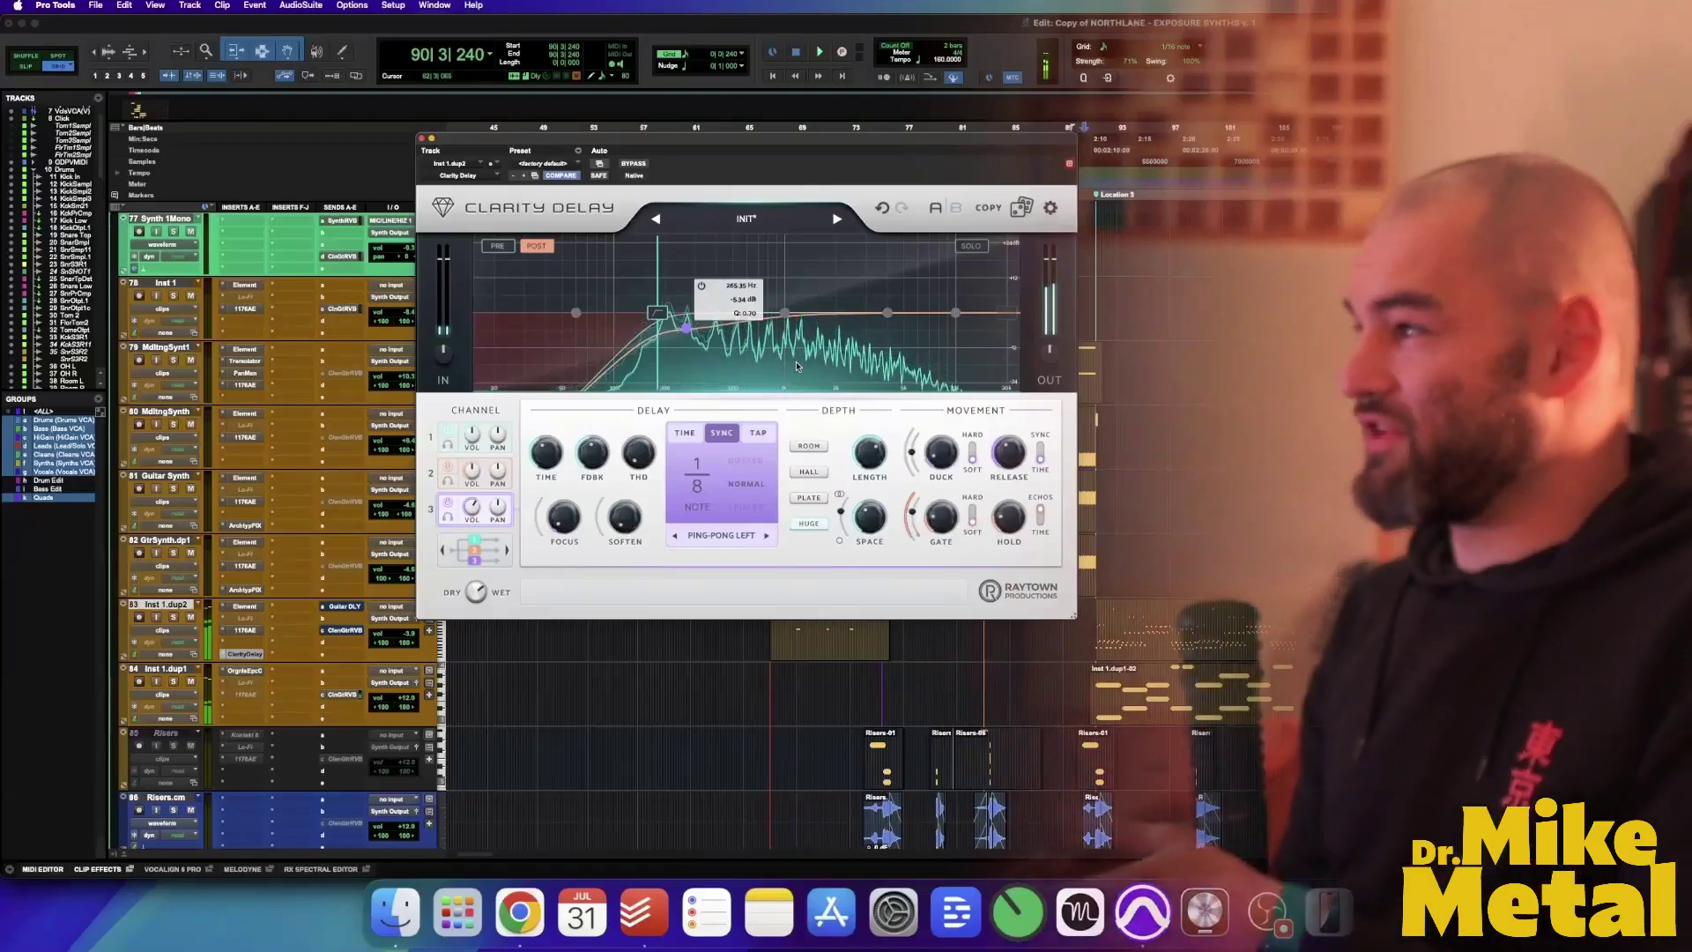